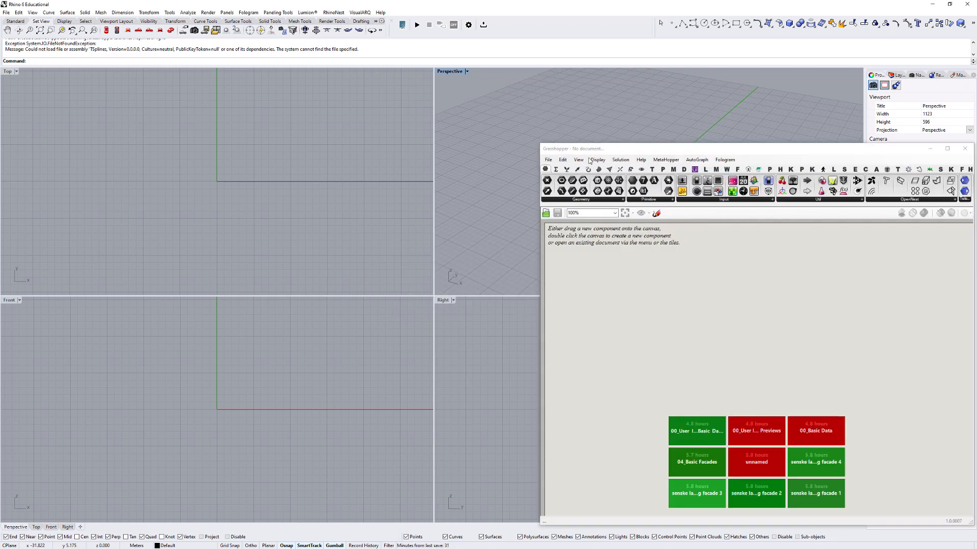
Reposition and enlarge the Grasshopper window over the Rhino viewports, and maximize it
{"action": "left_click_drag", "start_coordinate": [595, 148], "coordinate": [488, 73]}
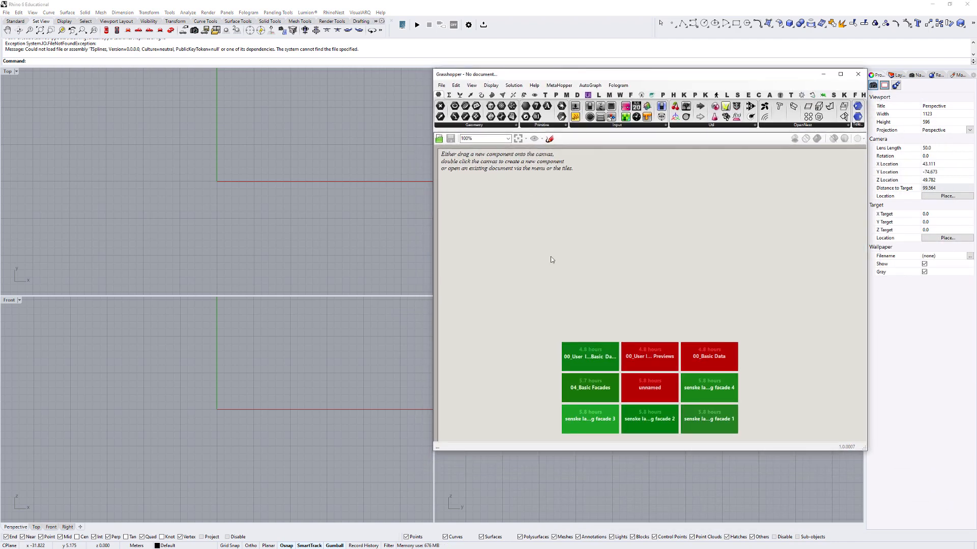
{"action": "left_click_drag", "start_coordinate": [434, 452], "coordinate": [436, 500]}
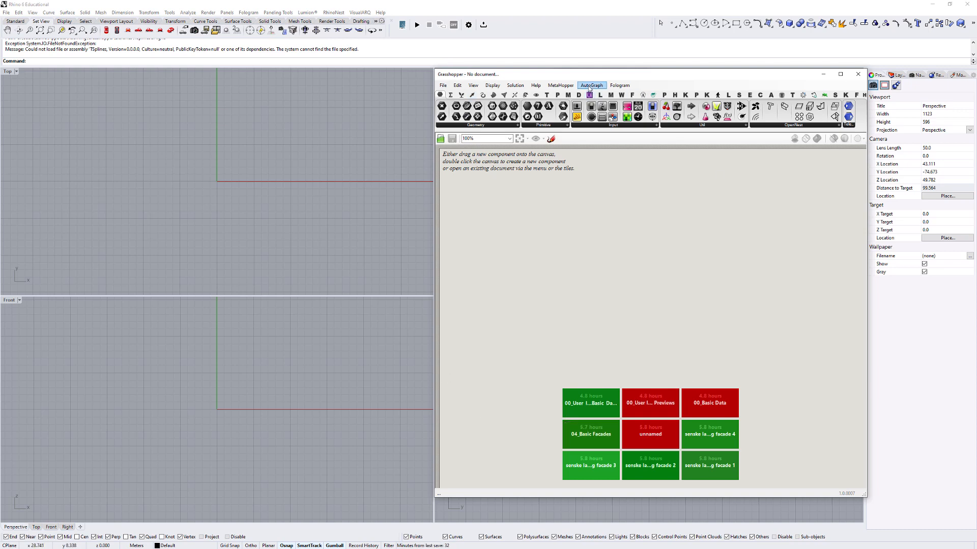
{"action": "left_click_drag", "start_coordinate": [585, 74], "coordinate": [541, 156]}
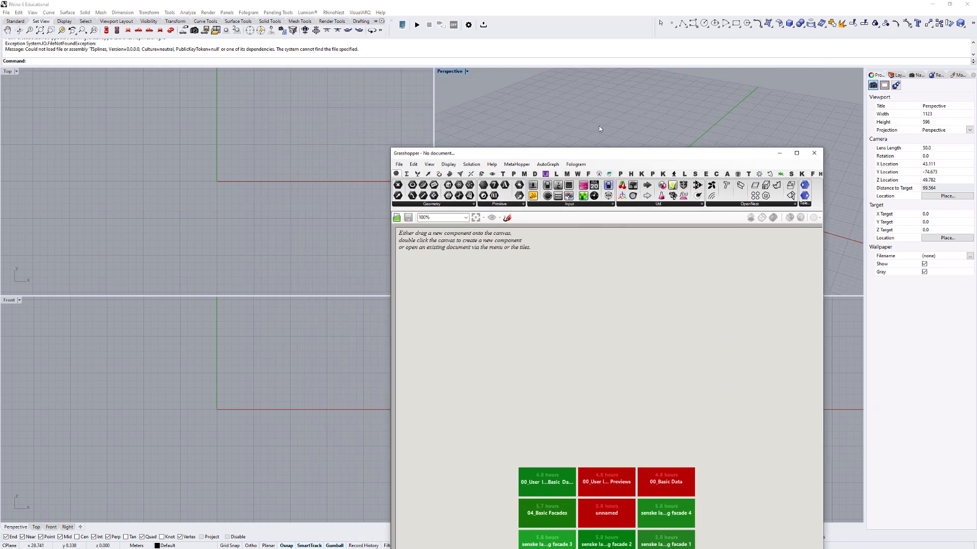
{"action": "left_click_drag", "start_coordinate": [599, 129], "coordinate": [551, 75]}
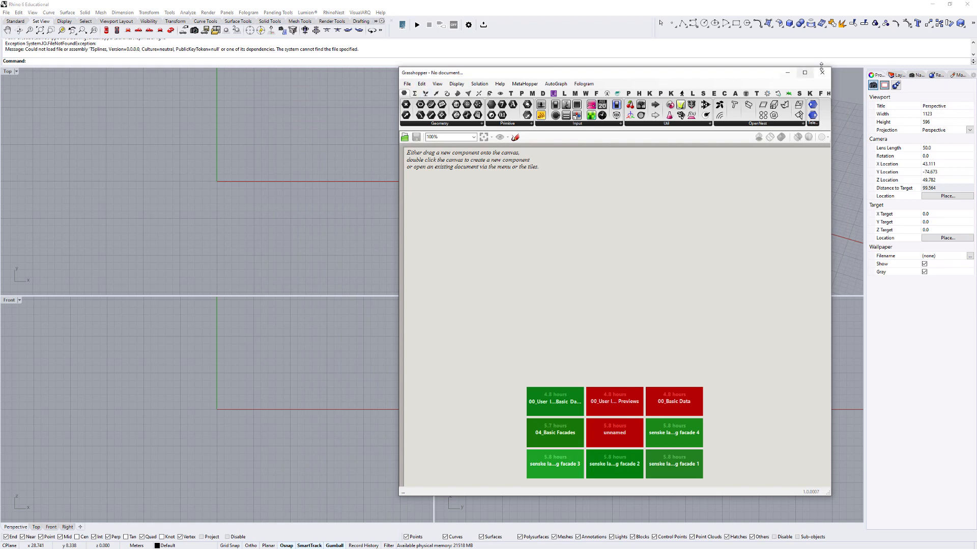
{"action": "left_click", "coordinate": [804, 72]}
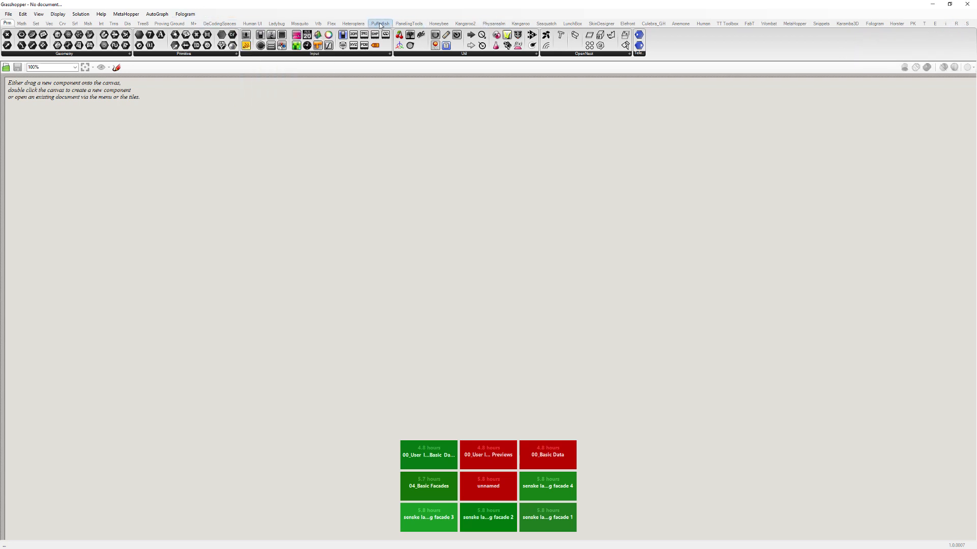
Examine the component sets of the Ladybug, Weaverbird, Pufferfish and LunchBox plug-ins
{"action": "mouse_move", "coordinate": [288, 23]}
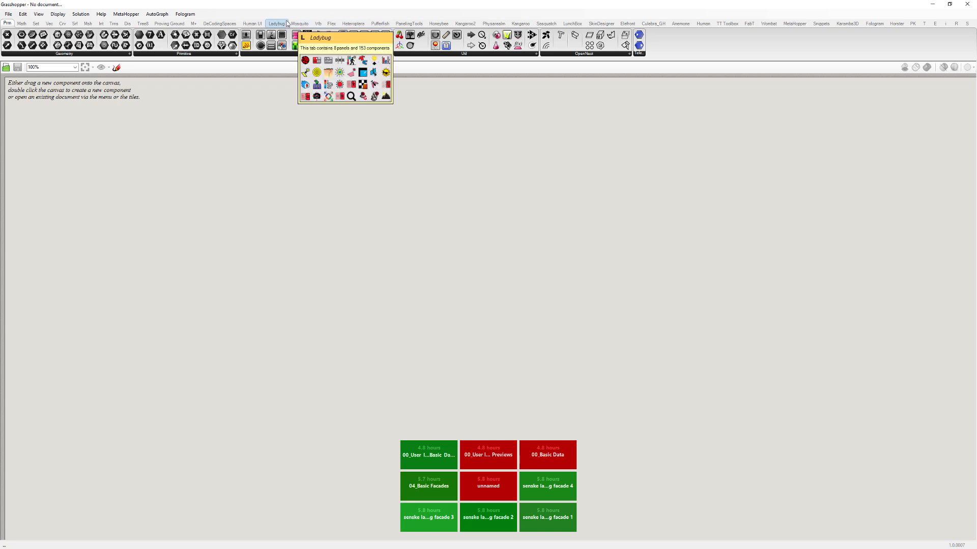
{"action": "left_click", "coordinate": [278, 23]}
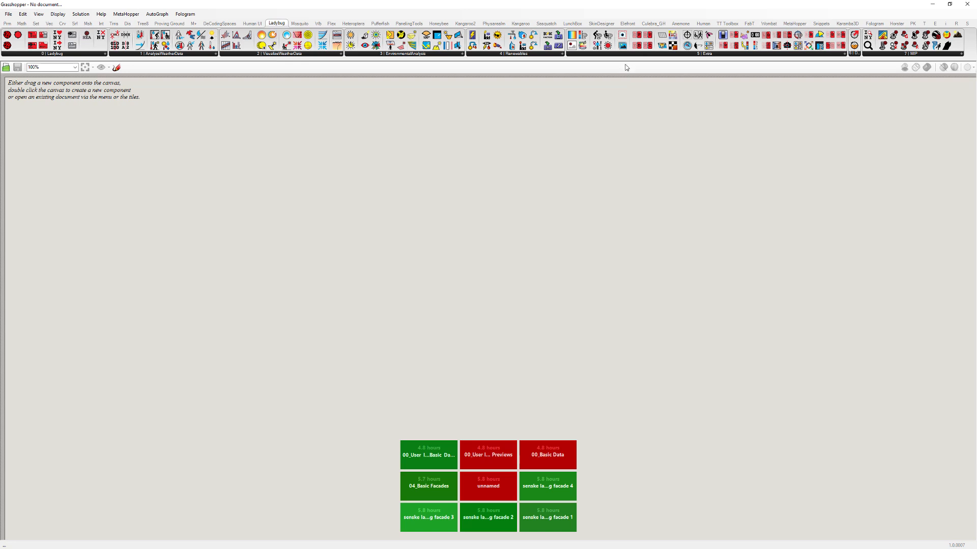
{"action": "left_click", "coordinate": [318, 23]}
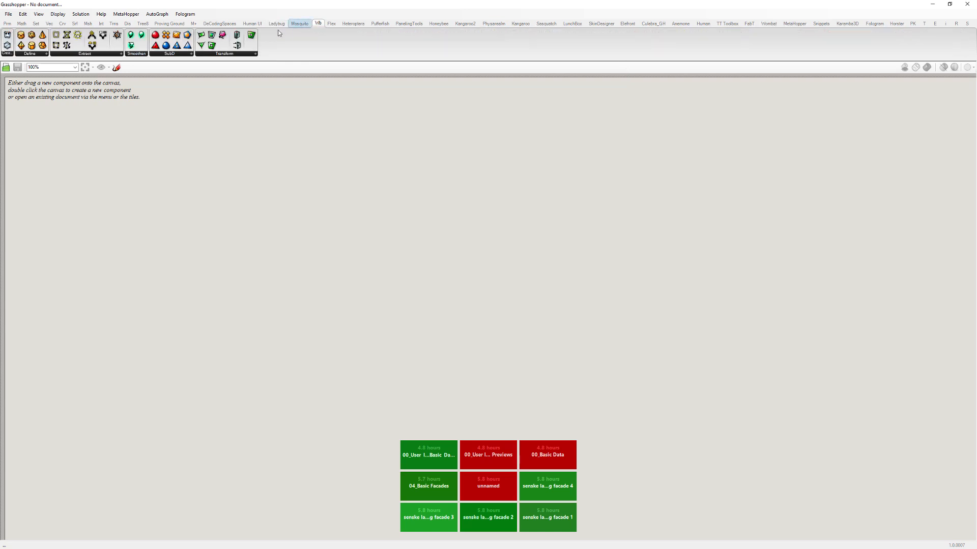
{"action": "left_click", "coordinate": [384, 25]}
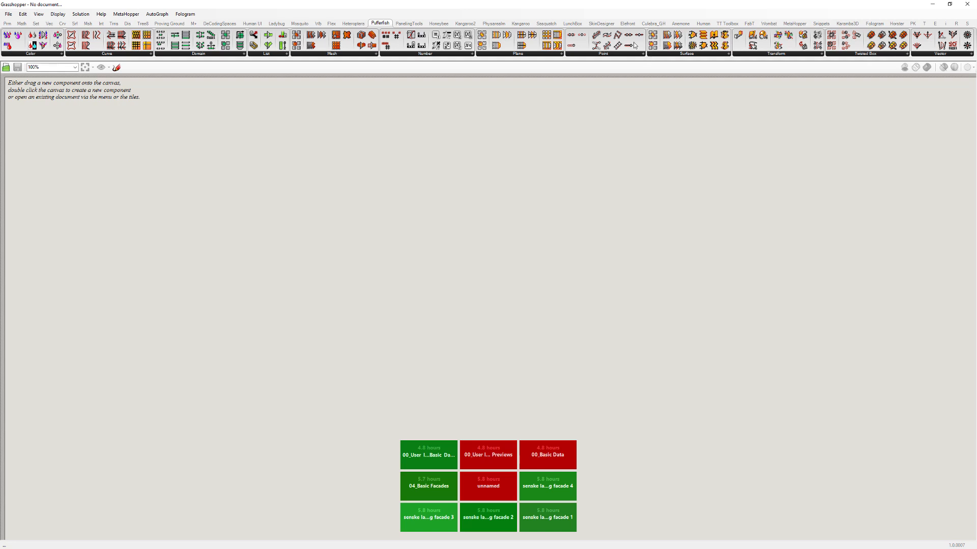
{"action": "left_click", "coordinate": [573, 23]}
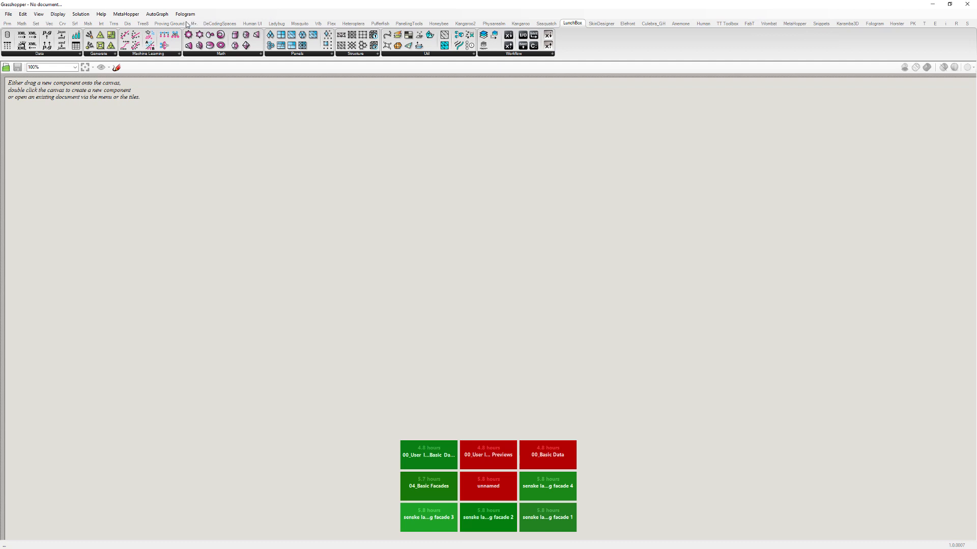
Restore Grasshopper to a floating window and look through the Params, Maths and Sets component categories
{"action": "left_click_drag", "start_coordinate": [299, 6], "coordinate": [512, 48]}
{"action": "left_click", "coordinate": [297, 64]}
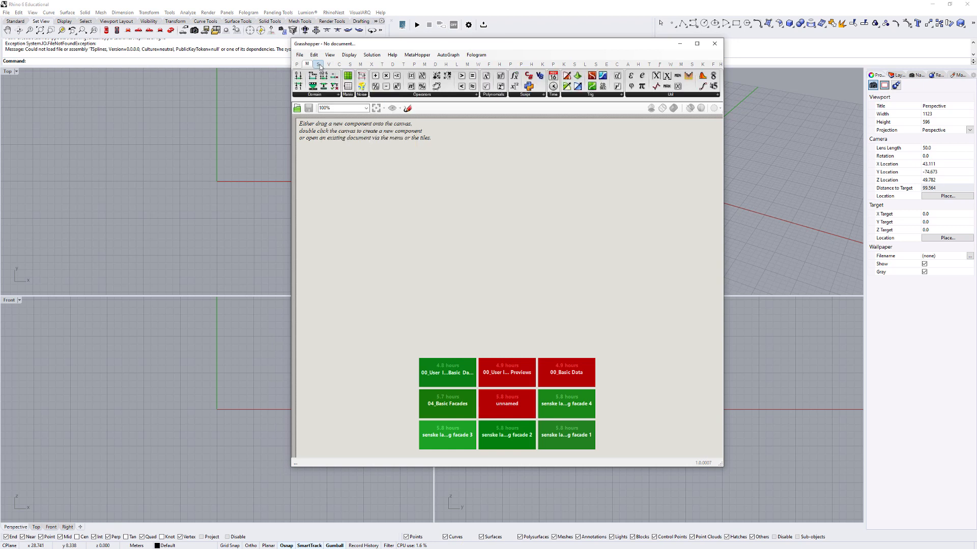
{"action": "left_click", "coordinate": [307, 64]}
{"action": "left_click", "coordinate": [317, 65]}
{"action": "left_click", "coordinate": [297, 64]}
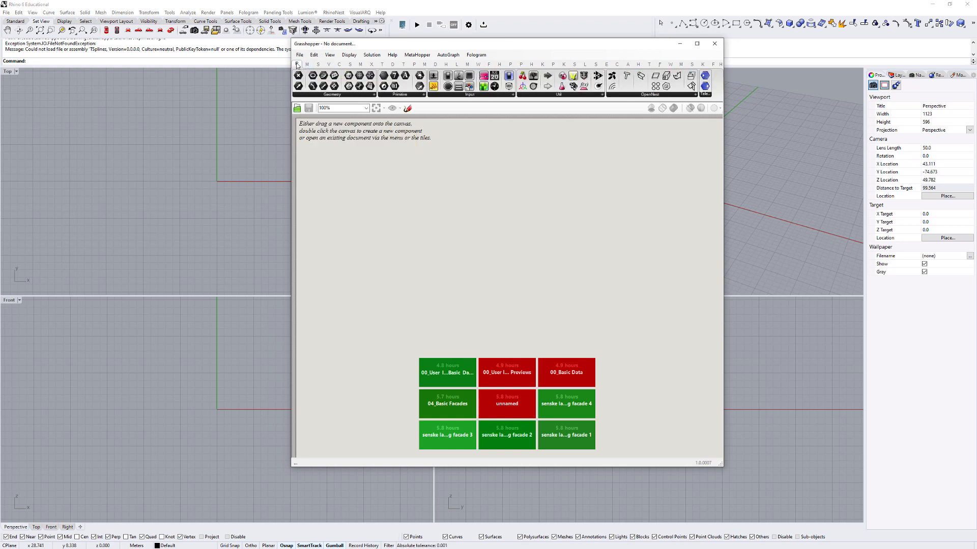
Add a Geometry parameter to a new Grasshopper canvas
{"action": "left_click", "coordinate": [340, 95]}
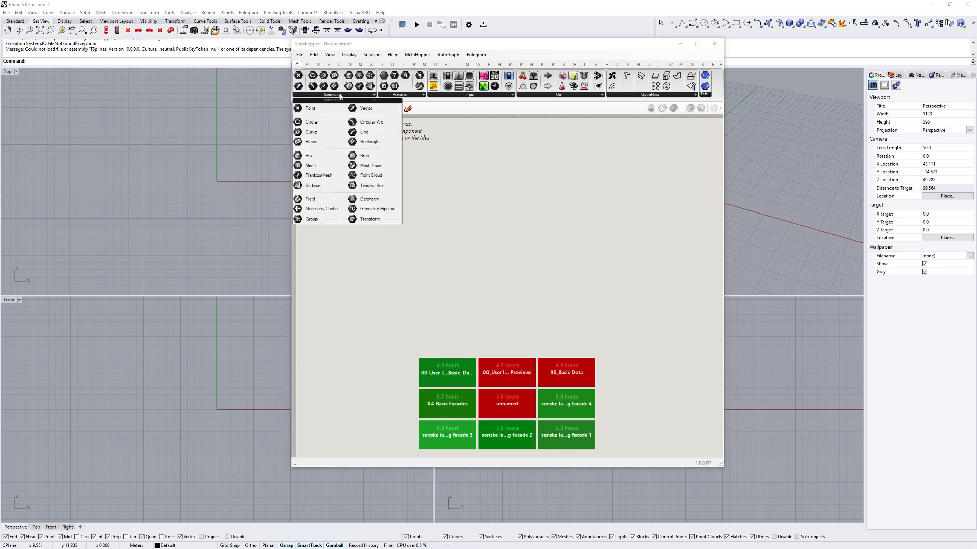
{"action": "left_click", "coordinate": [362, 200]}
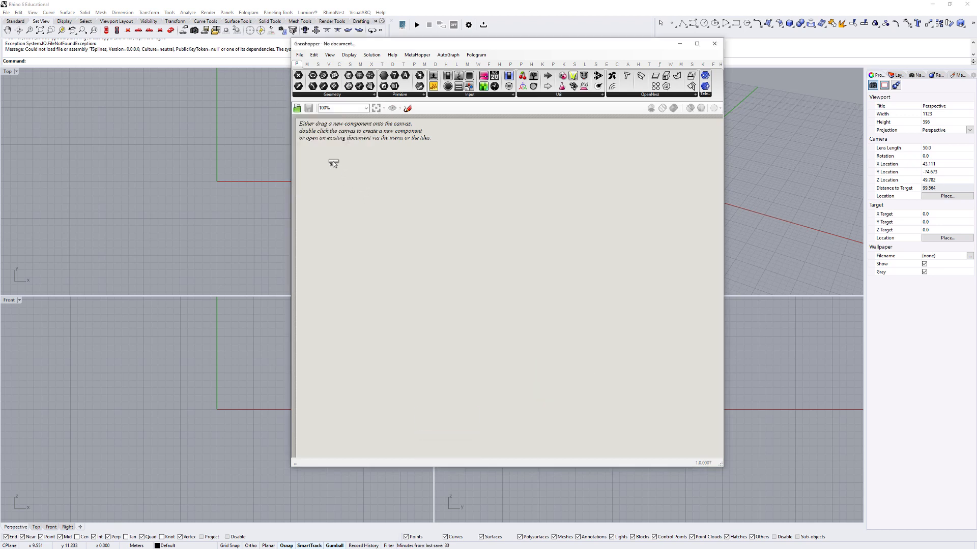
{"action": "left_click", "coordinate": [332, 160]}
{"action": "right_click_drag", "start_coordinate": [354, 157], "coordinate": [443, 168]}
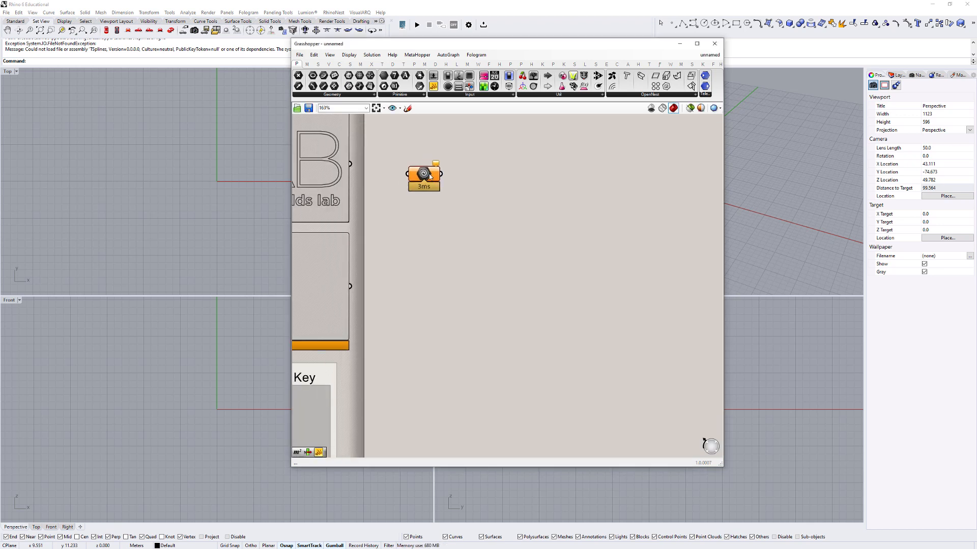
Reposition the Geometry parameter on the canvas and leave it deselected
{"action": "left_click_drag", "start_coordinate": [419, 179], "coordinate": [498, 188]}
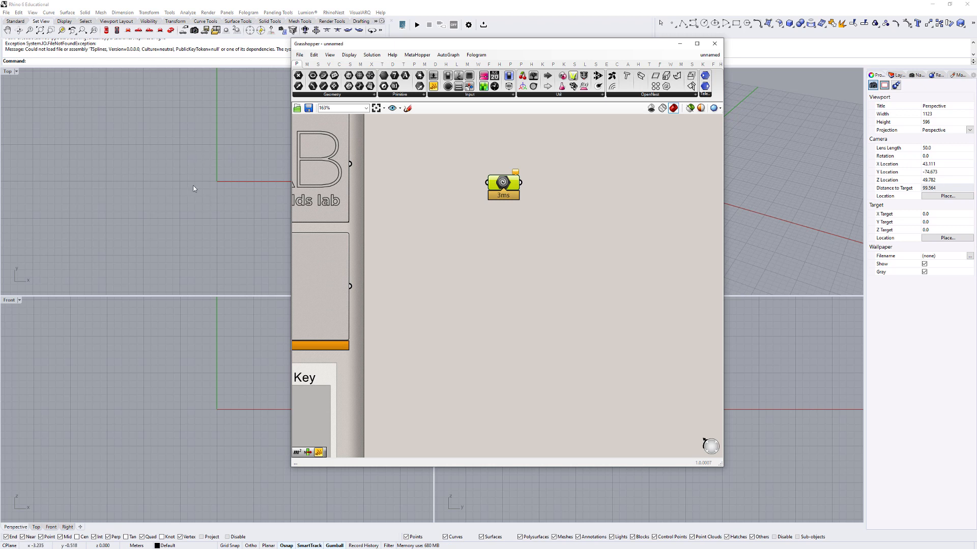
{"action": "scroll", "coordinate": [453, 195], "scroll_direction": "down", "scroll_amount": 2}
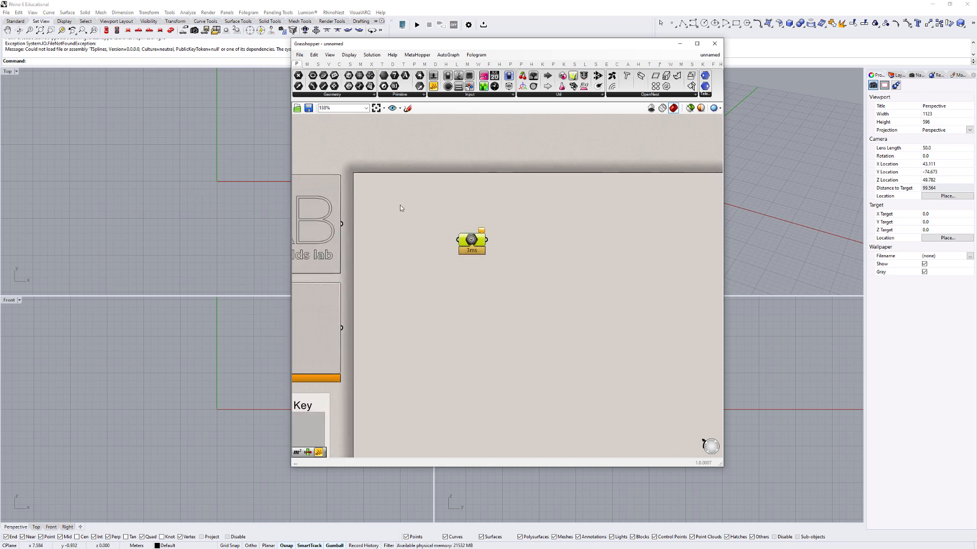
{"action": "left_click_drag", "start_coordinate": [422, 203], "coordinate": [527, 295]}
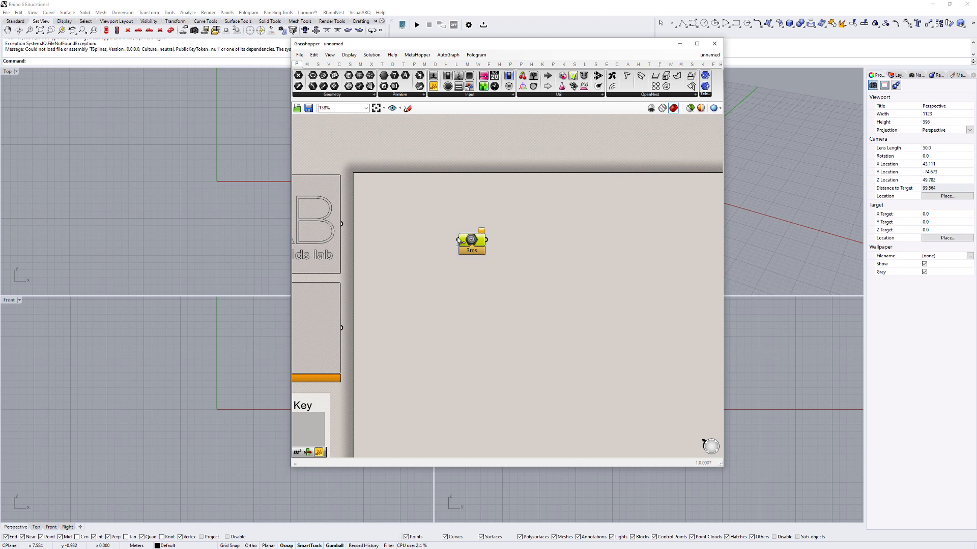
{"action": "left_click_drag", "start_coordinate": [472, 241], "coordinate": [453, 236]}
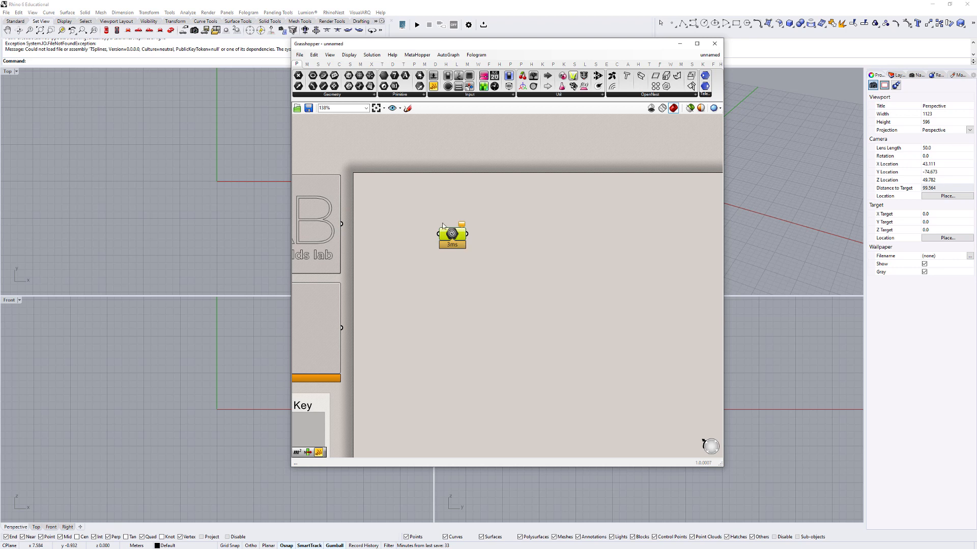
{"action": "left_click", "coordinate": [423, 227]}
Move Grasshopper clear of the Top viewport and place a Rhino point there in the positive X and Y quadrant
{"action": "left_click_drag", "start_coordinate": [322, 47], "coordinate": [472, 82]}
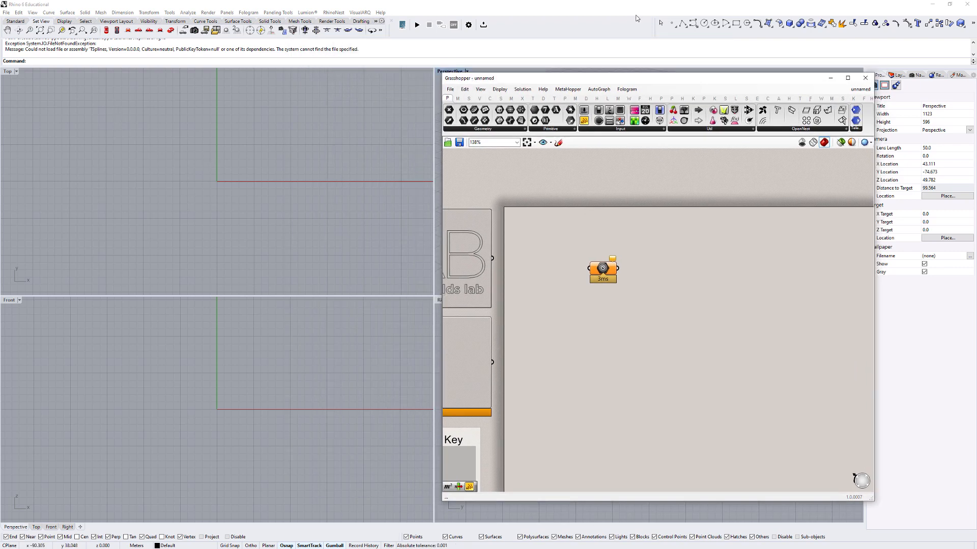
{"action": "left_click", "coordinate": [672, 24]}
{"action": "left_click", "coordinate": [239, 135]}
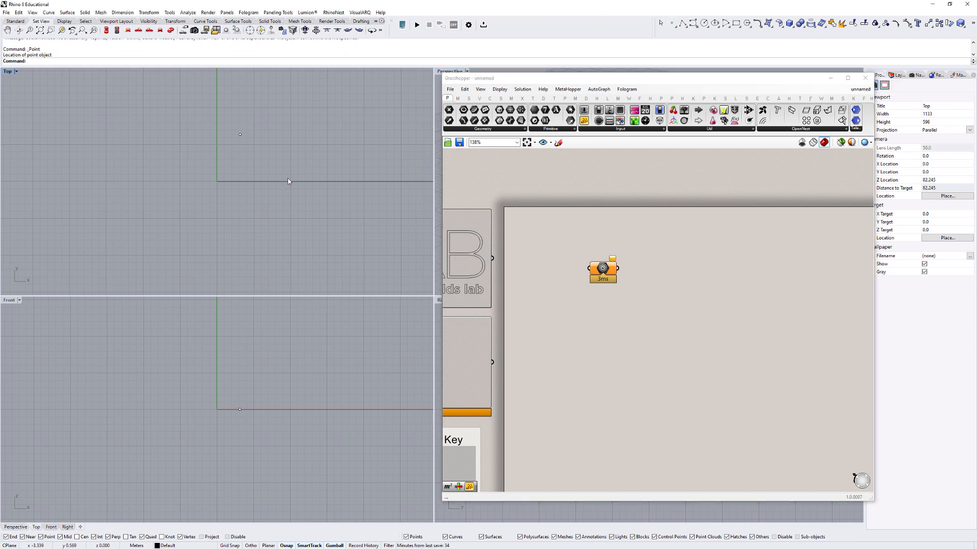
Replace the Geometry parameter on the canvas with a Point parameter
{"action": "left_click", "coordinate": [603, 270]}
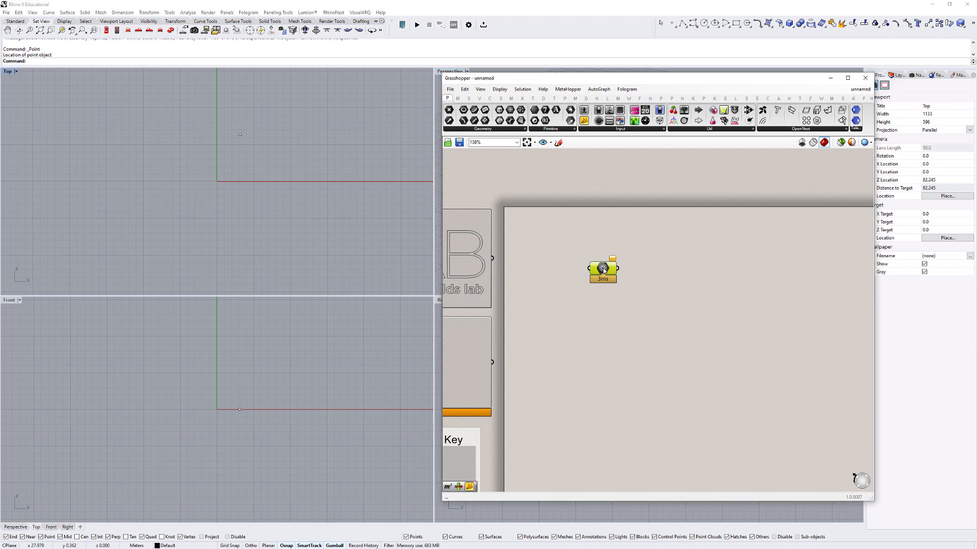
{"action": "key", "text": "Delete"}
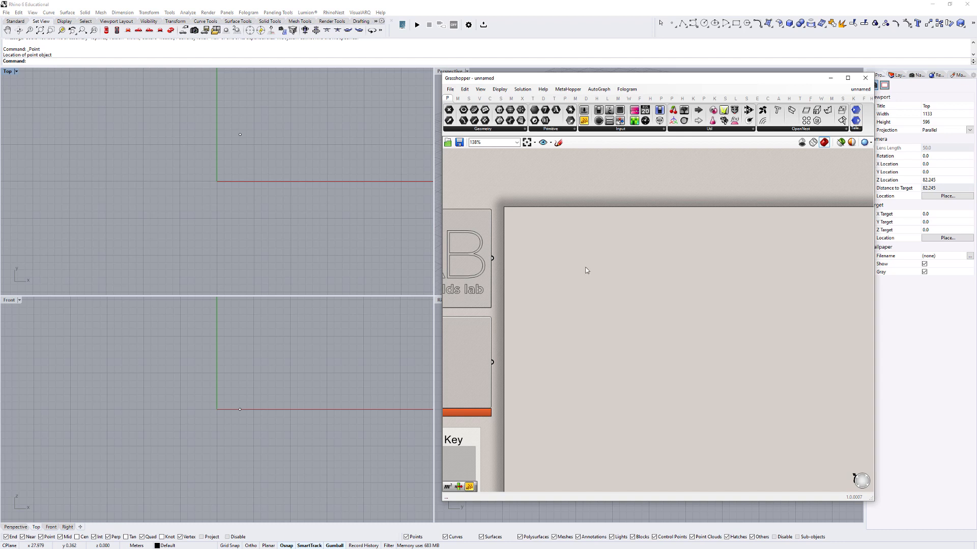
{"action": "double_click", "coordinate": [585, 270]}
{"action": "type", "text": "point"}
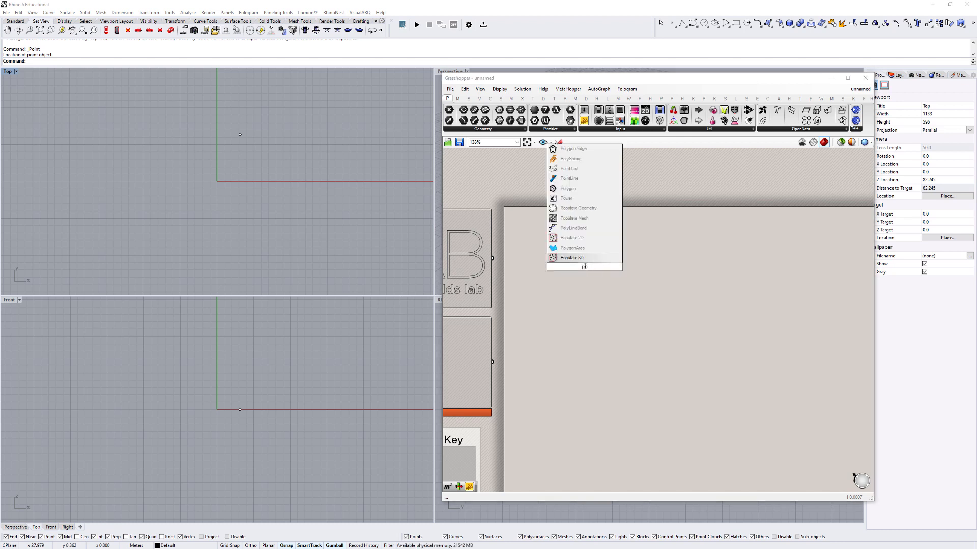
{"action": "key", "text": "Return"}
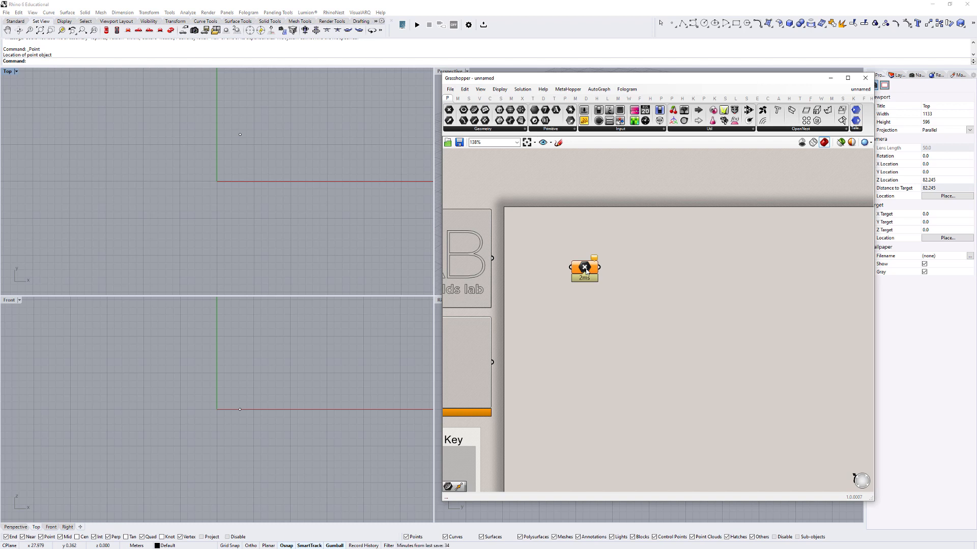
Reference the Rhino point in the Point parameter as its single point
{"action": "right_click", "coordinate": [585, 270]}
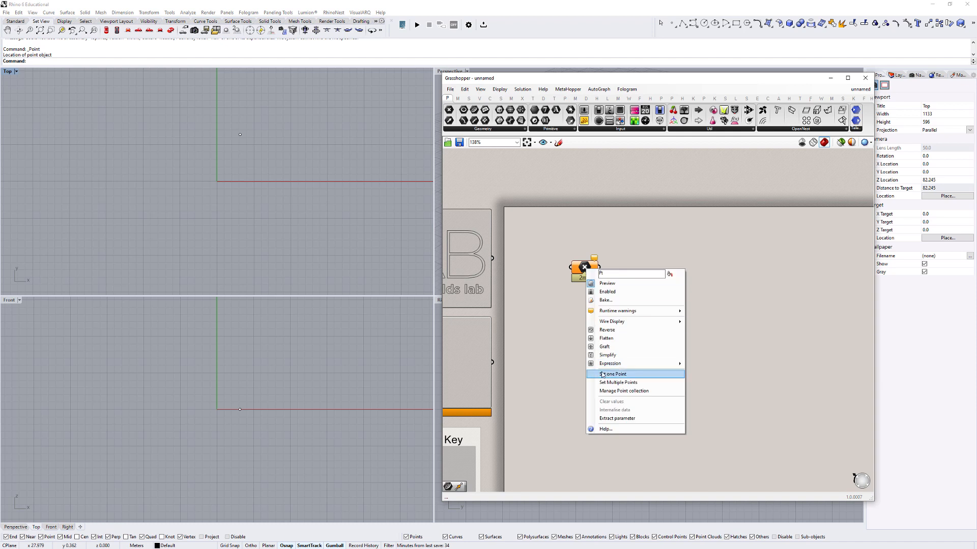
{"action": "left_click", "coordinate": [613, 374]}
{"action": "left_click", "coordinate": [239, 134]}
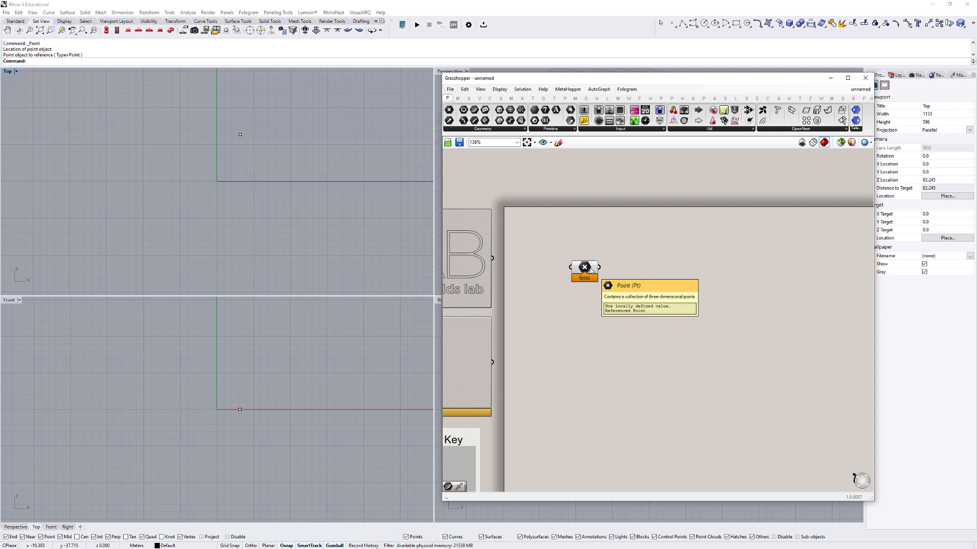
Add an empty Point parameter before the referenced one and place a copy of the referenced Point parameter after it
{"action": "left_click_drag", "start_coordinate": [450, 110], "coordinate": [551, 261]}
{"action": "scroll", "coordinate": [549, 280], "scroll_direction": "up", "scroll_amount": 3}
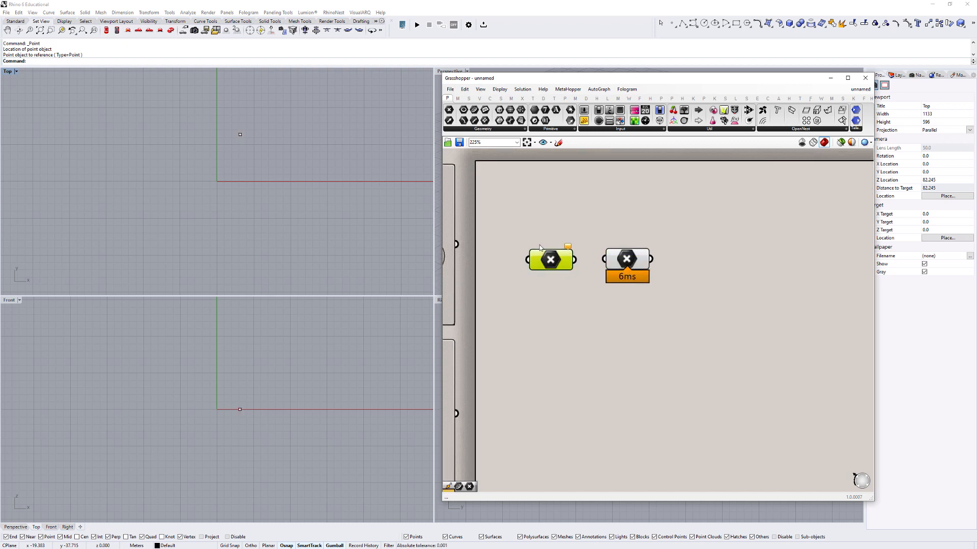
{"action": "left_click", "coordinate": [553, 281]}
{"action": "mouse_move", "coordinate": [568, 247]}
{"action": "scroll", "coordinate": [634, 228], "scroll_direction": "down", "scroll_amount": 3}
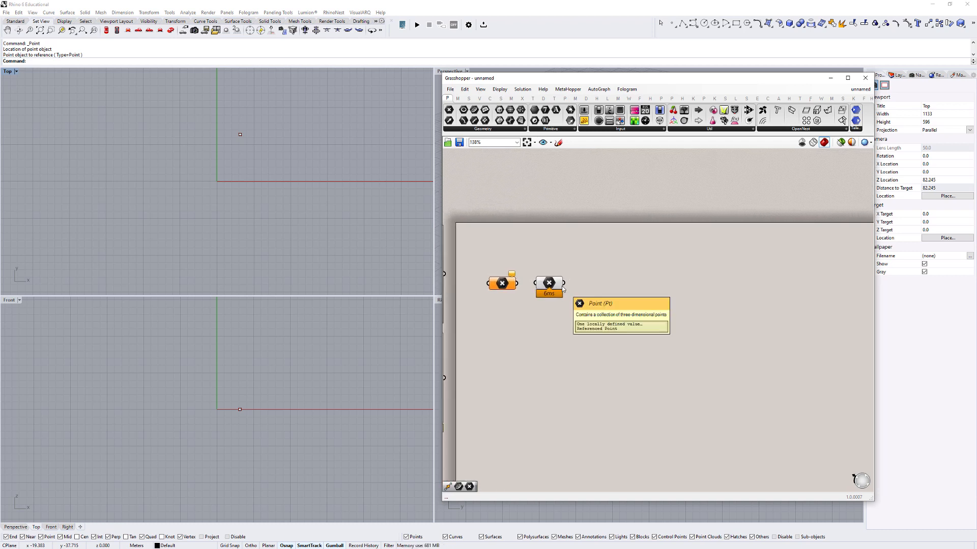
{"action": "left_click", "coordinate": [548, 283]}
{"action": "left_click_drag", "start_coordinate": [596, 288], "coordinate": [597, 287]}
Duplicate the Rhino point straight down to the X axis in the Top viewport and hide the original point
{"action": "left_click", "coordinate": [240, 134]}
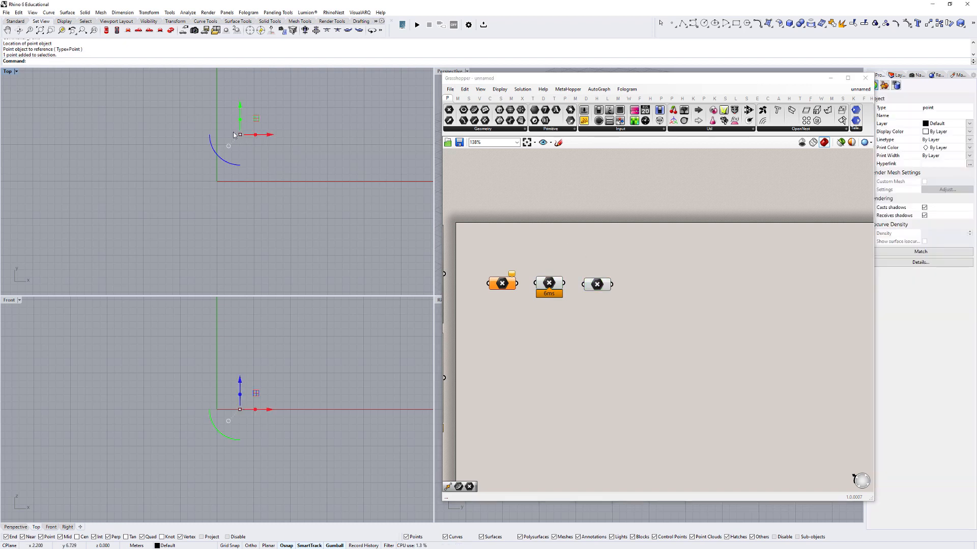
{"action": "left_click_drag", "start_coordinate": [241, 109], "coordinate": [254, 144]}
{"action": "left_click", "coordinate": [229, 129]}
{"action": "key", "text": "Return"}
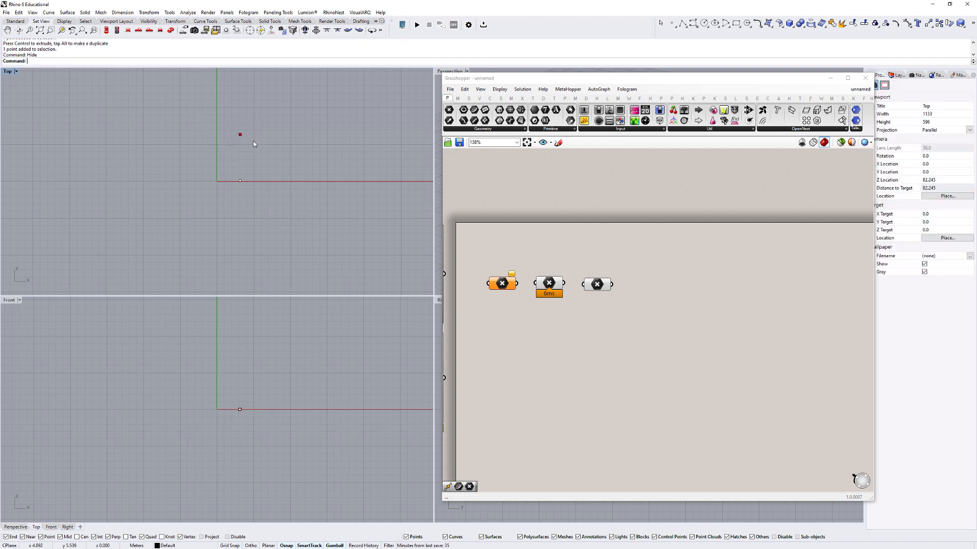
Highlight the referenced Point parameter to examine its preview in the Top viewport
{"action": "scroll", "coordinate": [239, 132], "scroll_direction": "up", "scroll_amount": 14}
{"action": "scroll", "coordinate": [239, 132], "scroll_direction": "down", "scroll_amount": 3}
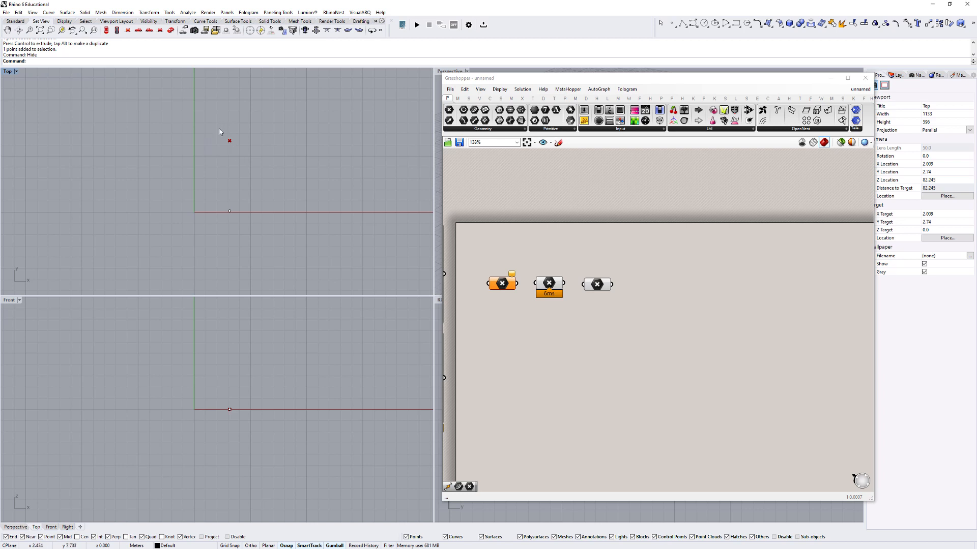
{"action": "left_click", "coordinate": [549, 284]}
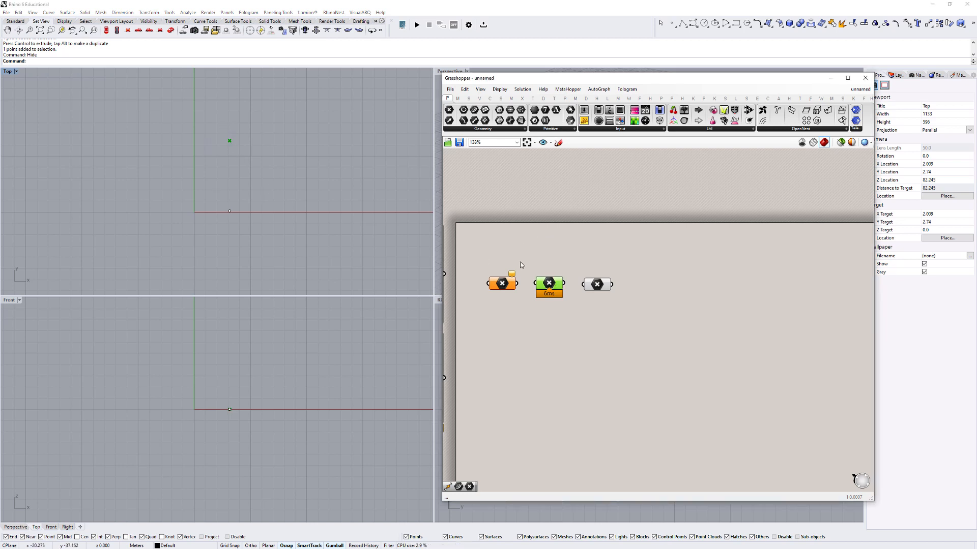
{"action": "left_click", "coordinate": [549, 248]}
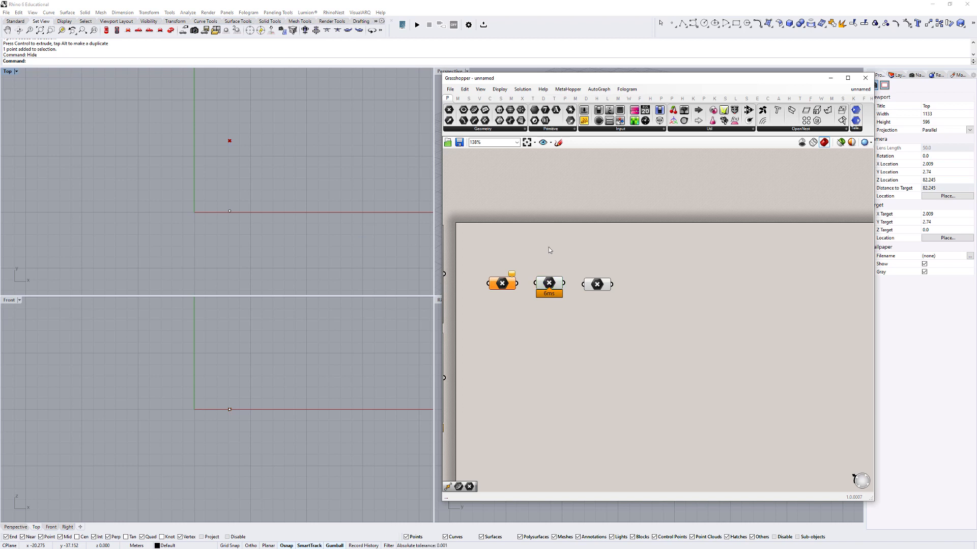
{"action": "left_click", "coordinate": [554, 287]}
{"action": "left_click", "coordinate": [542, 254]}
Reference the Rhino point on the X axis in the copied Point parameter and hide that point in Rhino
{"action": "right_click", "coordinate": [596, 284]}
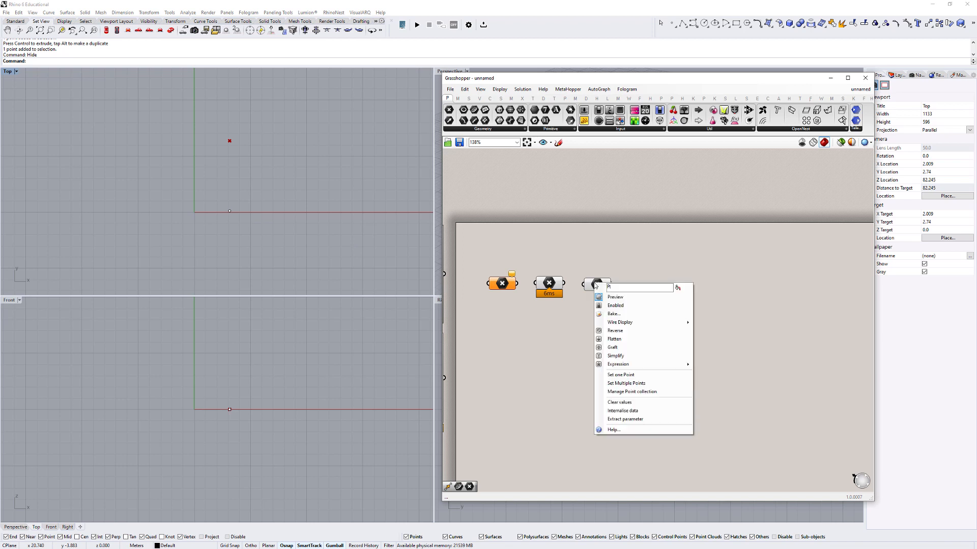
{"action": "left_click", "coordinate": [631, 364]}
{"action": "left_click", "coordinate": [242, 217]}
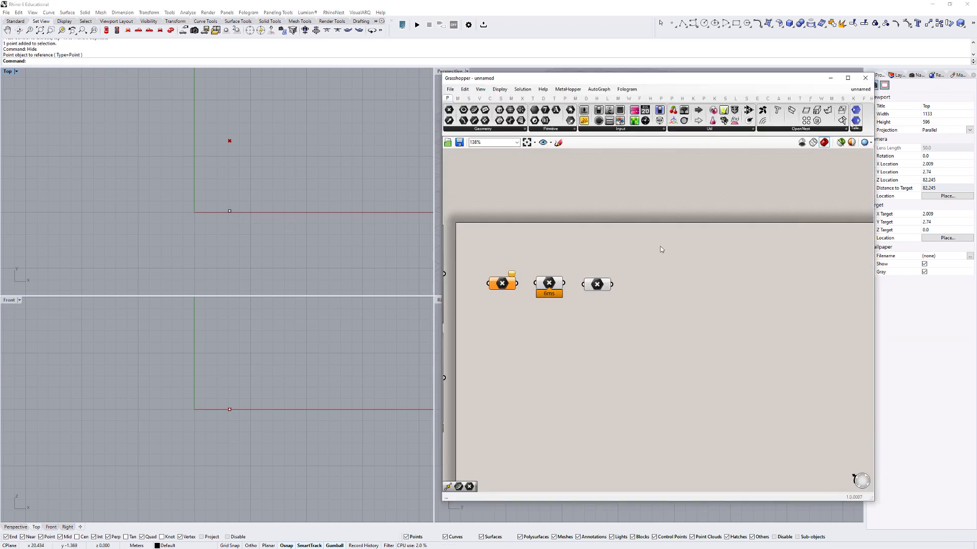
{"action": "left_click_drag", "start_coordinate": [218, 192], "coordinate": [246, 240]}
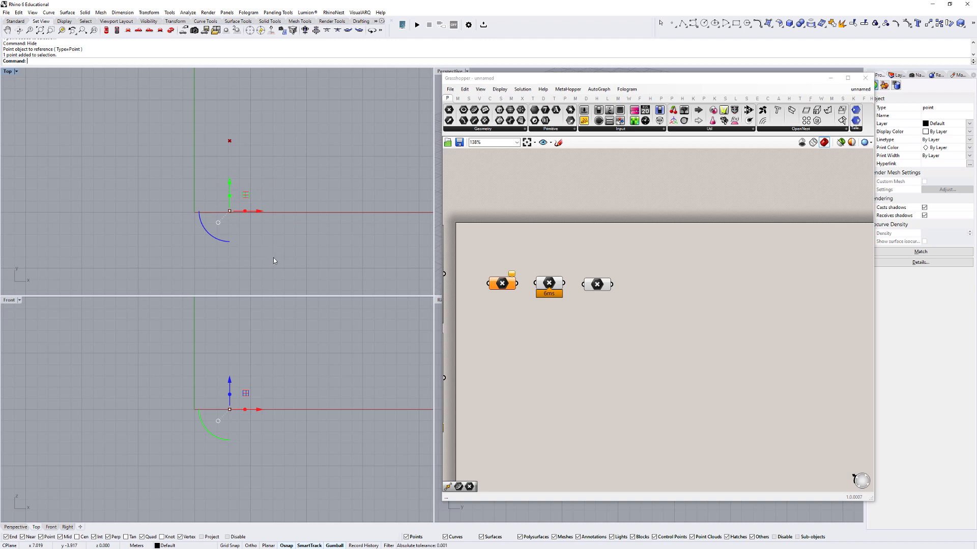
{"action": "type", "text": "hide"}
{"action": "key", "text": "Return"}
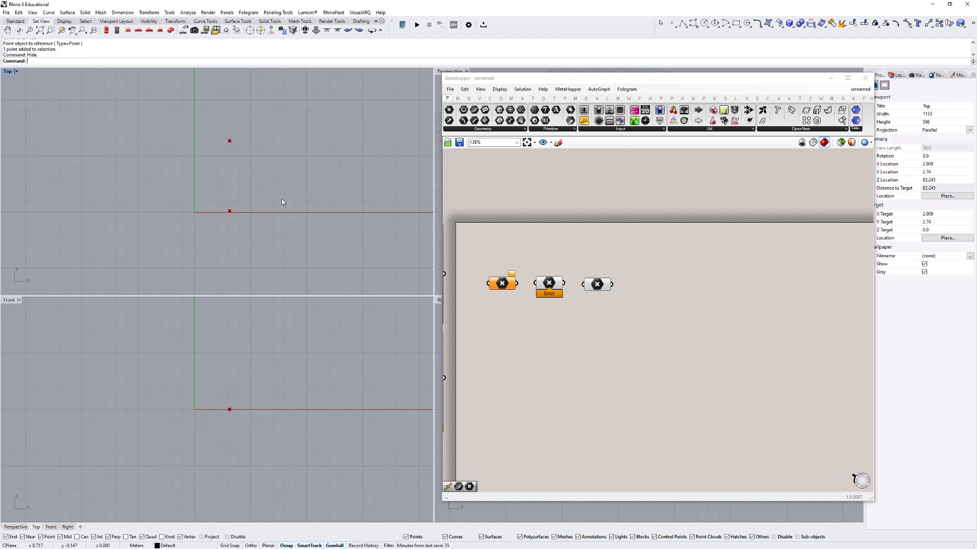
Highlight the two referenced Point parameters one after the other to compare their previews in the Top viewport
{"action": "left_click", "coordinate": [554, 286]}
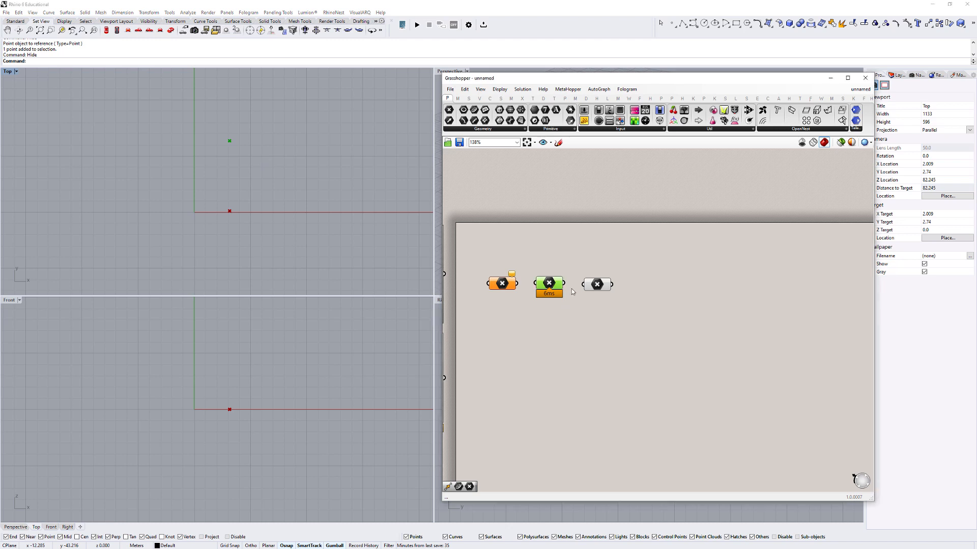
{"action": "left_click", "coordinate": [599, 287]}
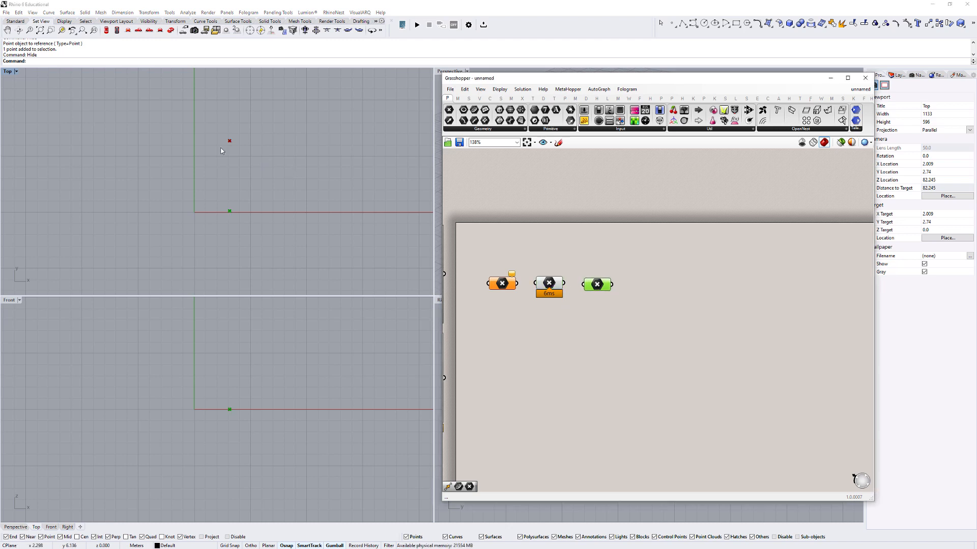
{"action": "left_click", "coordinate": [637, 275]}
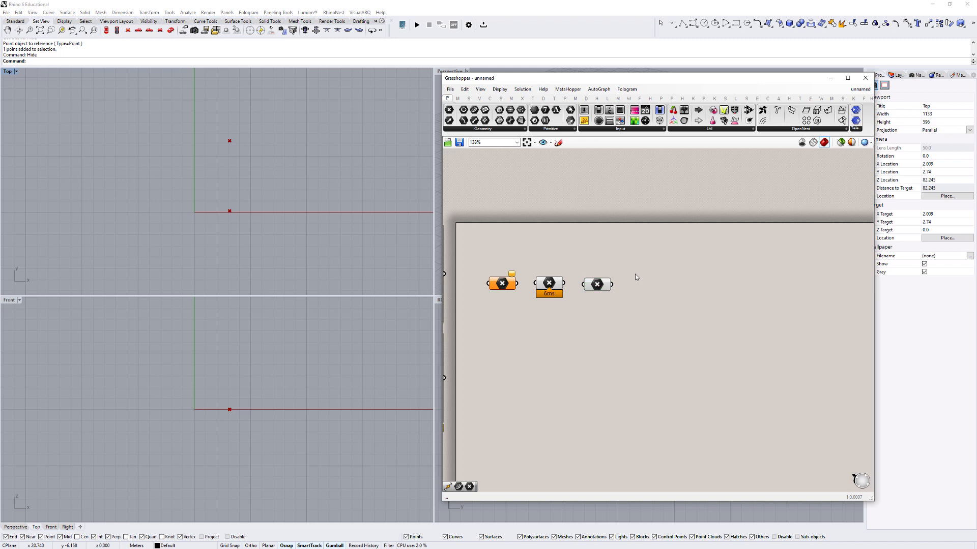
Turn off the preview of the Point parameter that references the point on the X axis
{"action": "left_click", "coordinate": [600, 287]}
{"action": "right_click", "coordinate": [600, 287]}
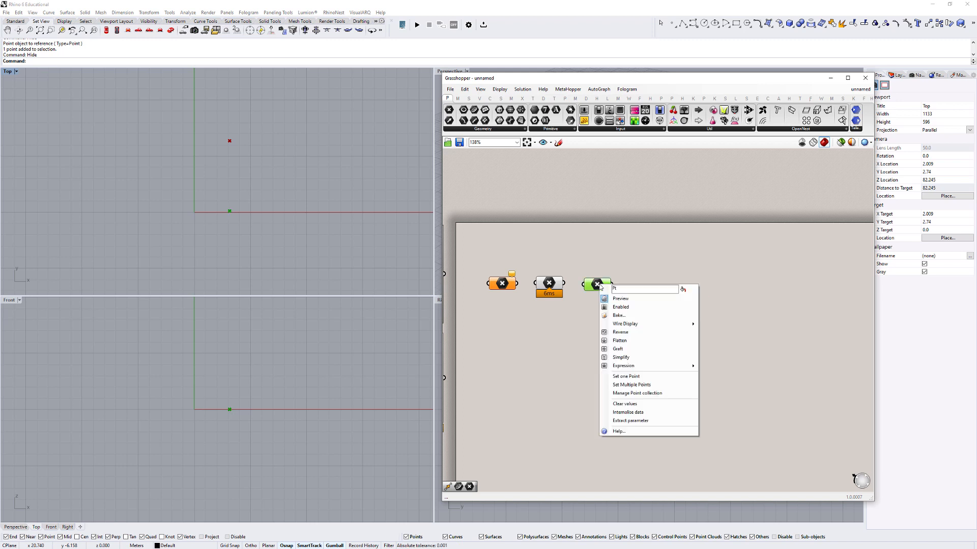
{"action": "left_click", "coordinate": [621, 299]}
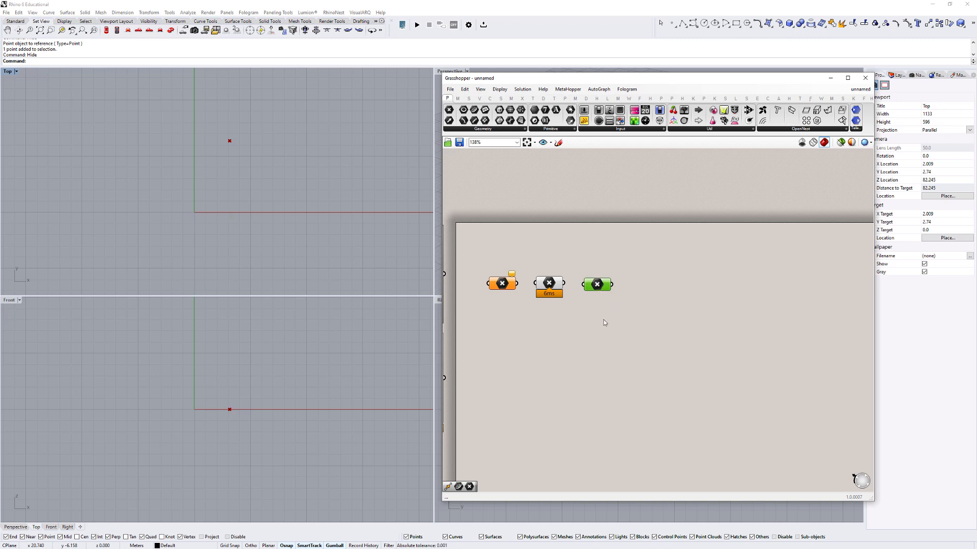
{"action": "left_click_drag", "start_coordinate": [591, 285], "coordinate": [589, 286]}
{"action": "left_click", "coordinate": [510, 295]}
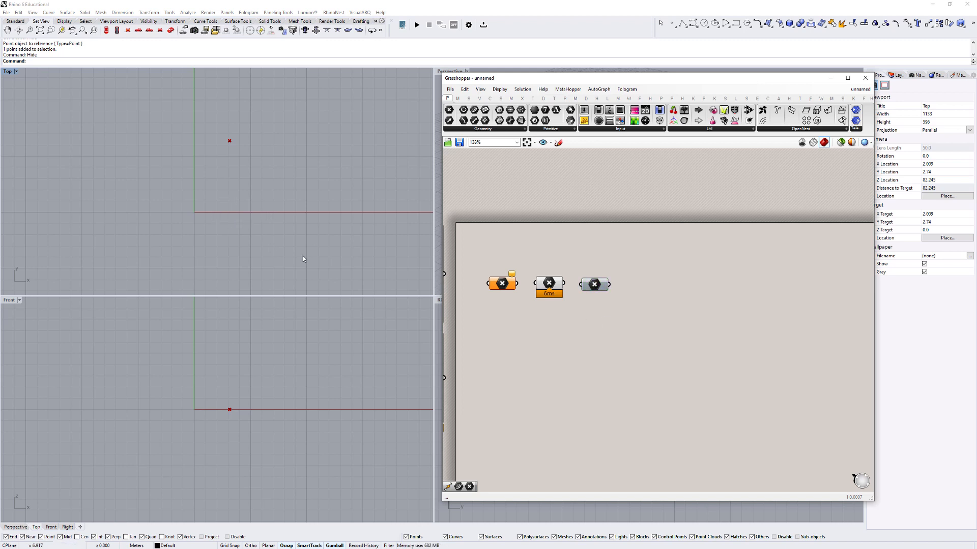
Place a copy of the preview-off Point parameter after it and turn the copy's preview back on
{"action": "scroll", "coordinate": [611, 301], "scroll_direction": "up", "scroll_amount": 2}
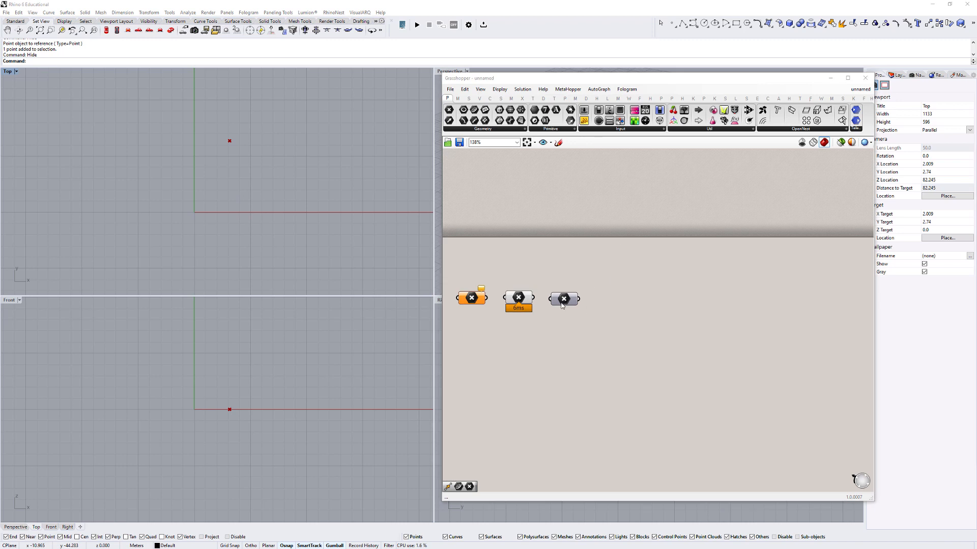
{"action": "left_click_drag", "start_coordinate": [614, 306], "coordinate": [677, 301], "text": "alt"}
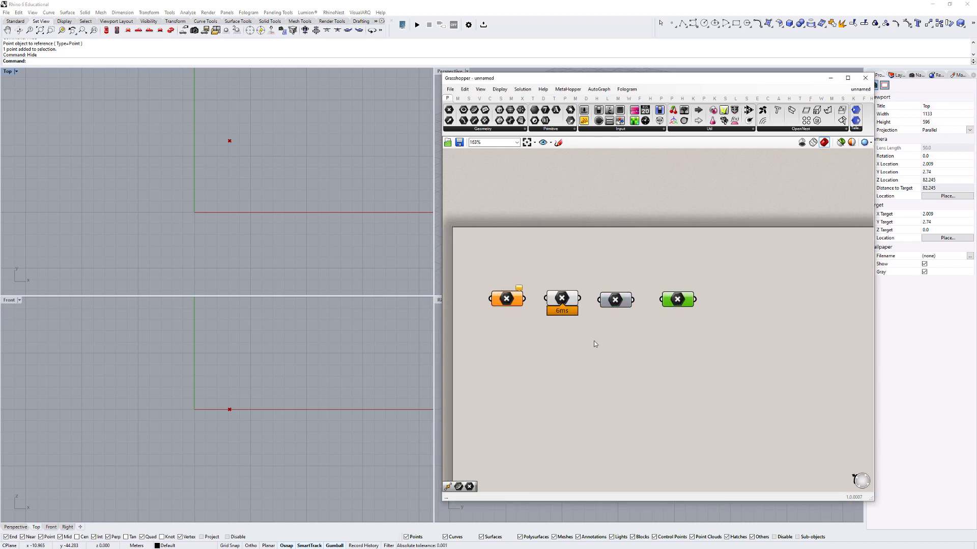
{"action": "right_click", "coordinate": [685, 303]}
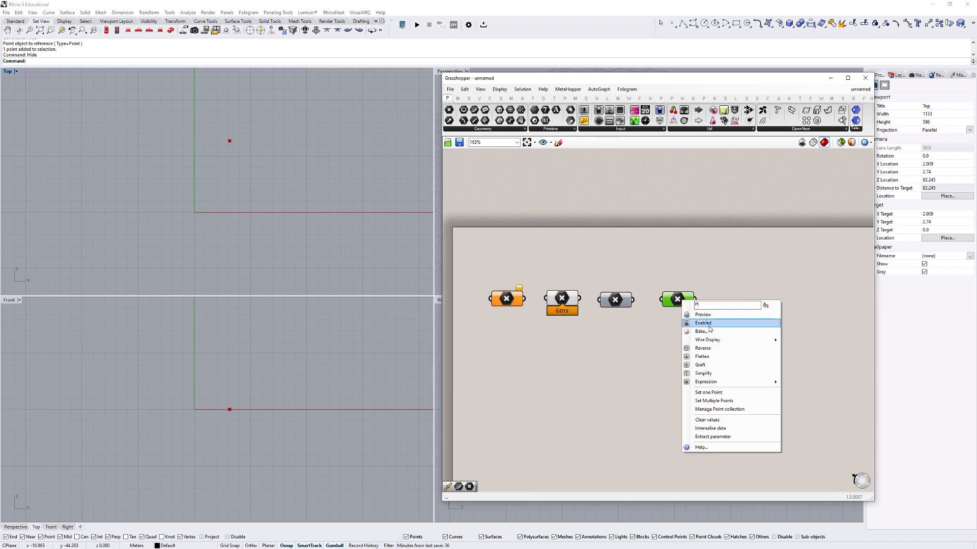
{"action": "left_click", "coordinate": [663, 272]}
{"action": "left_click_drag", "start_coordinate": [678, 300], "coordinate": [669, 303]}
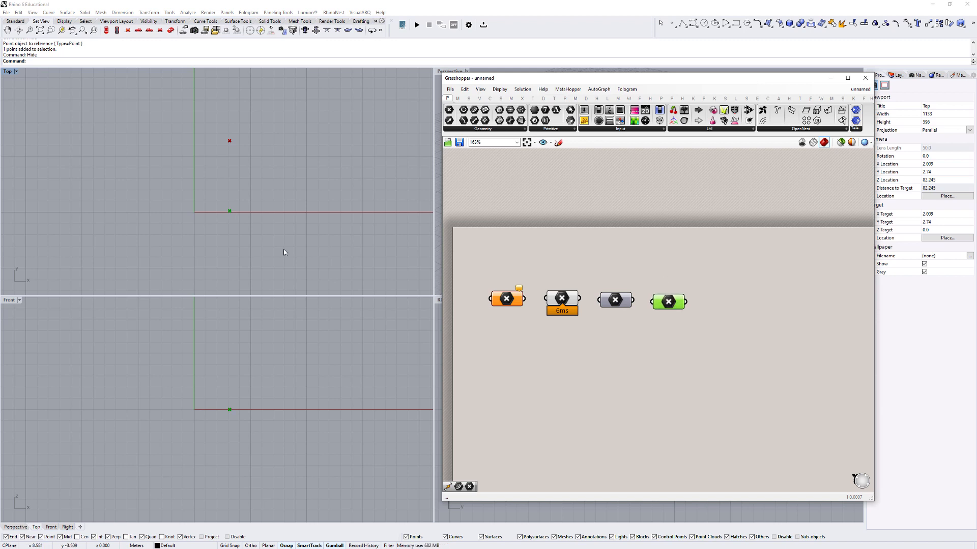
Disable the copied Point parameter and align all four Point parameters in one horizontal row
{"action": "right_click", "coordinate": [678, 304]}
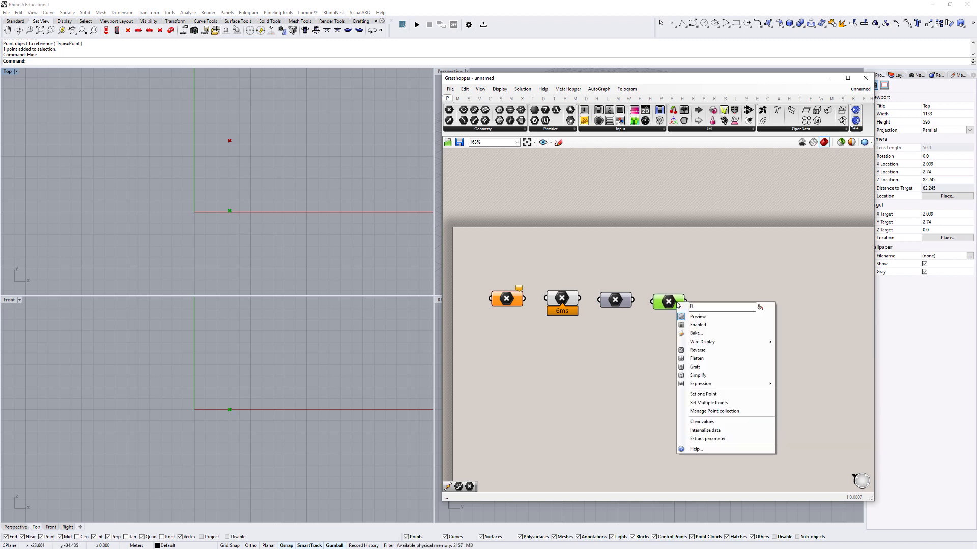
{"action": "left_click", "coordinate": [698, 329]}
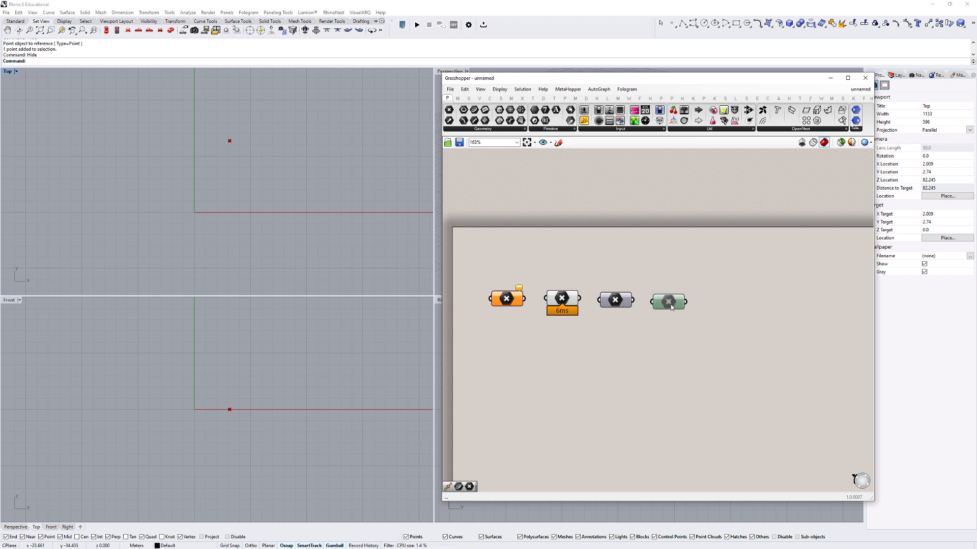
{"action": "left_click_drag", "start_coordinate": [476, 262], "coordinate": [736, 333]}
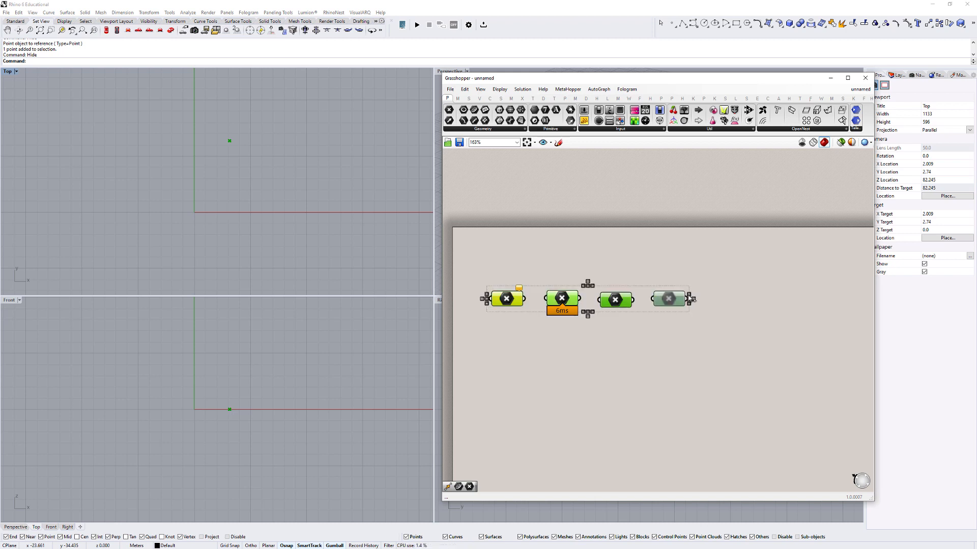
{"action": "left_click", "coordinate": [692, 299]}
Examine the disabled parameter's tooltip, the selection colours of the four Point parameters and the empty parameter's warning
{"action": "mouse_move", "coordinate": [663, 303]}
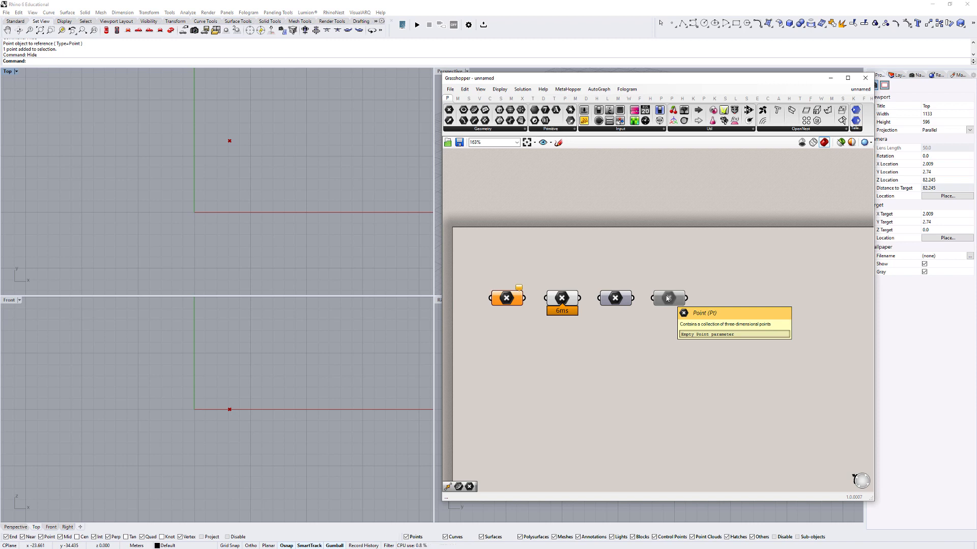
{"action": "left_click_drag", "start_coordinate": [487, 268], "coordinate": [716, 328]}
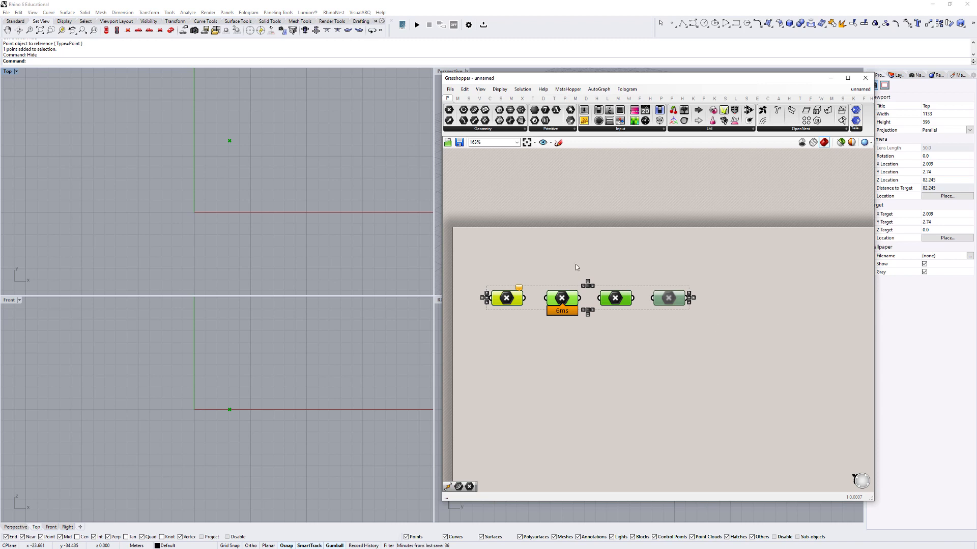
{"action": "left_click", "coordinate": [576, 264]}
{"action": "mouse_move", "coordinate": [507, 298]}
{"action": "left_mouse_down"}
{"action": "mouse_move", "coordinate": [508, 281]}
{"action": "mouse_move", "coordinate": [504, 298]}
{"action": "left_mouse_up"}
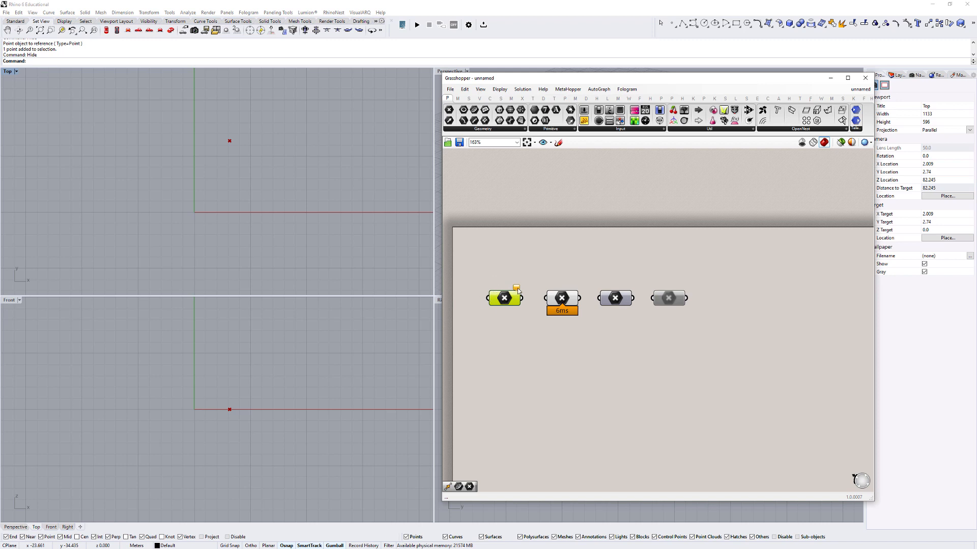
{"action": "mouse_move", "coordinate": [518, 291]}
Place a copy of the empty Point parameter at the end of the row, beyond the disabled one
{"action": "left_click_drag", "start_coordinate": [503, 296], "coordinate": [740, 293]}
{"action": "key", "text": "ctrl+z"}
{"action": "left_click_drag", "start_coordinate": [510, 296], "coordinate": [747, 299], "text": "alt"}
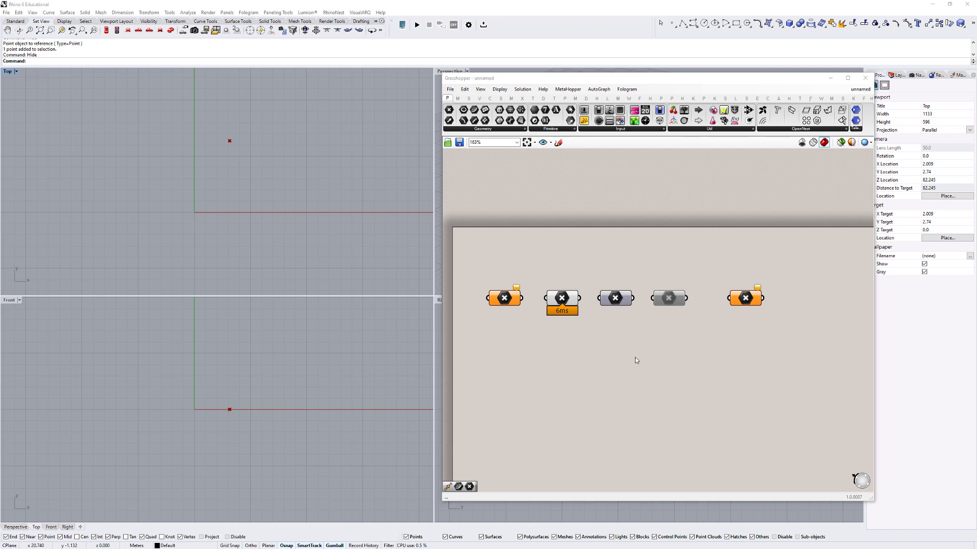
Add a Line component below the row and connect the first referenced Point parameter to its A input
{"action": "double_click", "coordinate": [636, 360]}
{"action": "type", "text": "line"}
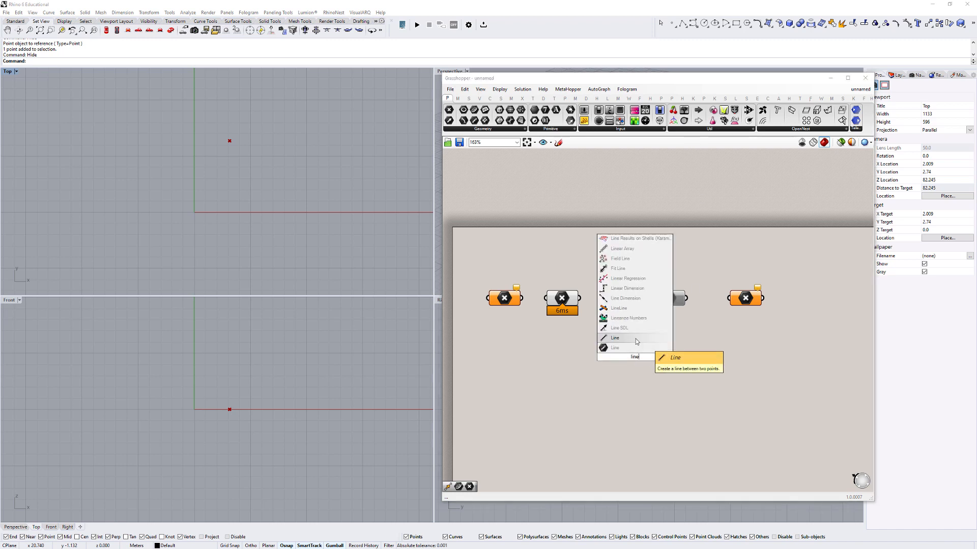
{"action": "left_click", "coordinate": [637, 340]}
{"action": "left_click_drag", "start_coordinate": [580, 301], "coordinate": [614, 351]}
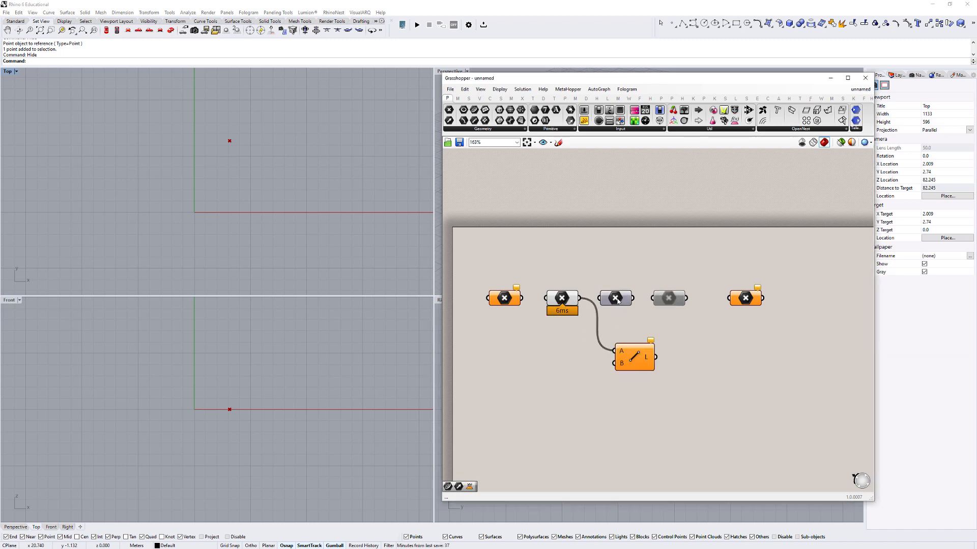
Connect the preview-off Point parameter to the Line's B input and the L output to the last Point parameter
{"action": "left_click_drag", "start_coordinate": [618, 300], "coordinate": [740, 302]}
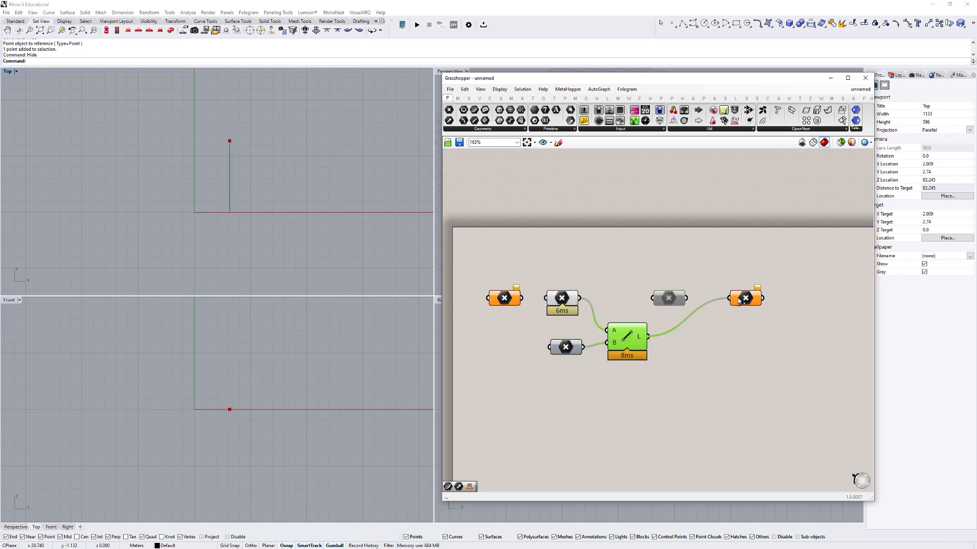
{"action": "left_click", "coordinate": [734, 377]}
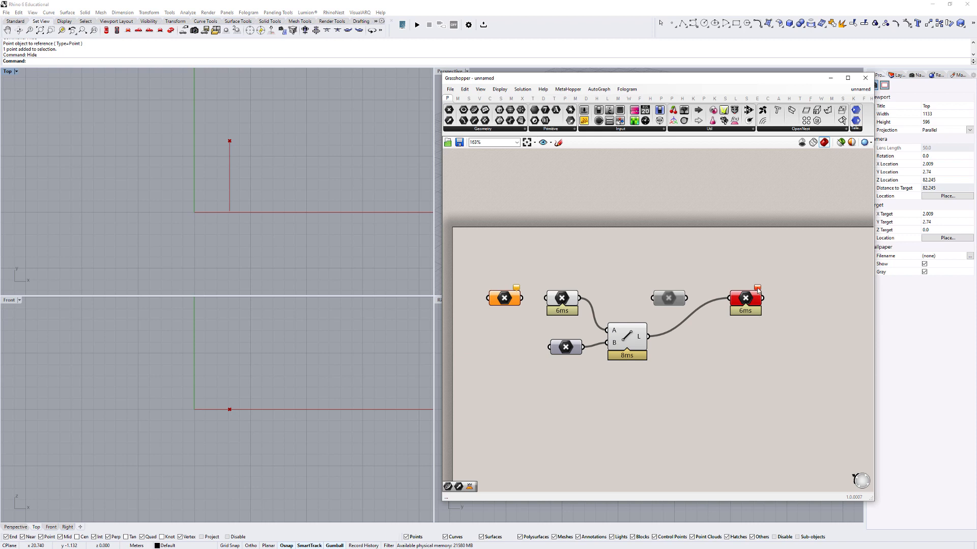
{"action": "mouse_move", "coordinate": [757, 290]}
{"action": "mouse_move", "coordinate": [641, 342]}
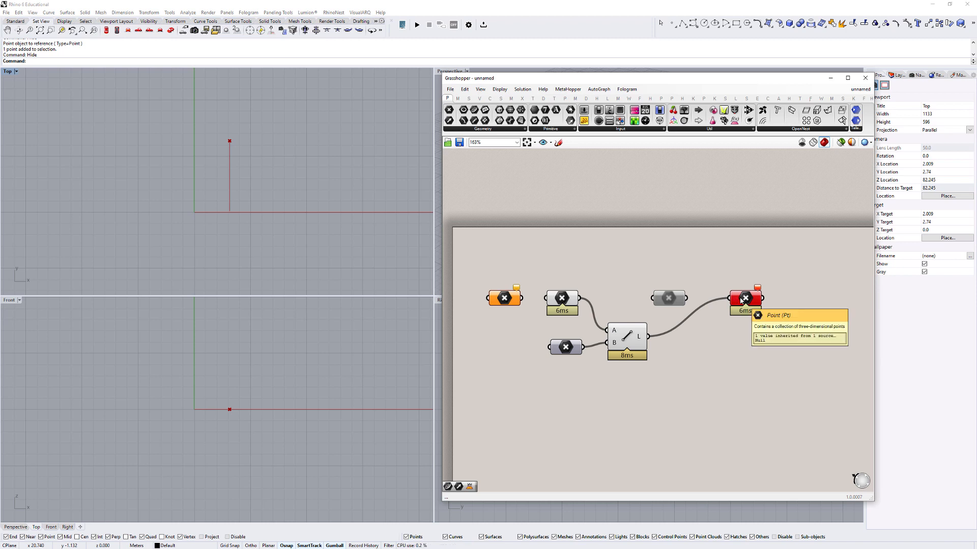
Add a Curve parameter below the last Point parameter and connect the Line's L output to it
{"action": "left_click", "coordinate": [483, 130]}
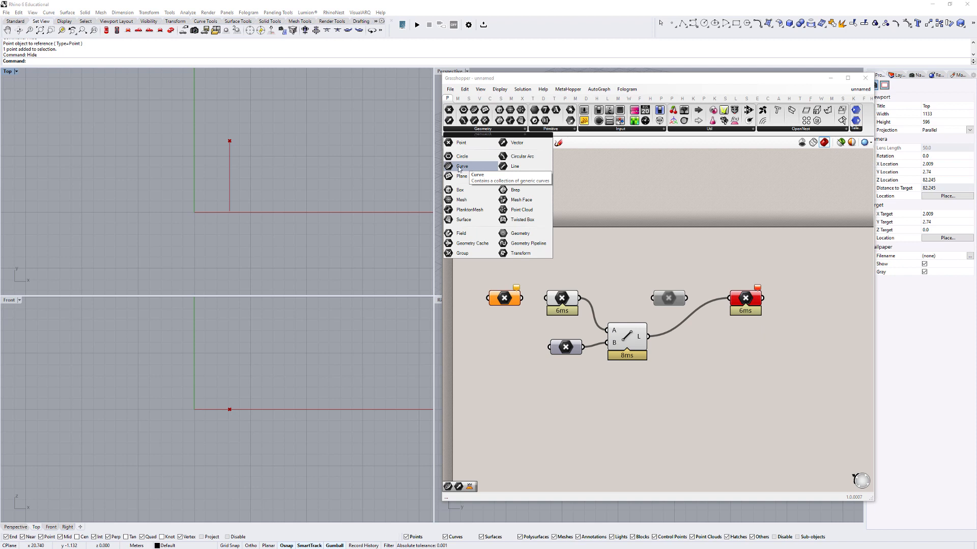
{"action": "left_click_drag", "start_coordinate": [459, 169], "coordinate": [744, 351]}
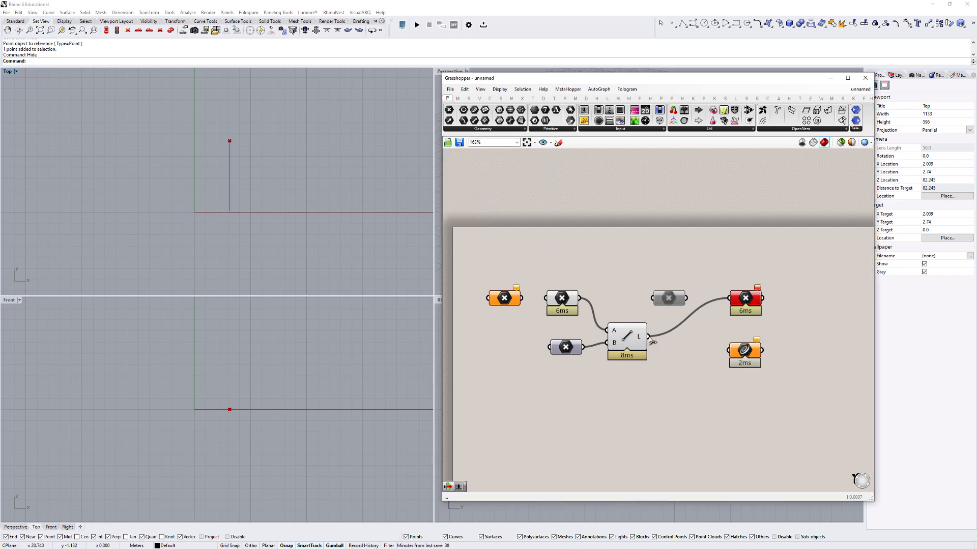
{"action": "left_click_drag", "start_coordinate": [650, 337], "coordinate": [729, 350]}
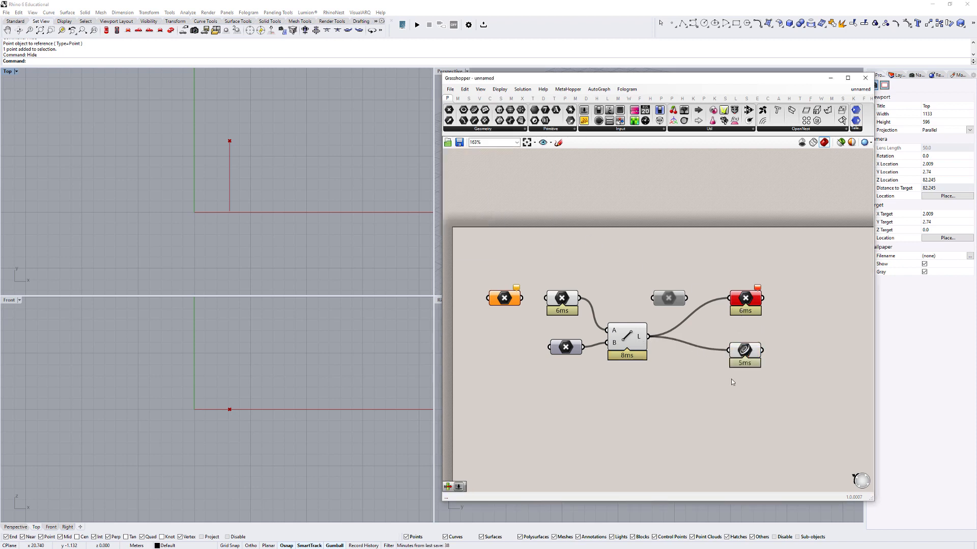
Highlight the Curve parameter and the Line component to examine the line's preview and their tooltips
{"action": "left_click", "coordinate": [744, 352]}
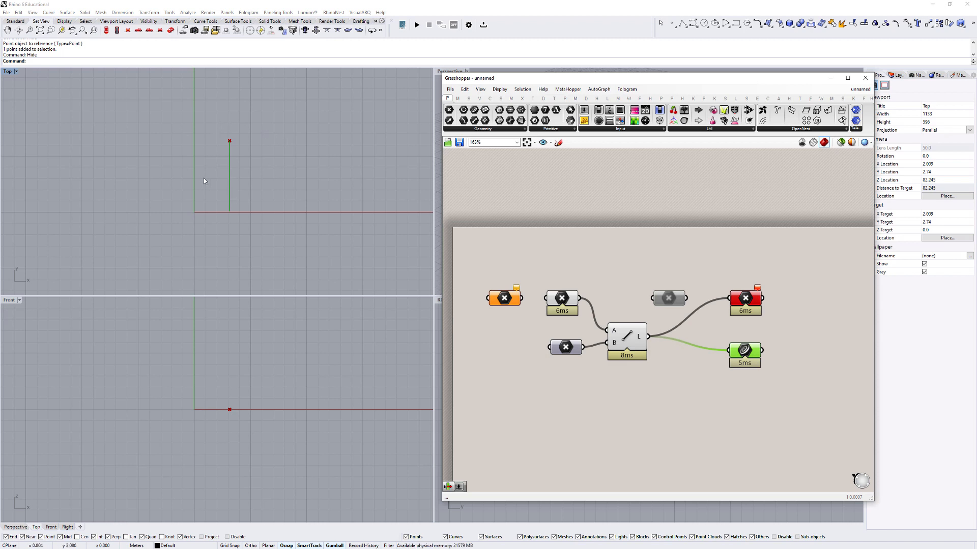
{"action": "left_click_drag", "start_coordinate": [795, 390], "coordinate": [599, 319]}
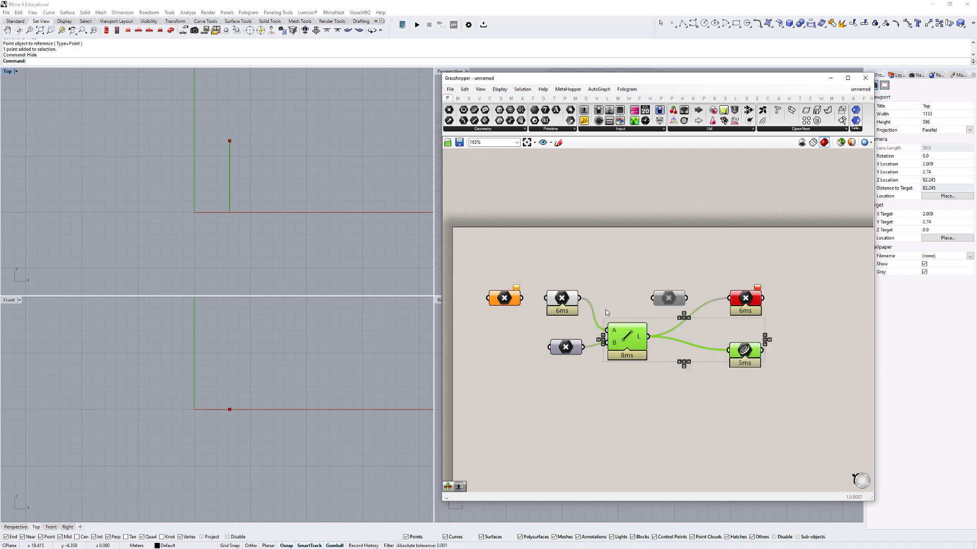
{"action": "left_click", "coordinate": [608, 312]}
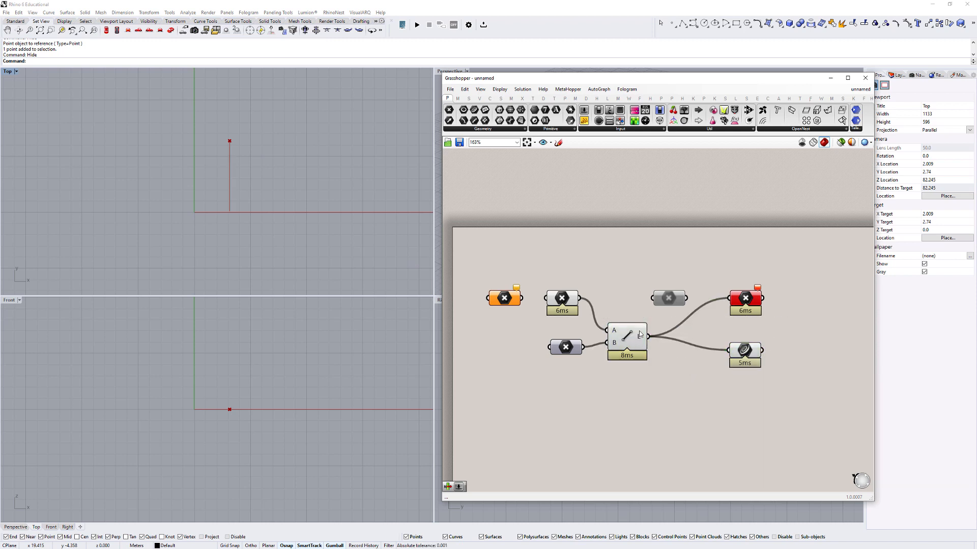
{"action": "left_click", "coordinate": [312, 165]}
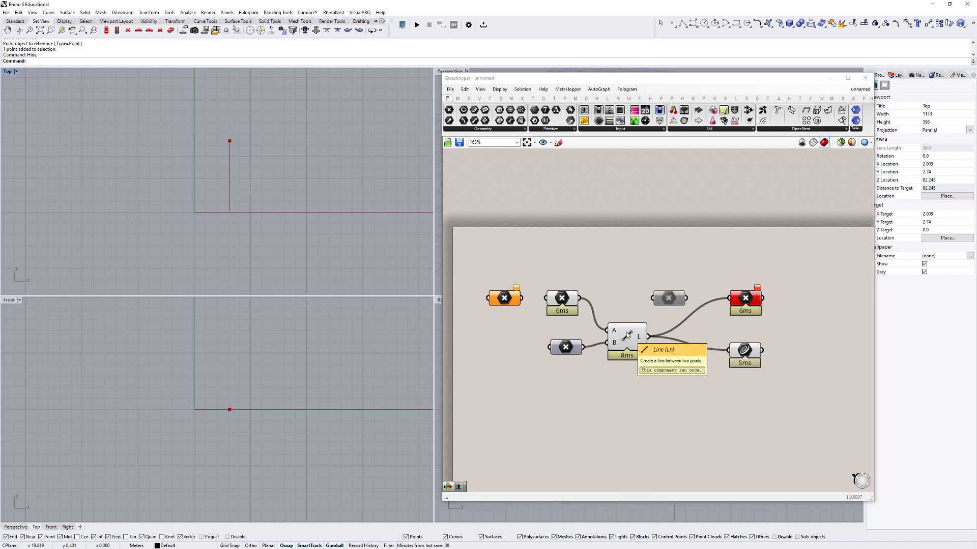
{"action": "mouse_move", "coordinate": [747, 355]}
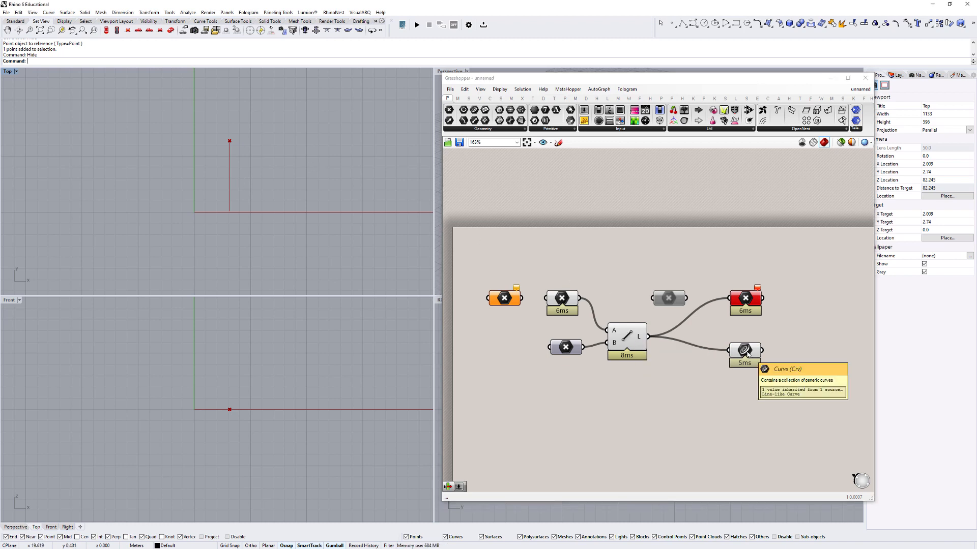
Draw a freeform S-shaped control-point curve beside the previewed line in the Top view
{"action": "right_click_drag", "start_coordinate": [212, 107], "coordinate": [97, 146]}
{"action": "type", "text": "curve"}
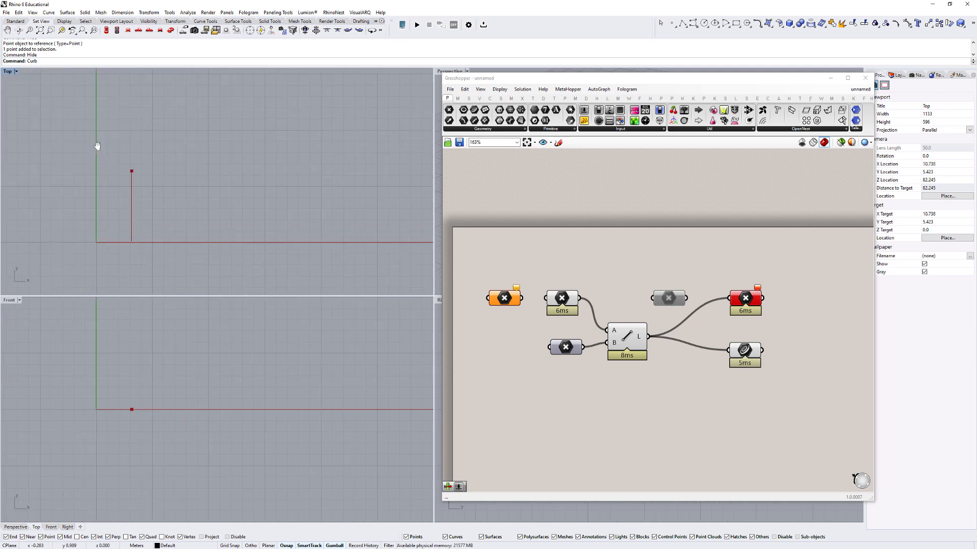
{"action": "key", "text": "Return"}
{"action": "left_click", "coordinate": [149, 214]}
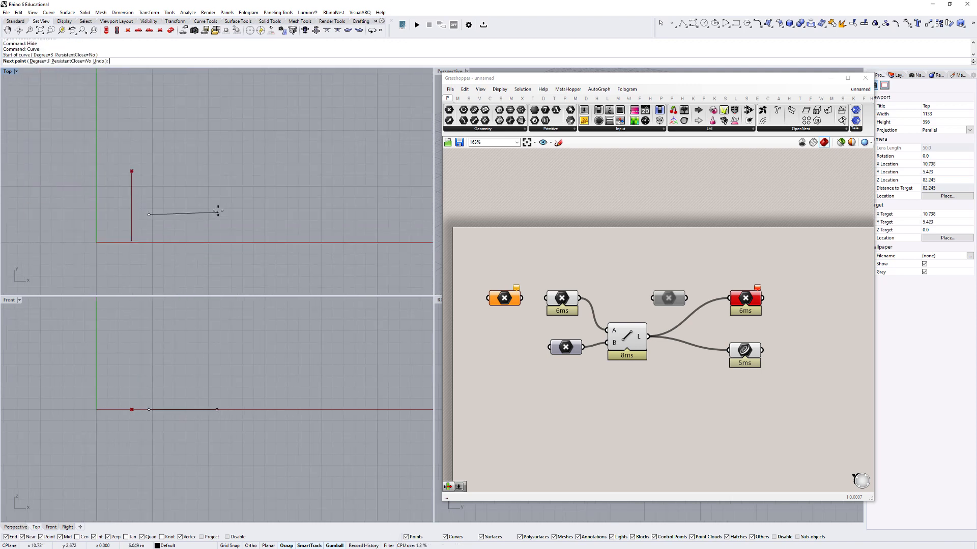
{"action": "left_click", "coordinate": [218, 210]}
{"action": "left_click", "coordinate": [242, 149]}
{"action": "left_click", "coordinate": [170, 100]}
{"action": "left_click", "coordinate": [349, 117]}
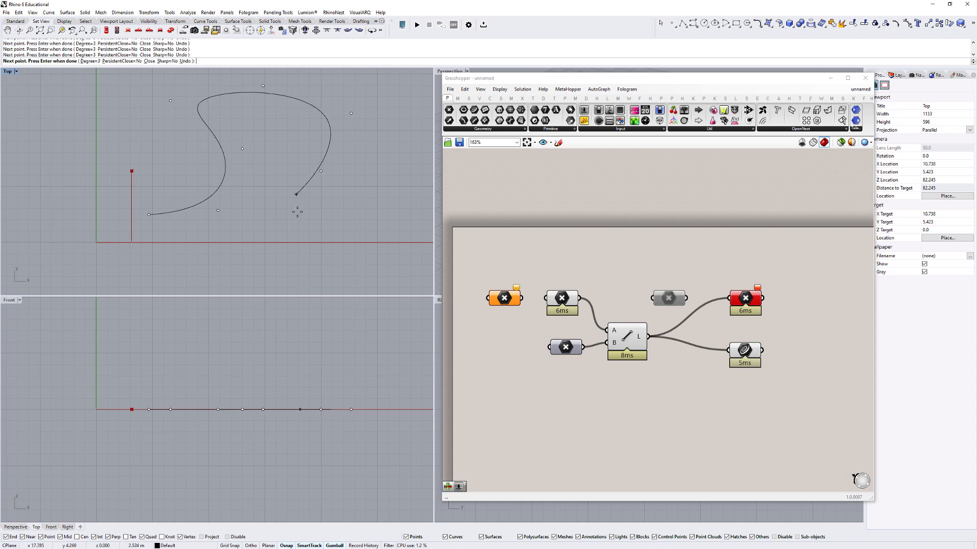
{"action": "left_click", "coordinate": [297, 212]}
{"action": "left_click", "coordinate": [375, 242]}
{"action": "key", "text": "Return"}
{"action": "scroll", "coordinate": [240, 216], "scroll_direction": "down", "scroll_amount": 4}
{"action": "scroll", "coordinate": [243, 175], "scroll_direction": "up", "scroll_amount": 2}
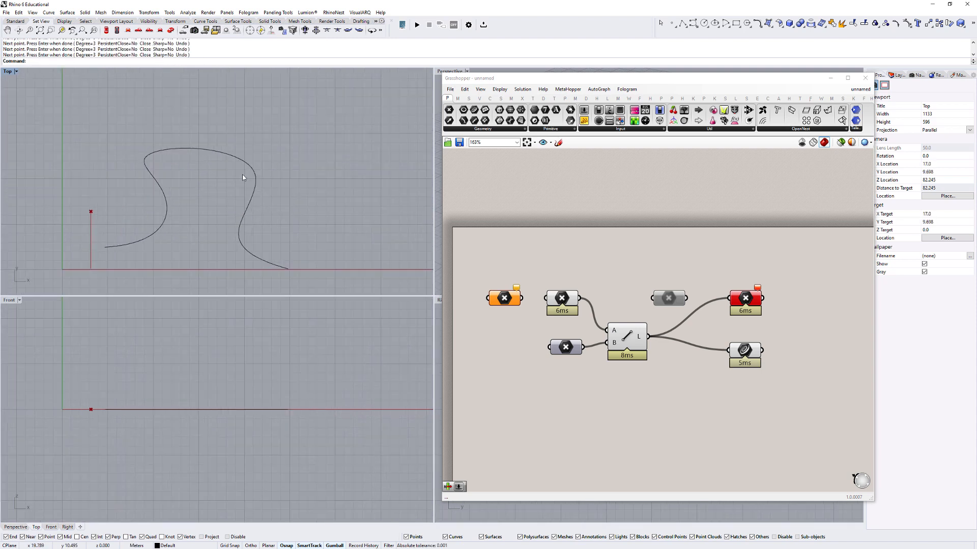
{"action": "right_click_drag", "start_coordinate": [267, 171], "coordinate": [247, 179]}
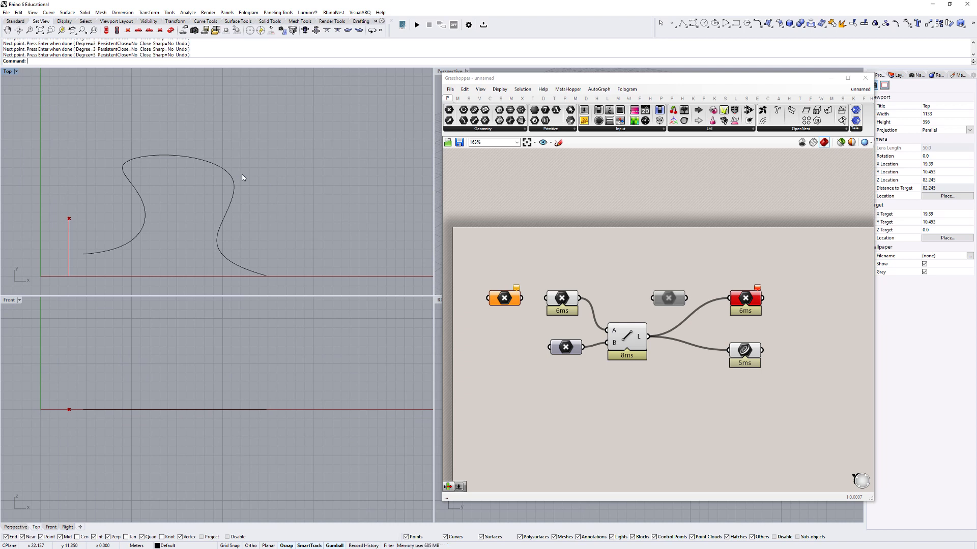
Draw a straight two-point curve horizontally above the freeform curve and highlight it briefly
{"action": "type", "text": "CurveBoolean"}
{"action": "key", "text": "Return"}
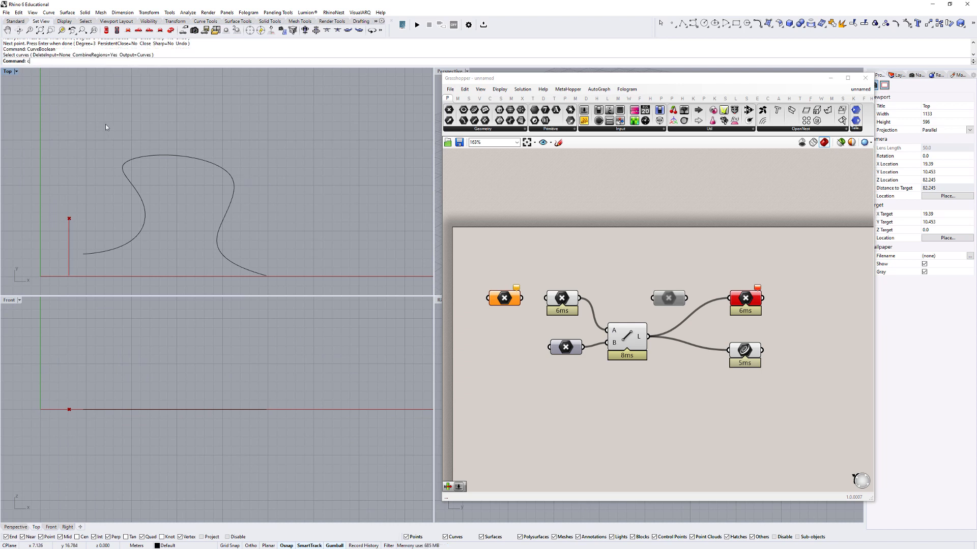
{"action": "type", "text": "Curve"}
{"action": "key", "text": "Return"}
{"action": "left_click", "coordinate": [106, 124]}
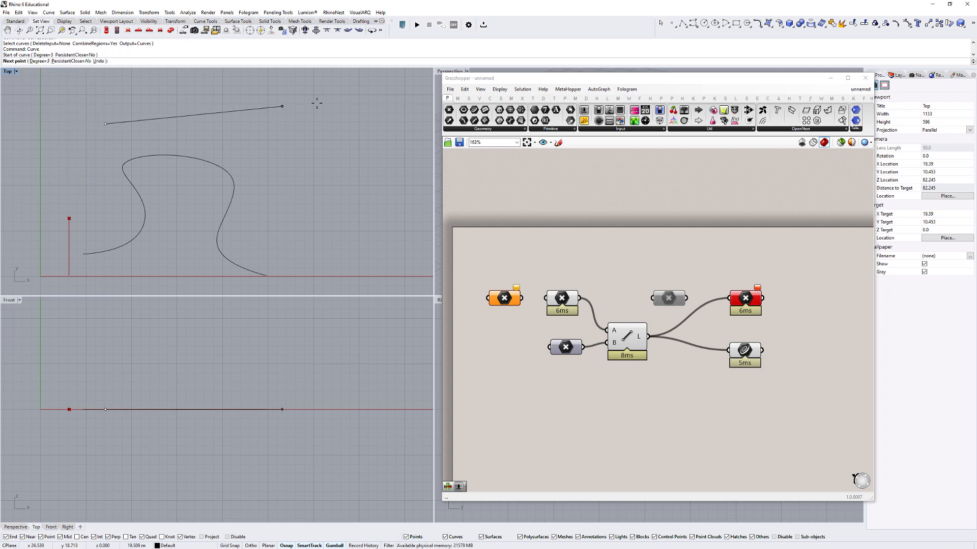
{"action": "left_click", "coordinate": [377, 124]}
{"action": "key", "text": "Return"}
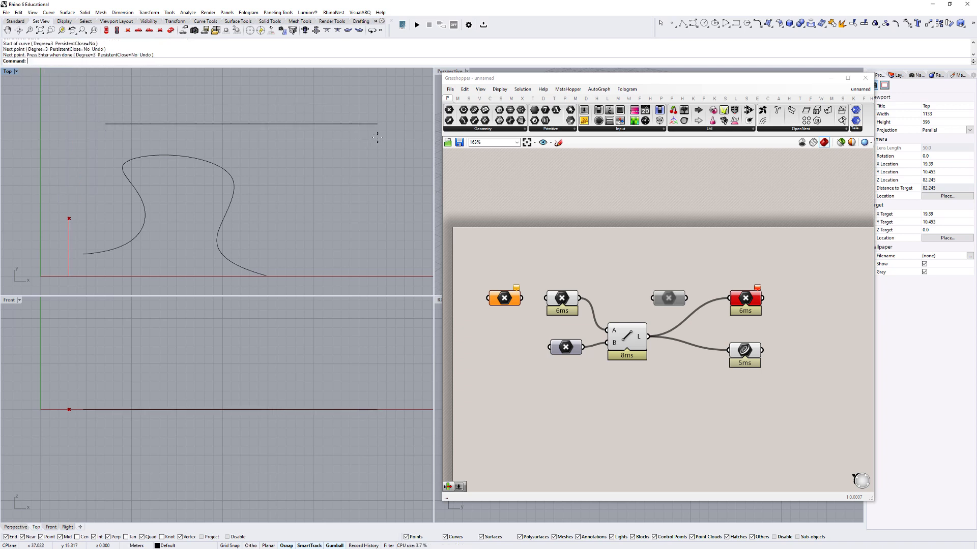
{"action": "left_click", "coordinate": [297, 123]}
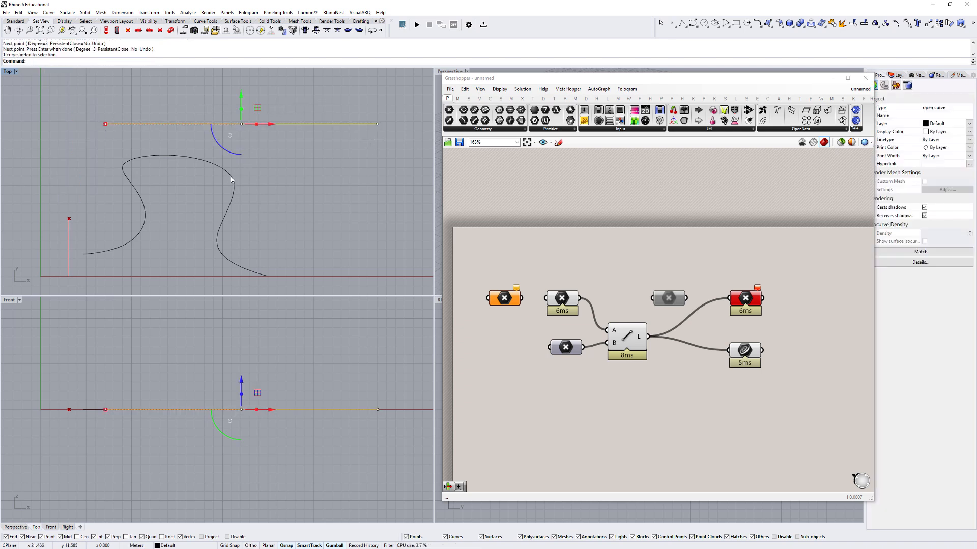
{"action": "key", "text": "Escape"}
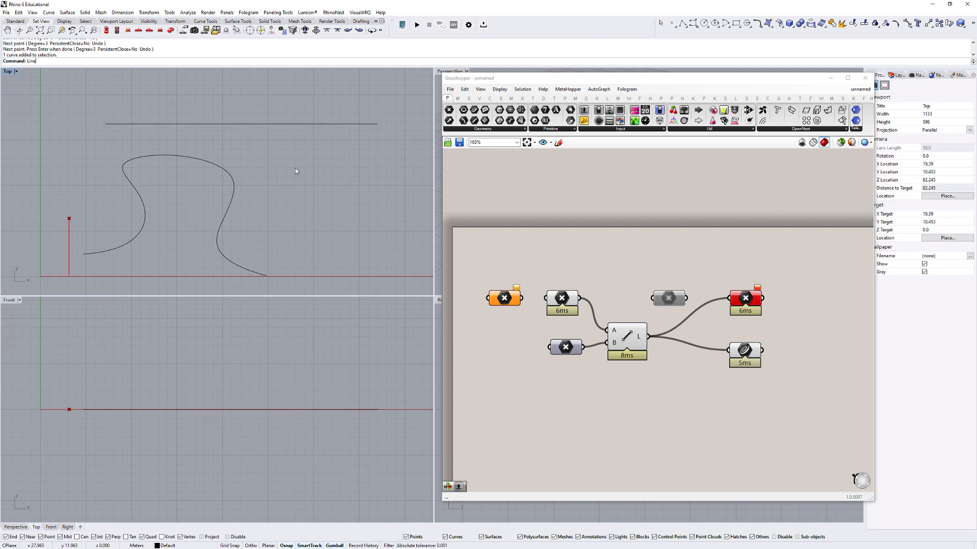
Draw a horizontal line with the Line command just above the straight two-point curve
{"action": "type", "text": "Line"}
{"action": "key", "text": "Return"}
{"action": "left_click", "coordinate": [104, 104]}
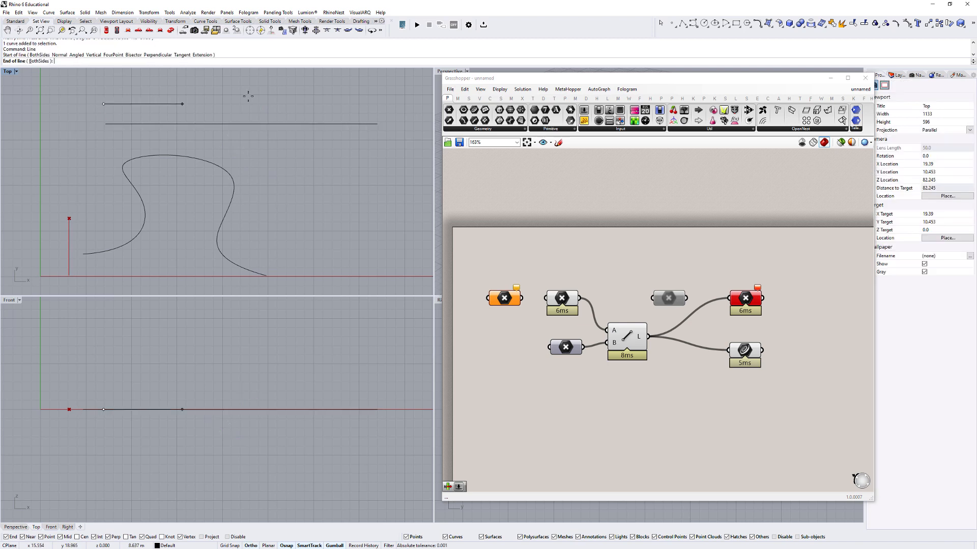
{"action": "left_click", "coordinate": [379, 105]}
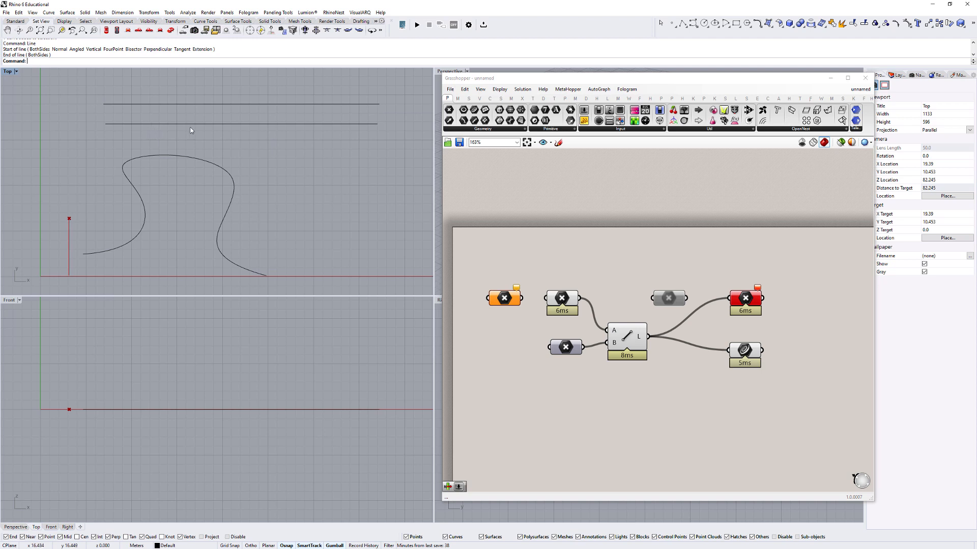
Draw a three-segment polyline that runs above the straight line and bends down past its far end
{"action": "right_click_drag", "start_coordinate": [192, 131], "coordinate": [189, 141]}
{"action": "type", "text": "Poly"}
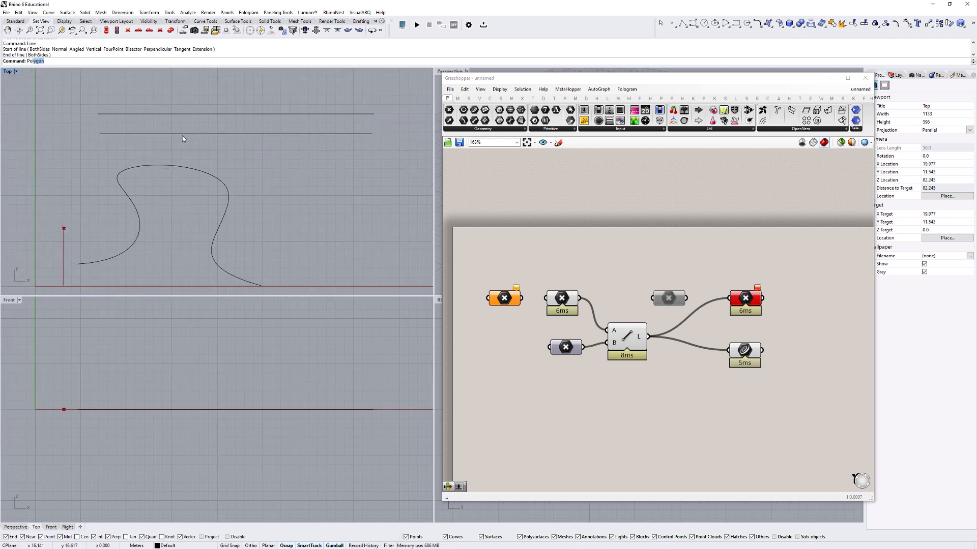
{"action": "type", "text": "line"}
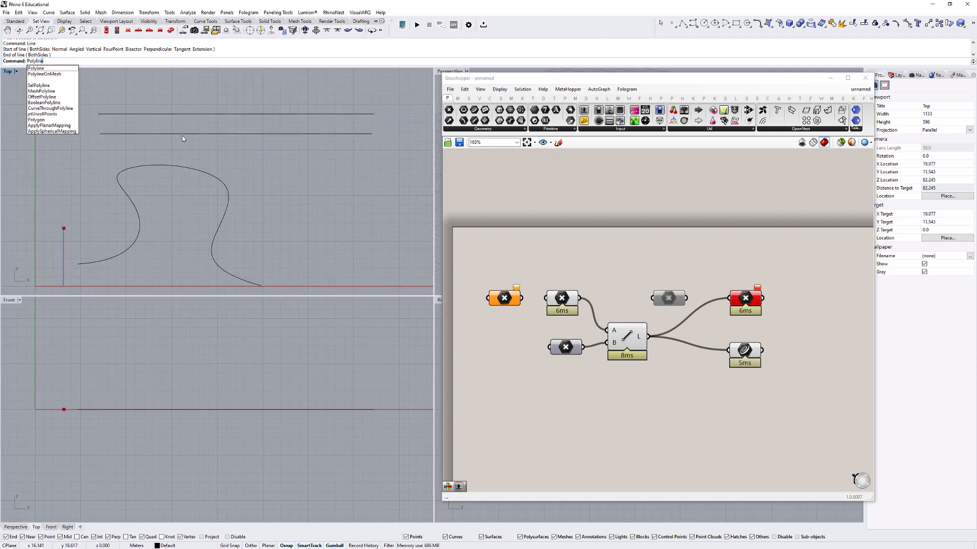
{"action": "key", "text": "Return"}
{"action": "left_click", "coordinate": [105, 95]}
{"action": "left_click", "coordinate": [348, 95]}
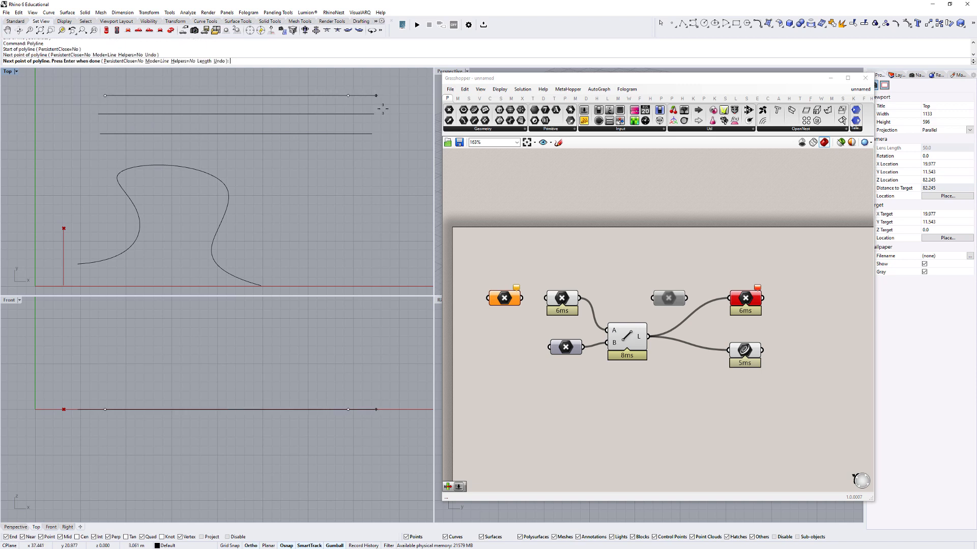
{"action": "left_click", "coordinate": [396, 141]}
{"action": "left_click", "coordinate": [372, 208]}
{"action": "key", "text": "Return"}
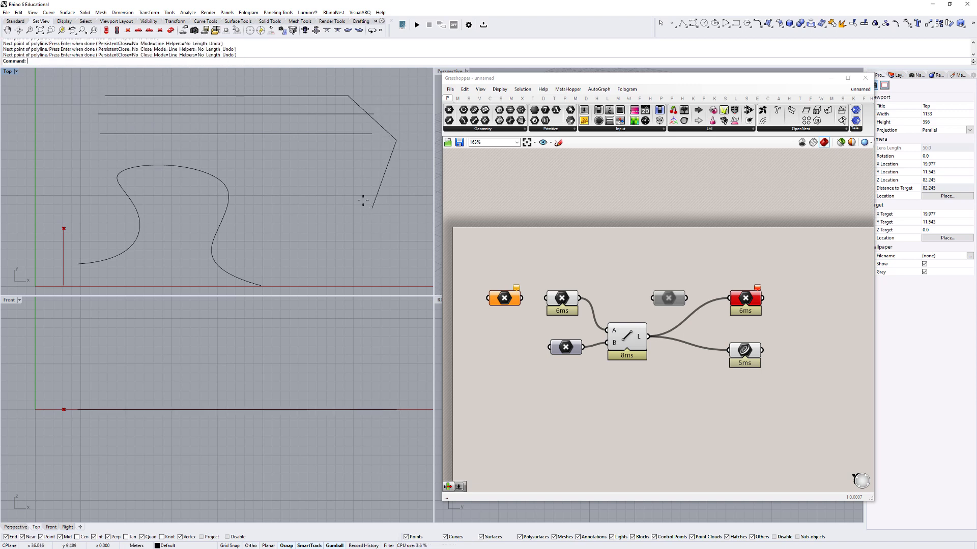
Highlight the polyline, the line and the straight two-point curve in turn to compare the curve types
{"action": "left_click", "coordinate": [197, 96]}
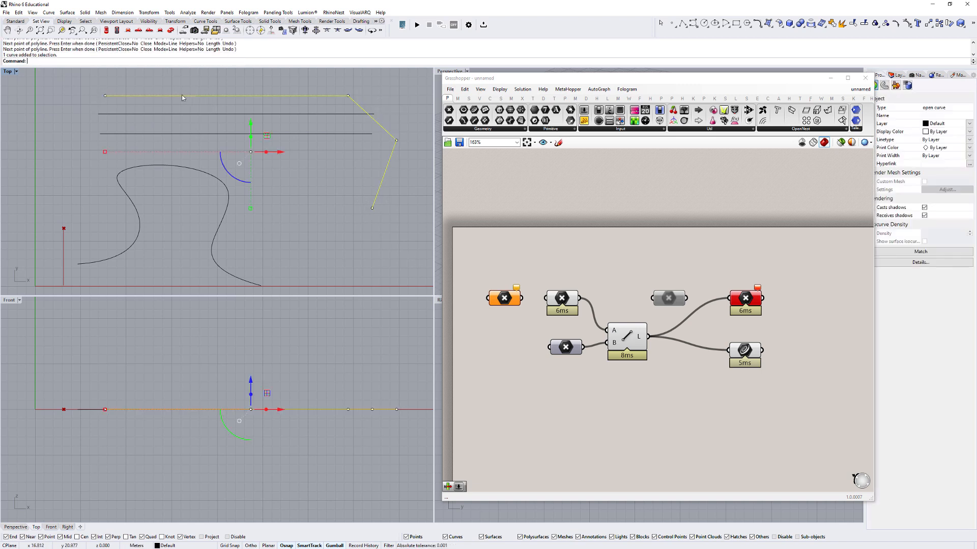
{"action": "left_click", "coordinate": [123, 113]}
{"action": "left_click", "coordinate": [123, 135]}
{"action": "left_click", "coordinate": [185, 189]}
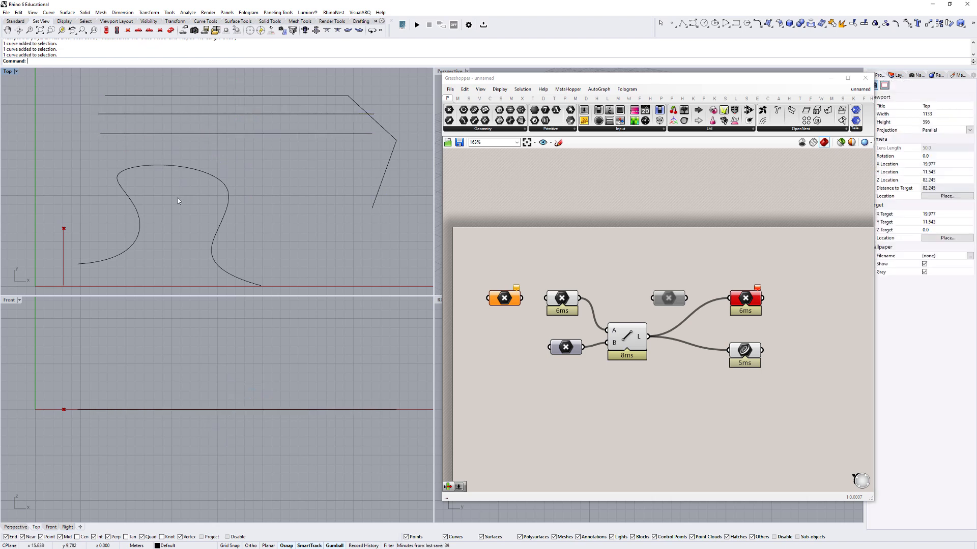
Delete all four curves drawn in the Rhino model
{"action": "key", "text": "ctrl+a"}
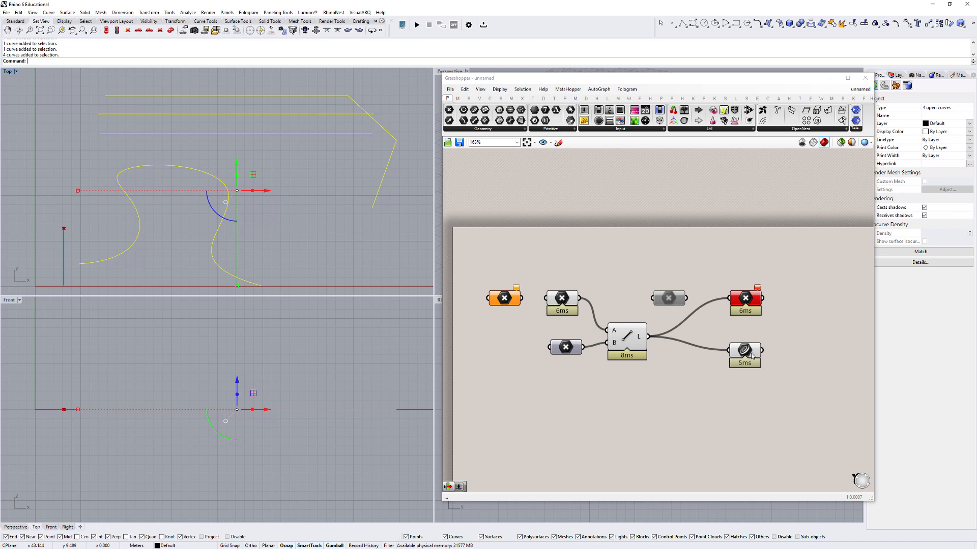
{"action": "right_click", "coordinate": [325, 226]}
{"action": "key", "text": "Escape"}
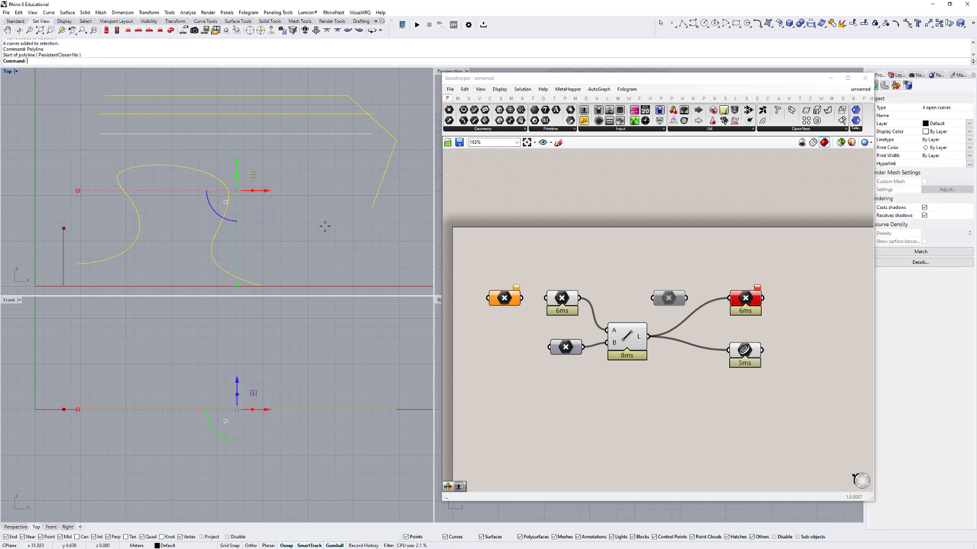
{"action": "type", "text": "DE"}
{"action": "key", "text": "Return"}
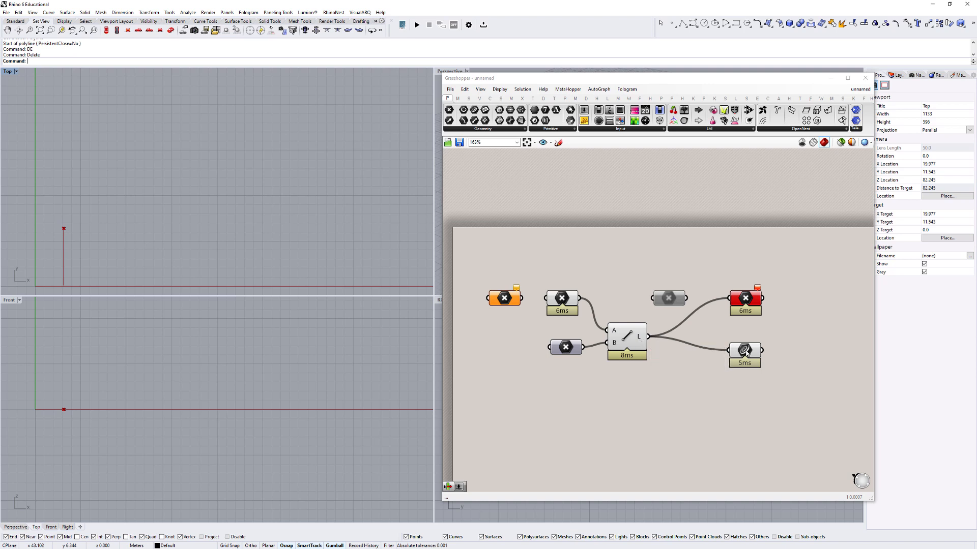
Move the preview-off Point parameter up into the row, between the first referenced Point and the disabled Point, and nudge the first referenced Point
{"action": "mouse_move", "coordinate": [745, 350]}
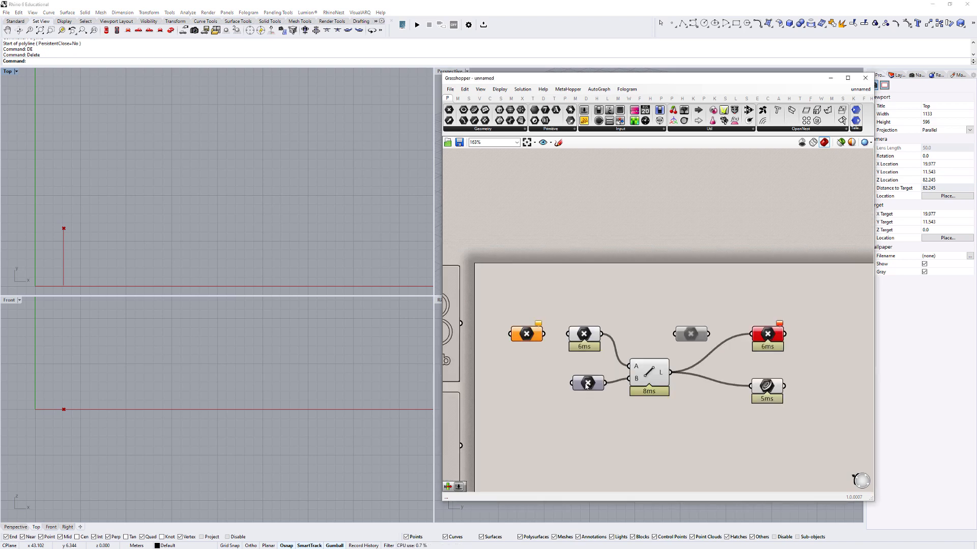
{"action": "left_click_drag", "start_coordinate": [588, 384], "coordinate": [638, 337]}
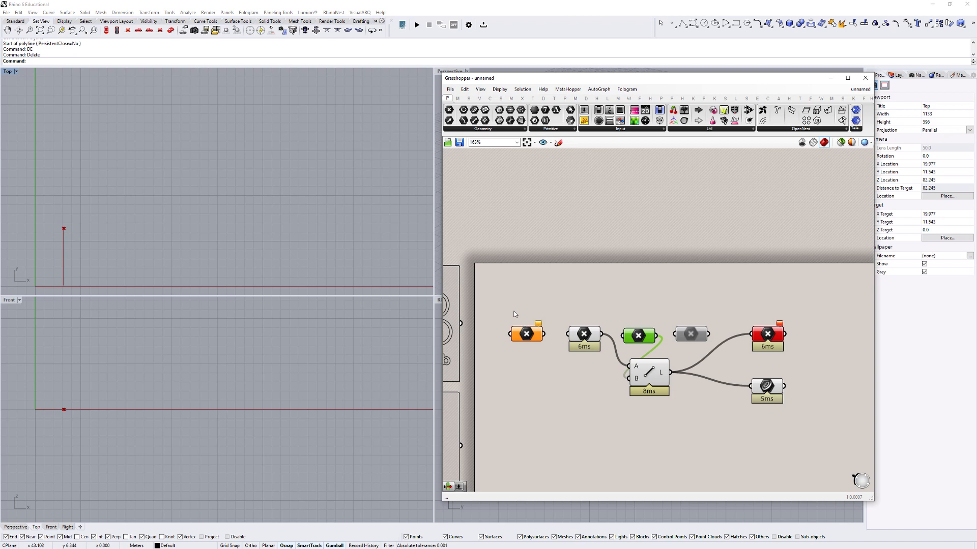
{"action": "left_click_drag", "start_coordinate": [585, 334], "coordinate": [581, 331]}
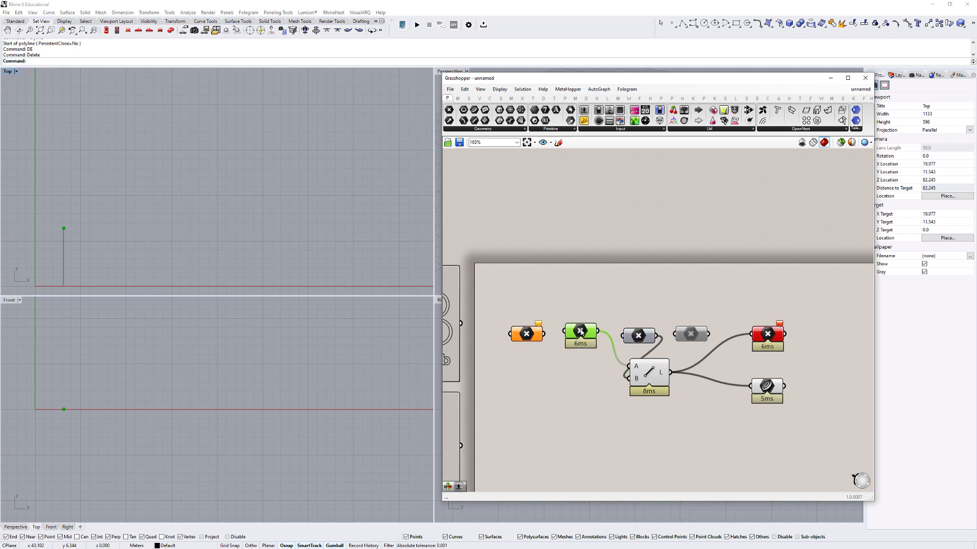
{"action": "left_click", "coordinate": [555, 333]}
{"action": "scroll", "coordinate": [499, 332], "scroll_direction": "down", "scroll_amount": 2}
{"action": "scroll", "coordinate": [195, 225], "scroll_direction": "up", "scroll_amount": 4}
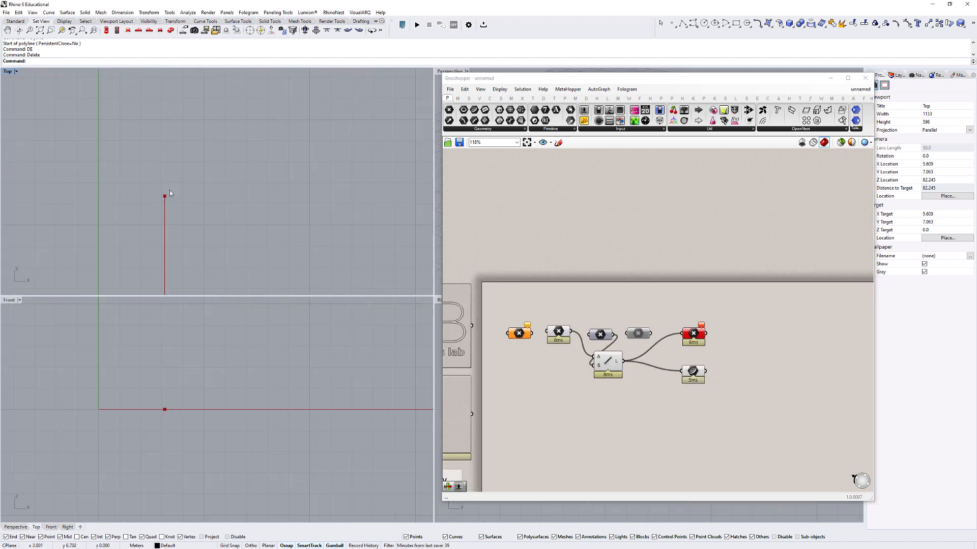
Turn the preview back on for the Point parameter feeding the Line's B input
{"action": "right_click_drag", "start_coordinate": [169, 190], "coordinate": [184, 174]}
{"action": "left_click", "coordinate": [598, 331]}
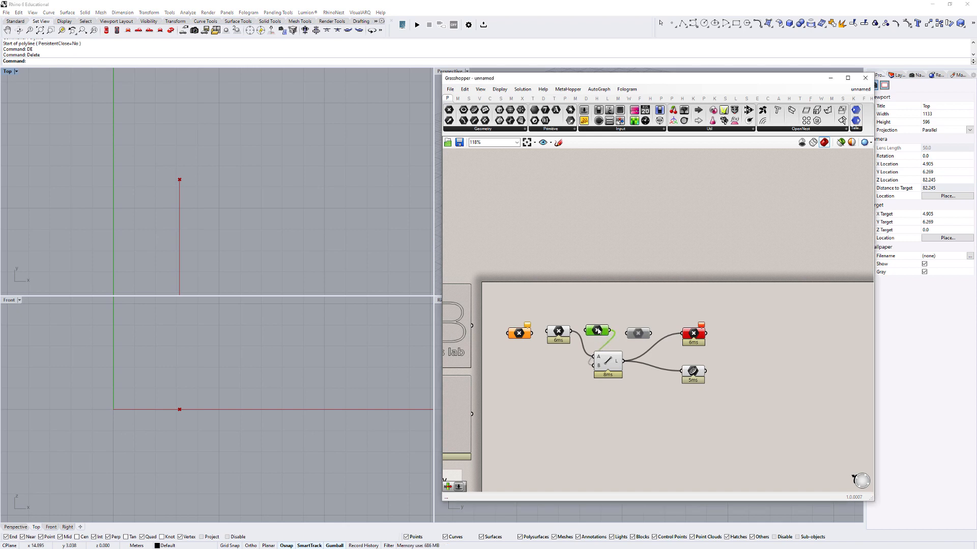
{"action": "right_click_drag", "start_coordinate": [154, 283], "coordinate": [219, 210]}
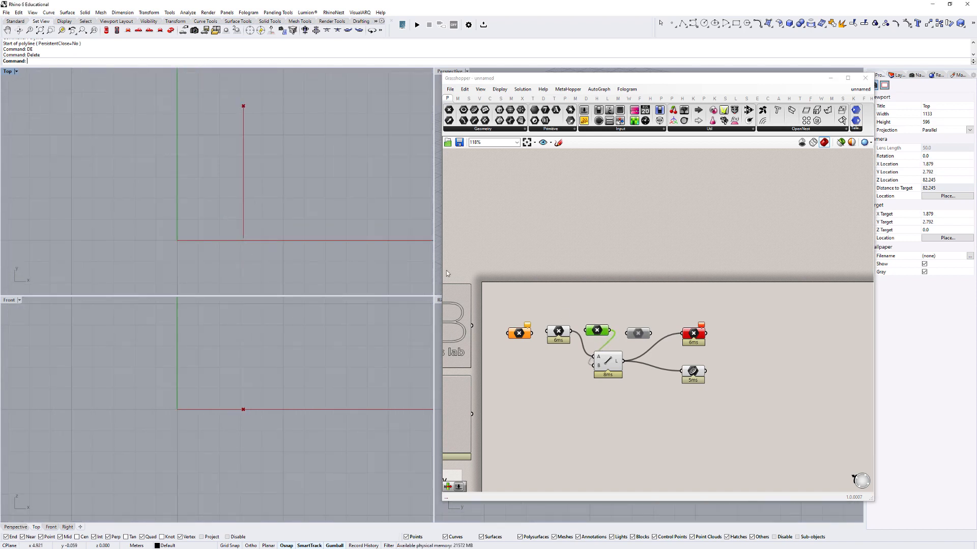
{"action": "scroll", "coordinate": [592, 327], "scroll_direction": "up", "scroll_amount": 2}
{"action": "right_click", "coordinate": [600, 316]}
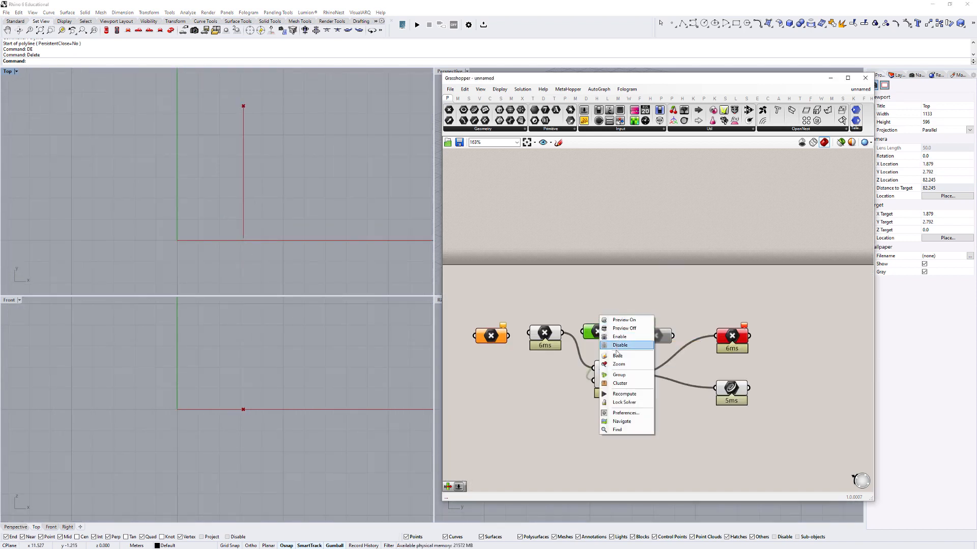
{"action": "left_click", "coordinate": [621, 320]}
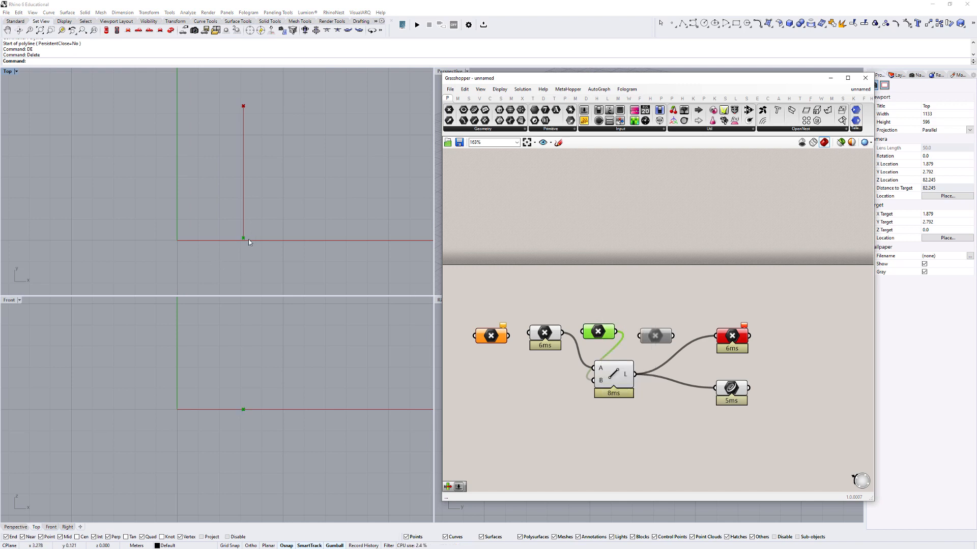
Highlight both input Point parameters and the Line component to examine their previews, and read the red Point parameter's error message
{"action": "left_click", "coordinate": [536, 331], "text": "shift"}
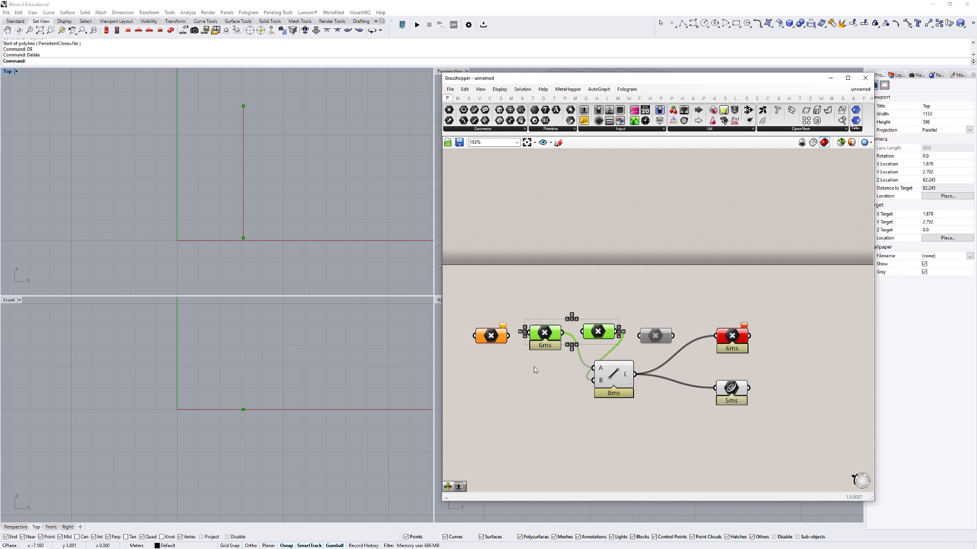
{"action": "left_click", "coordinate": [612, 375], "text": "shift"}
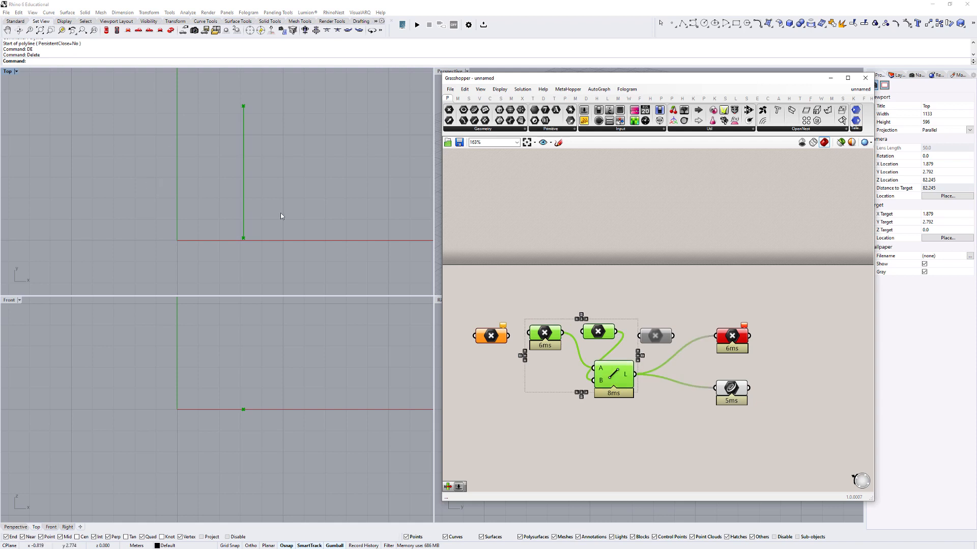
{"action": "left_click", "coordinate": [719, 305]}
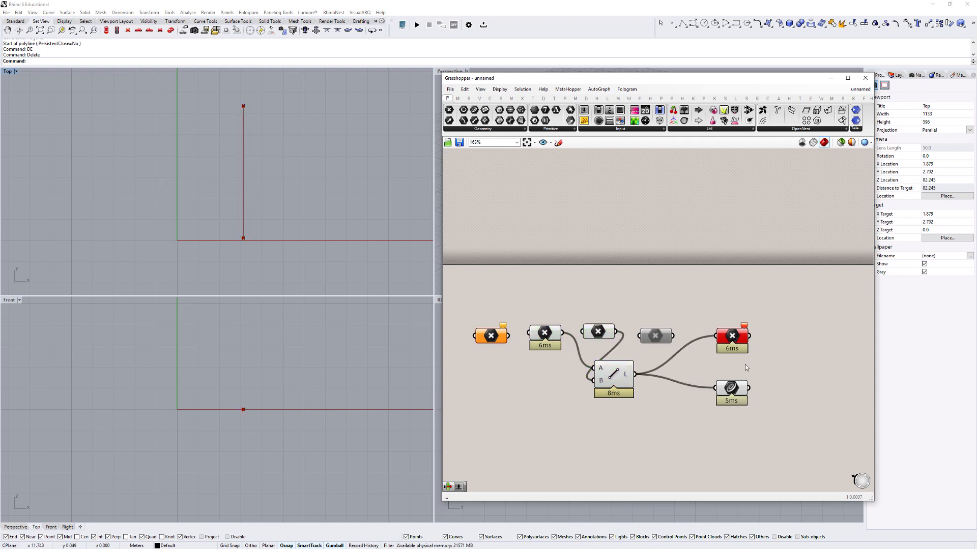
{"action": "scroll", "coordinate": [698, 319], "scroll_direction": "down", "scroll_amount": 2}
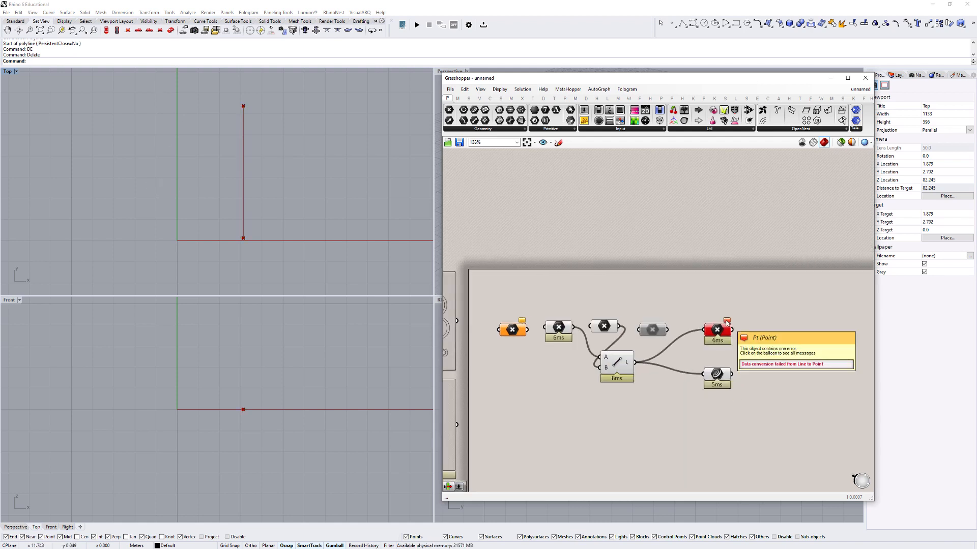
{"action": "mouse_move", "coordinate": [729, 321]}
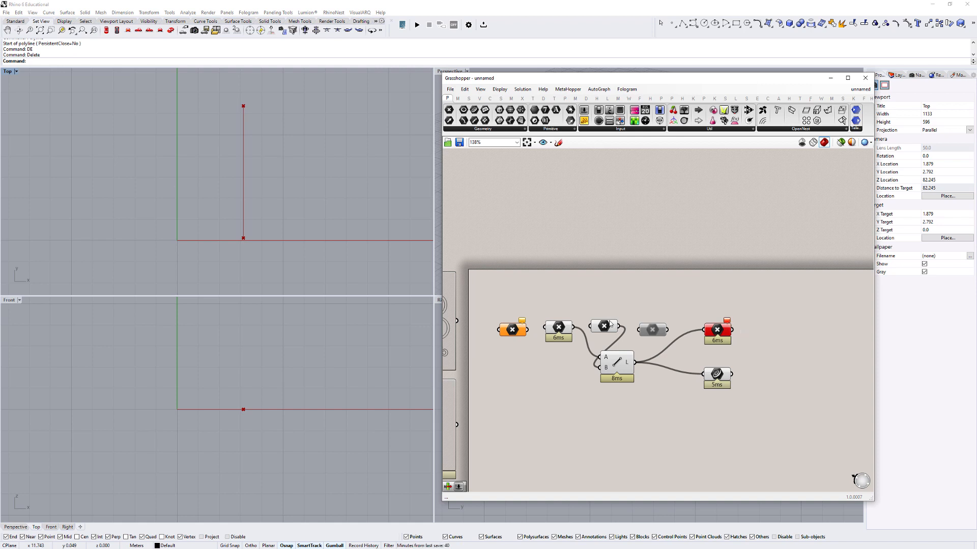
Rearrange the canvas by moving the Line component and the red Point parameter closer together, and window-select the whole component group
{"action": "left_click_drag", "start_coordinate": [617, 362], "coordinate": [648, 362]}
{"action": "left_click_drag", "start_coordinate": [718, 333], "coordinate": [707, 333]}
{"action": "left_click_drag", "start_coordinate": [485, 298], "coordinate": [790, 407]}
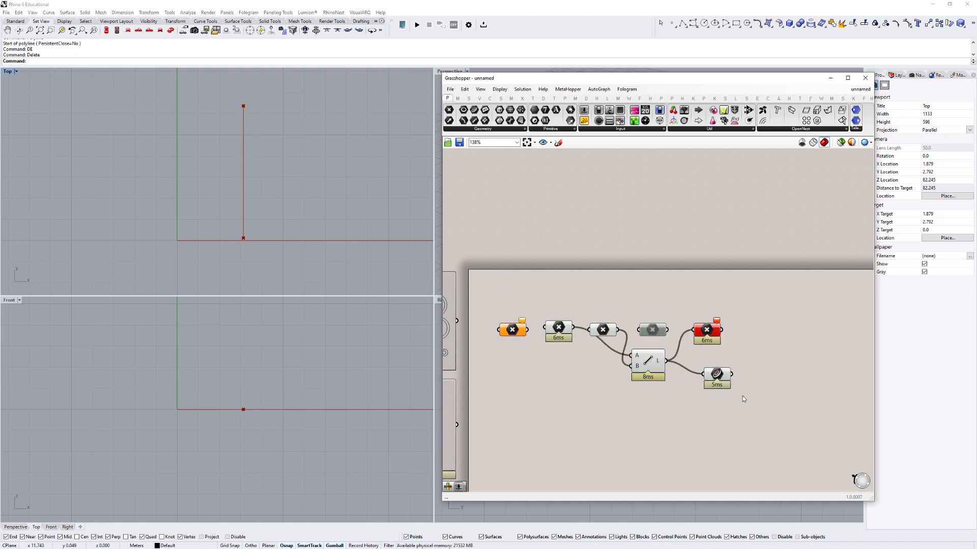
Highlight the Curve parameter fed by the Line component to examine its preview in the Top viewport, and clear the selection
{"action": "left_click", "coordinate": [716, 375]}
{"action": "scroll", "coordinate": [716, 375], "scroll_direction": "up", "scroll_amount": 2}
{"action": "right_click_drag", "start_coordinate": [777, 354], "coordinate": [771, 359]}
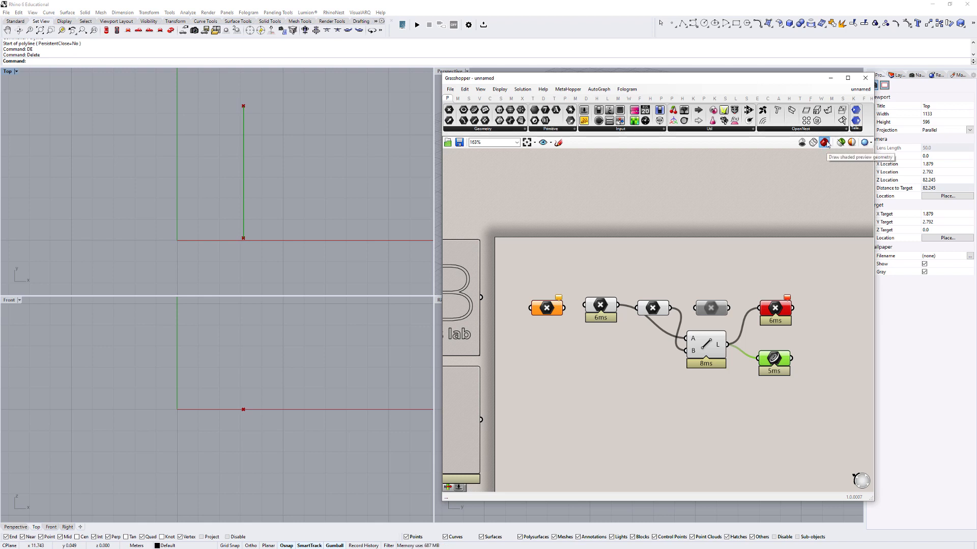
{"action": "left_click", "coordinate": [593, 291]}
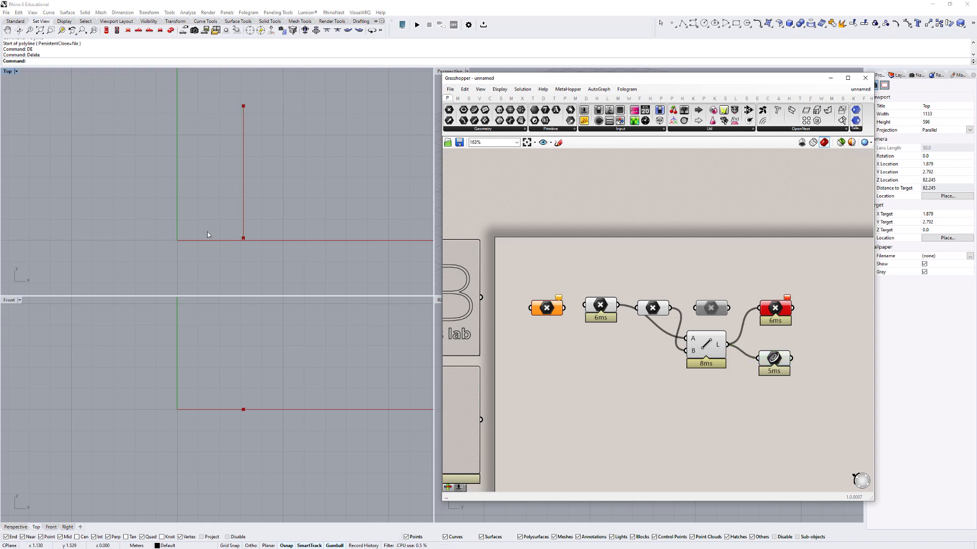
{"action": "scroll", "coordinate": [221, 156], "scroll_direction": "down", "scroll_amount": 3}
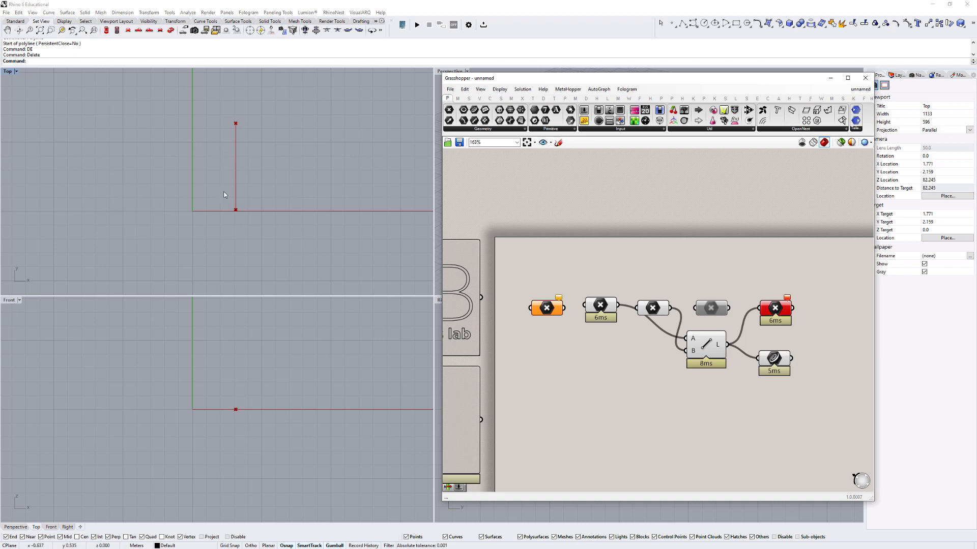
Restrict previews to selected objects only, and check this by progressively selecting both input Point parameters and the Line component
{"action": "left_click", "coordinate": [842, 143]}
{"action": "left_click", "coordinate": [593, 306]}
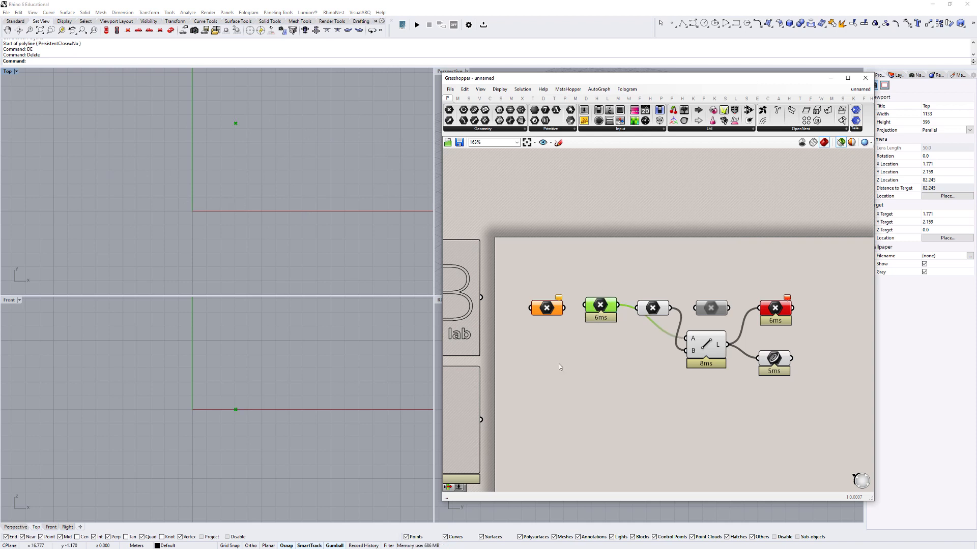
{"action": "left_click", "coordinate": [655, 309], "text": "shift"}
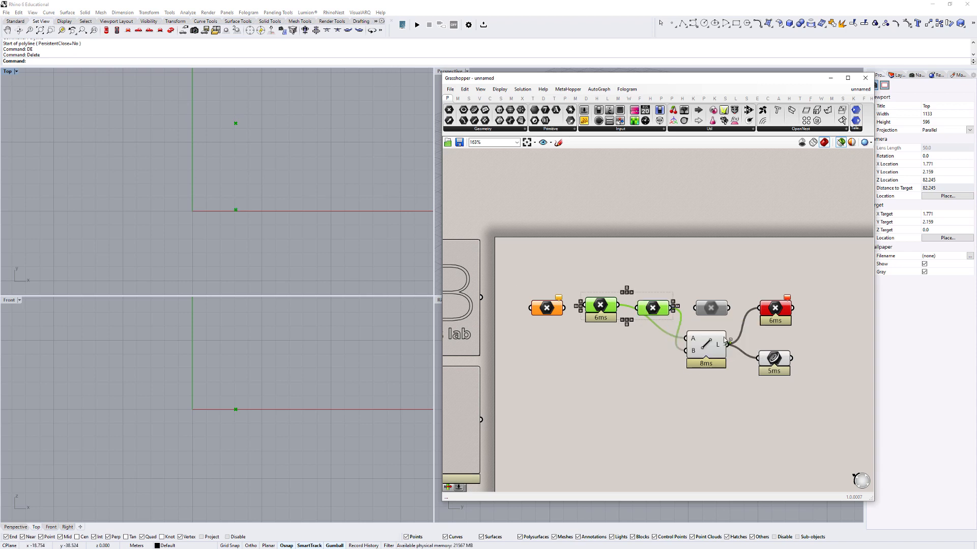
{"action": "left_click", "coordinate": [702, 345], "text": "shift"}
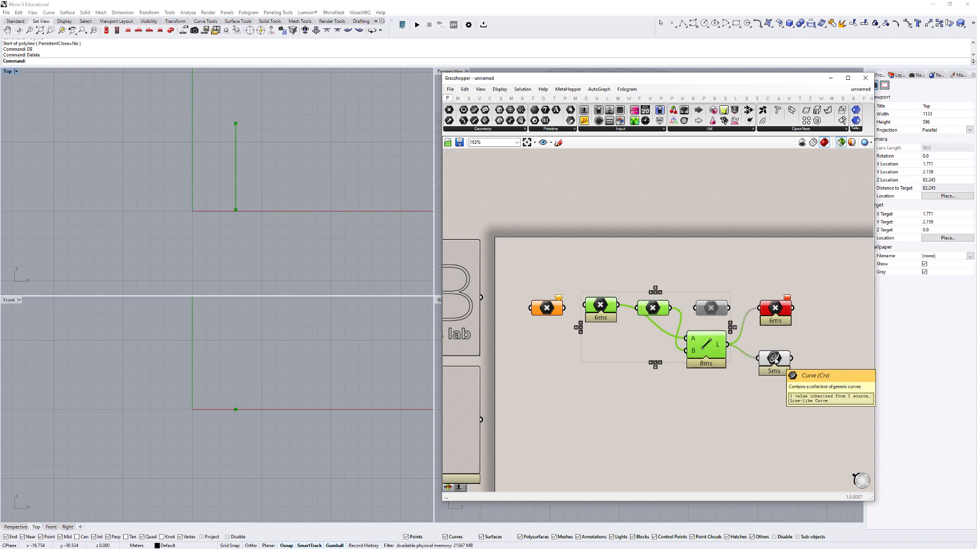
{"action": "left_click", "coordinate": [645, 264]}
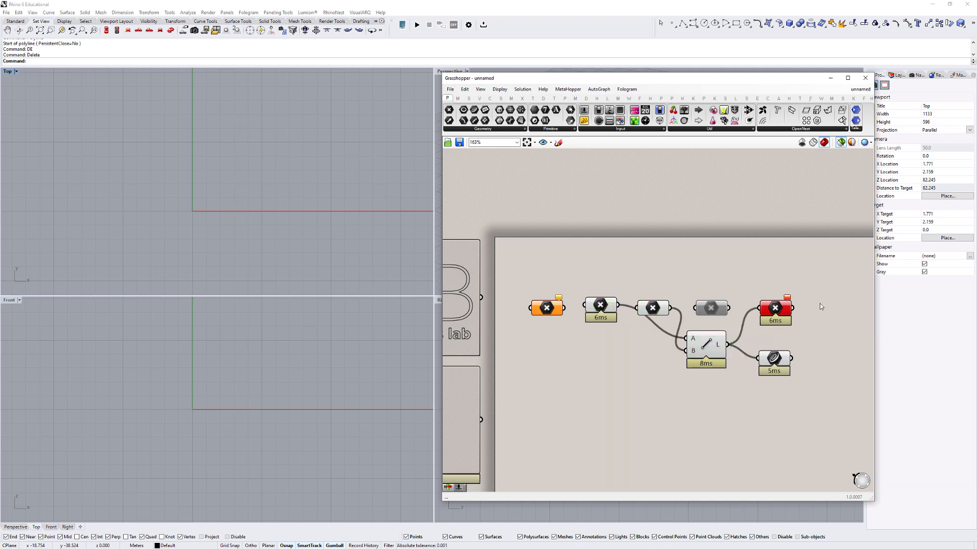
Examine the selected-only previews of each input Point parameter, the Line with its outputs, and the Line component alone
{"action": "right_click_drag", "start_coordinate": [812, 319], "coordinate": [801, 331]}
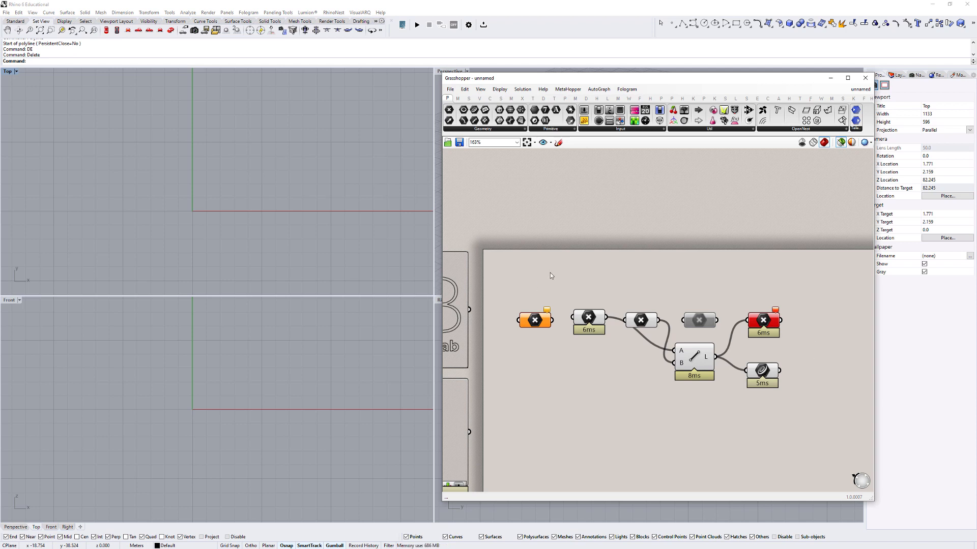
{"action": "left_click", "coordinate": [588, 321]}
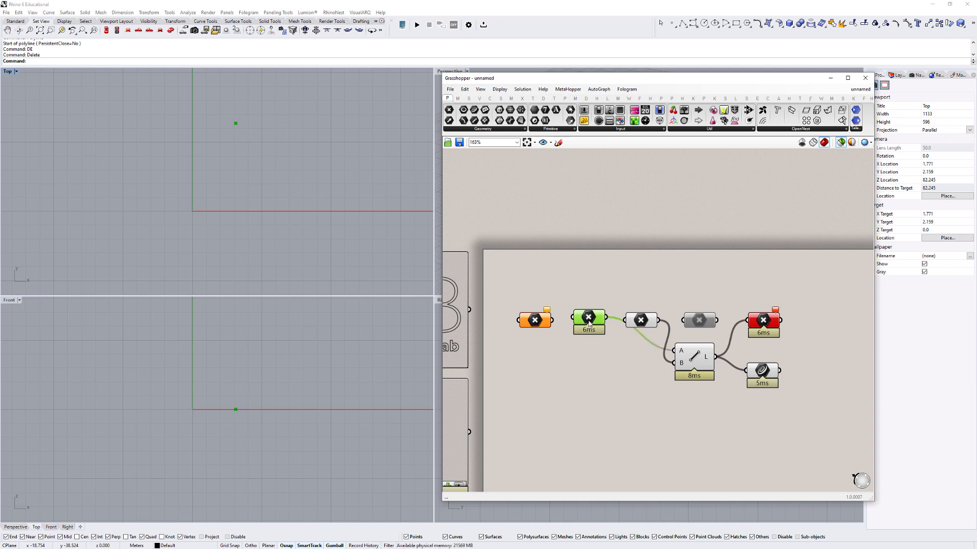
{"action": "left_click", "coordinate": [649, 320]}
{"action": "scroll", "coordinate": [702, 356], "scroll_direction": "down", "scroll_amount": 2}
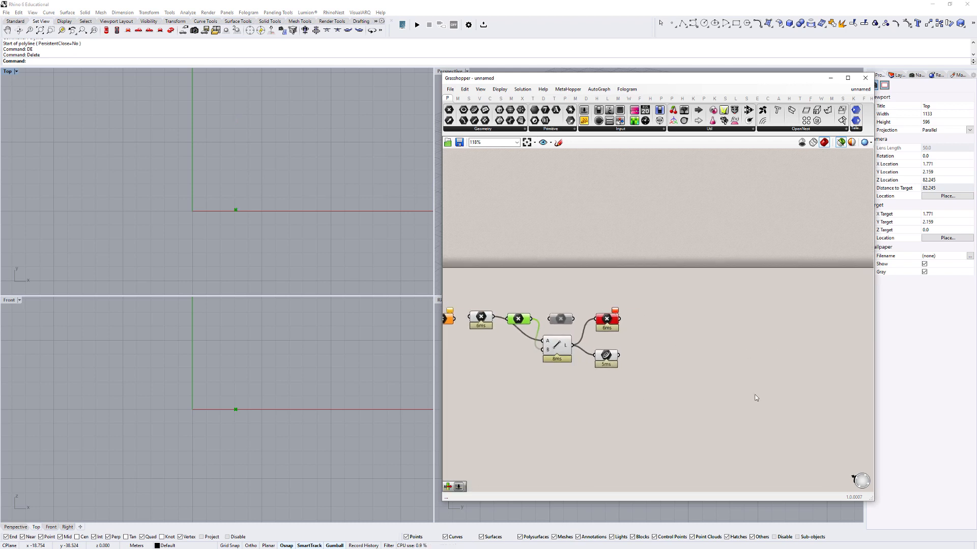
{"action": "left_click_drag", "start_coordinate": [722, 441], "coordinate": [543, 272]}
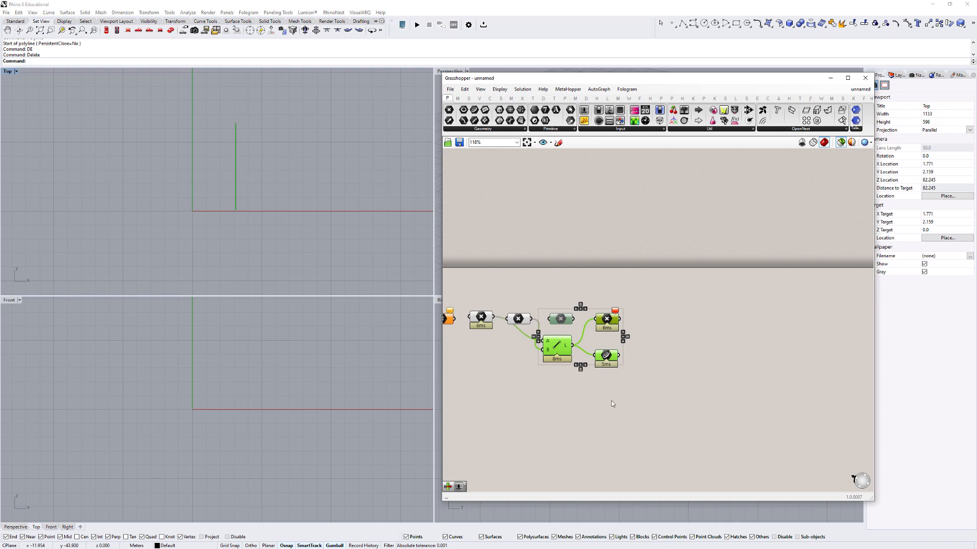
{"action": "left_click", "coordinate": [557, 346]}
{"action": "scroll", "coordinate": [559, 346], "scroll_direction": "up", "scroll_amount": 3}
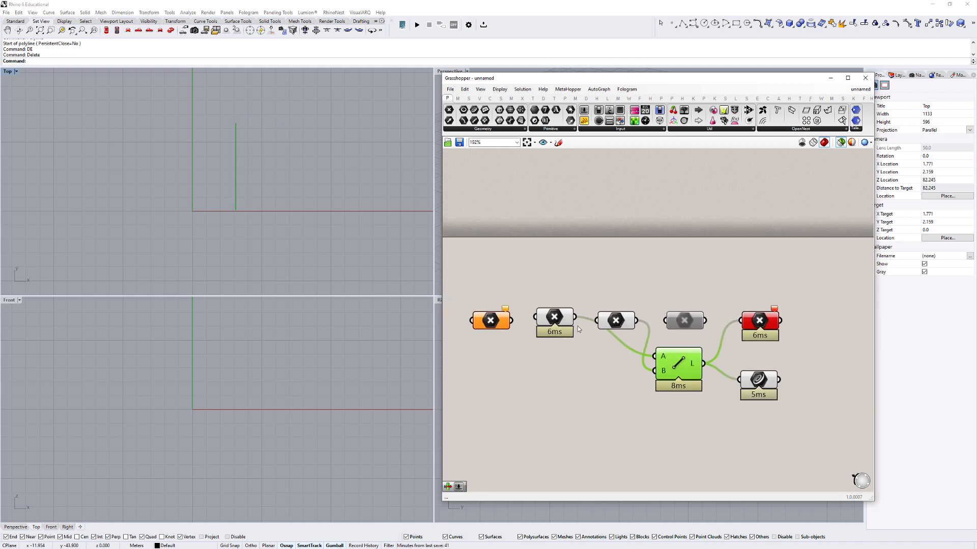
Stack the two Point parameters feeding the Line, placing the A-input Point below the B-input Point
{"action": "left_click_drag", "start_coordinate": [570, 325], "coordinate": [571, 377]}
{"action": "left_click_drag", "start_coordinate": [616, 319], "coordinate": [559, 318]}
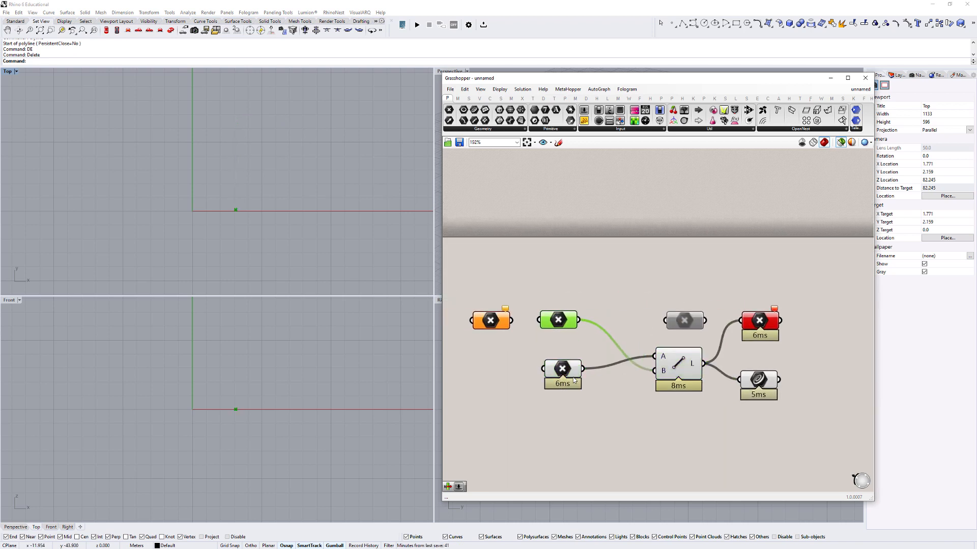
{"action": "left_click_drag", "start_coordinate": [575, 370], "coordinate": [573, 371]}
Examine the selected-only previews of different combinations of the stacked Points, the Line component and the Curve parameter
{"action": "left_click", "coordinate": [685, 364], "text": "shift"}
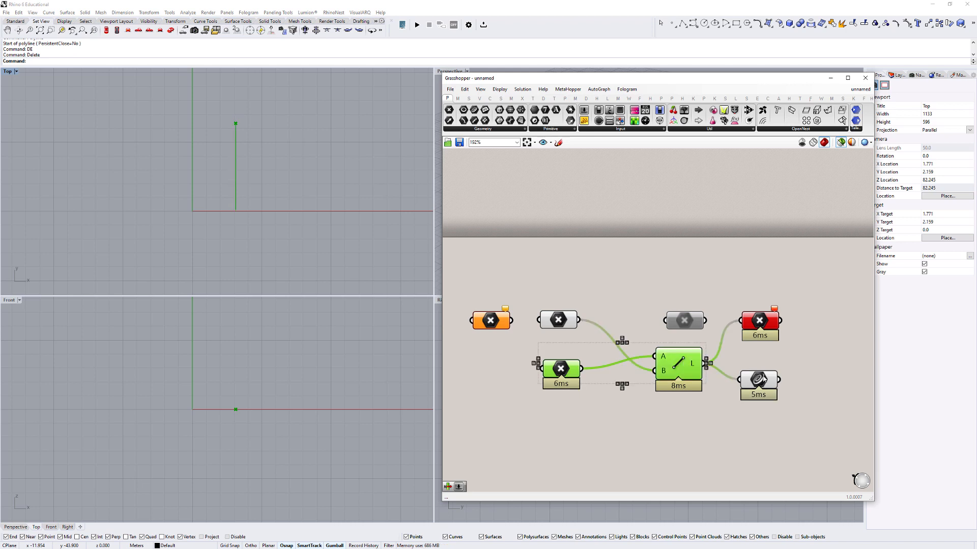
{"action": "left_click", "coordinate": [763, 379], "text": "shift"}
{"action": "left_click", "coordinate": [656, 285]}
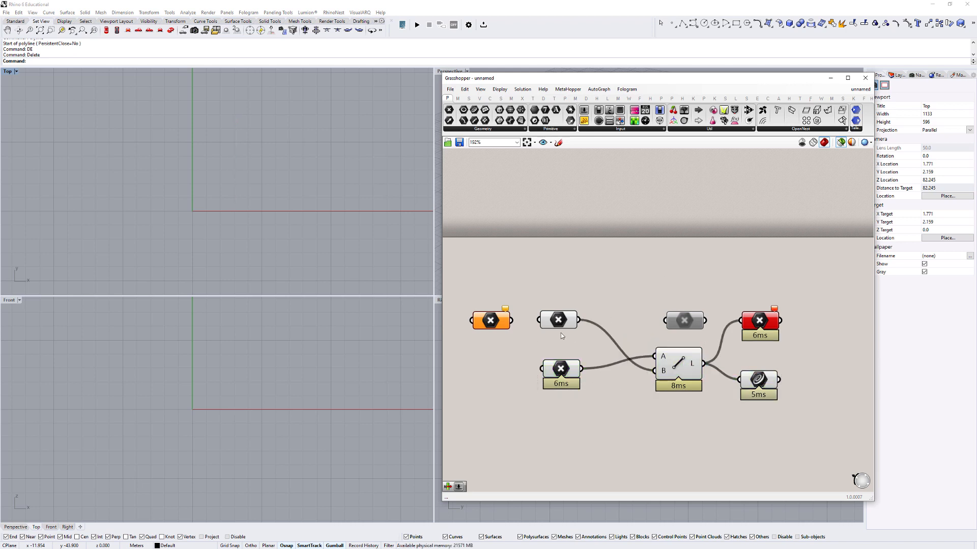
{"action": "left_click", "coordinate": [557, 321]}
{"action": "left_click", "coordinate": [561, 375], "text": "shift"}
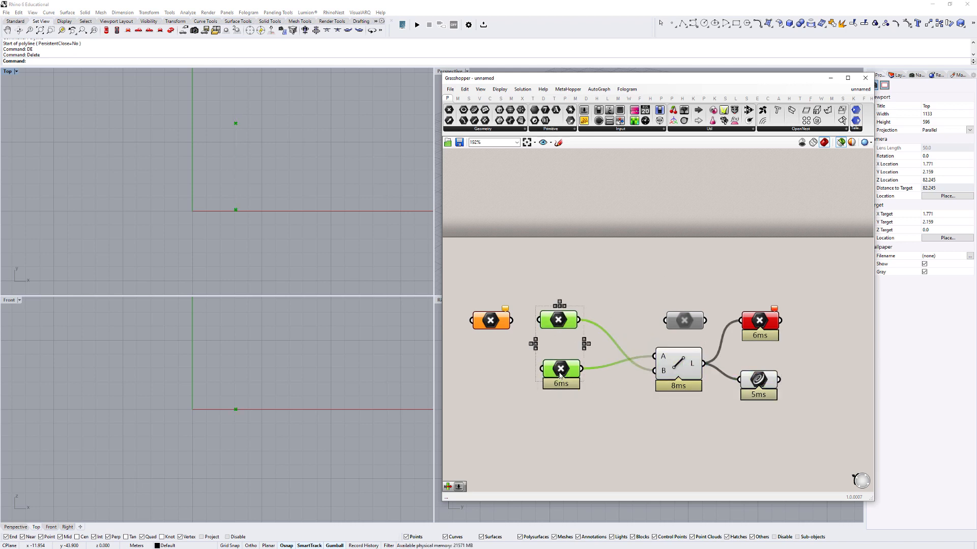
{"action": "left_click", "coordinate": [672, 362], "text": "shift"}
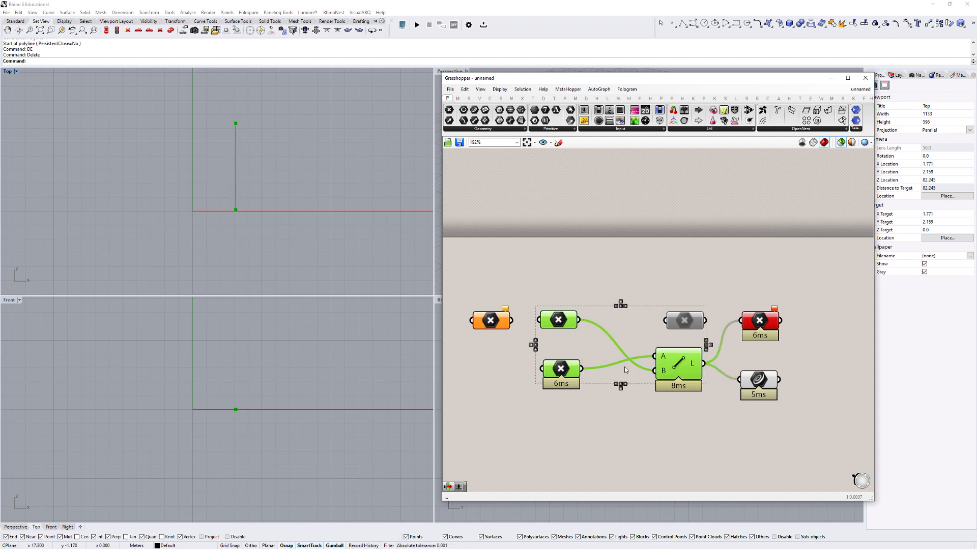
{"action": "left_click", "coordinate": [757, 211]}
Add a Scribble reading "Preview the Script" above the component group
{"action": "scroll", "coordinate": [757, 211], "scroll_direction": "down", "scroll_amount": 4}
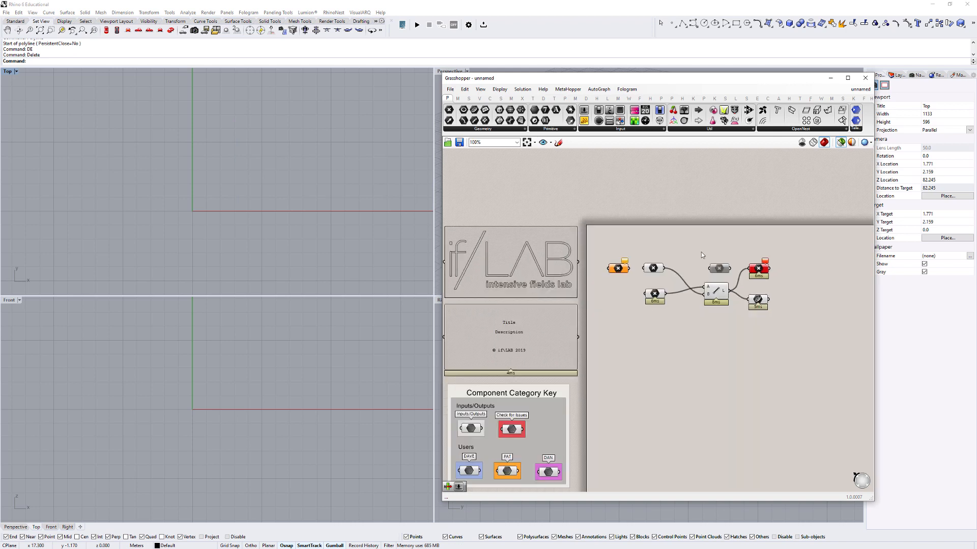
{"action": "scroll", "coordinate": [701, 252], "scroll_direction": "up", "scroll_amount": 2}
{"action": "double_click", "coordinate": [596, 275]}
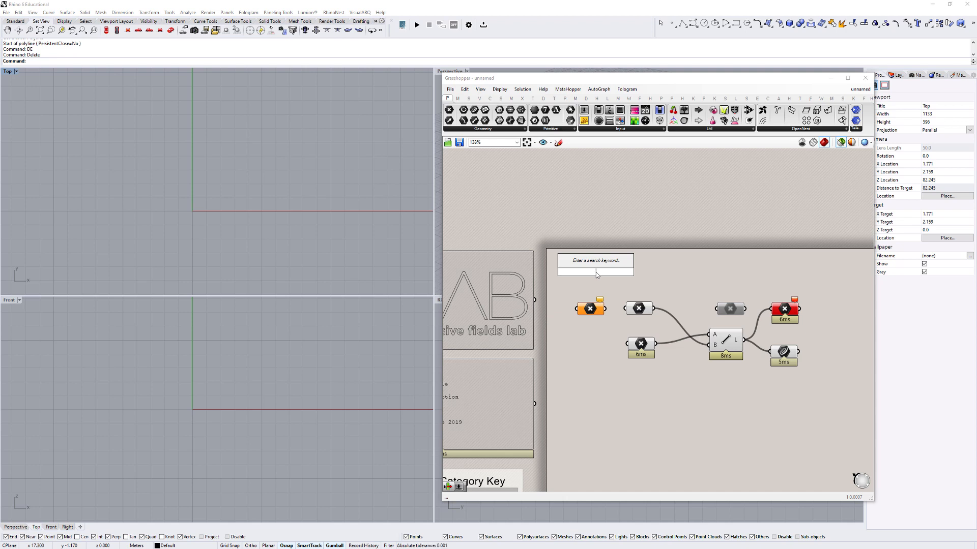
{"action": "type", "text": "'"}
{"action": "key", "text": "BackSpace"}
{"action": "type", "text": "~"}
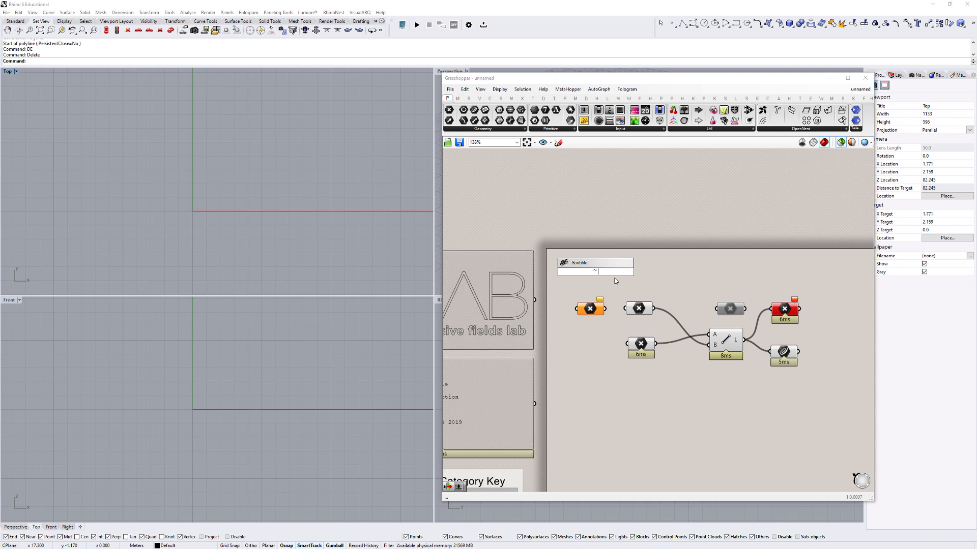
{"action": "type", "text": " Preview the Script"}
{"action": "key", "text": "Return"}
Position the "Preview the Script" heading above the components and nudge the orange Point parameter beneath it
{"action": "left_click_drag", "start_coordinate": [622, 271], "coordinate": [636, 279]}
{"action": "scroll", "coordinate": [613, 305], "scroll_direction": "down", "scroll_amount": 2}
{"action": "right_click_drag", "start_coordinate": [614, 315], "coordinate": [575, 287]}
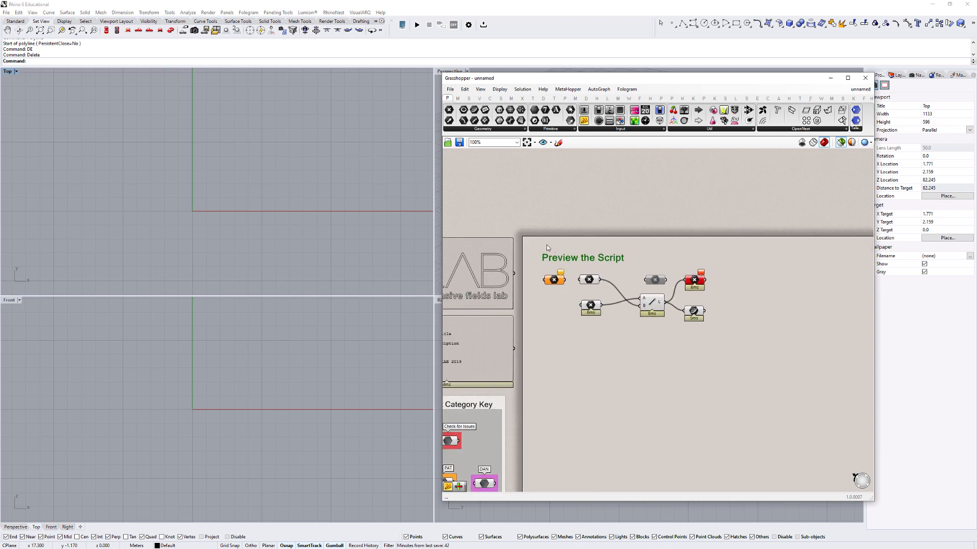
{"action": "scroll", "coordinate": [549, 274], "scroll_direction": "up", "scroll_amount": 2}
{"action": "left_click_drag", "start_coordinate": [555, 283], "coordinate": [559, 284]}
{"action": "scroll", "coordinate": [600, 307], "scroll_direction": "down", "scroll_amount": 2}
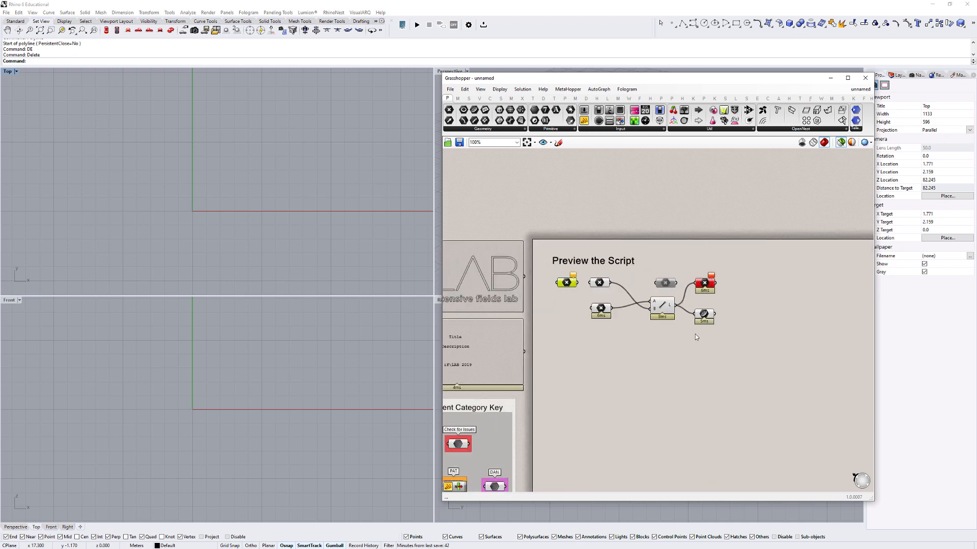
{"action": "right_click_drag", "start_coordinate": [695, 334], "coordinate": [723, 328]}
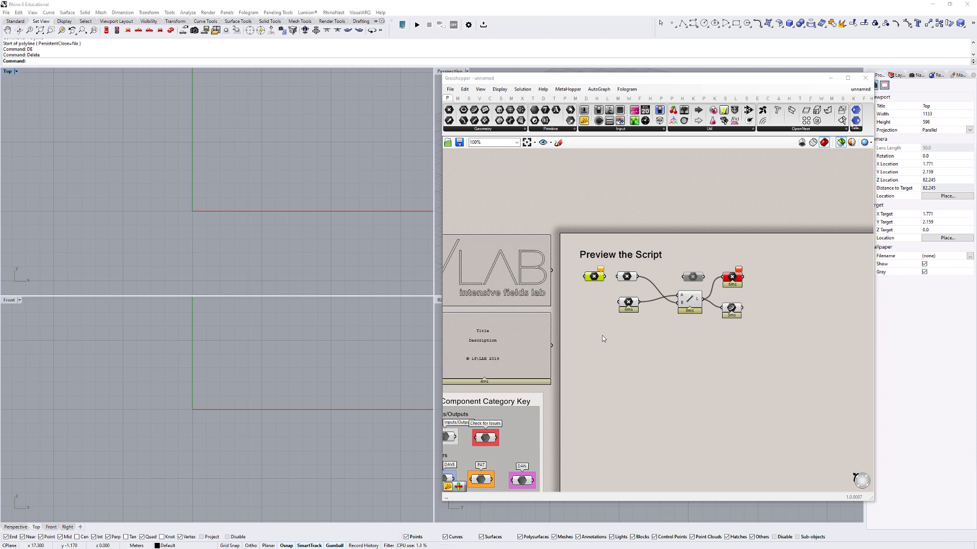
Duplicate the heading into the empty area below the components and change the copy's text to "Basic List"
{"action": "left_click", "coordinate": [595, 250]}
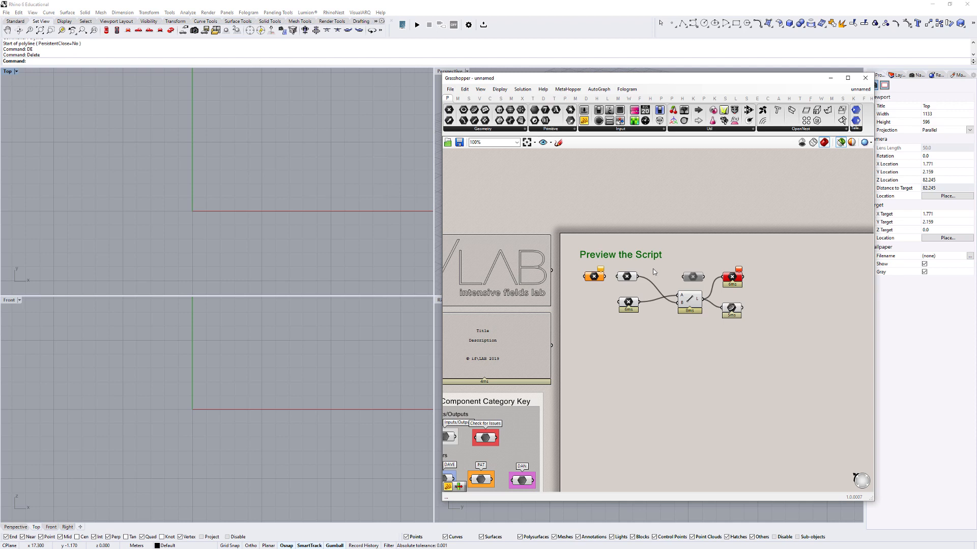
{"action": "left_click_drag", "start_coordinate": [614, 259], "coordinate": [610, 345], "text": "alt"}
{"action": "double_click", "coordinate": [609, 342]}
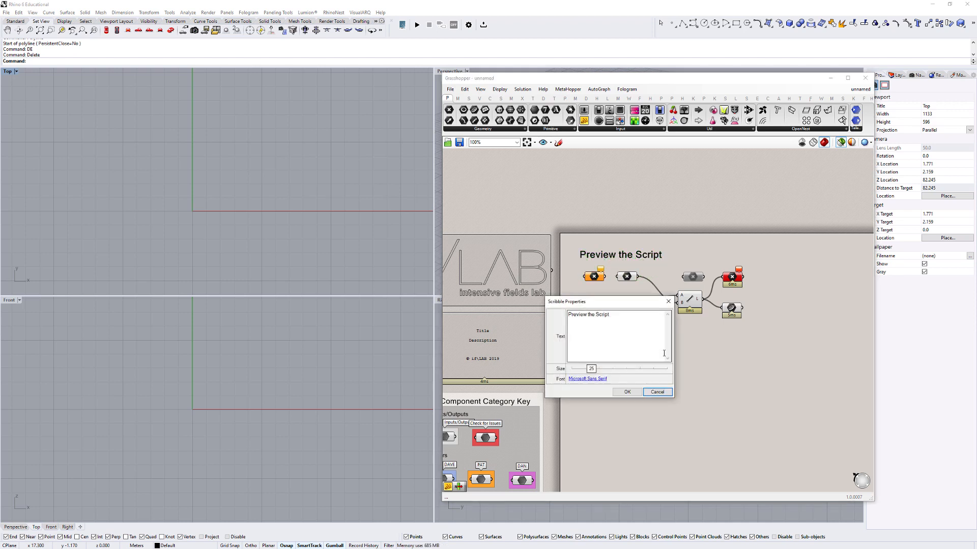
{"action": "type", "text": "Basic Li"}
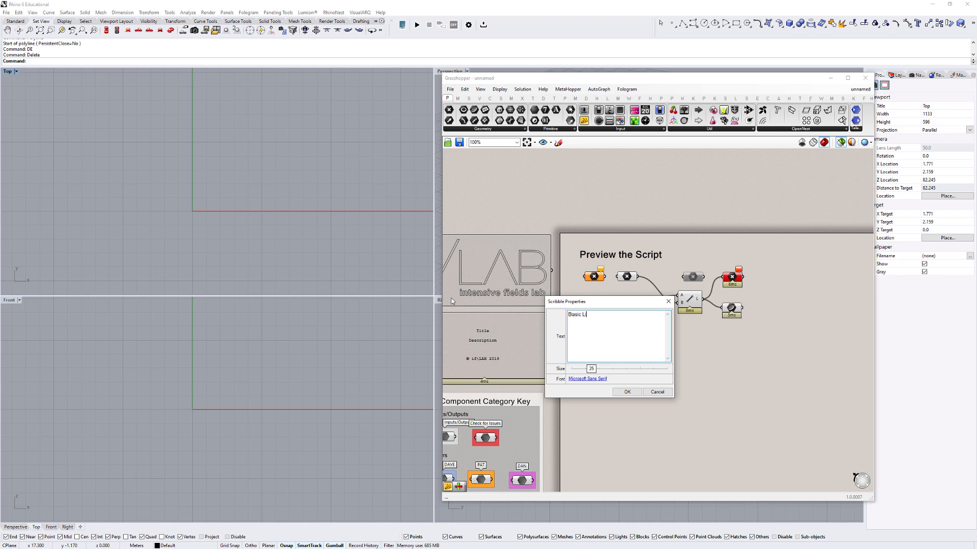
{"action": "type", "text": "st"}
{"action": "left_click", "coordinate": [627, 391]}
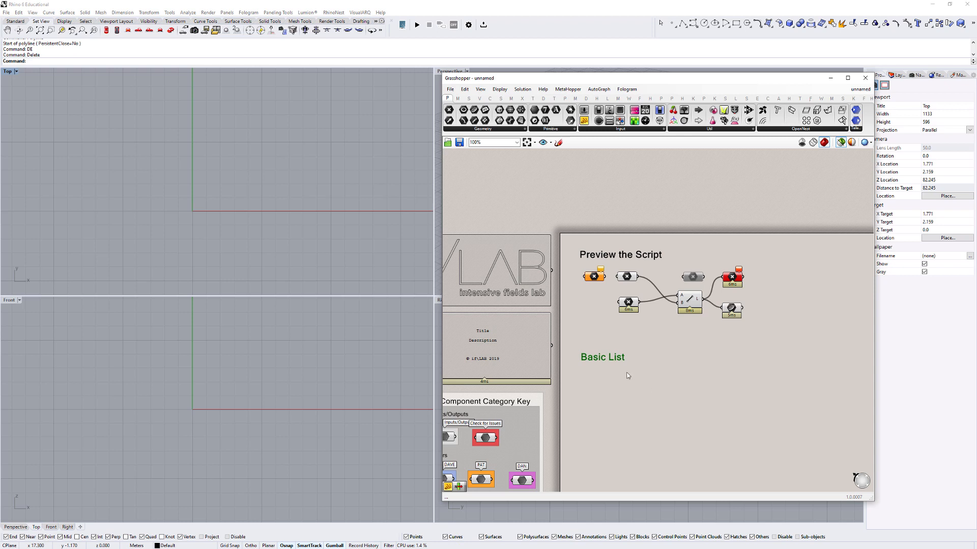
Highlight the Point parameter feeding the Line's B input to examine its location in the Top viewport, and clear the selection
{"action": "mouse_move", "coordinate": [622, 306]}
{"action": "right_click_drag", "start_coordinate": [675, 387], "coordinate": [631, 376]}
{"action": "scroll", "coordinate": [665, 341], "scroll_direction": "up", "scroll_amount": 2}
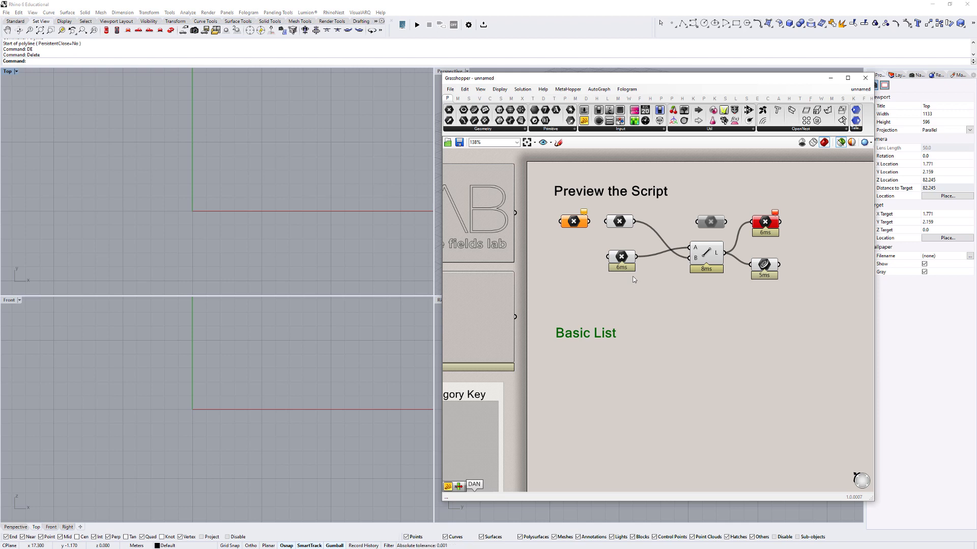
{"action": "right_click_drag", "start_coordinate": [251, 212], "coordinate": [280, 196]}
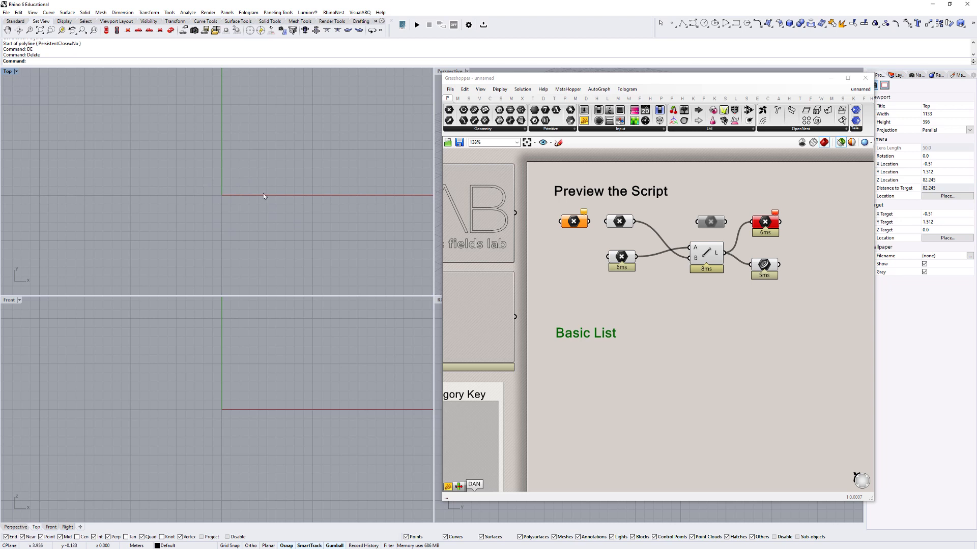
{"action": "left_click", "coordinate": [620, 221]}
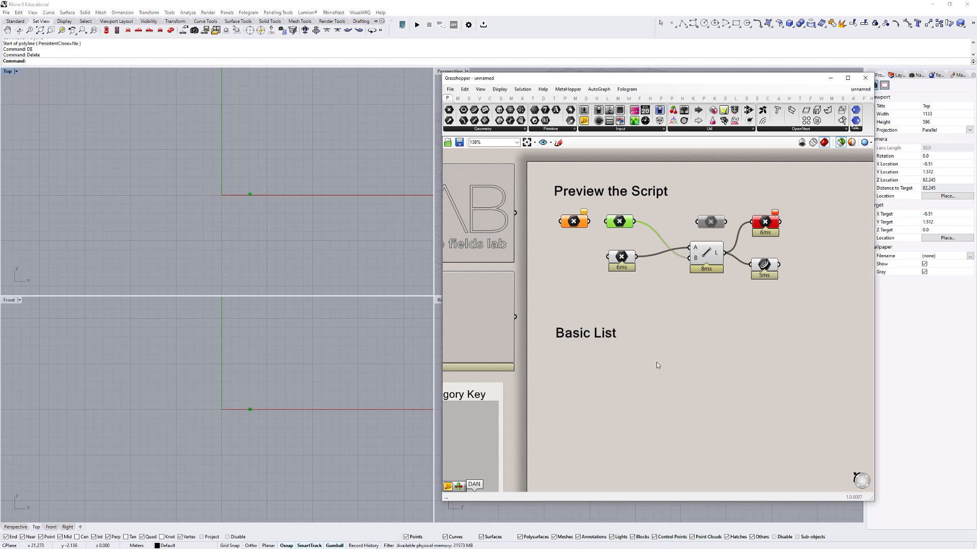
{"action": "left_click", "coordinate": [624, 383]}
Add a Construct Point component below the "Basic List" heading
{"action": "right_click_drag", "start_coordinate": [623, 382], "coordinate": [629, 342]}
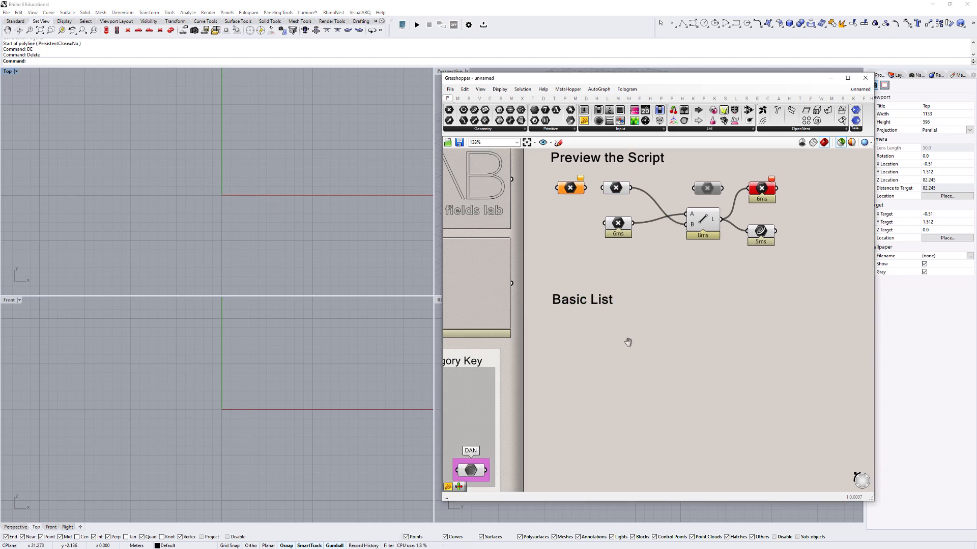
{"action": "double_click", "coordinate": [633, 348]}
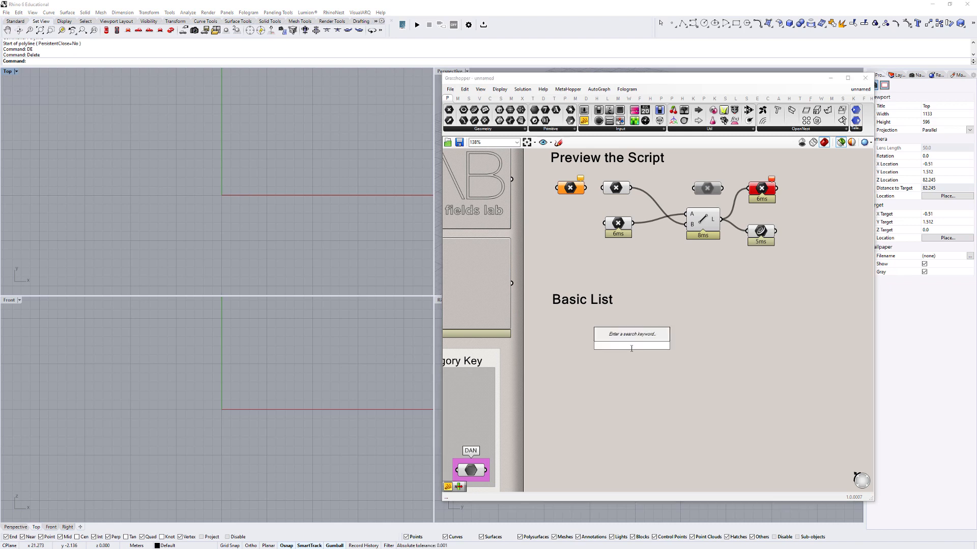
{"action": "type", "text": "construct pooin"}
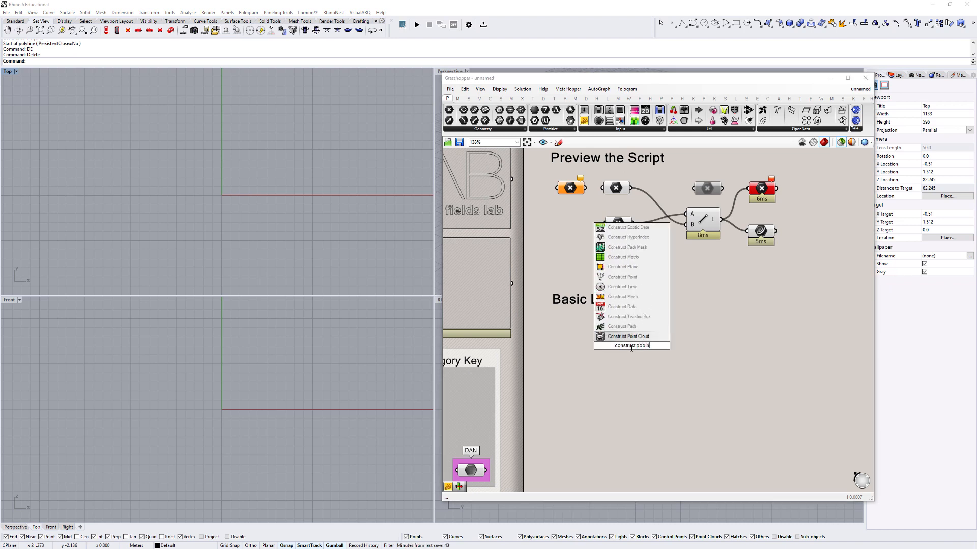
{"action": "type", "text": "t"}
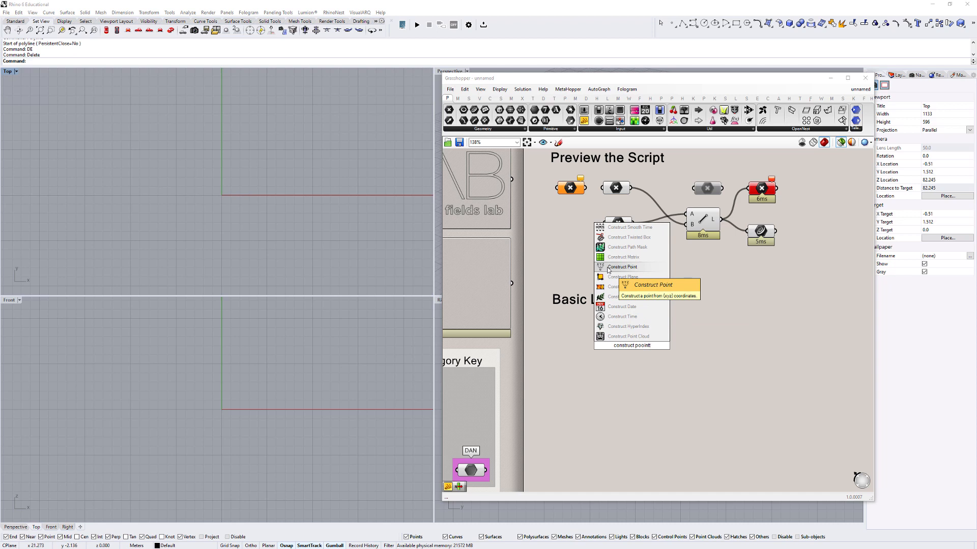
{"action": "left_click", "coordinate": [608, 270]}
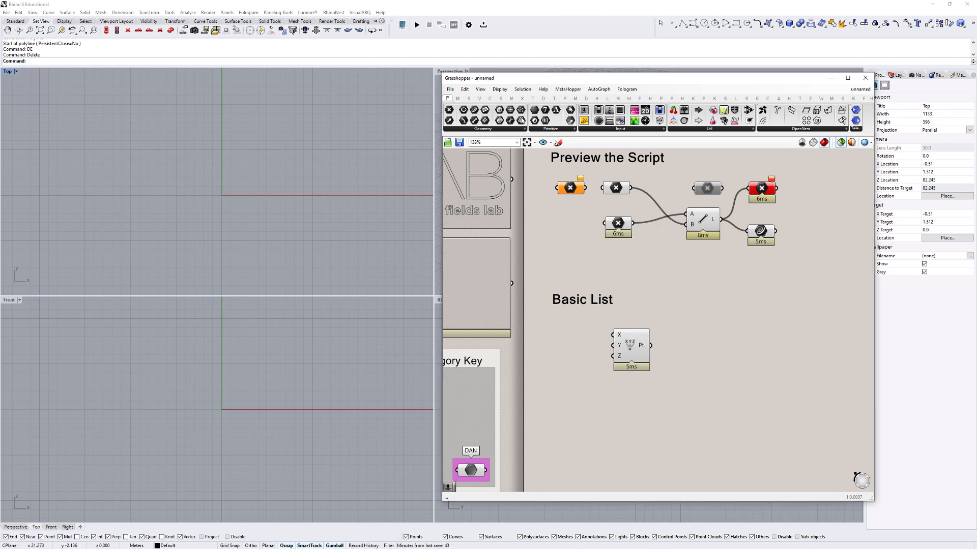
Place a second Construct Point component beside the first one and undo the addition
{"action": "left_click", "coordinate": [479, 99]}
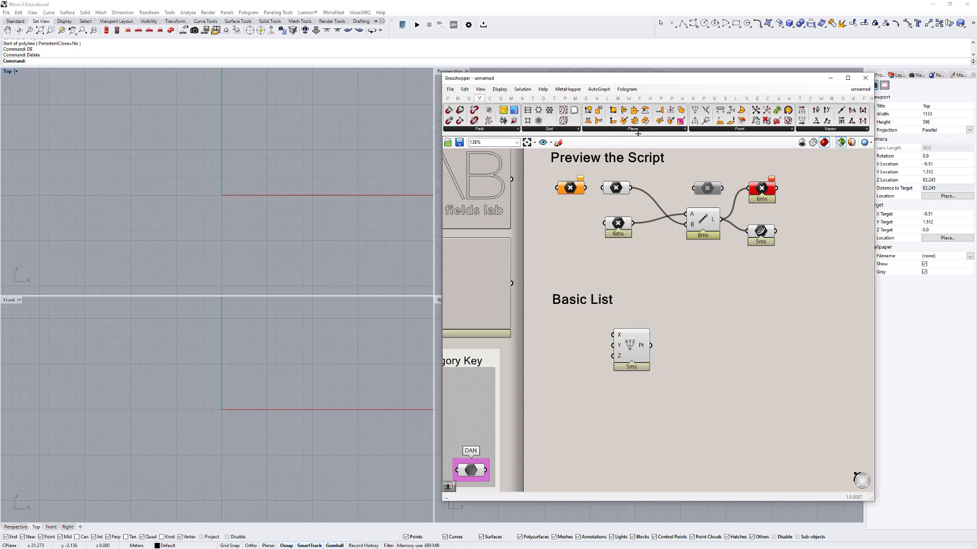
{"action": "left_click", "coordinate": [740, 128]}
{"action": "left_click_drag", "start_coordinate": [712, 144], "coordinate": [694, 350]}
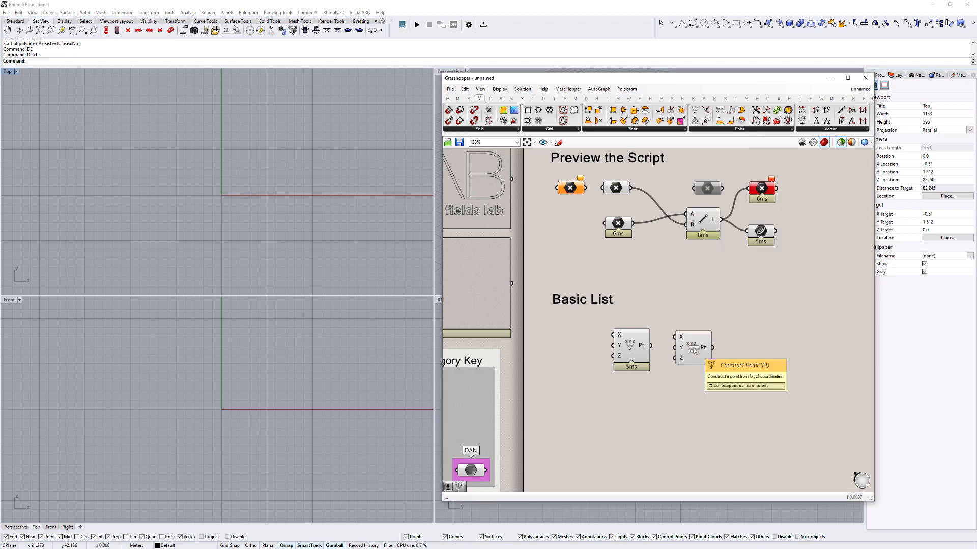
{"action": "key", "text": "ctrl+z"}
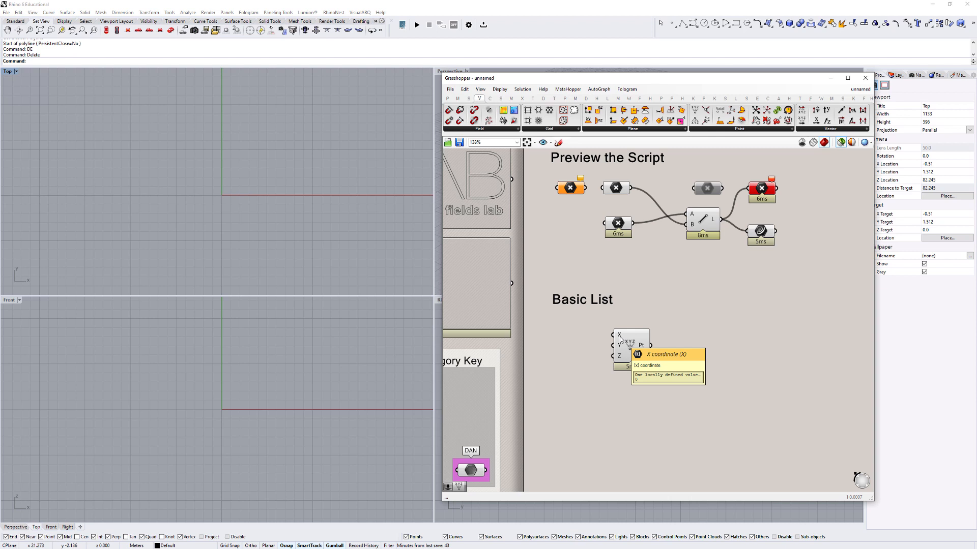
Inspect the X, Y and Z inputs of Construct Point, examine the axes in the enlarged Perspective viewport, and return to Grasshopper
{"action": "scroll", "coordinate": [620, 339], "scroll_direction": "up", "scroll_amount": 3}
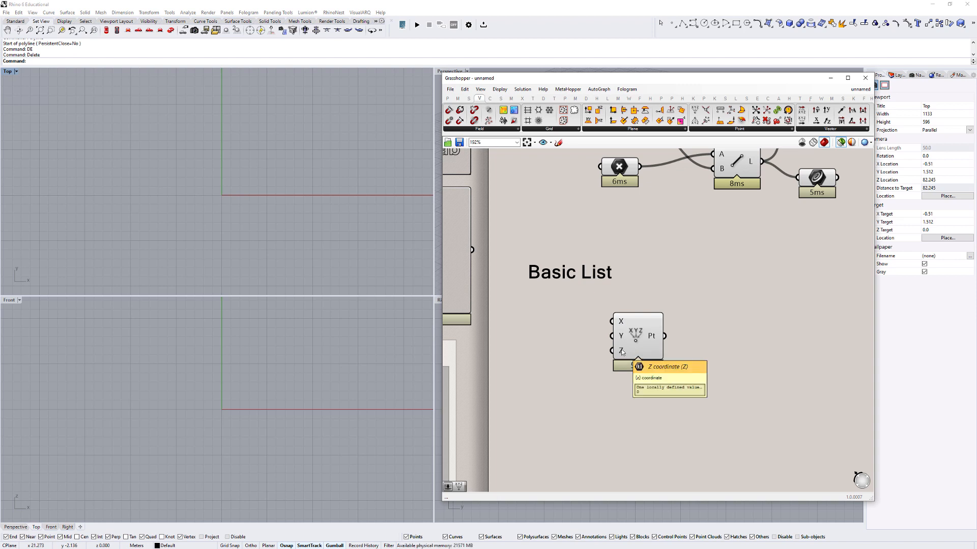
{"action": "left_click_drag", "start_coordinate": [603, 305], "coordinate": [631, 384]}
{"action": "left_click", "coordinate": [830, 78]}
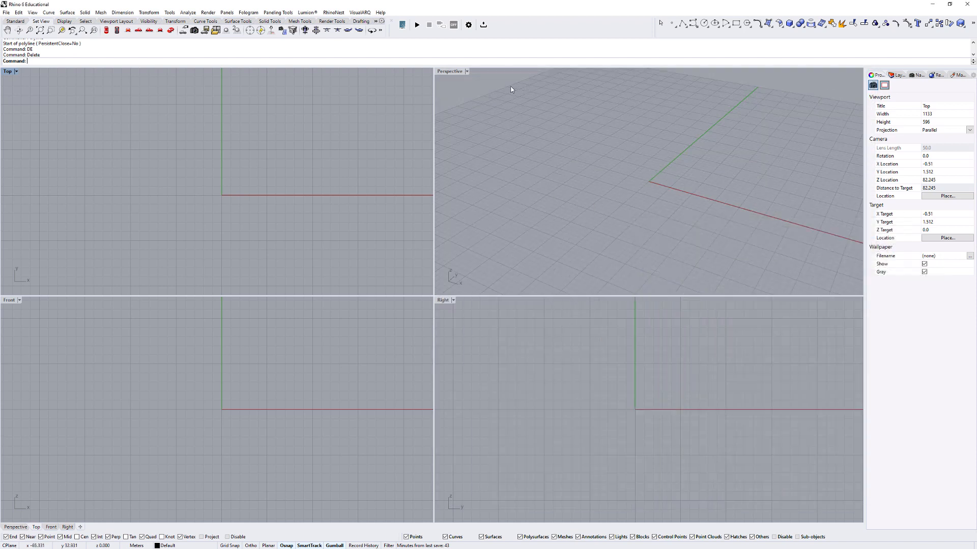
{"action": "double_click", "coordinate": [450, 71]}
{"action": "right_click_drag", "start_coordinate": [390, 160], "coordinate": [437, 319]}
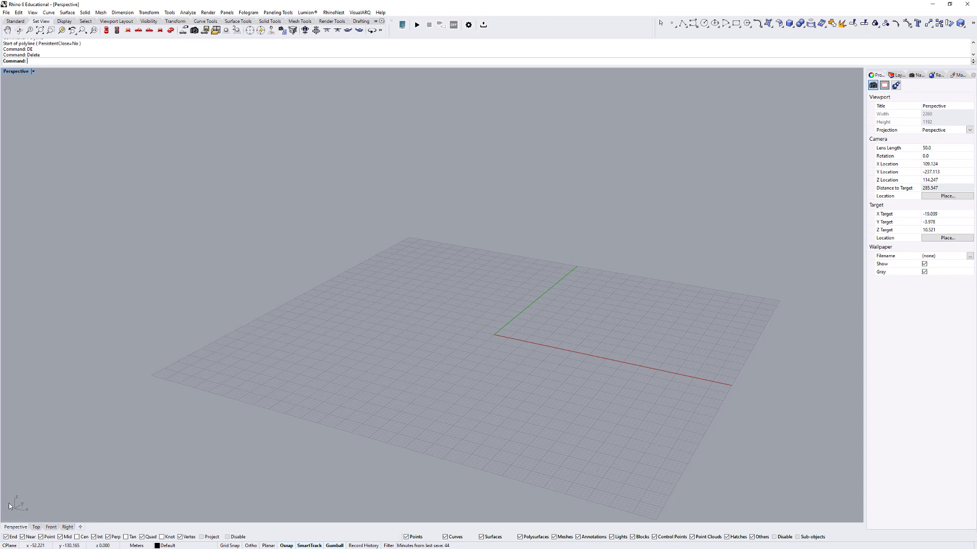
{"action": "double_click", "coordinate": [7, 72]}
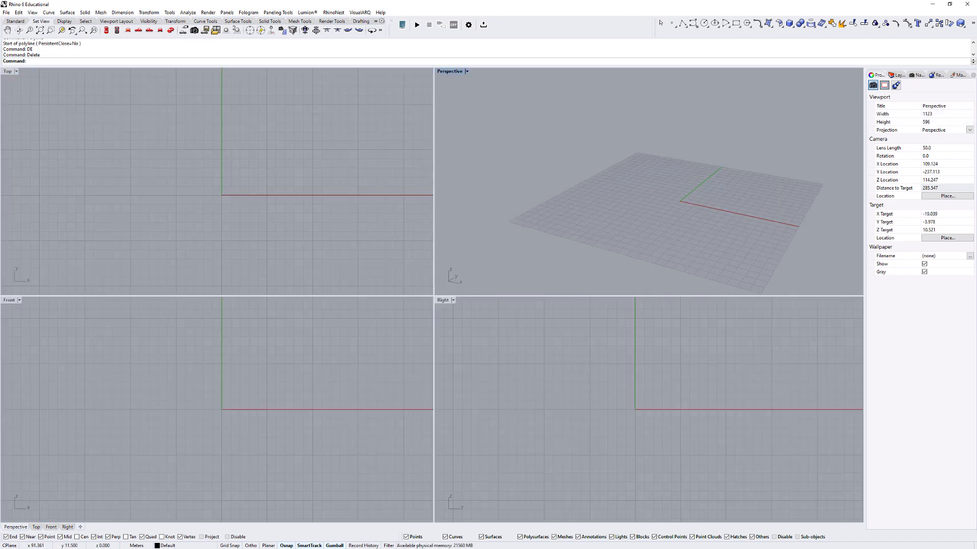
{"action": "type", "text": "G"}
{"action": "key", "text": "Return"}
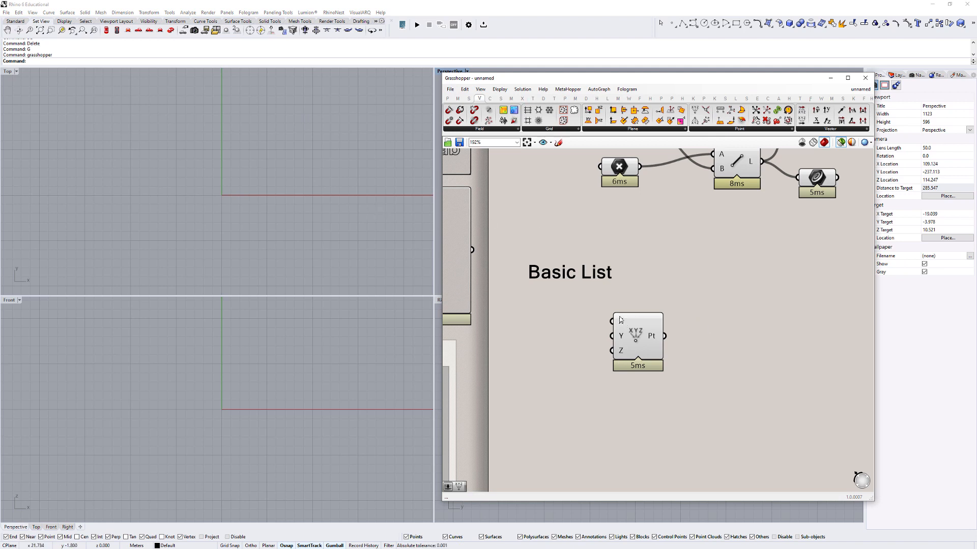
Highlight the Construct Point component and examine where its point lies in the Top viewport
{"action": "scroll", "coordinate": [620, 326], "scroll_direction": "up", "scroll_amount": 2}
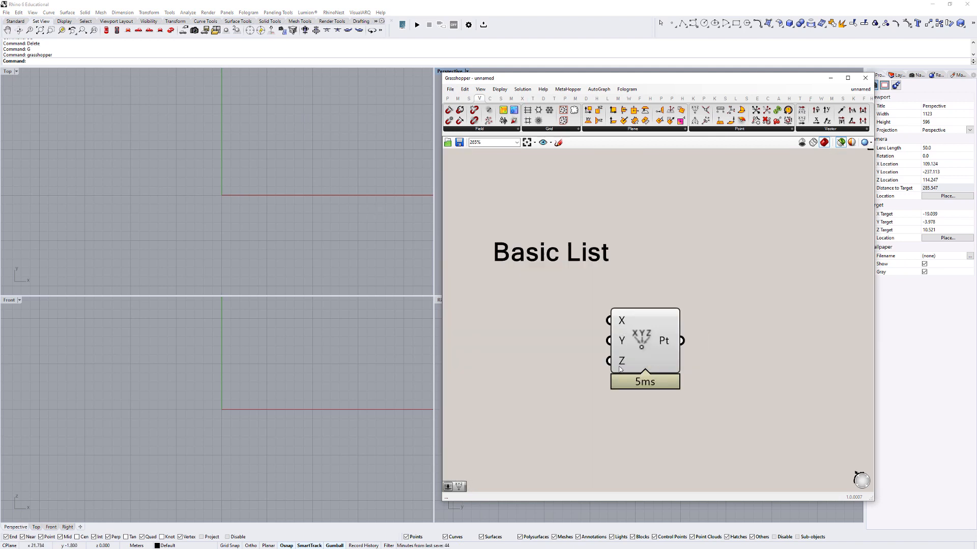
{"action": "left_click", "coordinate": [636, 350]}
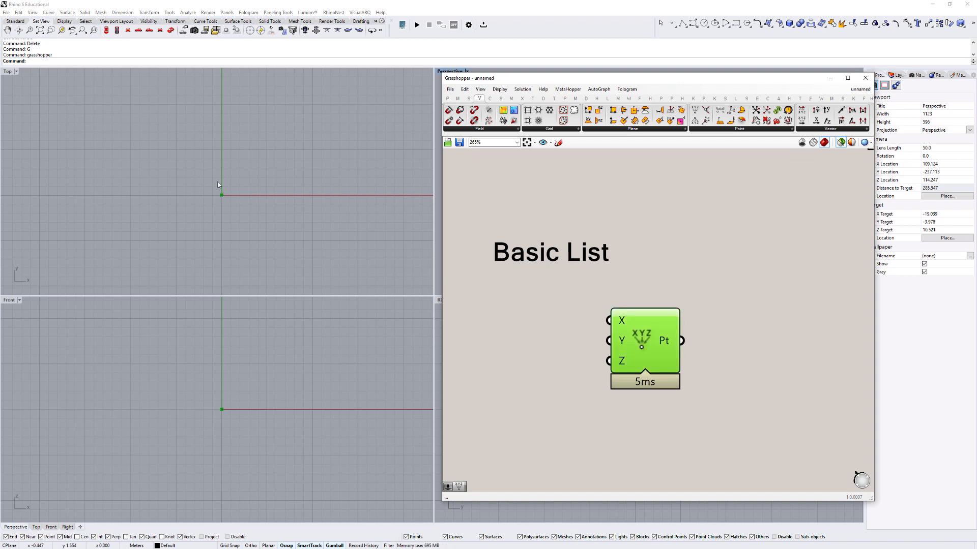
{"action": "right_click_drag", "start_coordinate": [220, 136], "coordinate": [189, 207]}
{"action": "scroll", "coordinate": [189, 207], "scroll_direction": "down", "scroll_amount": 2}
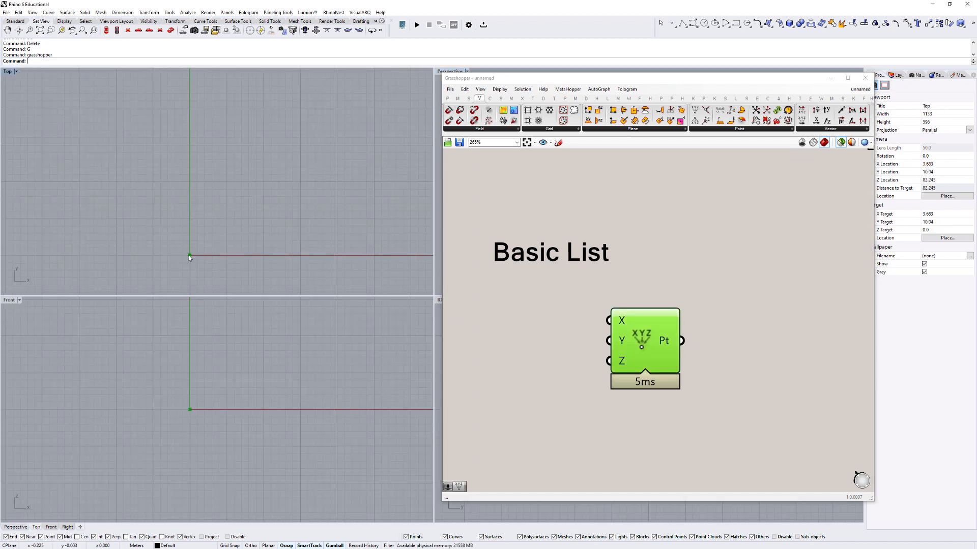
{"action": "scroll", "coordinate": [197, 243], "scroll_direction": "down", "scroll_amount": 2}
{"action": "right_click_drag", "start_coordinate": [194, 243], "coordinate": [194, 216]}
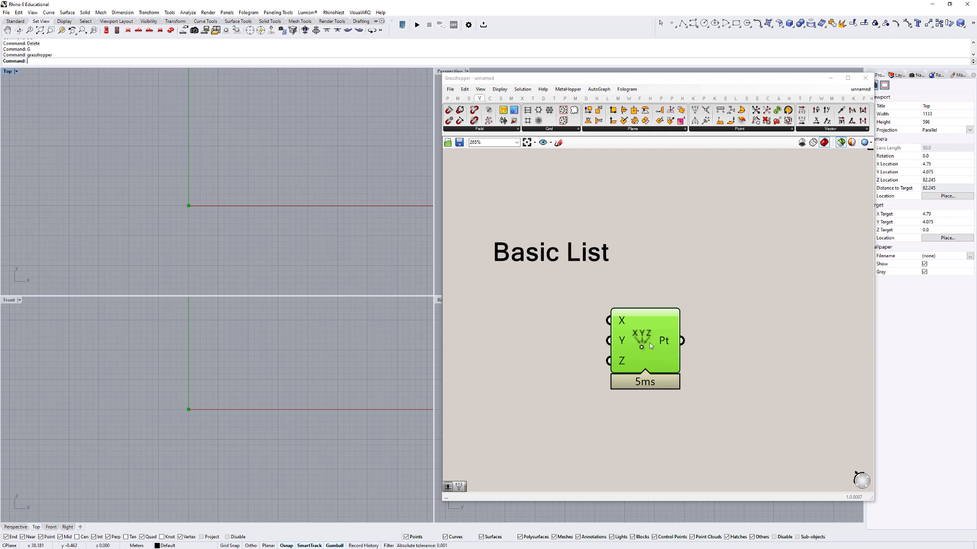
Make room beside Construct Point, add a number slider with value 5 and connect it to the X input
{"action": "left_click_drag", "start_coordinate": [672, 345], "coordinate": [757, 342]}
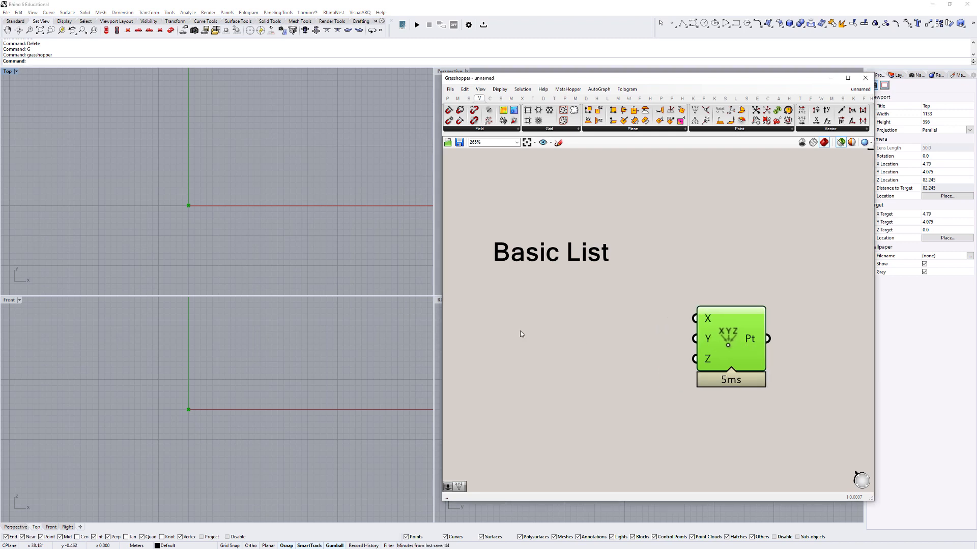
{"action": "right_click_drag", "start_coordinate": [639, 336], "coordinate": [632, 359]}
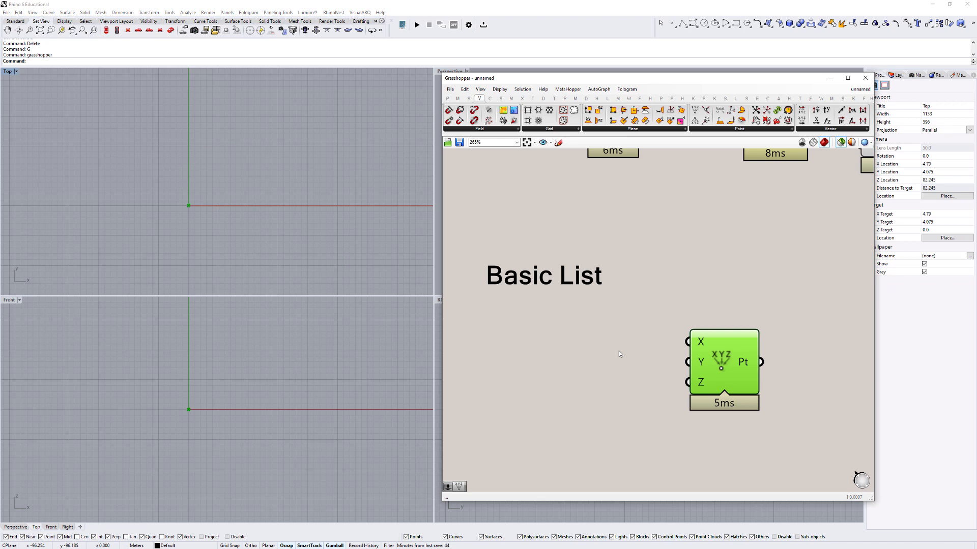
{"action": "double_click", "coordinate": [559, 339]}
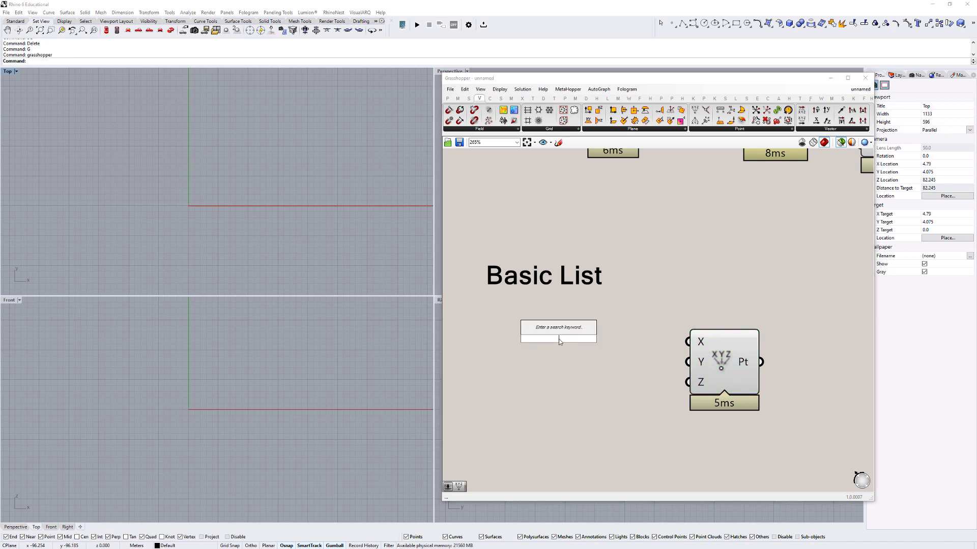
{"action": "type", "text": "5"}
{"action": "key", "text": "Return"}
{"action": "right_click_drag", "start_coordinate": [641, 325], "coordinate": [630, 334]}
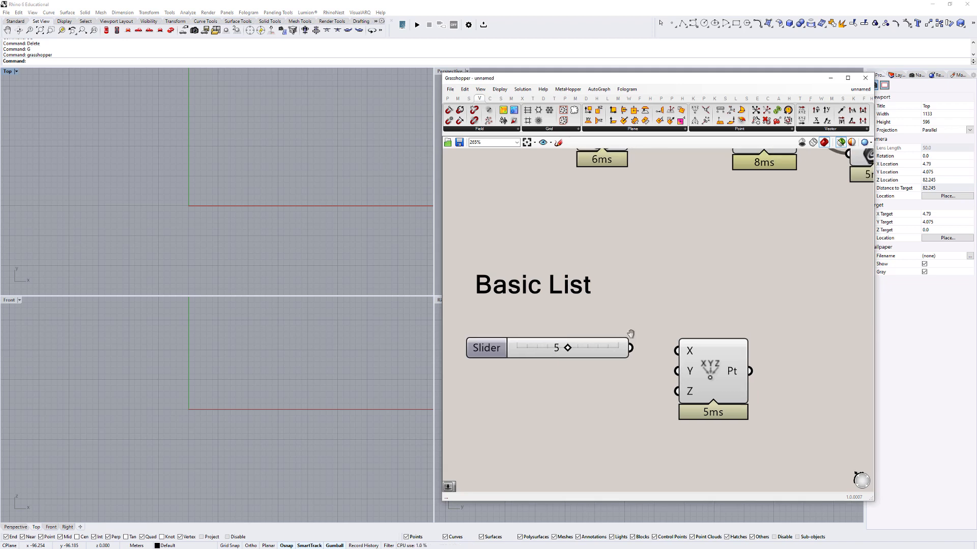
{"action": "left_click_drag", "start_coordinate": [631, 349], "coordinate": [677, 351]}
{"action": "scroll", "coordinate": [282, 235], "scroll_direction": "down", "scroll_amount": 4}
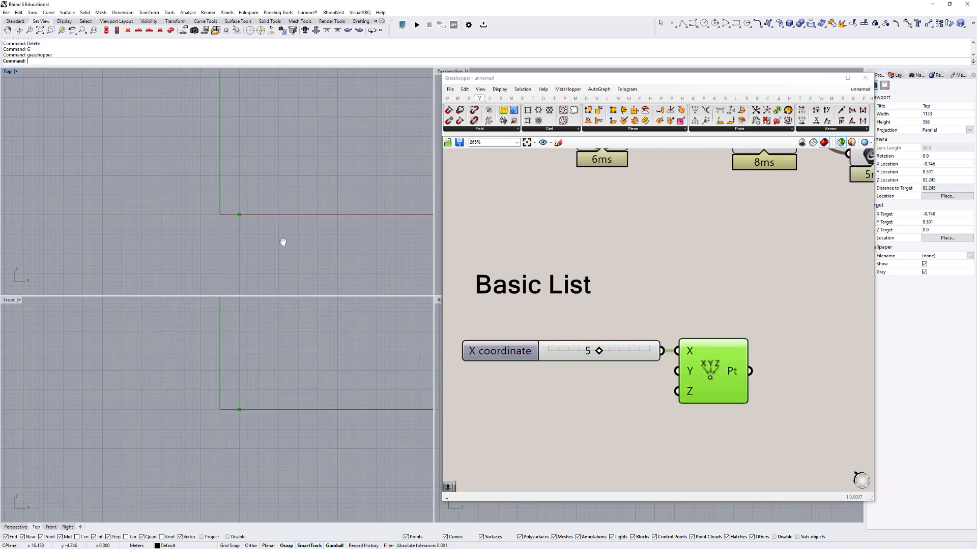
{"action": "scroll", "coordinate": [250, 223], "scroll_direction": "up", "scroll_amount": 8}
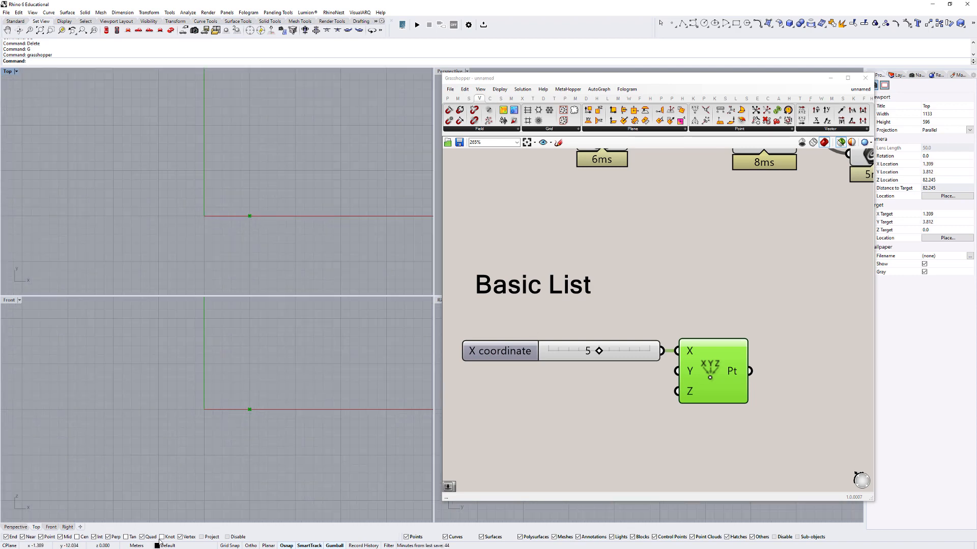
Duplicate the X coordinate slider below itself, connect the copy to the Y input and shift Construct Point slightly away from the sliders
{"action": "mouse_move", "coordinate": [599, 351]}
{"action": "left_mouse_down"}
{"action": "mouse_move", "coordinate": [574, 354]}
{"action": "mouse_move", "coordinate": [611, 351]}
{"action": "mouse_move", "coordinate": [583, 351]}
{"action": "mouse_move", "coordinate": [600, 351]}
{"action": "left_mouse_up"}
{"action": "left_click", "coordinate": [542, 355]}
{"action": "right_click_drag", "start_coordinate": [541, 354], "coordinate": [572, 328]}
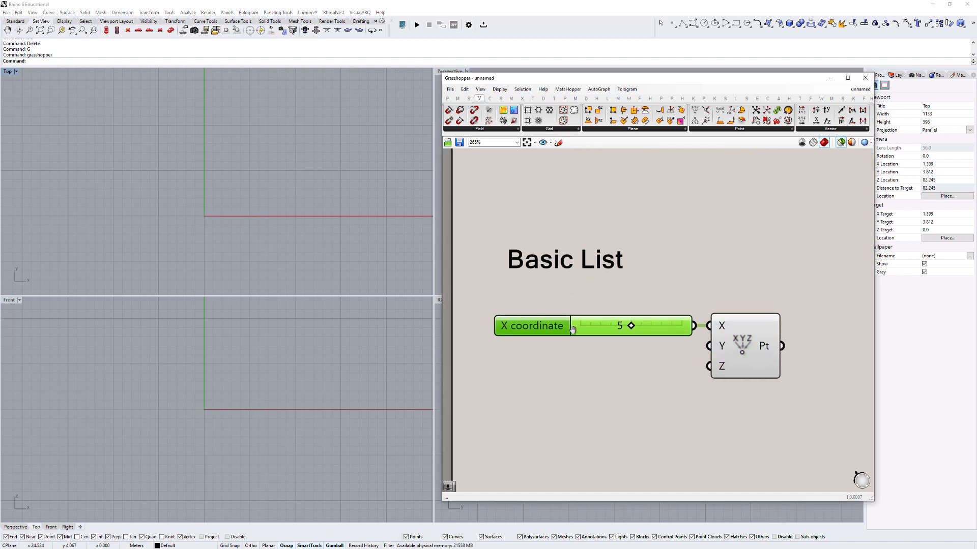
{"action": "key", "text": "ctrl+c"}
{"action": "key", "text": "ctrl+v"}
{"action": "left_click_drag", "start_coordinate": [564, 333], "coordinate": [555, 355]}
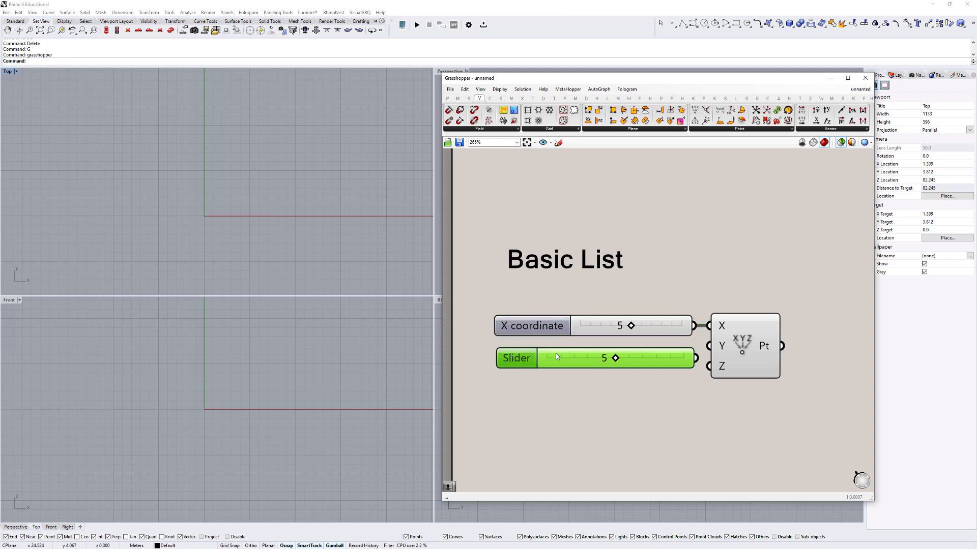
{"action": "left_click_drag", "start_coordinate": [707, 349], "coordinate": [696, 358]}
{"action": "left_click_drag", "start_coordinate": [740, 355], "coordinate": [756, 354]}
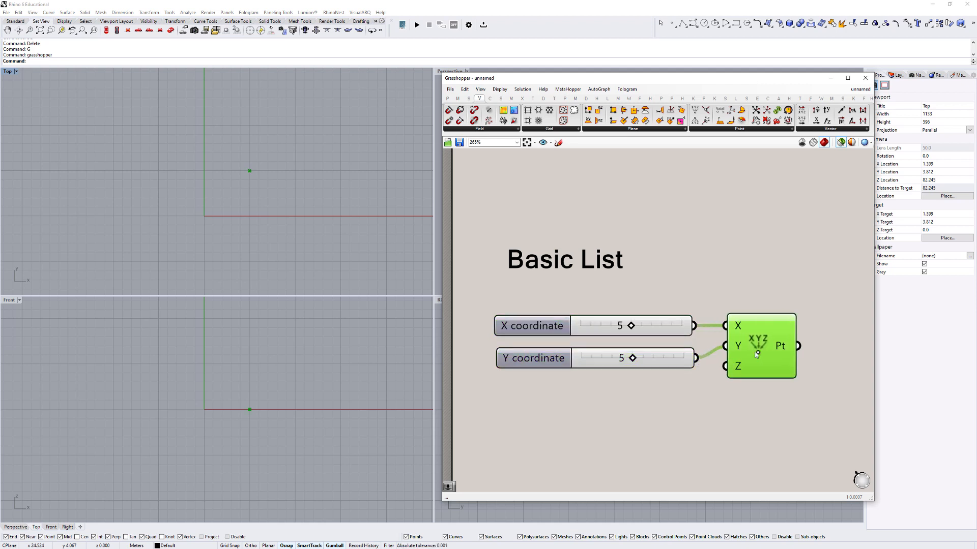
Duplicate the Y coordinate slider below itself and connect the copy to Construct Point's Z input
{"action": "left_click", "coordinate": [619, 361]}
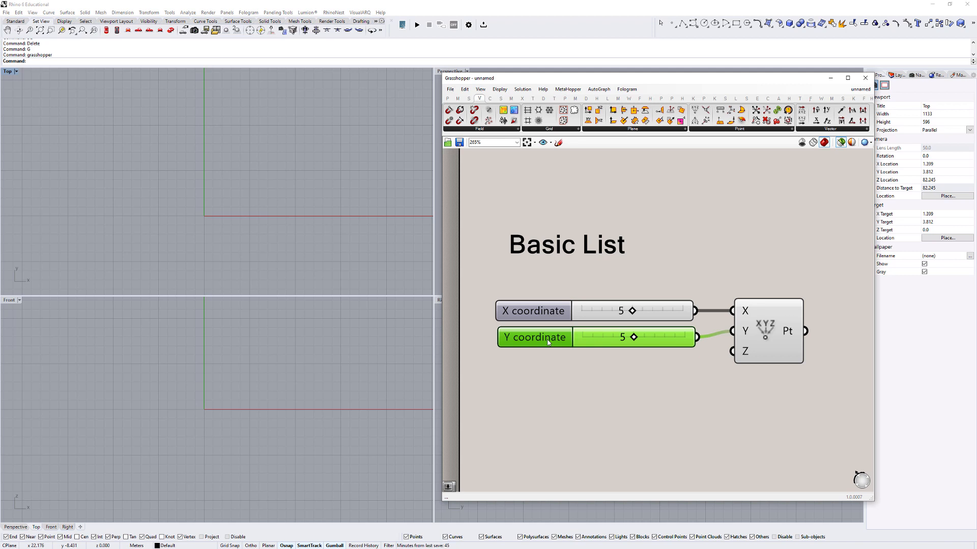
{"action": "left_click_drag", "start_coordinate": [548, 342], "coordinate": [550, 382], "text": "alt"}
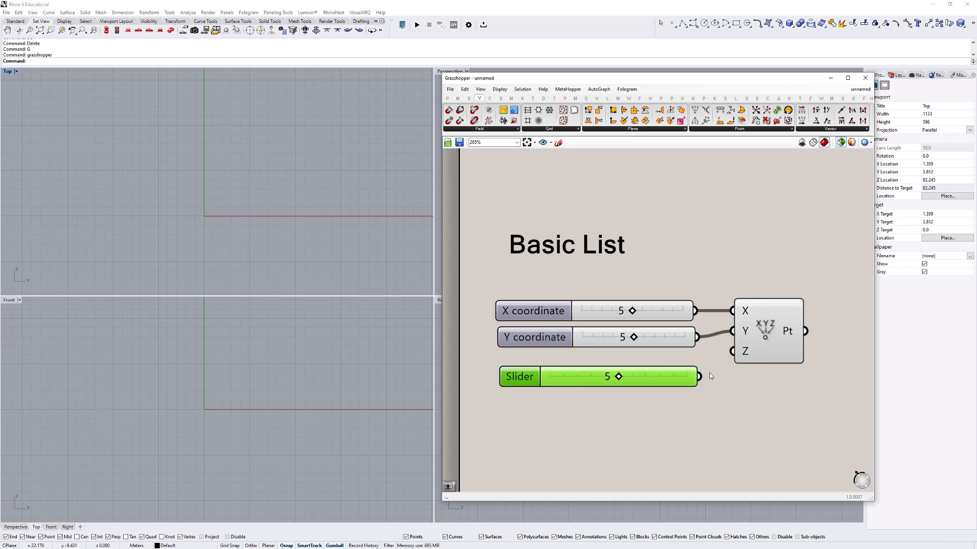
{"action": "left_click_drag", "start_coordinate": [700, 377], "coordinate": [732, 351]}
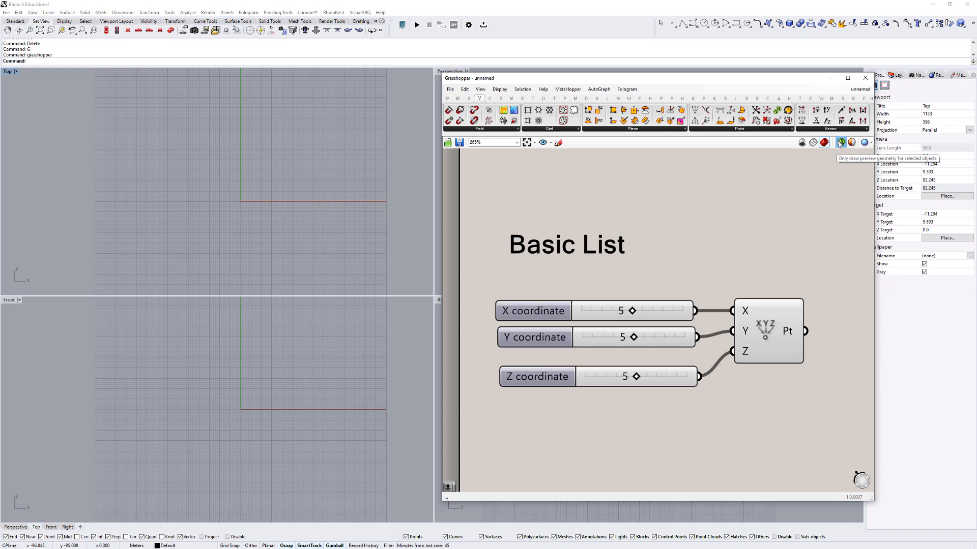
Turn off the selected-objects-only preview mode and disable the preview of all components in the "Preview the Script" example
{"action": "left_click", "coordinate": [840, 144]}
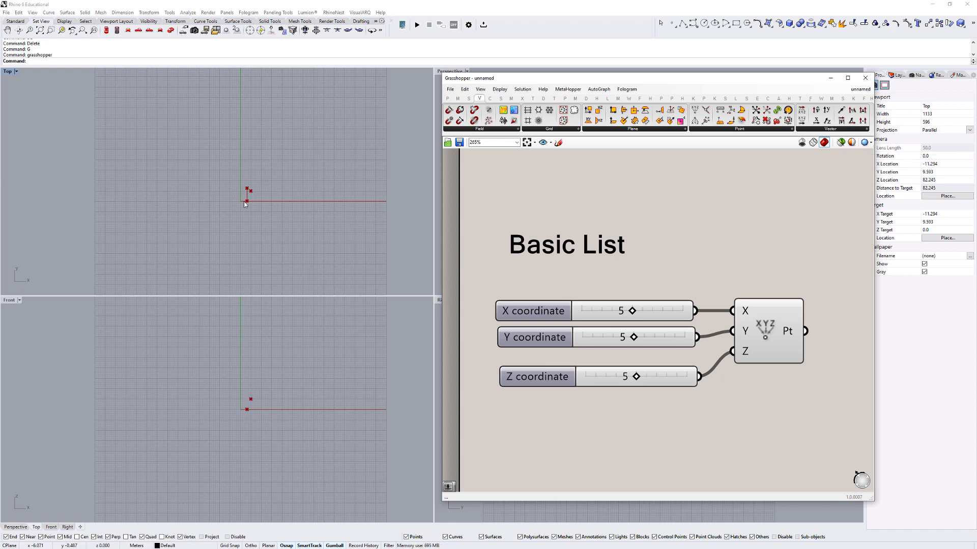
{"action": "scroll", "coordinate": [245, 201], "scroll_direction": "up", "scroll_amount": 14}
{"action": "right_click_drag", "start_coordinate": [705, 197], "coordinate": [608, 386]}
{"action": "scroll", "coordinate": [709, 384], "scroll_direction": "down", "scroll_amount": 3}
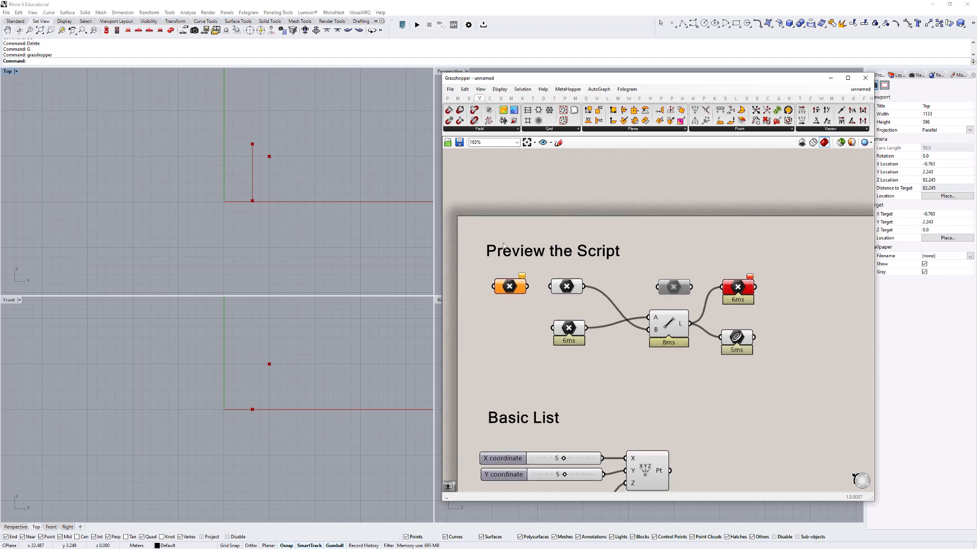
{"action": "left_click_drag", "start_coordinate": [463, 224], "coordinate": [821, 376]}
{"action": "right_click", "coordinate": [680, 242]}
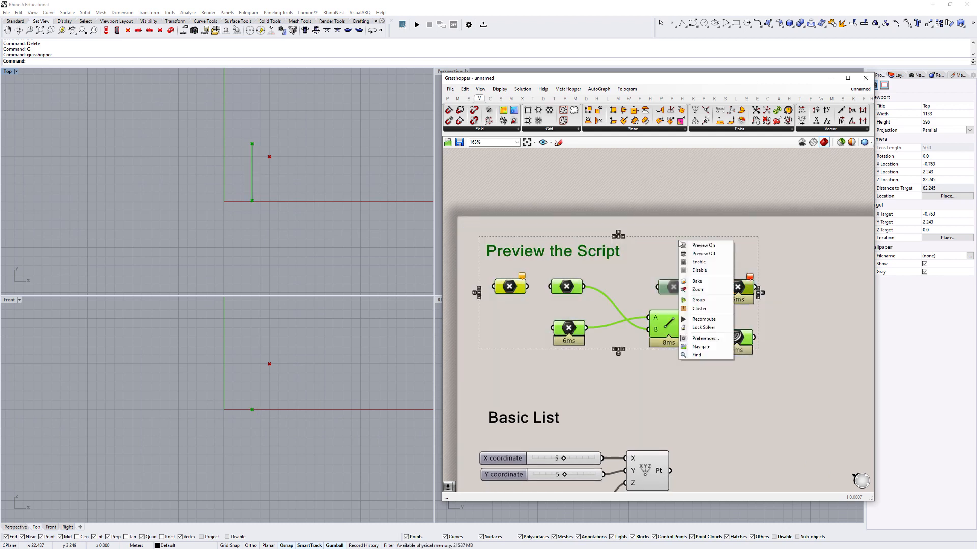
{"action": "left_click", "coordinate": [718, 254]}
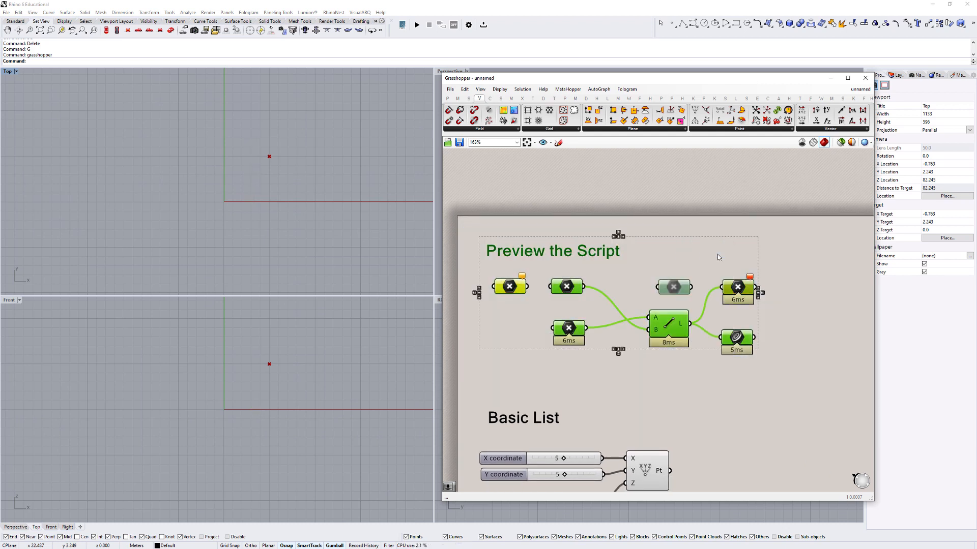
{"action": "left_click", "coordinate": [728, 365]}
Highlight Construct Point and shift the Grasshopper window aside to examine the point's height in the Perspective viewport
{"action": "right_click_drag", "start_coordinate": [727, 365], "coordinate": [728, 241]}
{"action": "scroll", "coordinate": [646, 357], "scroll_direction": "up", "scroll_amount": 2}
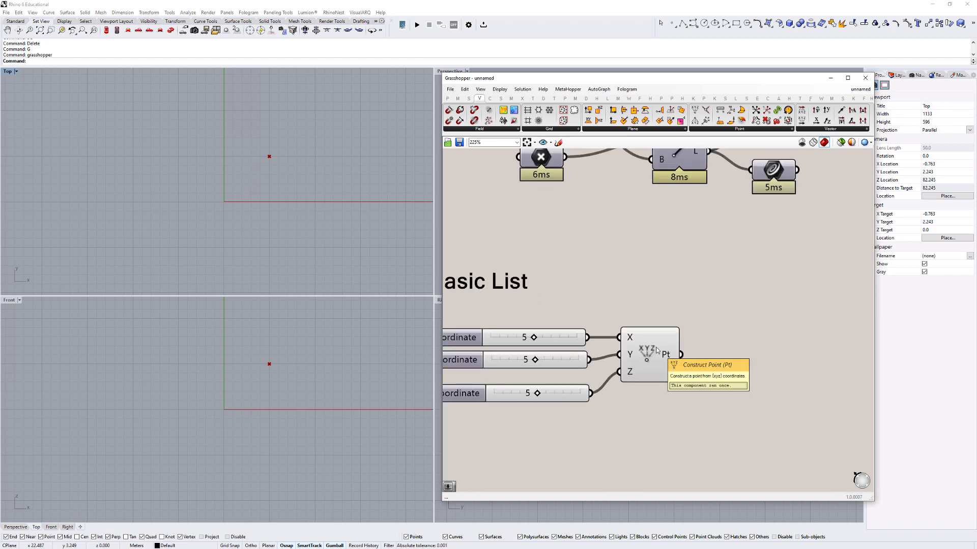
{"action": "left_click", "coordinate": [650, 359]}
{"action": "right_click_drag", "start_coordinate": [542, 356], "coordinate": [641, 353]}
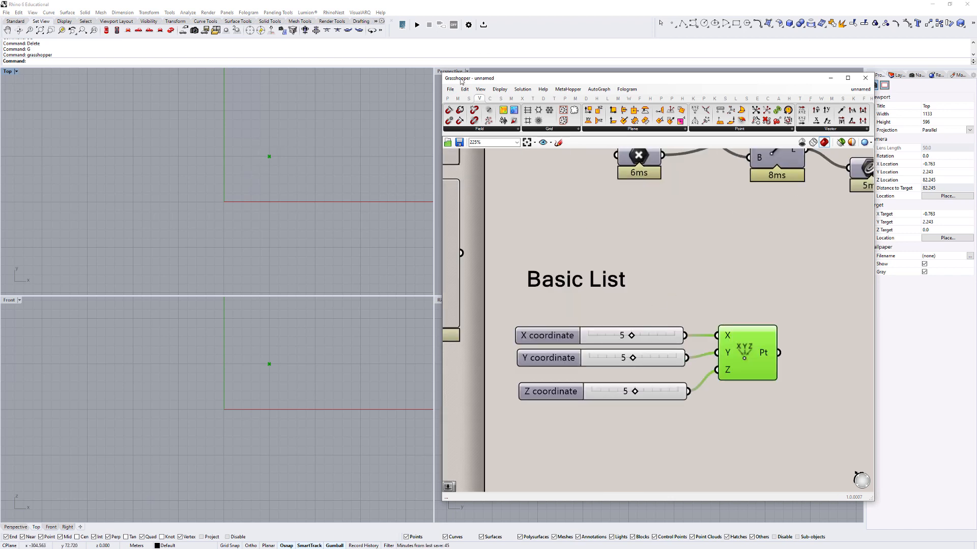
{"action": "left_click_drag", "start_coordinate": [460, 81], "coordinate": [689, 83]}
{"action": "right_click_drag", "start_coordinate": [519, 193], "coordinate": [540, 184]}
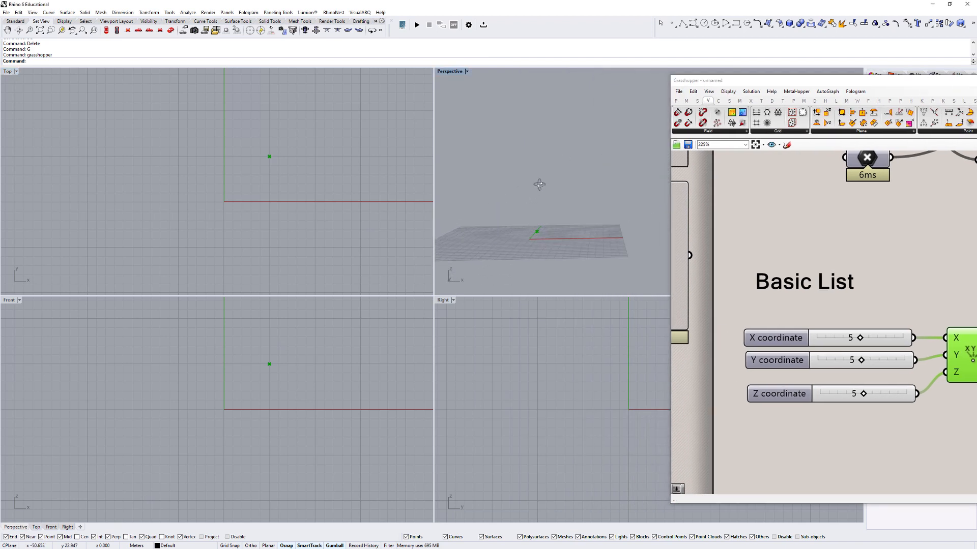
{"action": "scroll", "coordinate": [542, 233], "scroll_direction": "up", "scroll_amount": 6}
{"action": "right_click_drag", "start_coordinate": [542, 233], "coordinate": [543, 225]}
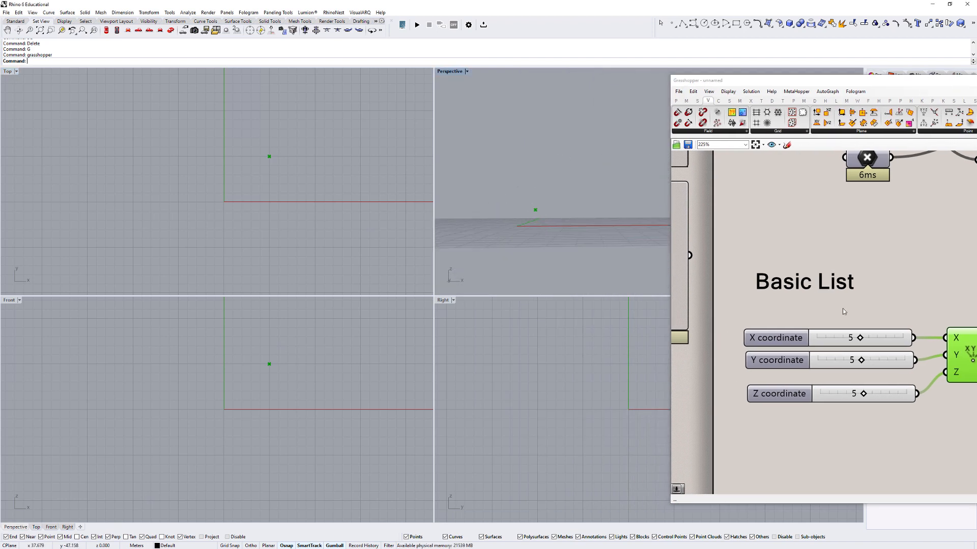
Set the Z coordinate slider to 10 and move it up close beneath the Y coordinate slider
{"action": "left_click_drag", "start_coordinate": [863, 393], "coordinate": [803, 413]}
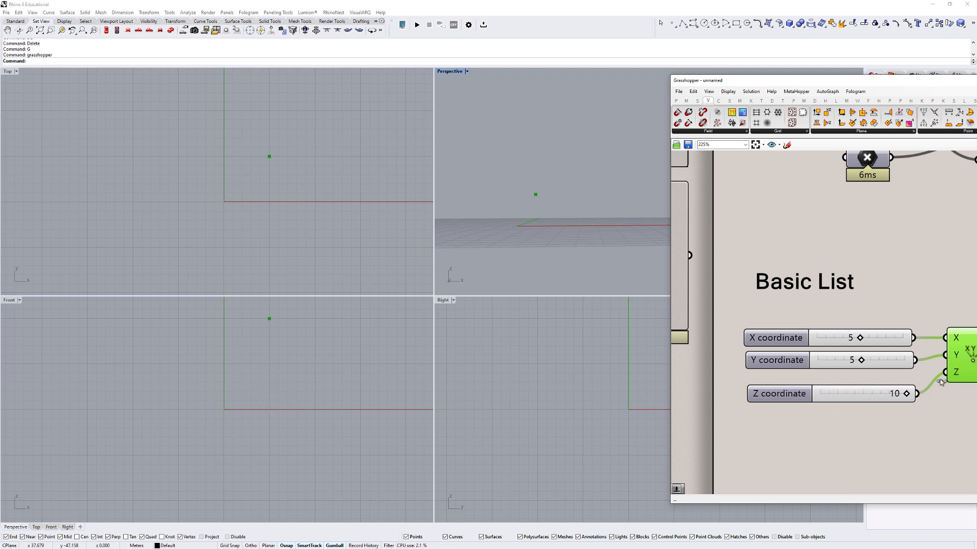
{"action": "scroll", "coordinate": [916, 379], "scroll_direction": "down", "scroll_amount": 2}
{"action": "right_click_drag", "start_coordinate": [916, 379], "coordinate": [822, 355]}
{"action": "left_click_drag", "start_coordinate": [727, 366], "coordinate": [728, 357]}
Relocate the Perspective viewport over the Front viewport's area, clear of the Grasshopper window
{"action": "right_click_drag", "start_coordinate": [508, 189], "coordinate": [493, 215]}
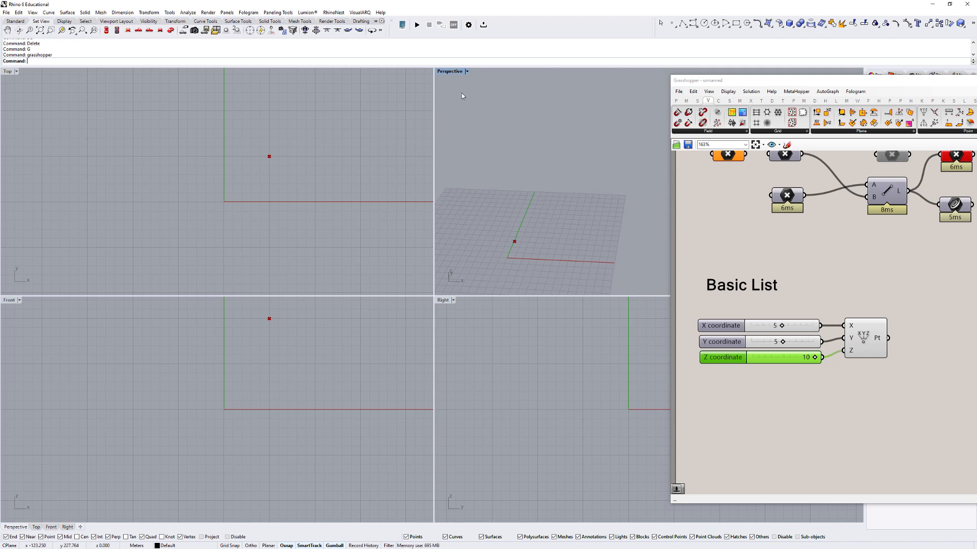
{"action": "left_click_drag", "start_coordinate": [448, 72], "coordinate": [76, 387]}
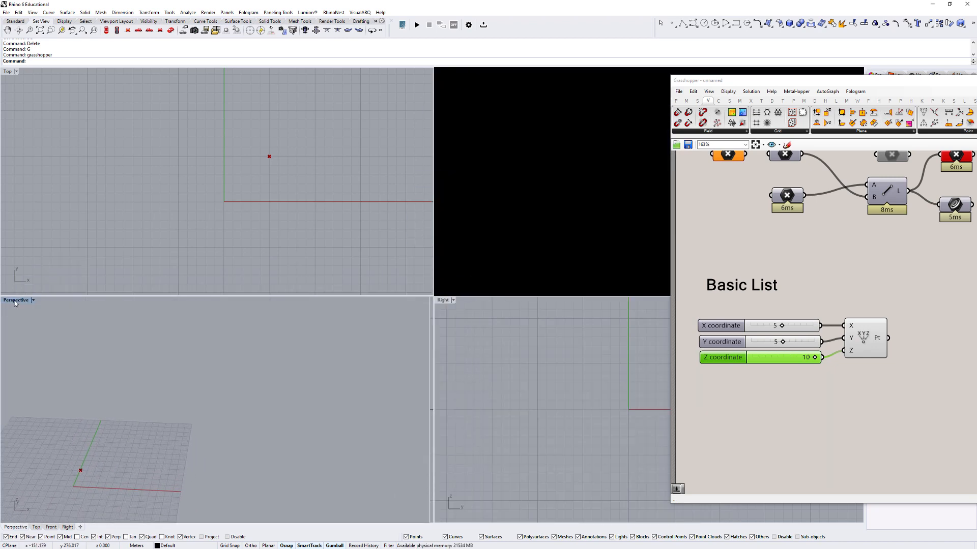
Move the Grasshopper window beside the Top and Perspective viewports and frame the constructed point in both views
{"action": "left_click_drag", "start_coordinate": [727, 80], "coordinate": [496, 76]}
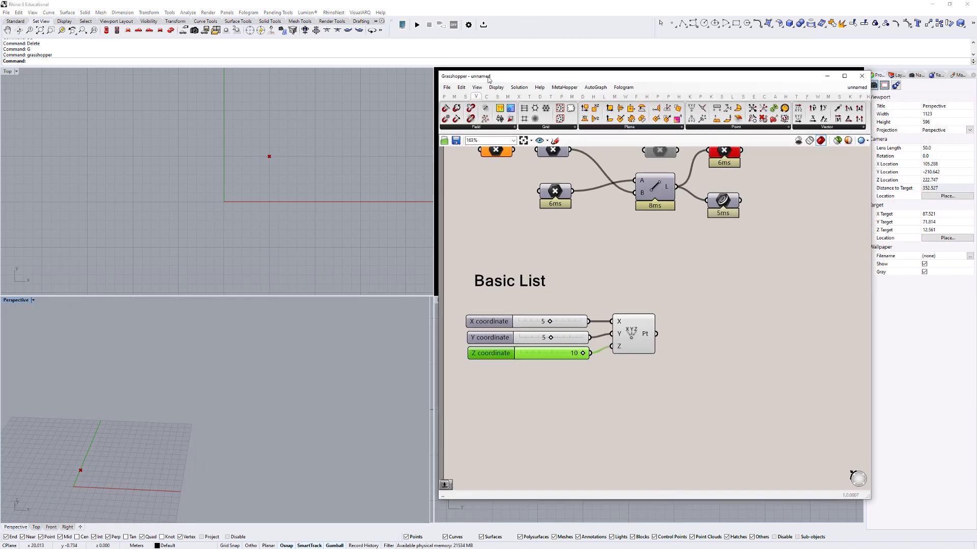
{"action": "right_click_drag", "start_coordinate": [295, 169], "coordinate": [127, 165]}
{"action": "scroll", "coordinate": [190, 420], "scroll_direction": "up", "scroll_amount": 3}
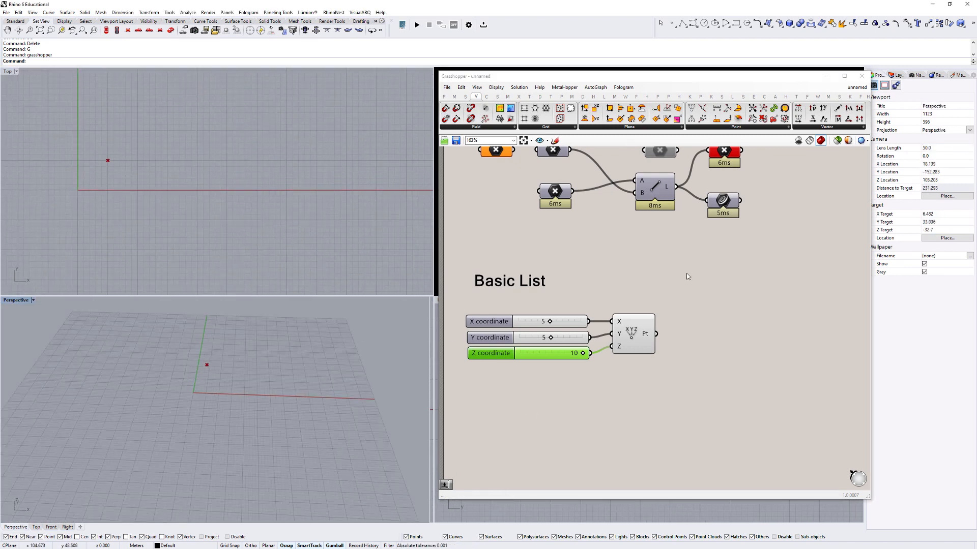
{"action": "scroll", "coordinate": [672, 298], "scroll_direction": "up", "scroll_amount": 2}
{"action": "right_click_drag", "start_coordinate": [711, 340], "coordinate": [719, 337]}
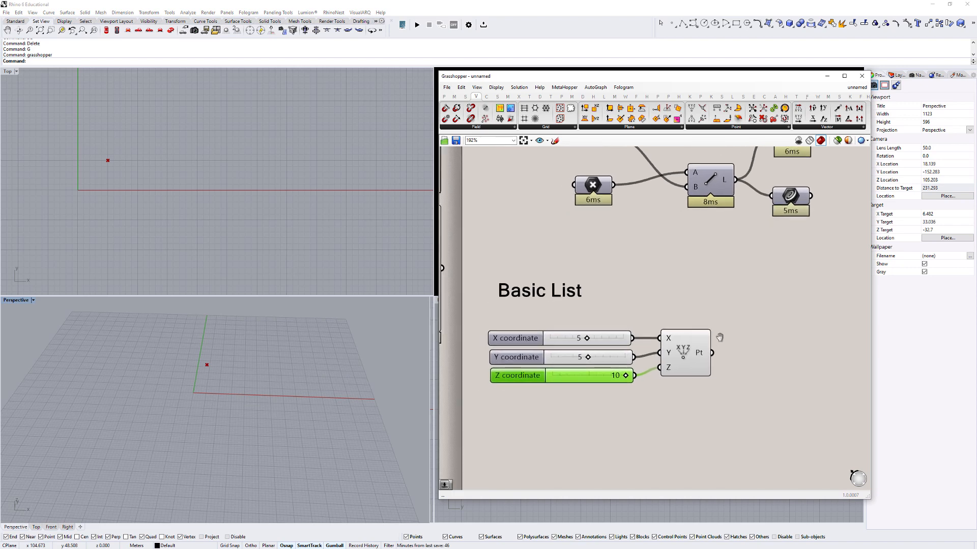
Search the components for circle and review the list of geometry parameter containers
{"action": "double_click", "coordinate": [804, 344]}
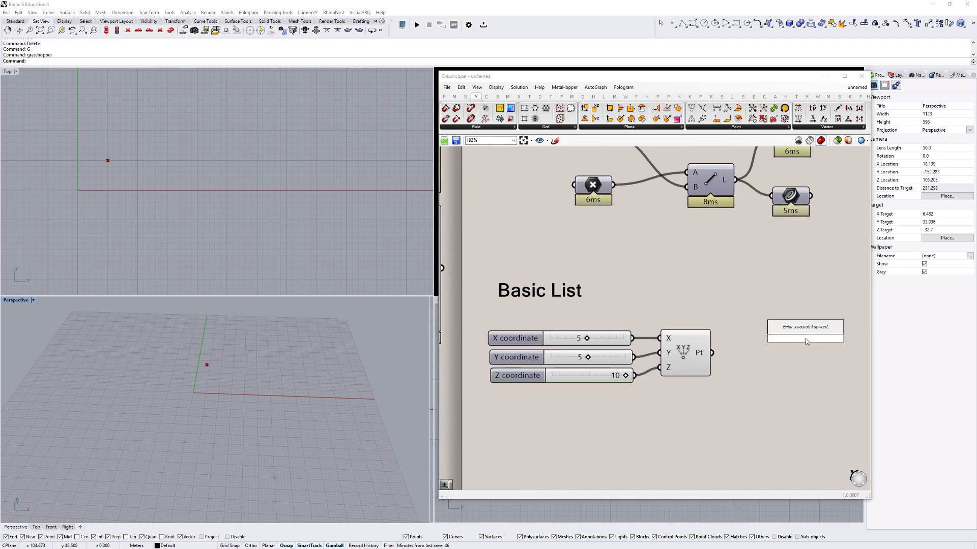
{"action": "type", "text": "circ"}
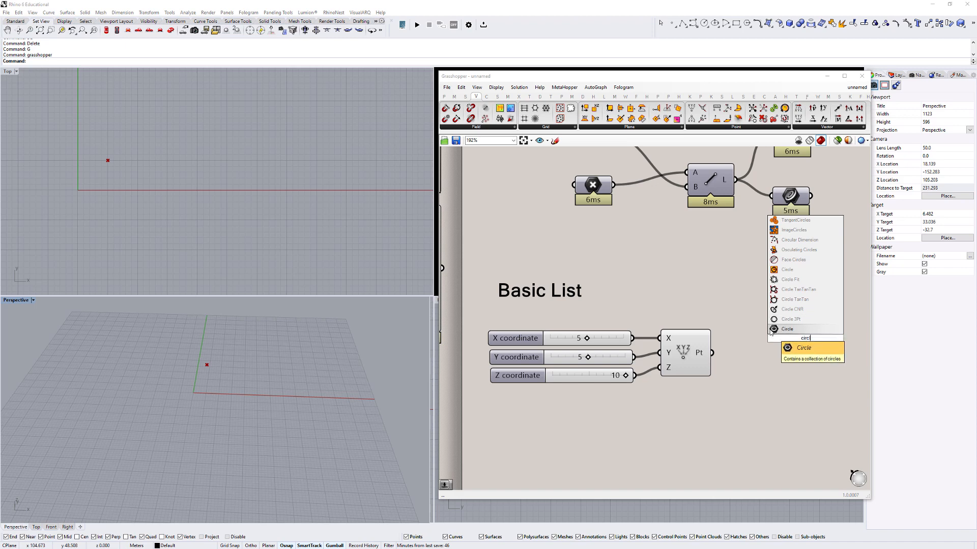
{"action": "left_click", "coordinate": [444, 96]}
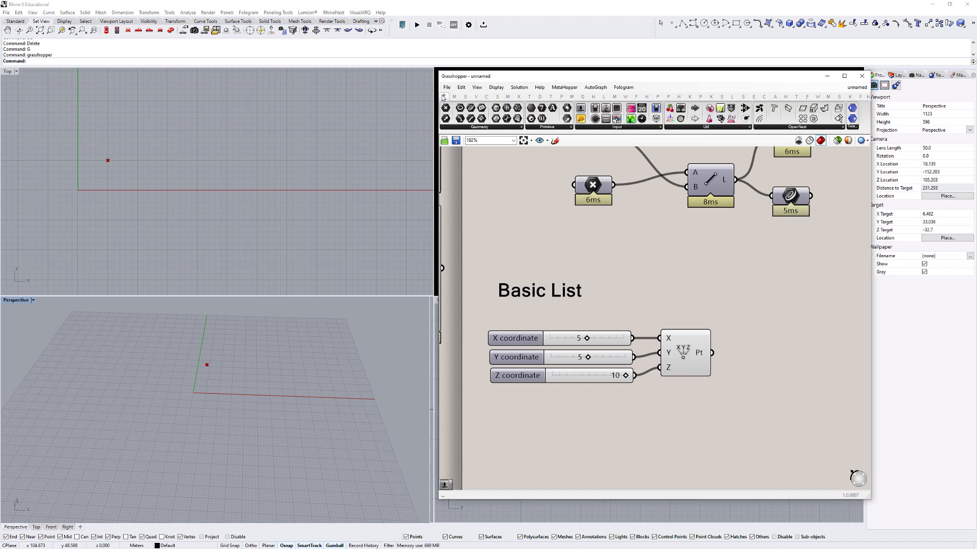
{"action": "left_click", "coordinate": [479, 126]}
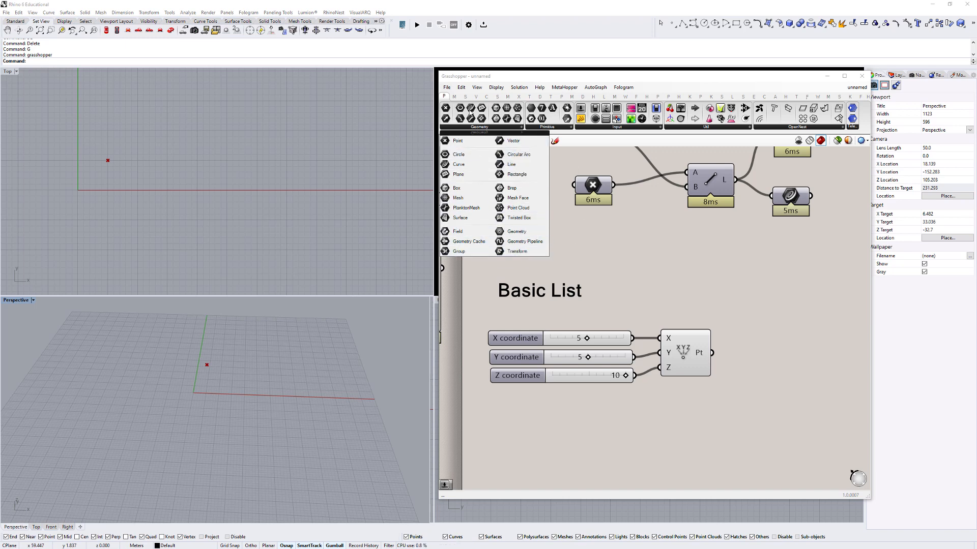
Add the Circle component defined by base plane and radius, placing it beside Construct Point
{"action": "double_click", "coordinate": [775, 331]}
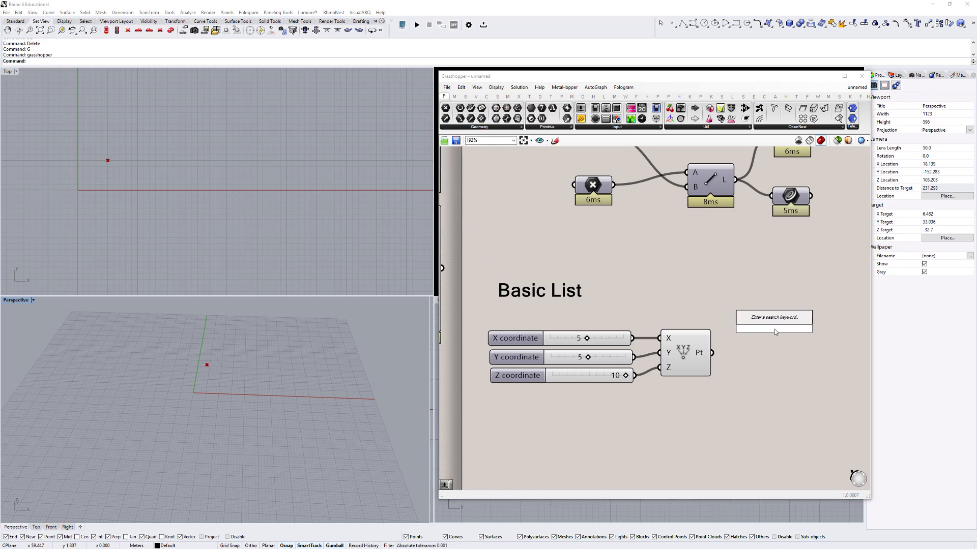
{"action": "type", "text": "circl"}
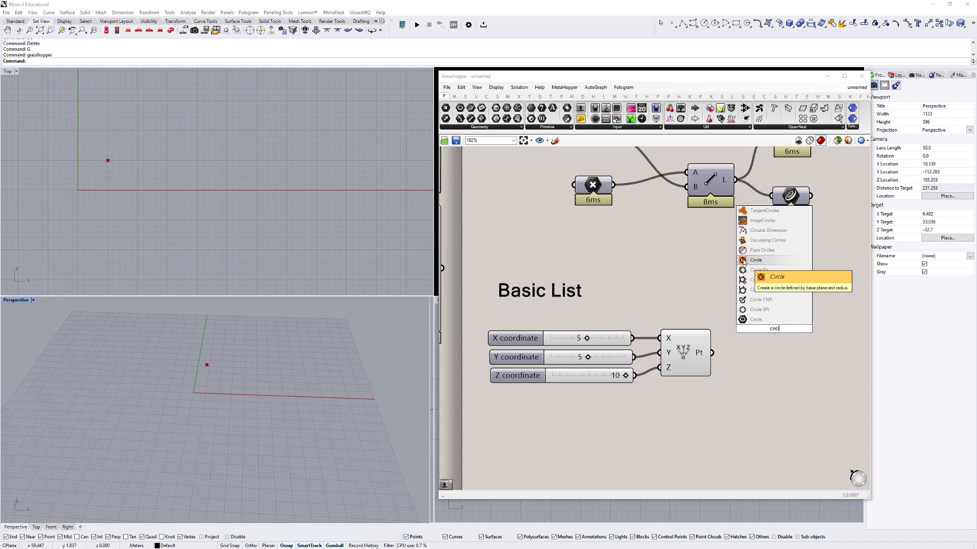
{"action": "left_click", "coordinate": [742, 260]}
{"action": "left_click_drag", "start_coordinate": [785, 327], "coordinate": [795, 350]}
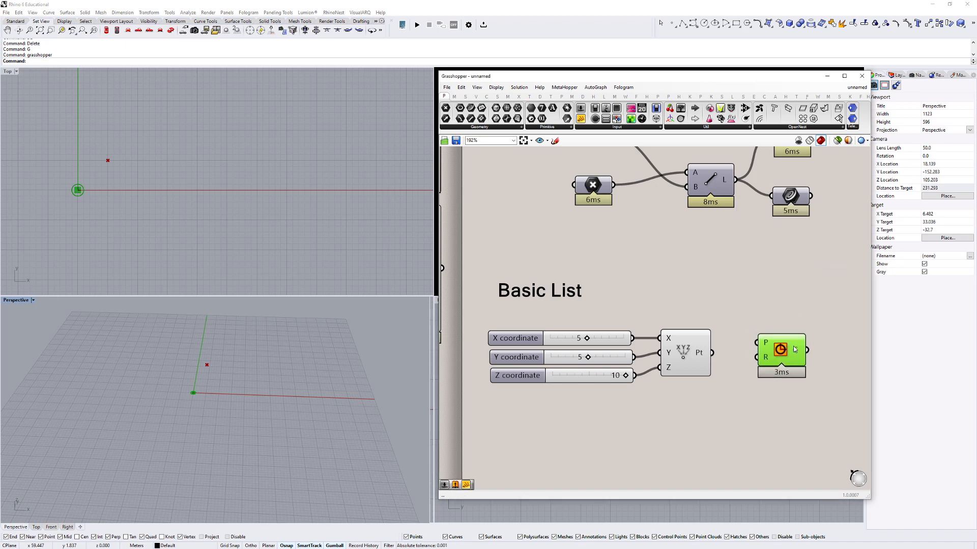
Connect Construct Point's Pt output to the Circle's P input and compare the circle's position in the Top viewport
{"action": "scroll", "coordinate": [795, 349], "scroll_direction": "up", "scroll_amount": 2}
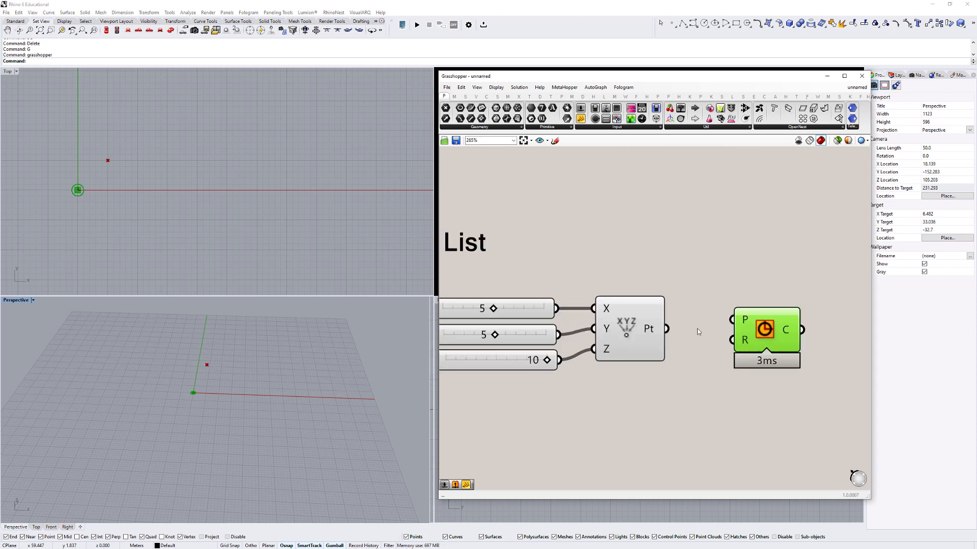
{"action": "left_click_drag", "start_coordinate": [667, 329], "coordinate": [746, 322]}
{"action": "key", "text": "super+Tab"}
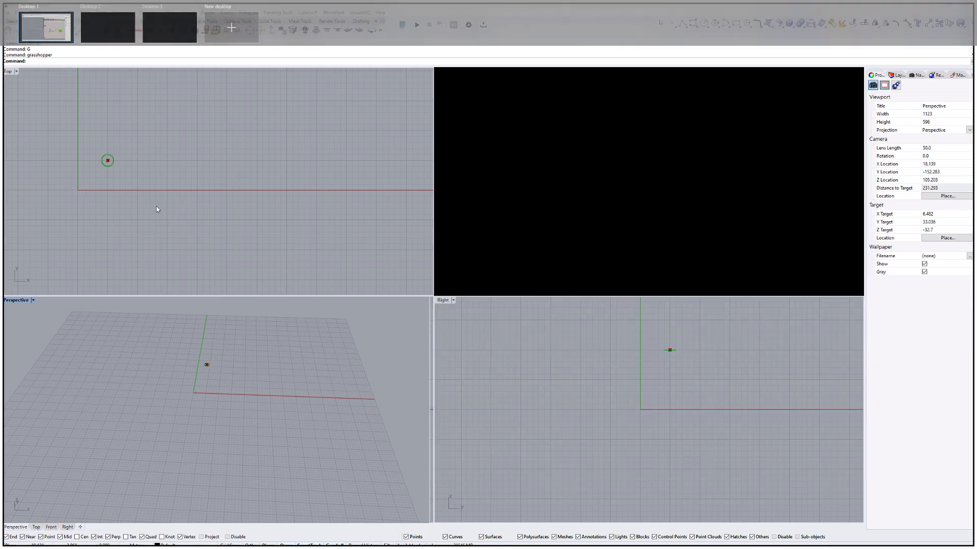
{"action": "left_click", "coordinate": [112, 166]}
{"action": "scroll", "coordinate": [119, 165], "scroll_direction": "up", "scroll_amount": 8}
{"action": "right_click_drag", "start_coordinate": [119, 166], "coordinate": [262, 191]}
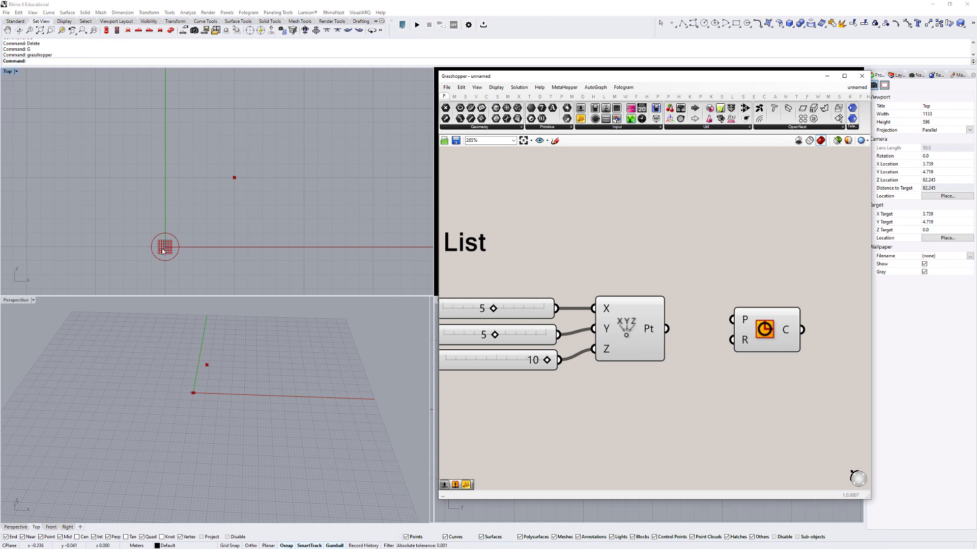
{"action": "mouse_move", "coordinate": [747, 321]}
{"action": "left_click_drag", "start_coordinate": [665, 329], "coordinate": [734, 322]}
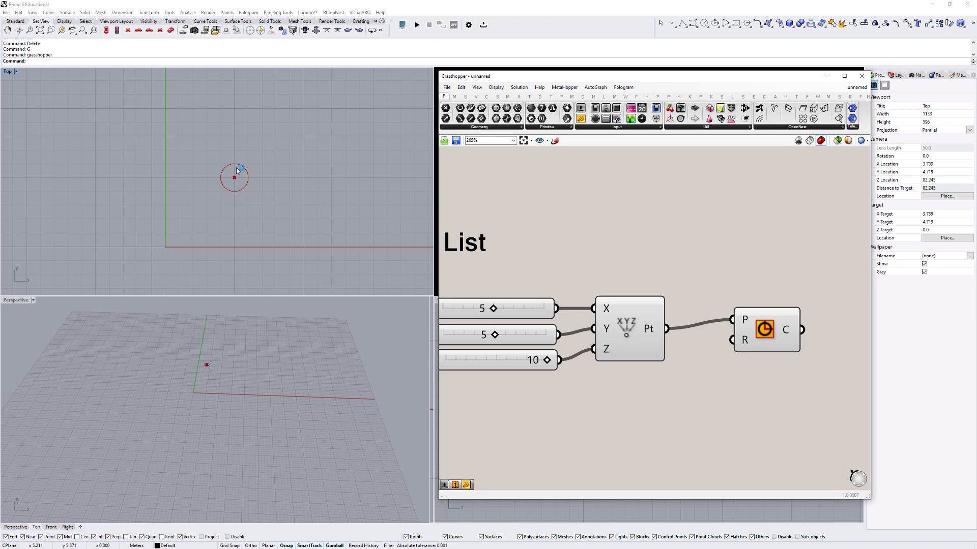
Move the circle by setting the X coordinate slider to 4, Y coordinate to 3 and Z coordinate to 5
{"action": "right_click_drag", "start_coordinate": [558, 290], "coordinate": [594, 291]}
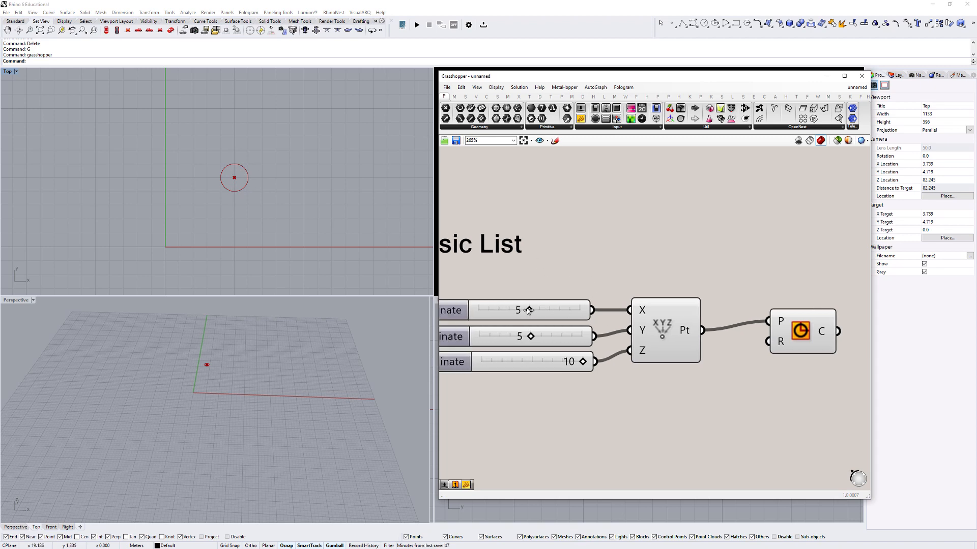
{"action": "left_click_drag", "start_coordinate": [529, 310], "coordinate": [488, 339]}
{"action": "right_click_drag", "start_coordinate": [532, 338], "coordinate": [592, 338]}
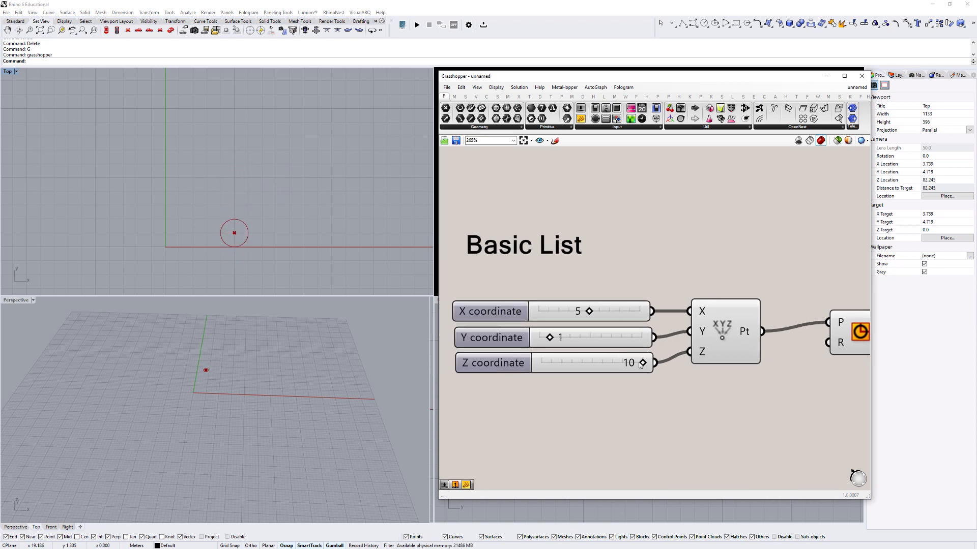
{"action": "right_click_drag", "start_coordinate": [260, 396], "coordinate": [227, 337]}
{"action": "scroll", "coordinate": [305, 346], "scroll_direction": "up", "scroll_amount": 3}
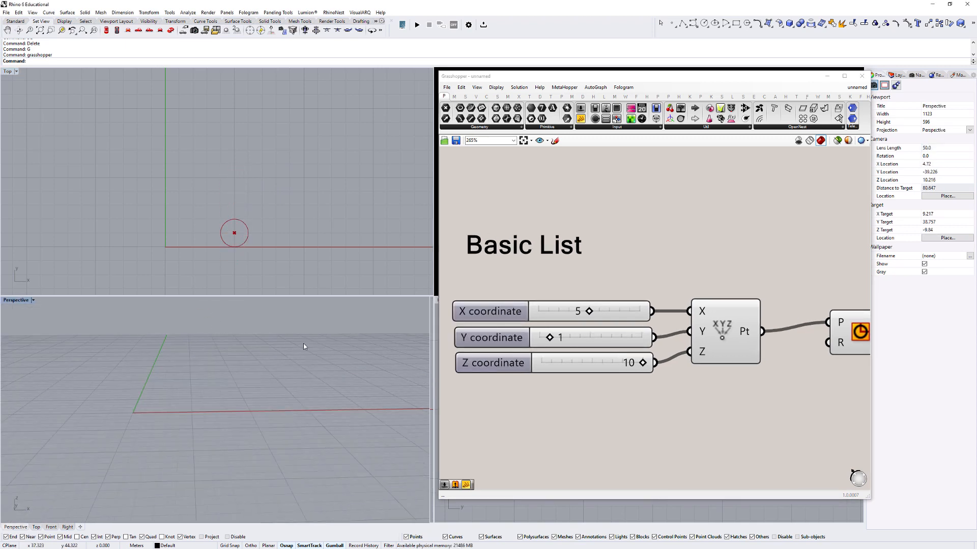
{"action": "scroll", "coordinate": [306, 346], "scroll_direction": "up", "scroll_amount": 2}
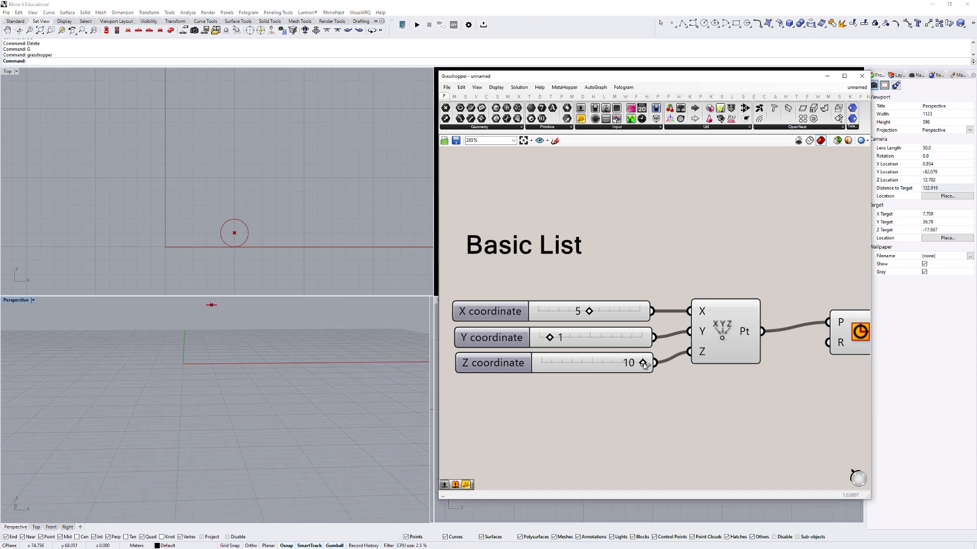
{"action": "left_click_drag", "start_coordinate": [643, 362], "coordinate": [603, 362]}
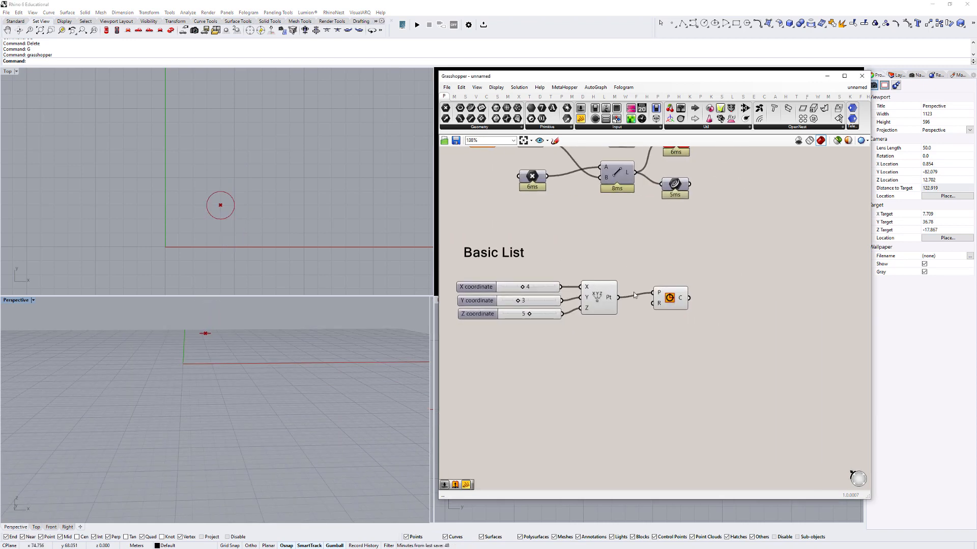
Highlight the Circle component and examine its radius input
{"action": "scroll", "coordinate": [656, 298], "scroll_direction": "up", "scroll_amount": 2}
{"action": "left_click", "coordinate": [686, 303]}
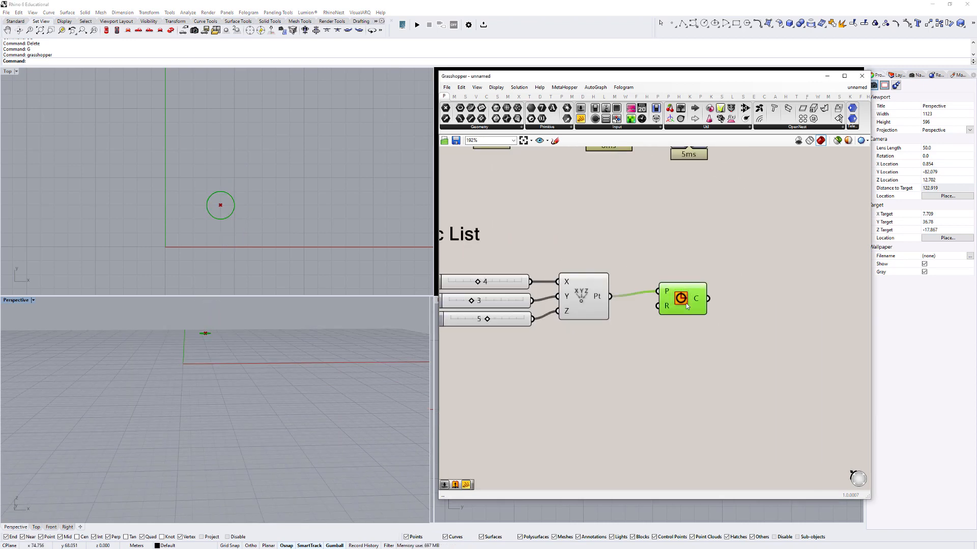
{"action": "scroll", "coordinate": [756, 291], "scroll_direction": "up", "scroll_amount": 3}
{"action": "mouse_move", "coordinate": [749, 303]}
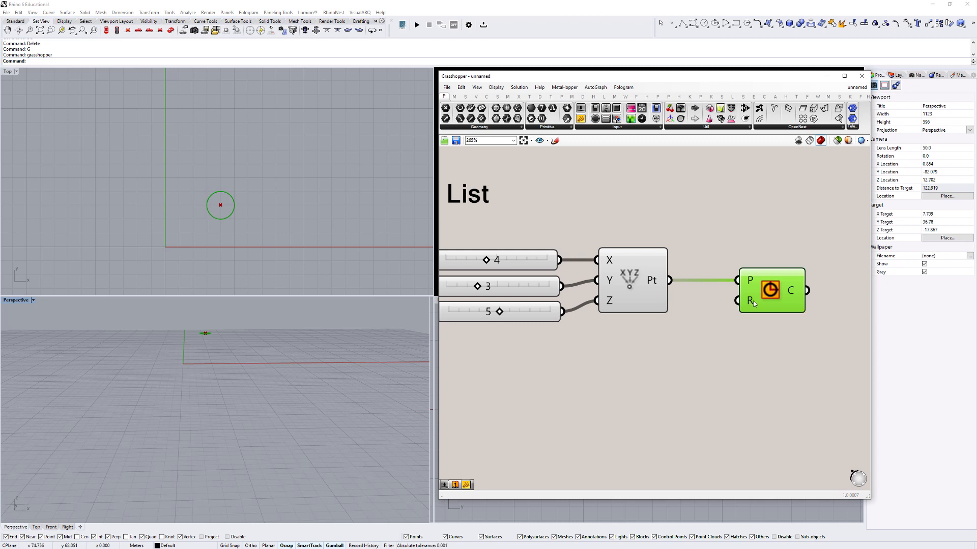
{"action": "double_click", "coordinate": [651, 355]}
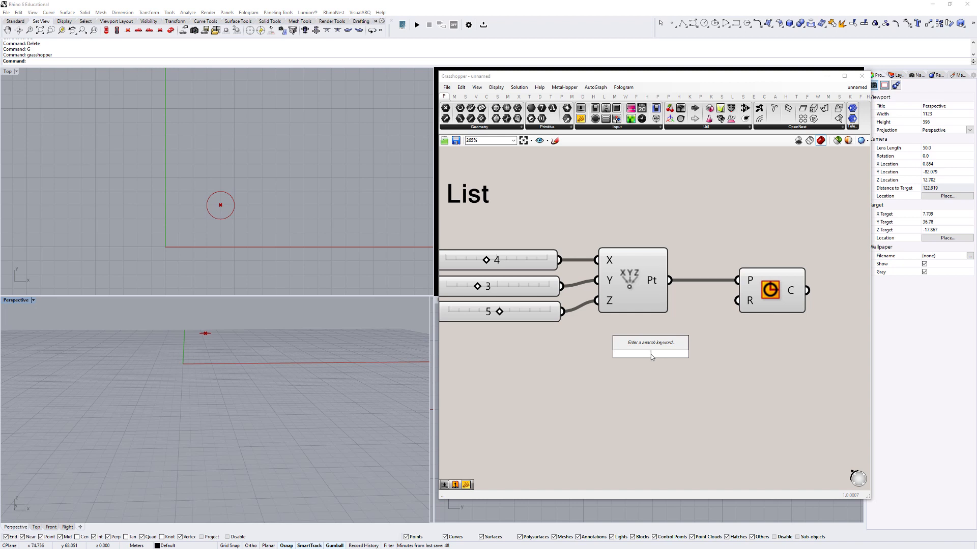
{"action": "type", "text": "5"}
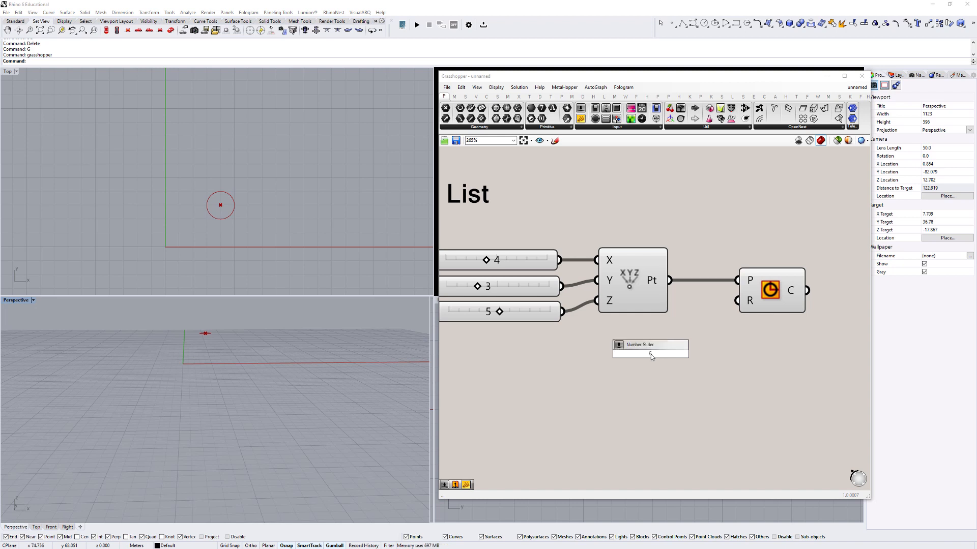
{"action": "key", "text": "Escape"}
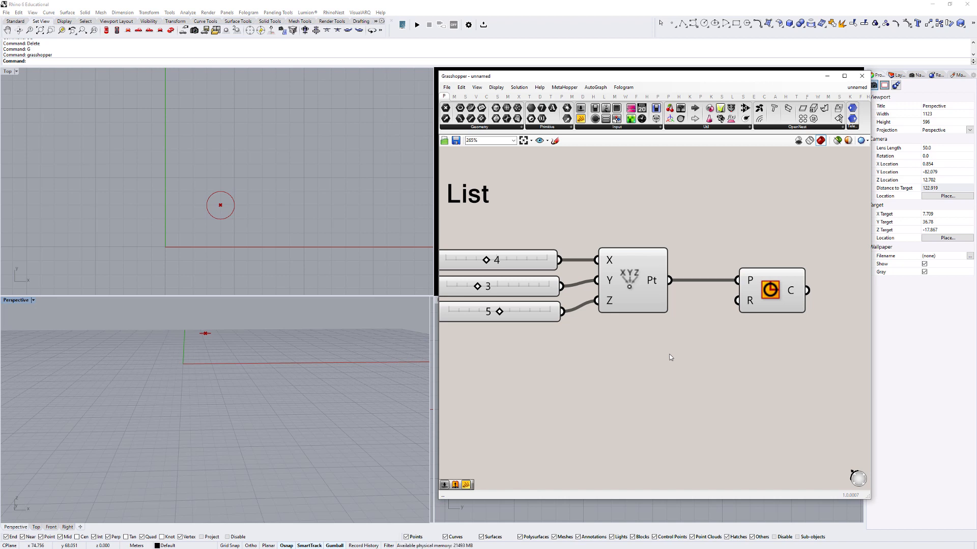
Add a number slider with value 5 below Construct Point and connect it to the Circle's R input
{"action": "double_click", "coordinate": [619, 359]}
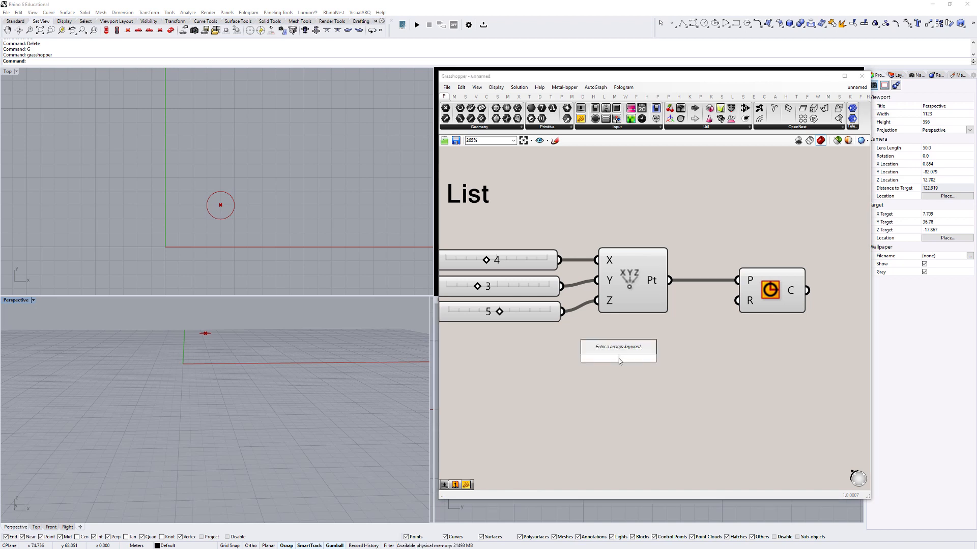
{"action": "type", "text": "5"}
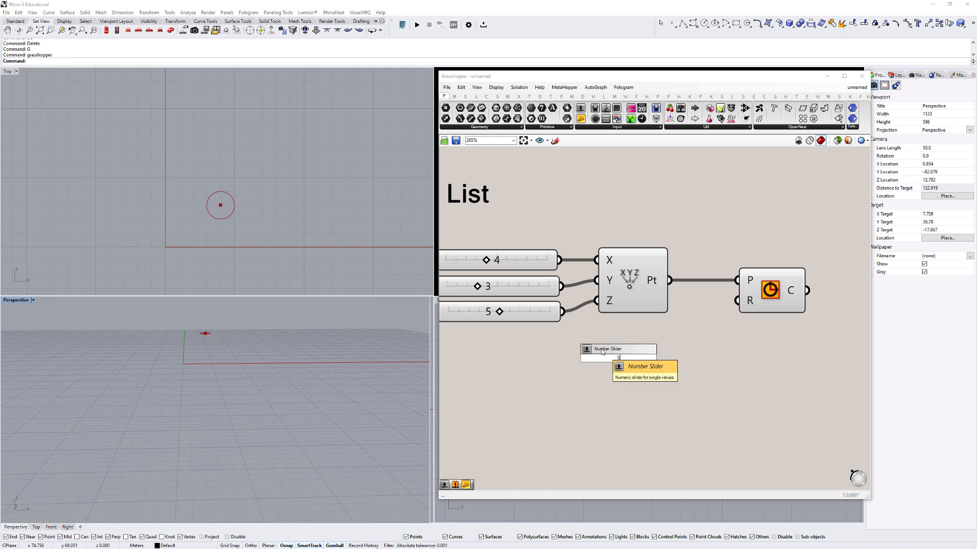
{"action": "key", "text": "Return"}
{"action": "left_click_drag", "start_coordinate": [702, 357], "coordinate": [738, 301]}
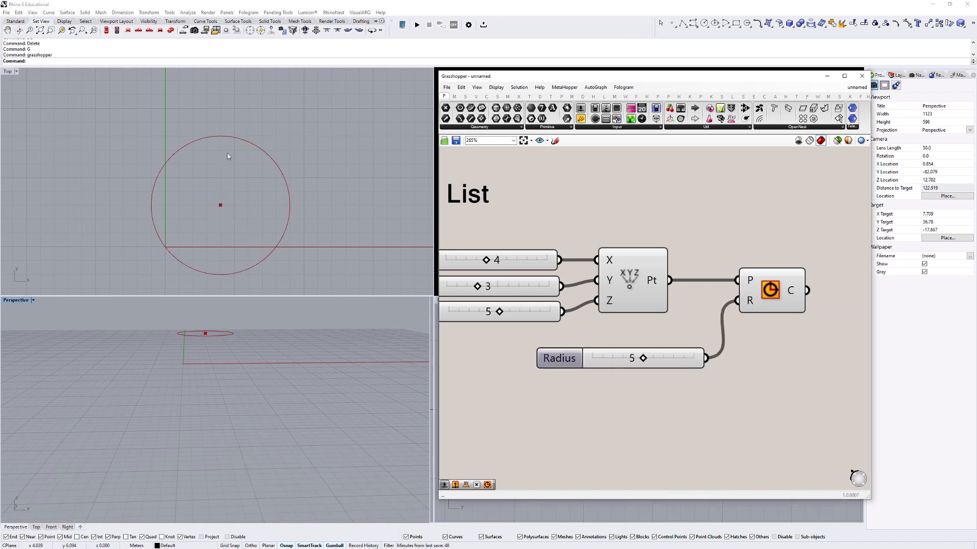
Try out the Radius slider, leaving it at 5, and set the X coordinate to 5 and the Z coordinate to 6
{"action": "right_click_drag", "start_coordinate": [286, 126], "coordinate": [311, 96]}
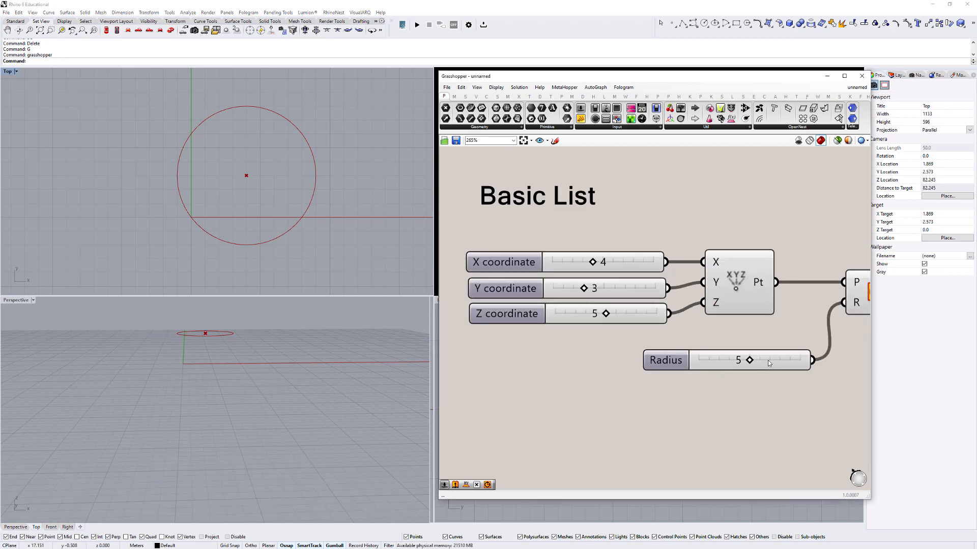
{"action": "mouse_move", "coordinate": [744, 359]}
{"action": "left_mouse_down"}
{"action": "mouse_move", "coordinate": [709, 361]}
{"action": "mouse_move", "coordinate": [781, 361]}
{"action": "mouse_move", "coordinate": [731, 361]}
{"action": "mouse_move", "coordinate": [748, 362]}
{"action": "left_mouse_up"}
{"action": "right_click_drag", "start_coordinate": [750, 363], "coordinate": [728, 384]}
{"action": "left_click_drag", "start_coordinate": [570, 285], "coordinate": [593, 335]}
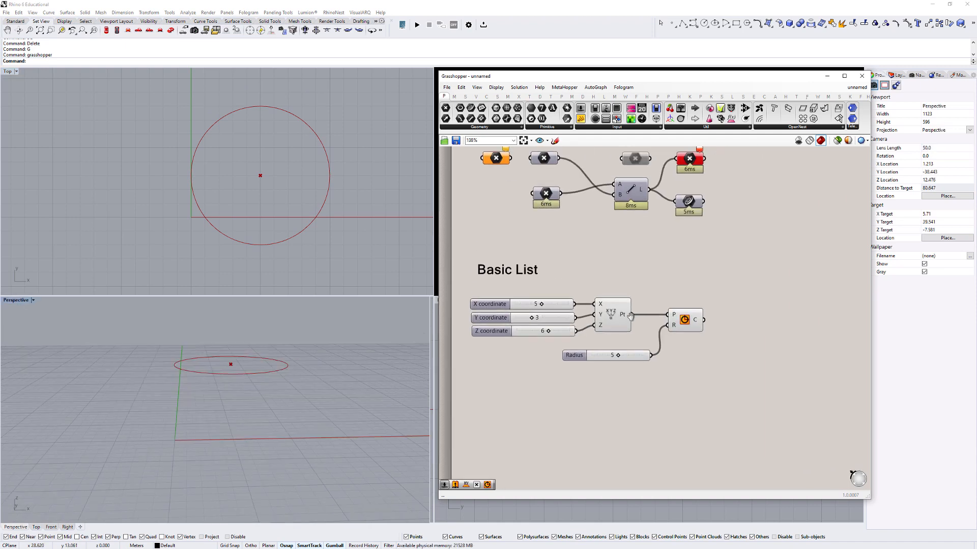
Add a Divide Curve component to the Basic List example, placed after the Circle component
{"action": "scroll", "coordinate": [634, 354], "scroll_direction": "down", "scroll_amount": 2}
{"action": "right_click_drag", "start_coordinate": [644, 338], "coordinate": [630, 375]}
{"action": "scroll", "coordinate": [661, 335], "scroll_direction": "up", "scroll_amount": 3}
{"action": "scroll", "coordinate": [715, 360], "scroll_direction": "up", "scroll_amount": 1}
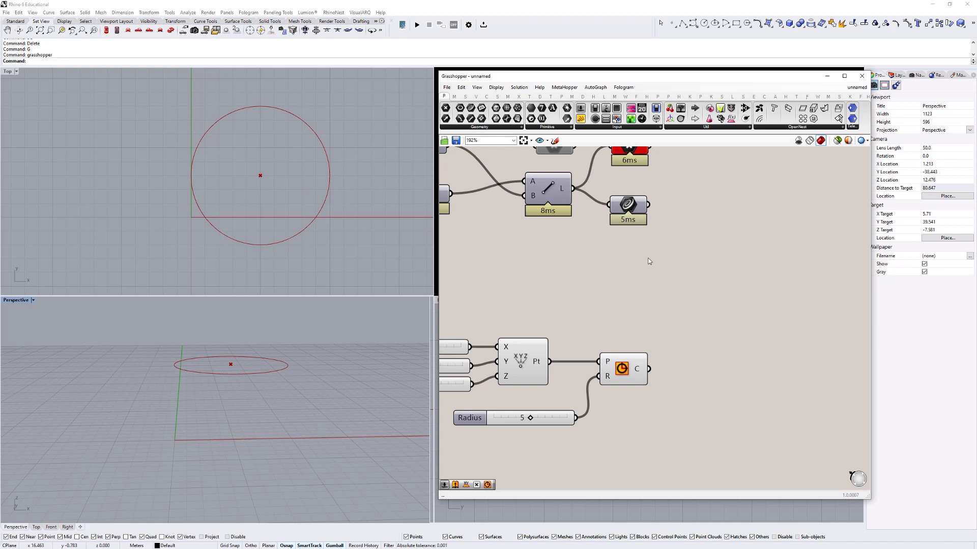
{"action": "double_click", "coordinate": [722, 358]}
{"action": "type", "text": "divi"}
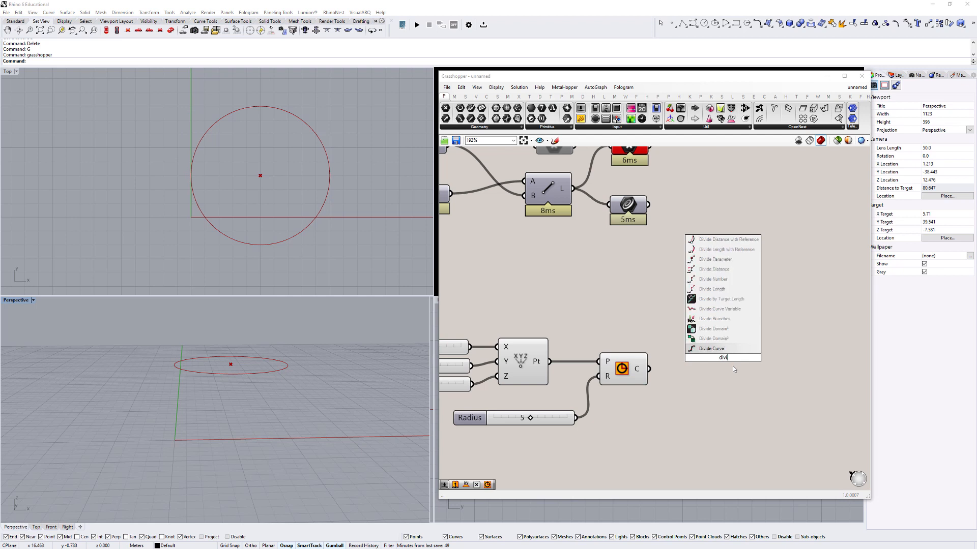
{"action": "type", "text": "de cur"}
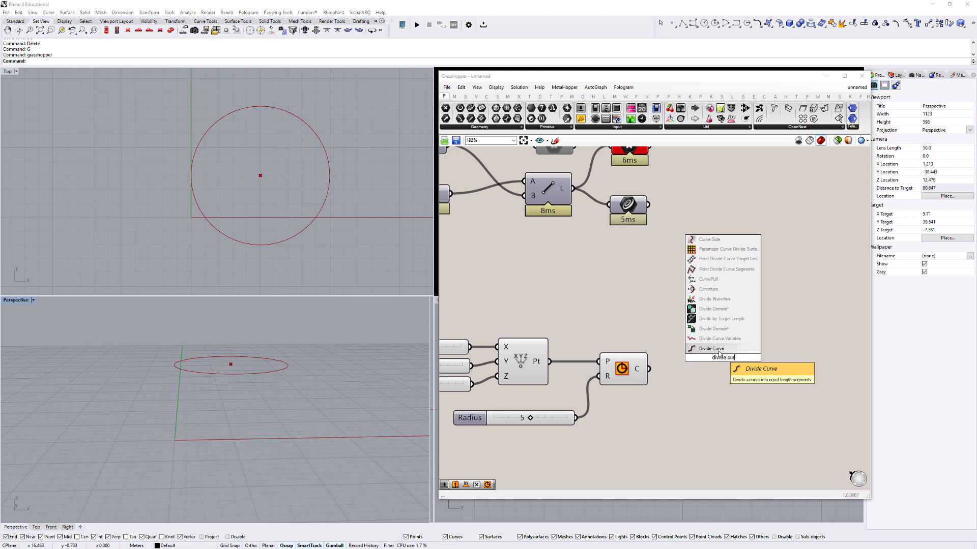
{"action": "left_click", "coordinate": [719, 352]}
{"action": "left_click_drag", "start_coordinate": [719, 351], "coordinate": [739, 373]}
{"action": "right_click_drag", "start_coordinate": [675, 363], "coordinate": [743, 333]}
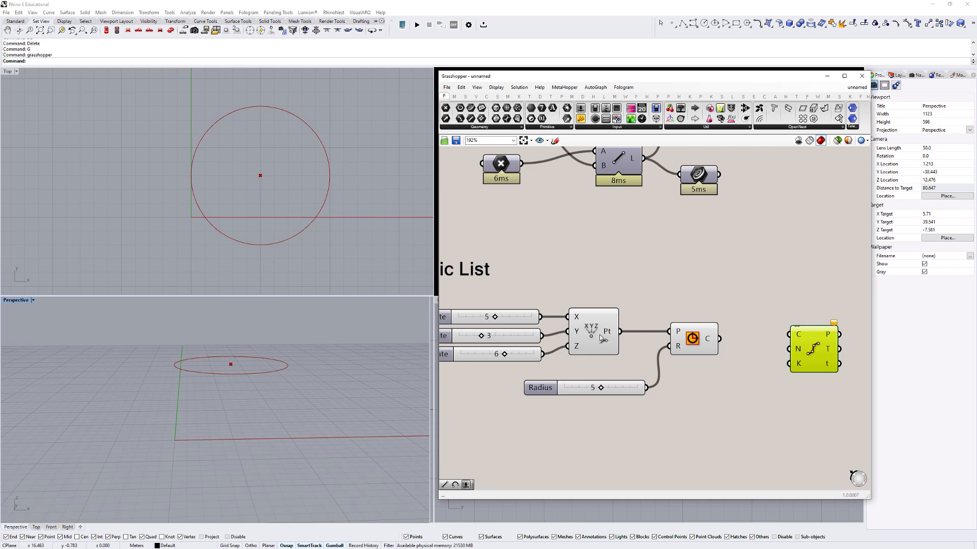
Connect the Circle's C output to the C input of Divide Curve and deselect the component
{"action": "right_click_drag", "start_coordinate": [213, 358], "coordinate": [252, 428]}
{"action": "scroll", "coordinate": [255, 435], "scroll_direction": "down", "scroll_amount": 2}
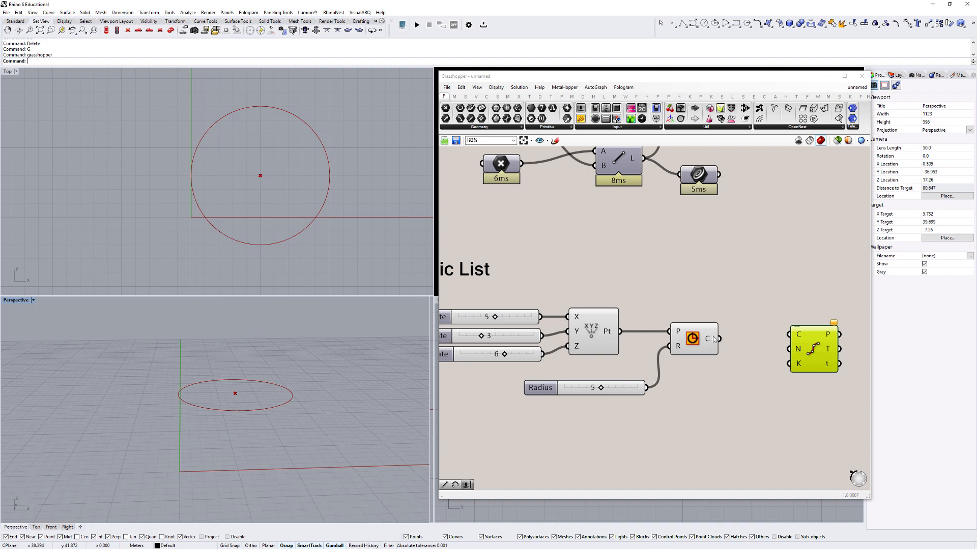
{"action": "left_click_drag", "start_coordinate": [718, 338], "coordinate": [789, 339]}
{"action": "left_click", "coordinate": [794, 317]}
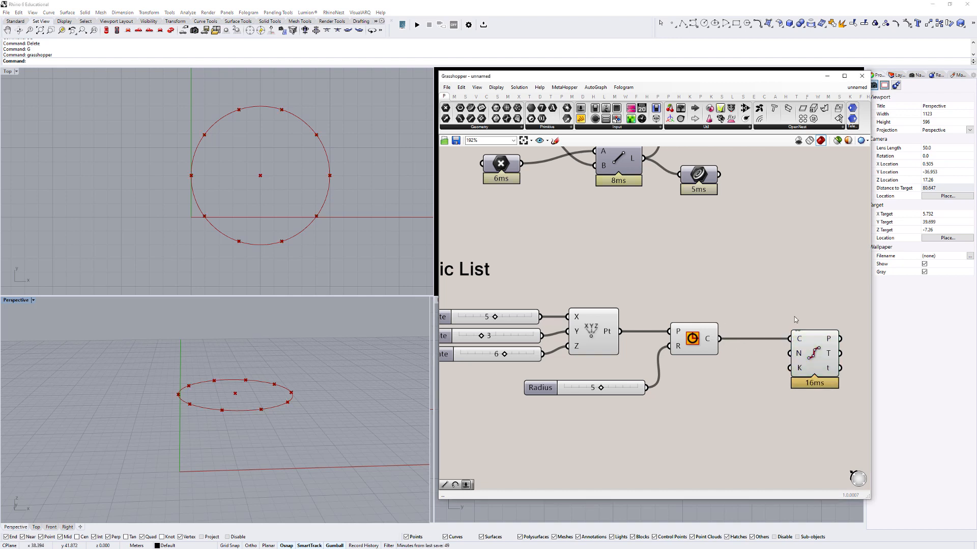
Undo the last canvas edit and reconnect the Circle's C output to the C input of Divide Curve
{"action": "right_click_drag", "start_coordinate": [820, 353], "coordinate": [737, 349]}
{"action": "left_click", "coordinate": [739, 303]}
{"action": "left_click_drag", "start_coordinate": [717, 333], "coordinate": [734, 338]}
{"action": "key", "text": "ctrl+z"}
{"action": "left_click_drag", "start_coordinate": [644, 333], "coordinate": [705, 332]}
{"action": "left_click", "coordinate": [816, 353]}
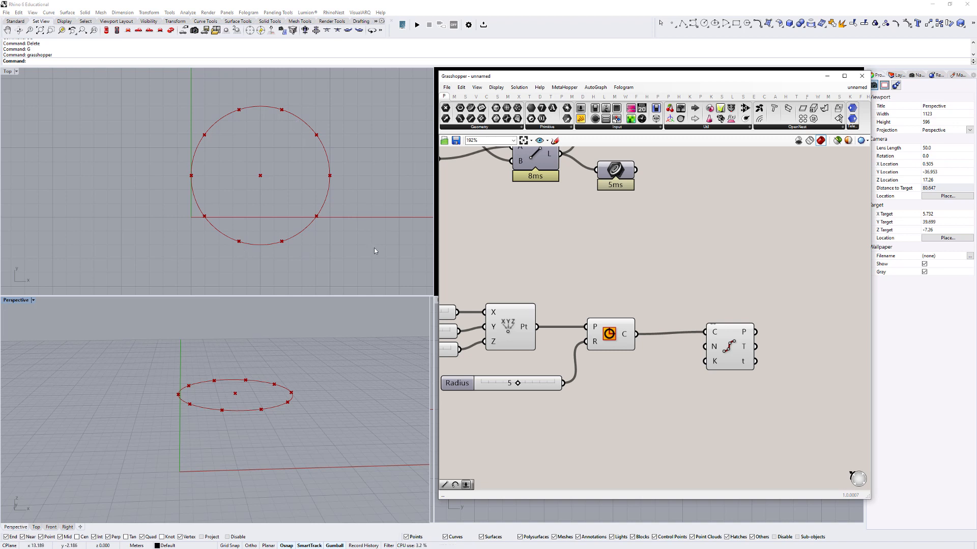
Inspect the Count (N) input of Divide Curve and highlight its division points on the circle
{"action": "mouse_move", "coordinate": [716, 348]}
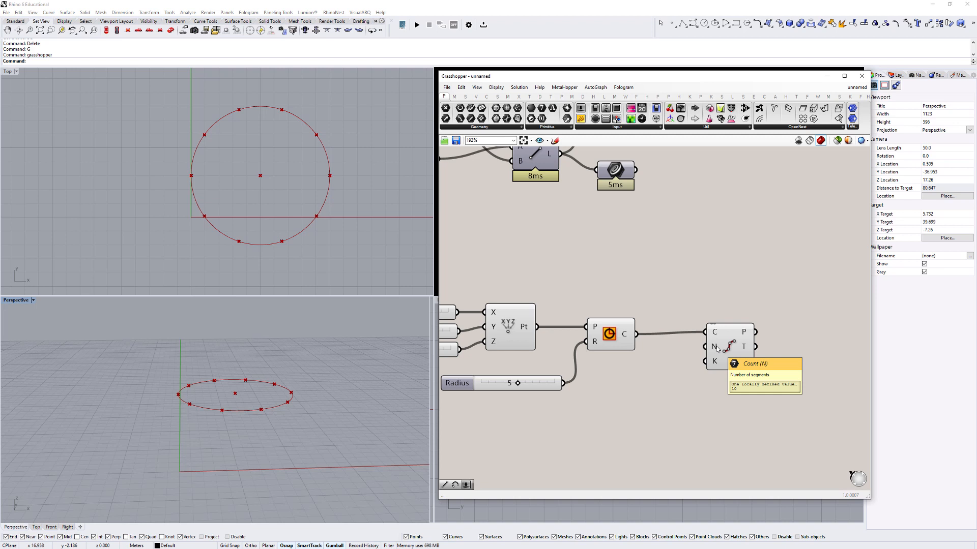
{"action": "left_click_drag", "start_coordinate": [717, 349], "coordinate": [723, 353]}
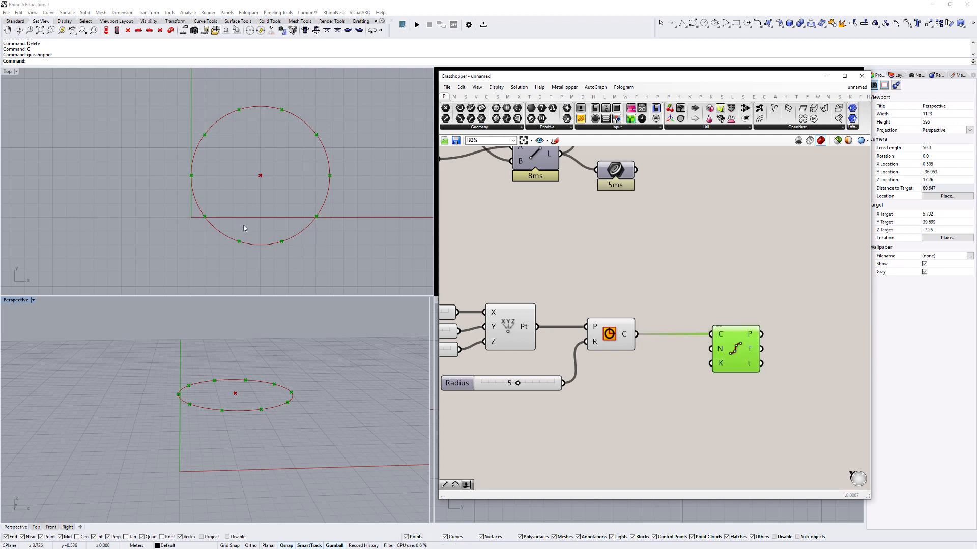
{"action": "left_click", "coordinate": [616, 421]}
Add a number slider with value 5 below the Circle component and connect it to the N input of Divide Curve
{"action": "right_click_drag", "start_coordinate": [616, 420], "coordinate": [658, 395]}
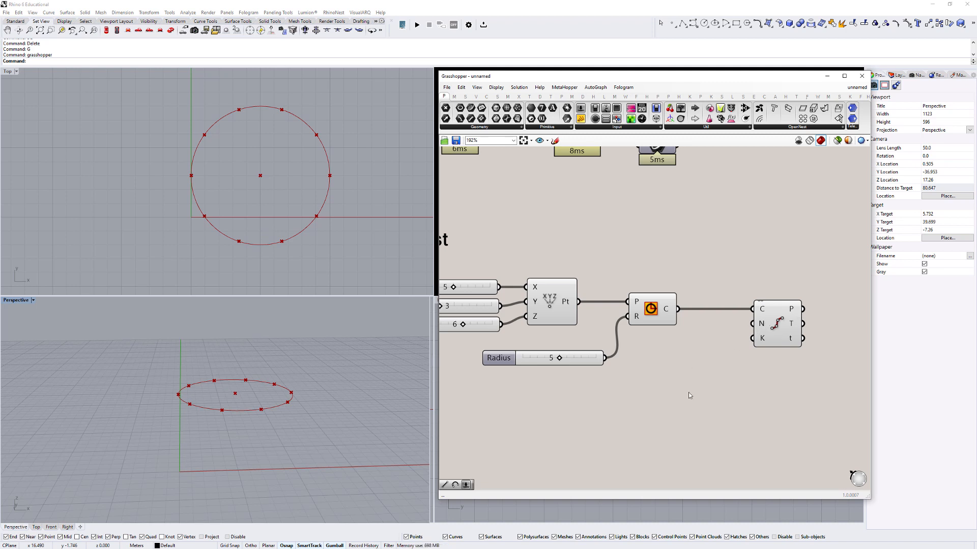
{"action": "double_click", "coordinate": [678, 392]}
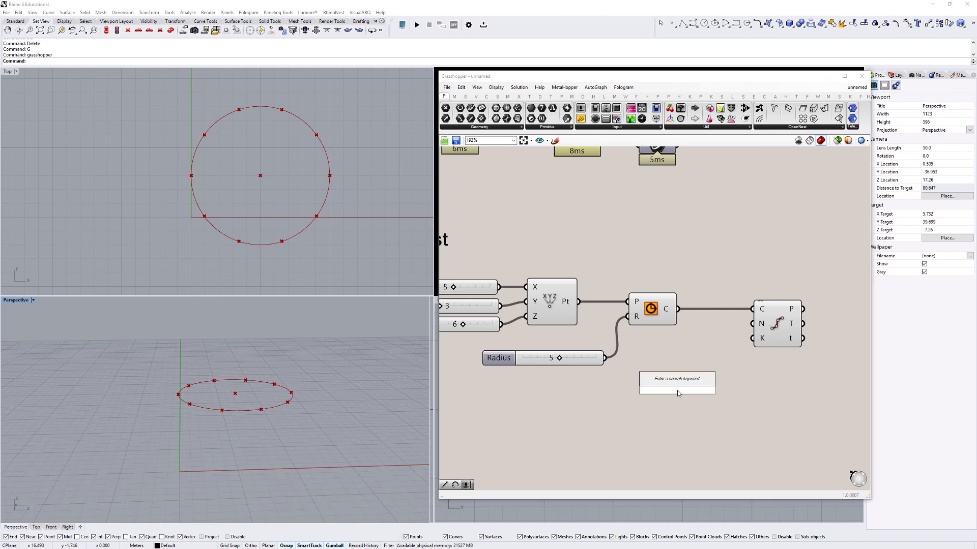
{"action": "type", "text": "5"}
{"action": "key", "text": "Return"}
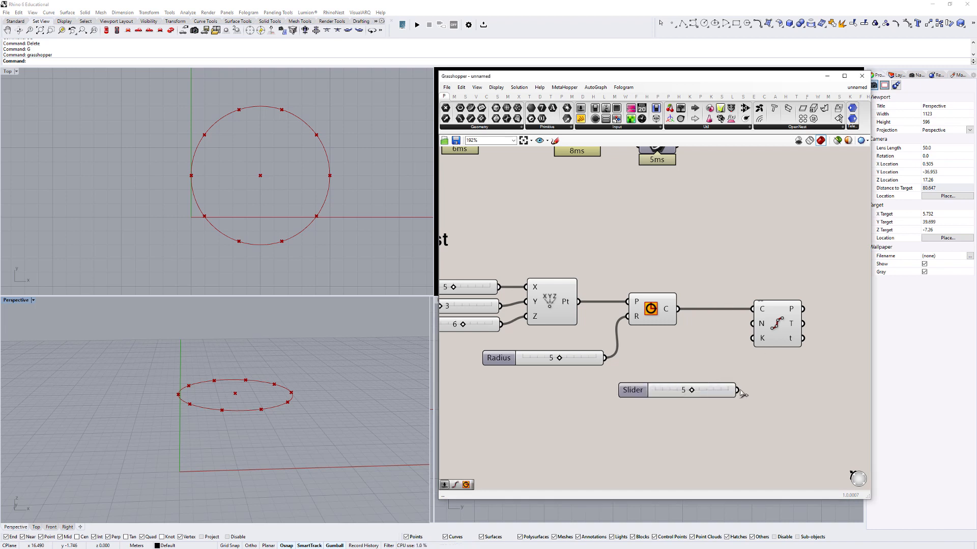
{"action": "left_click_drag", "start_coordinate": [738, 390], "coordinate": [761, 324]}
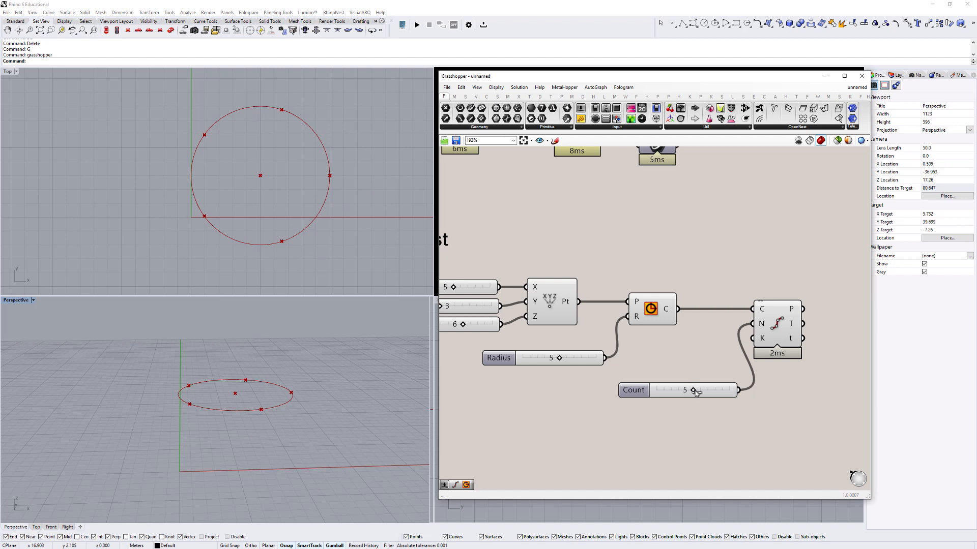
Set the Count slider to 9, the Radius slider to 3 and the Y coordinate slider to 5
{"action": "left_click_drag", "start_coordinate": [692, 389], "coordinate": [731, 395]}
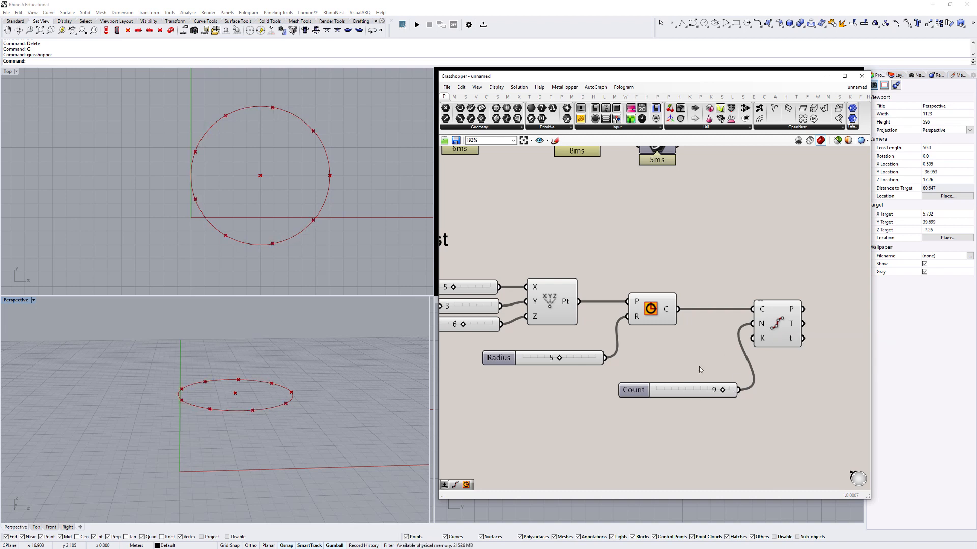
{"action": "mouse_move", "coordinate": [559, 358]}
{"action": "left_mouse_down"}
{"action": "mouse_move", "coordinate": [539, 363]}
{"action": "mouse_move", "coordinate": [577, 365]}
{"action": "mouse_move", "coordinate": [544, 370]}
{"action": "left_mouse_up"}
{"action": "right_click_drag", "start_coordinate": [563, 367], "coordinate": [696, 373]}
{"action": "left_click_drag", "start_coordinate": [586, 297], "coordinate": [583, 316]}
Tidy the layout by moving Divide Curve closer to the Circle component and shifting the Count slider towards the Radius slider
{"action": "scroll", "coordinate": [707, 341], "scroll_direction": "down", "scroll_amount": 3}
{"action": "scroll", "coordinate": [714, 329], "scroll_direction": "up", "scroll_amount": 2}
{"action": "left_click_drag", "start_coordinate": [714, 330], "coordinate": [674, 330]}
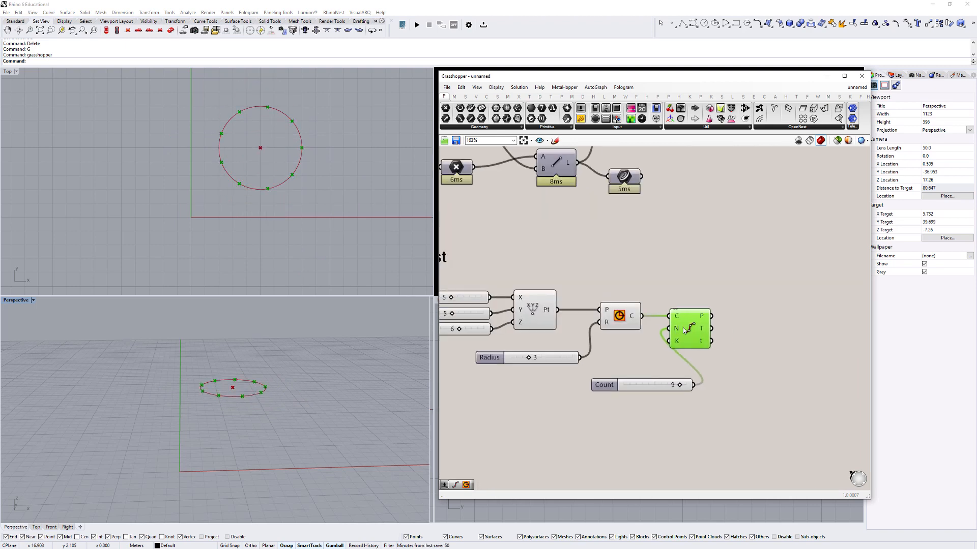
{"action": "left_click_drag", "start_coordinate": [604, 385], "coordinate": [552, 385]}
{"action": "scroll", "coordinate": [786, 339], "scroll_direction": "up", "scroll_amount": 2}
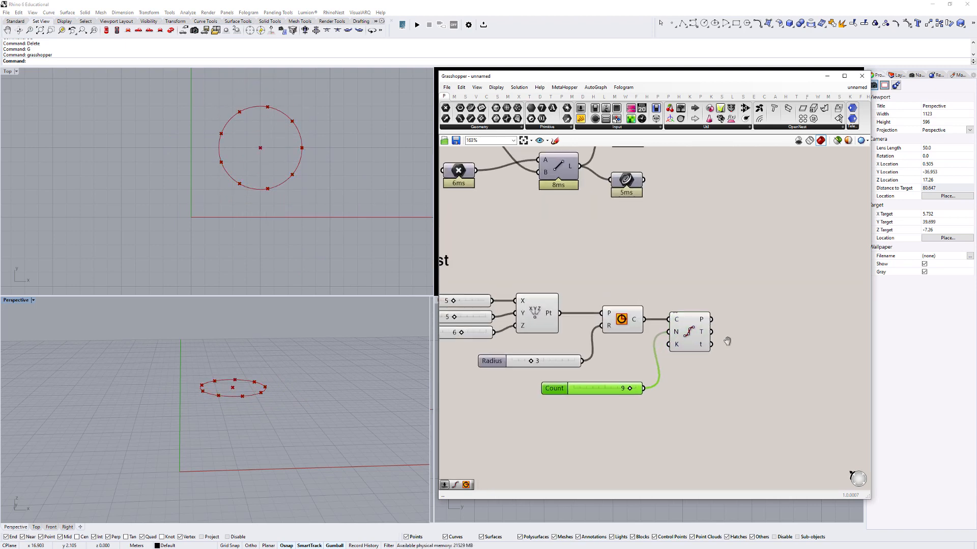
Add a Point List component to the Basic List example, placed above and beyond Divide Curve
{"action": "double_click", "coordinate": [771, 334]}
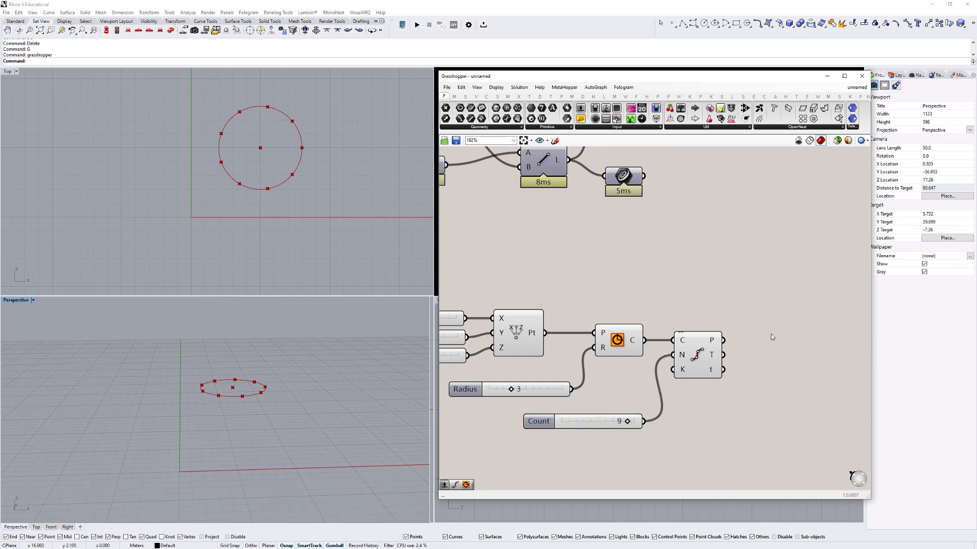
{"action": "type", "text": "point list"}
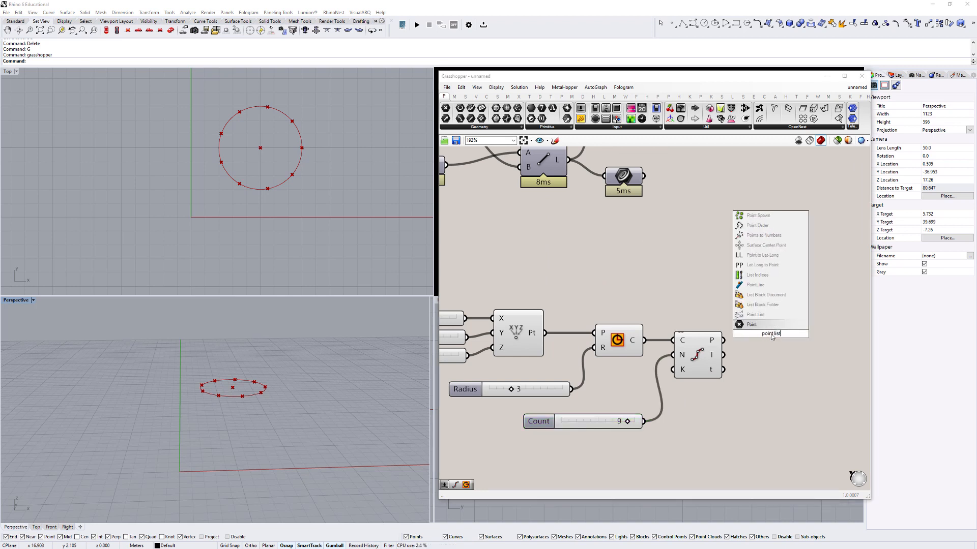
{"action": "left_click", "coordinate": [774, 326]}
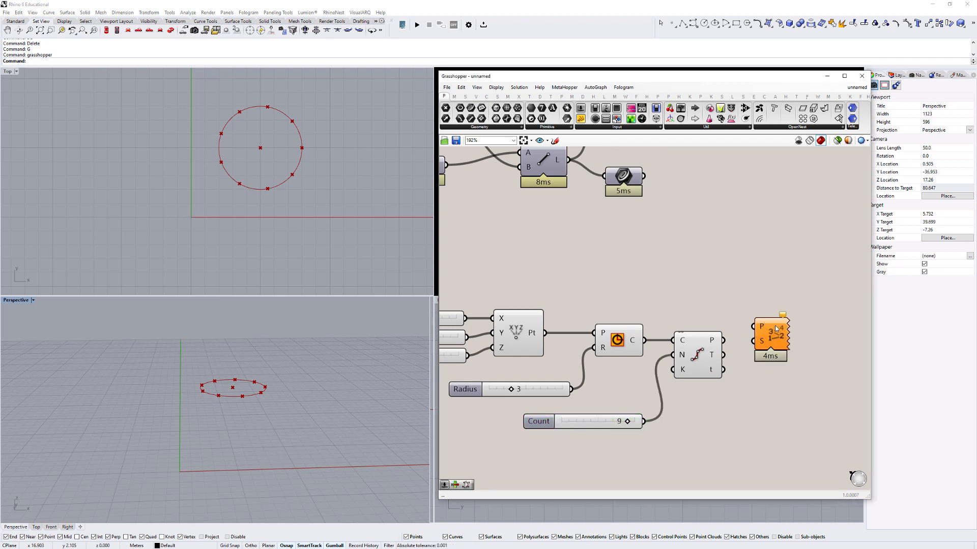
{"action": "left_click_drag", "start_coordinate": [771, 328], "coordinate": [779, 306]}
{"action": "right_click_drag", "start_coordinate": [780, 305], "coordinate": [778, 354]}
{"action": "left_click_drag", "start_coordinate": [761, 365], "coordinate": [764, 358]}
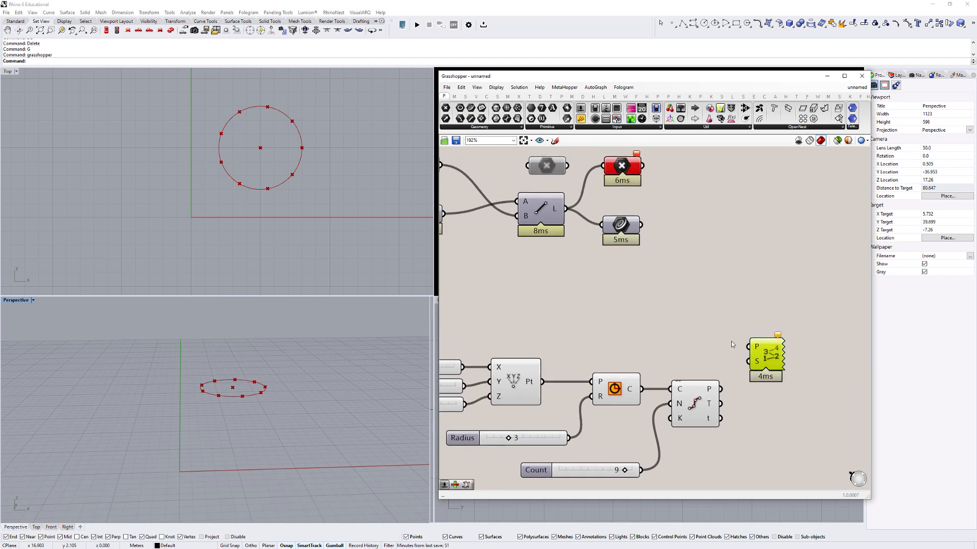
Connect Divide Curve's P output to the P input of Point List and check the division points in the Top view
{"action": "scroll", "coordinate": [264, 105], "scroll_direction": "up", "scroll_amount": 2}
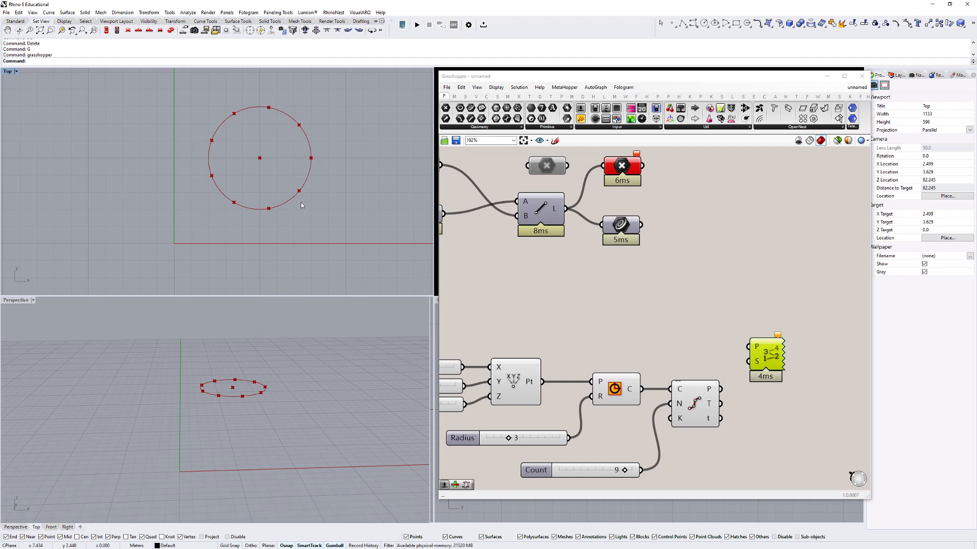
{"action": "right_click_drag", "start_coordinate": [726, 393], "coordinate": [686, 366]}
{"action": "mouse_move", "coordinate": [671, 364]}
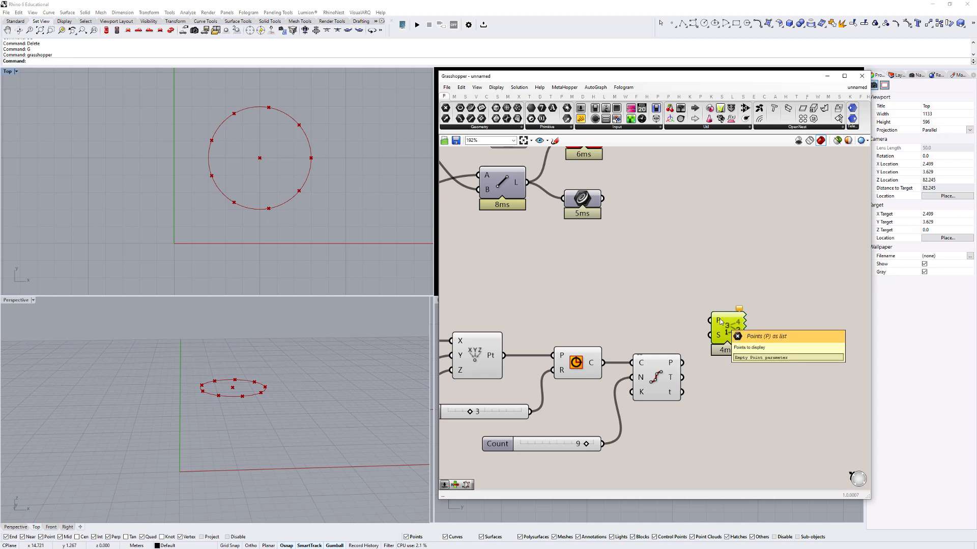
{"action": "left_click_drag", "start_coordinate": [683, 367], "coordinate": [738, 327]}
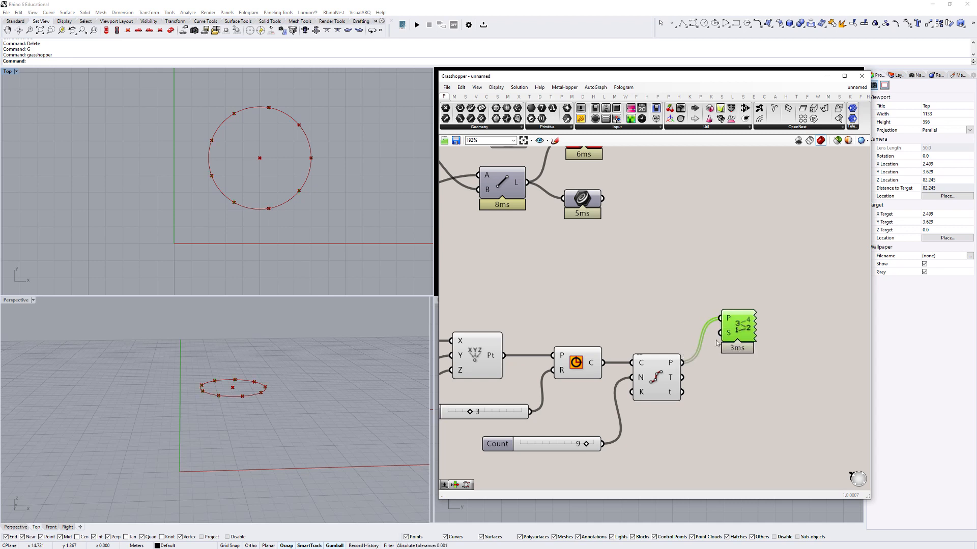
{"action": "scroll", "coordinate": [267, 100], "scroll_direction": "up", "scroll_amount": 8}
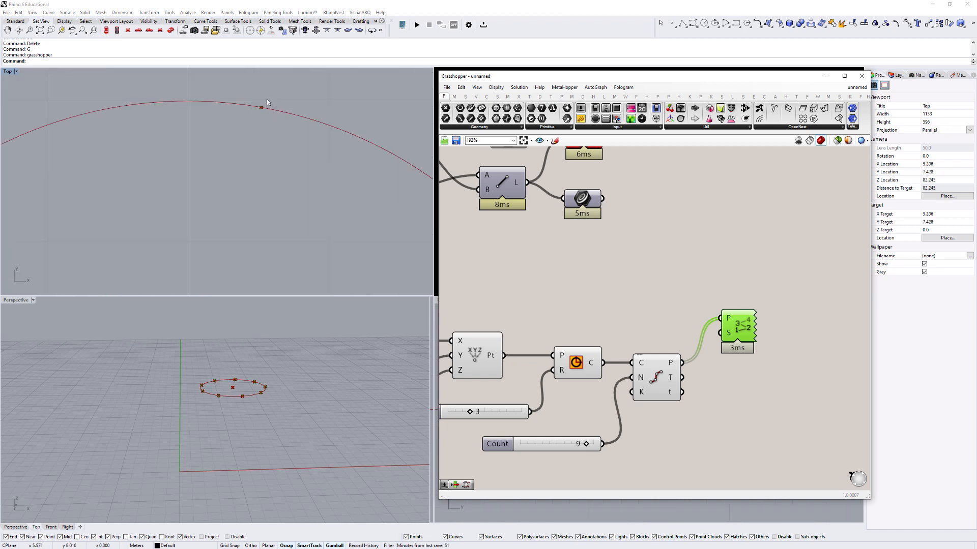
{"action": "scroll", "coordinate": [264, 108], "scroll_direction": "down", "scroll_amount": 8}
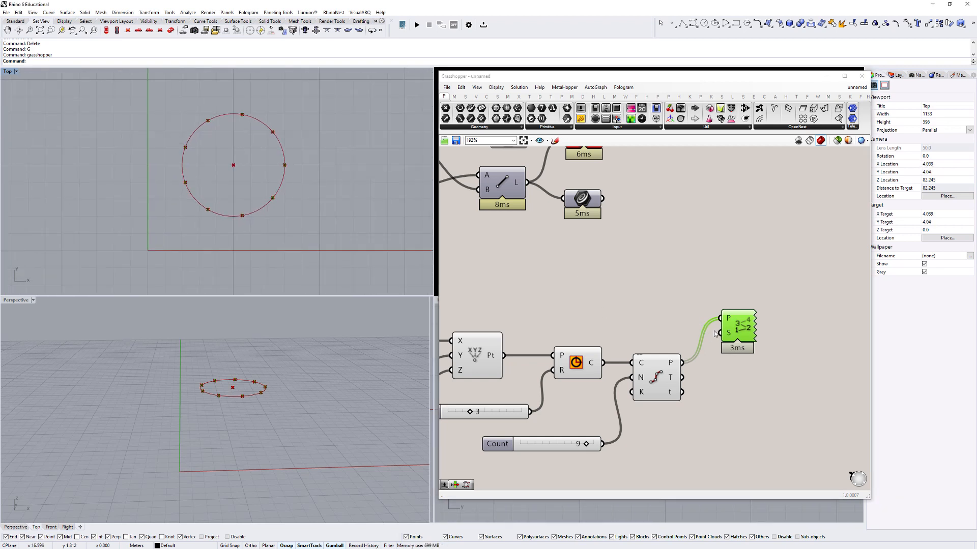
Add a number slider with value 1 above Divide Curve and connect it to the S input of Point List
{"action": "double_click", "coordinate": [648, 333]}
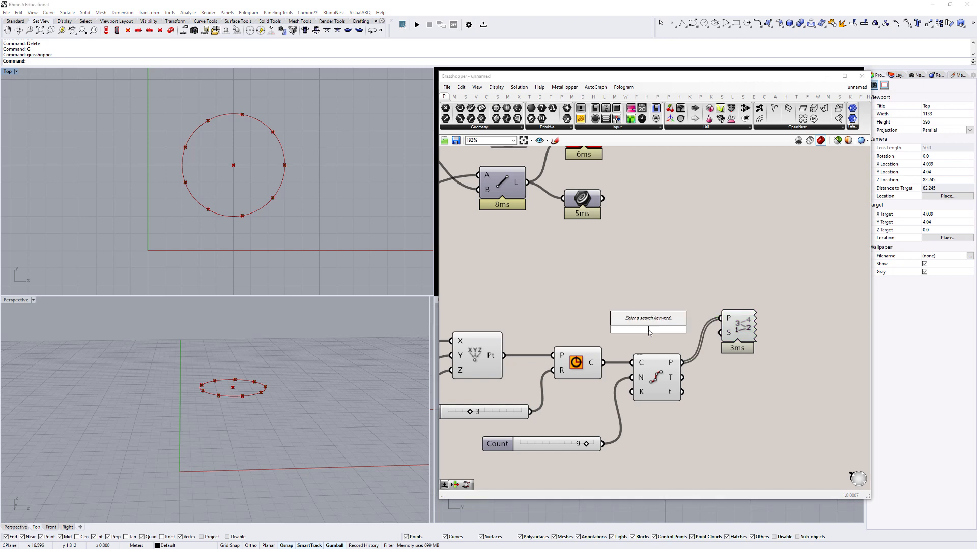
{"action": "type", "text": "1"}
{"action": "key", "text": "Return"}
{"action": "left_click_drag", "start_coordinate": [707, 329], "coordinate": [745, 322]}
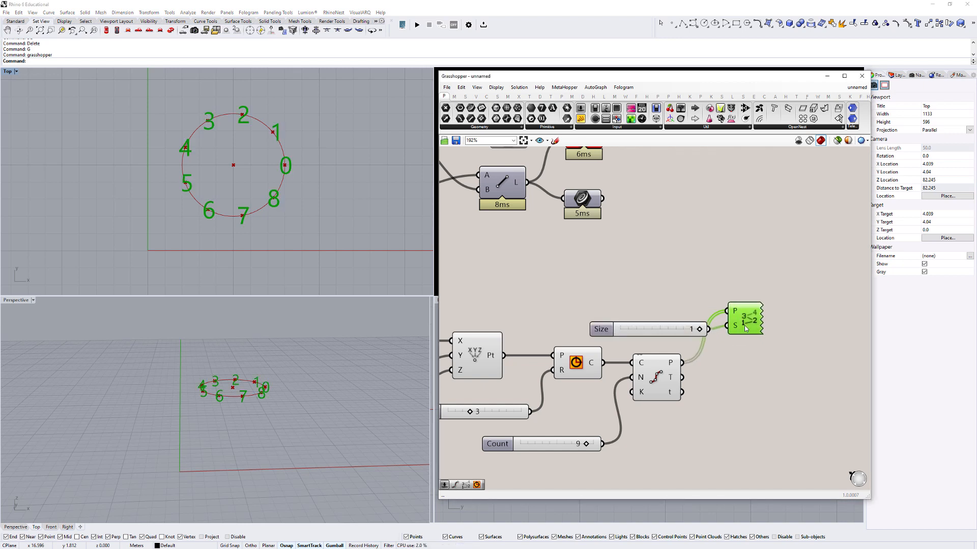
{"action": "left_click", "coordinate": [684, 285]}
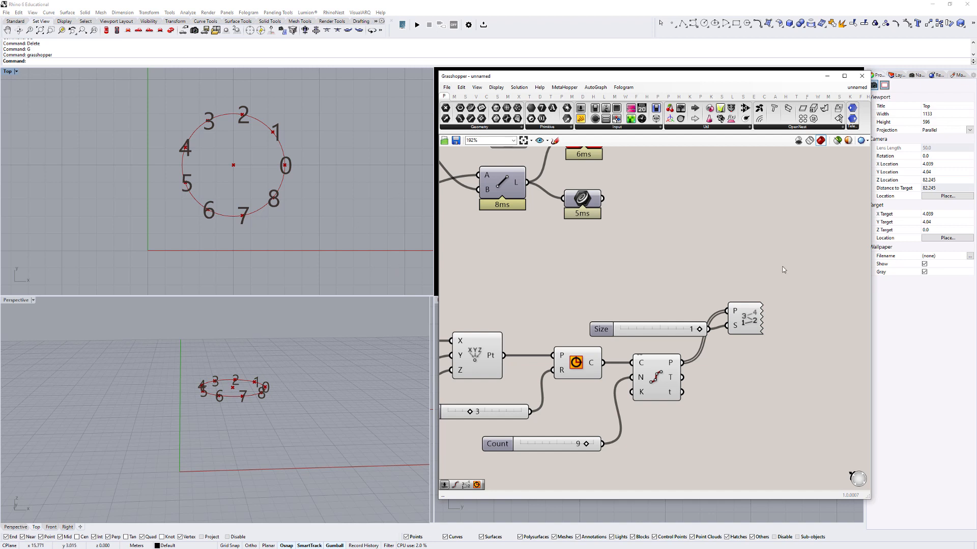
Add a Panel below the Point List component and stretch it taller
{"action": "scroll", "coordinate": [578, 319], "scroll_direction": "down", "scroll_amount": 4}
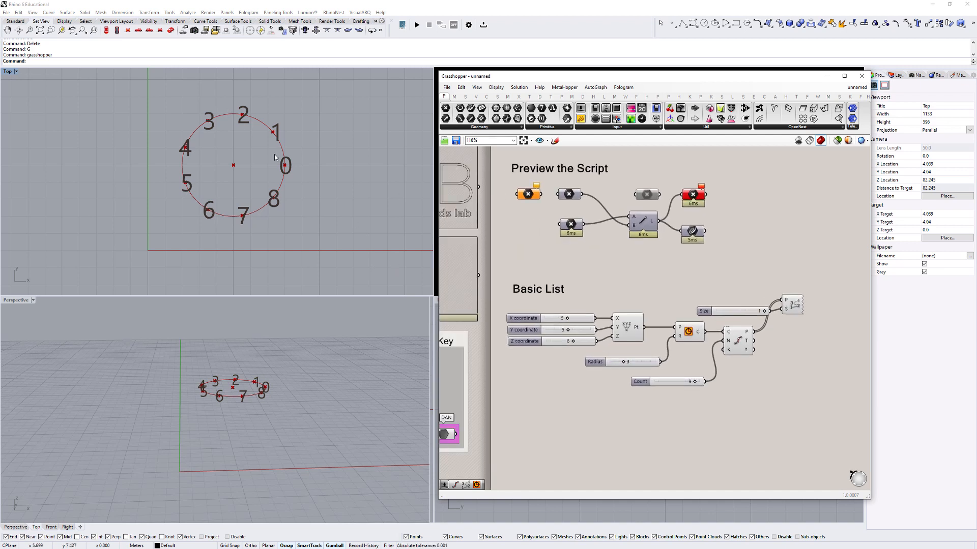
{"action": "scroll", "coordinate": [330, 175], "scroll_direction": "up", "scroll_amount": 3}
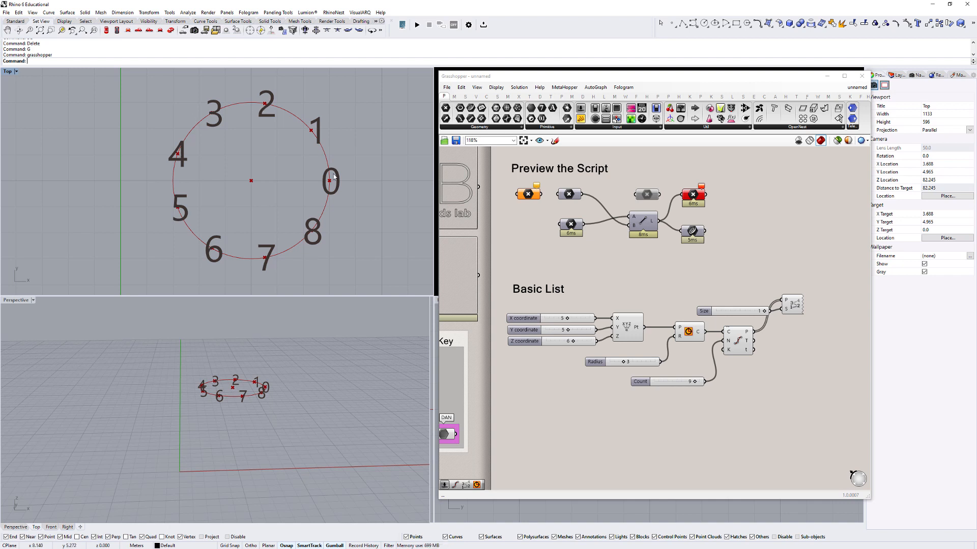
{"action": "scroll", "coordinate": [675, 374], "scroll_direction": "up", "scroll_amount": 3}
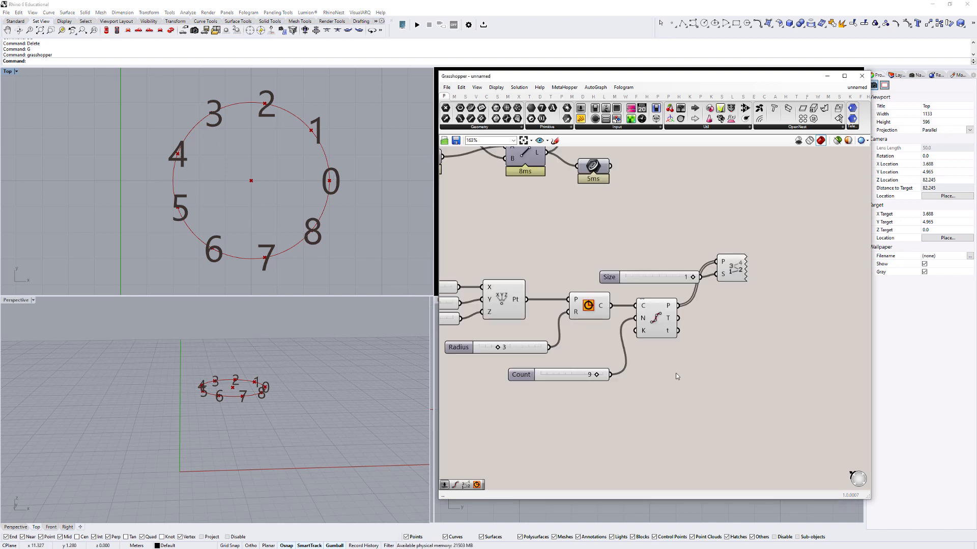
{"action": "double_click", "coordinate": [731, 330]}
{"action": "type", "text": "panel"}
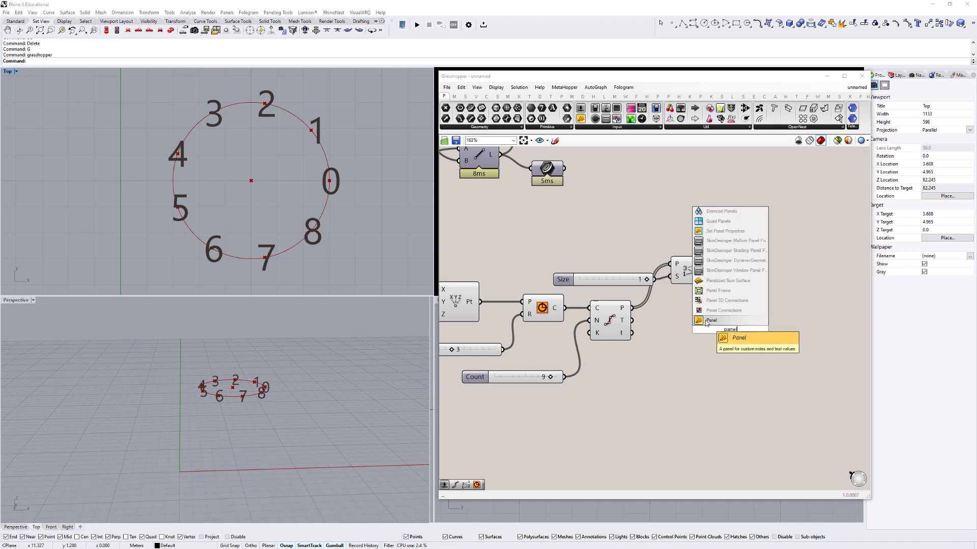
{"action": "left_click", "coordinate": [731, 321]}
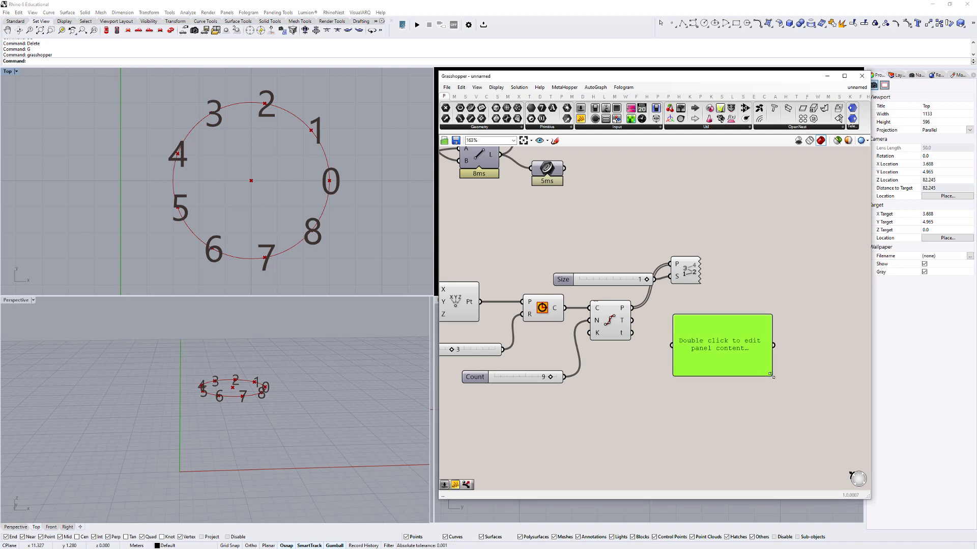
{"action": "left_click_drag", "start_coordinate": [773, 377], "coordinate": [772, 452]}
{"action": "right_click_drag", "start_coordinate": [755, 411], "coordinate": [734, 386]}
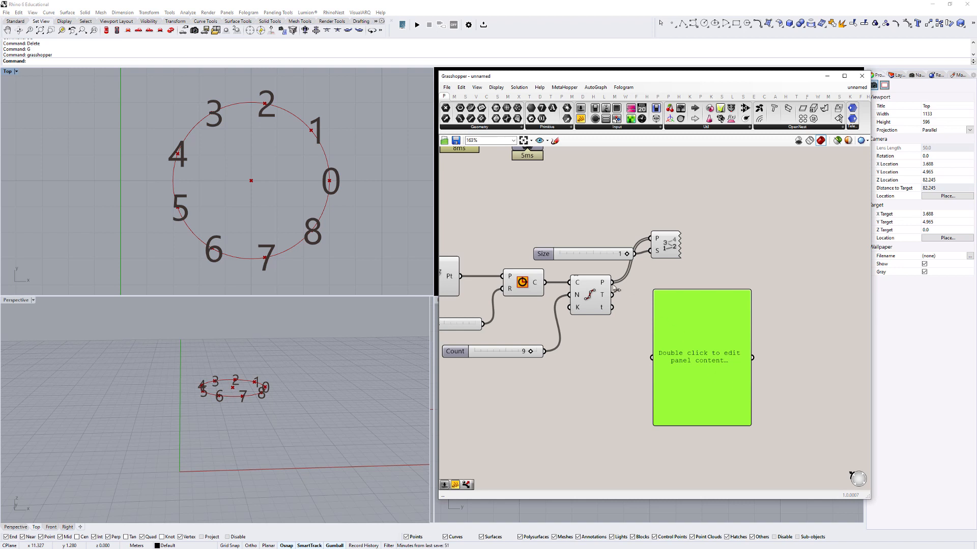
Connect Divide Curve's P output to the Panel and enlarge the Panel to fit the full point list
{"action": "left_click_drag", "start_coordinate": [613, 283], "coordinate": [652, 358]}
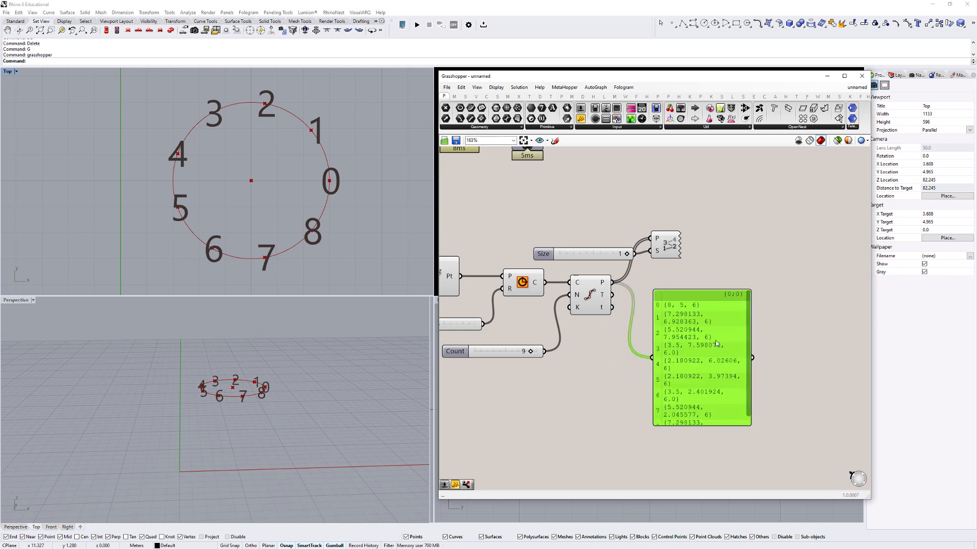
{"action": "left_click_drag", "start_coordinate": [748, 431], "coordinate": [761, 447]}
{"action": "scroll", "coordinate": [754, 436], "scroll_direction": "down", "scroll_amount": 2}
{"action": "scroll", "coordinate": [754, 436], "scroll_direction": "up", "scroll_amount": 3}
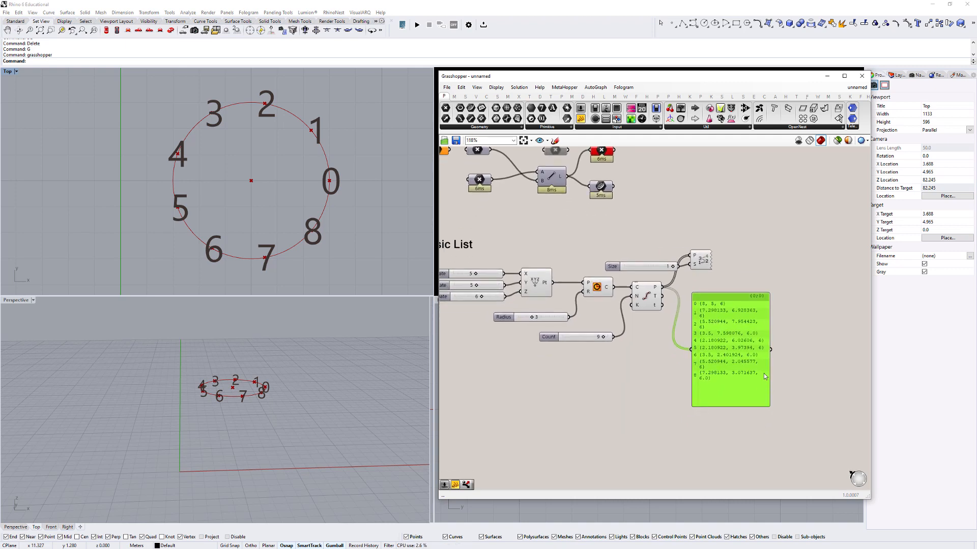
Compare the Panel's item 0 with point 0 in the Top view, and highlight the Count slider
{"action": "left_click_drag", "start_coordinate": [639, 234], "coordinate": [630, 265]}
{"action": "right_click_drag", "start_coordinate": [610, 251], "coordinate": [682, 246]}
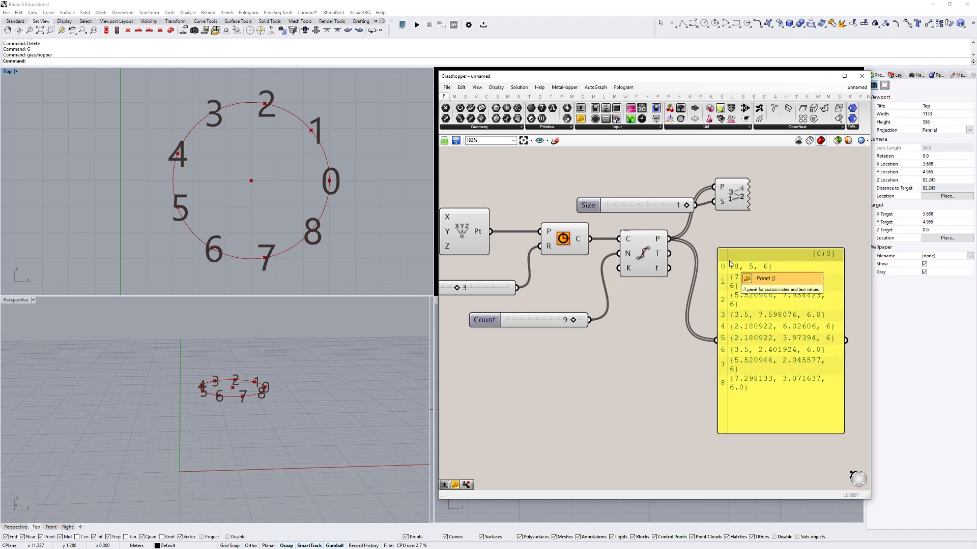
{"action": "left_click_drag", "start_coordinate": [708, 260], "coordinate": [845, 279]}
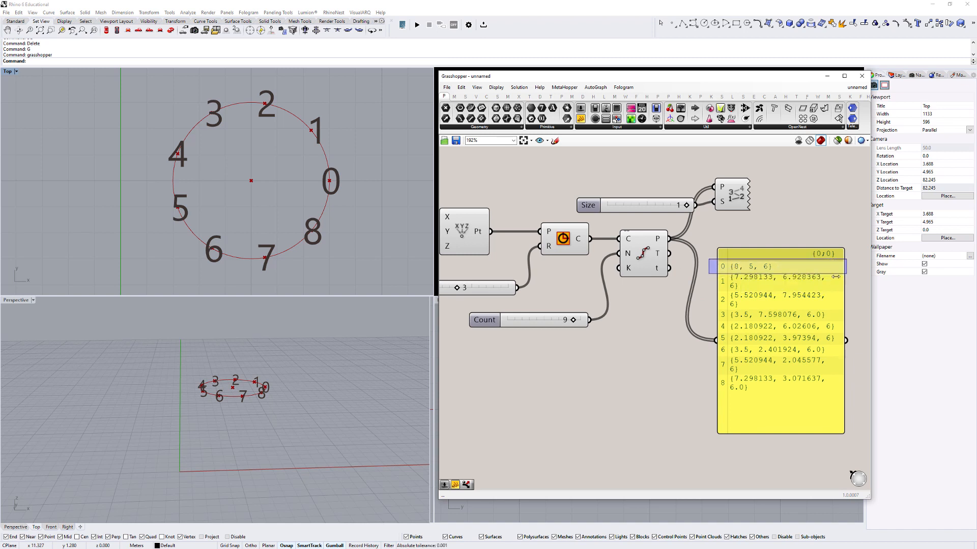
{"action": "left_click_drag", "start_coordinate": [302, 154], "coordinate": [365, 205]}
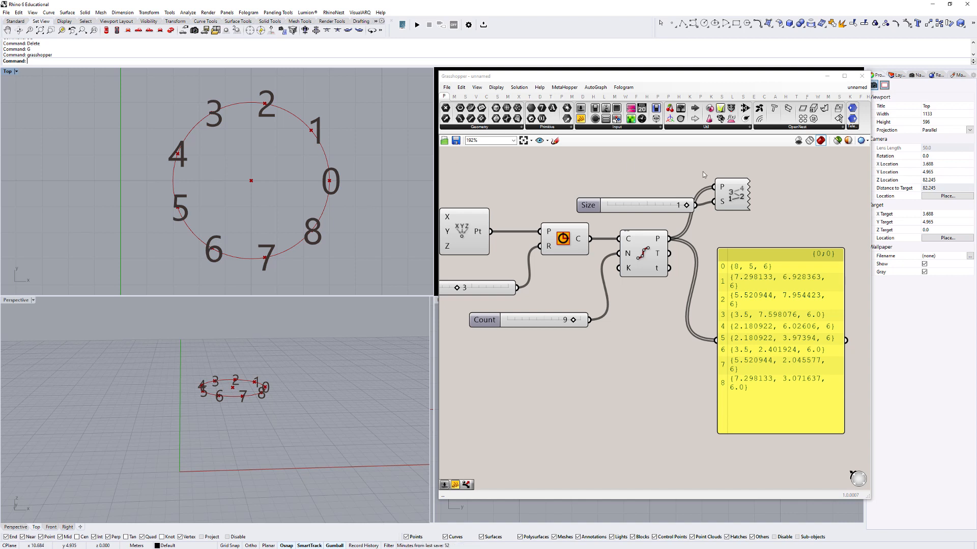
{"action": "mouse_move", "coordinate": [742, 264]}
{"action": "right_mouse_down"}
{"action": "mouse_move", "coordinate": [714, 240]}
{"action": "mouse_move", "coordinate": [731, 249]}
{"action": "right_mouse_up"}
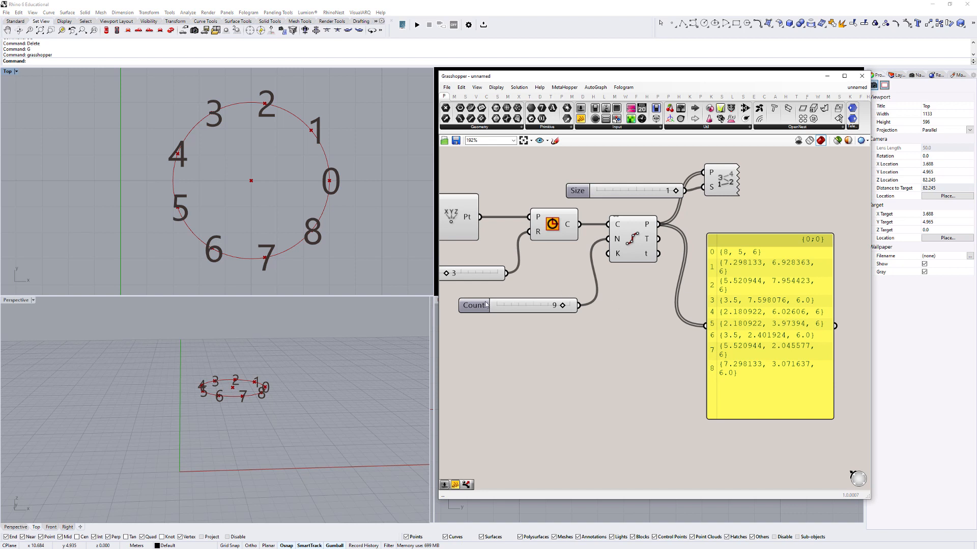
{"action": "left_click_drag", "start_coordinate": [449, 292], "coordinate": [576, 320]}
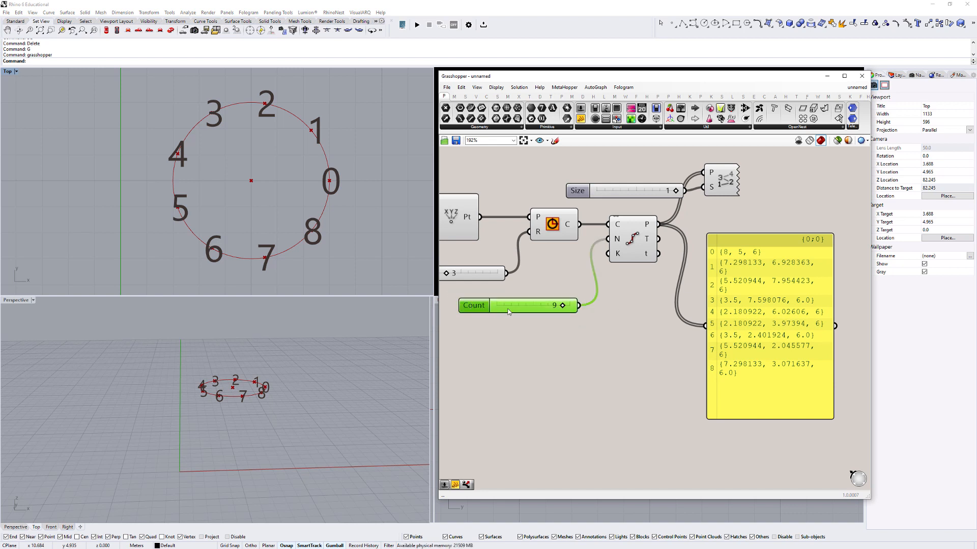
Compare the Panel's list items with the numbered points on the circle in the Top view
{"action": "left_click", "coordinate": [684, 361]}
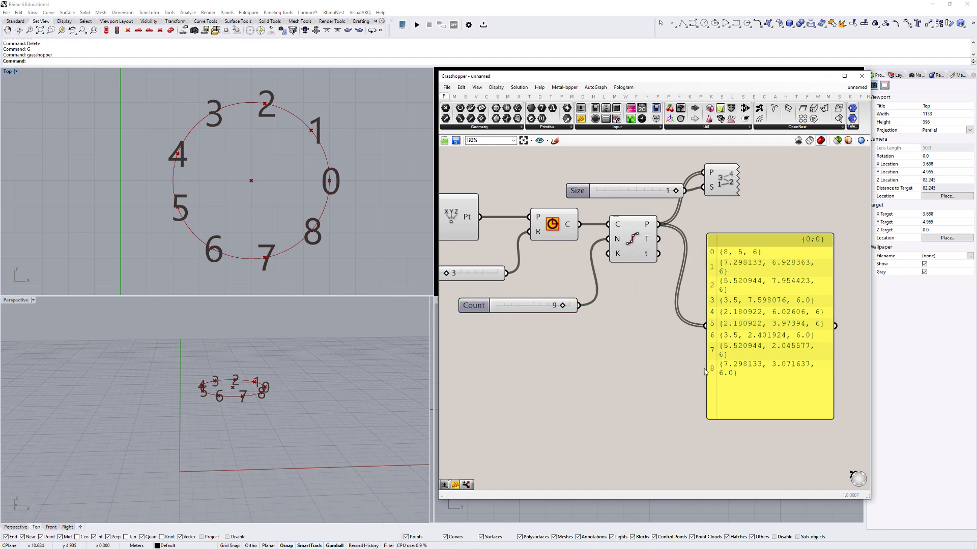
{"action": "left_click_drag", "start_coordinate": [691, 356], "coordinate": [845, 378]}
{"action": "left_click_drag", "start_coordinate": [841, 387], "coordinate": [717, 250]}
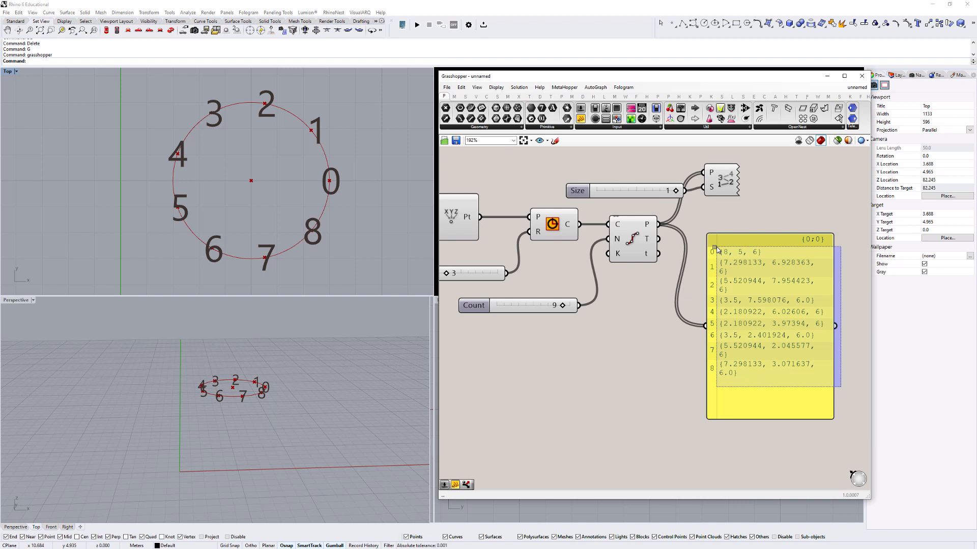
{"action": "left_click_drag", "start_coordinate": [717, 250], "coordinate": [717, 249]}
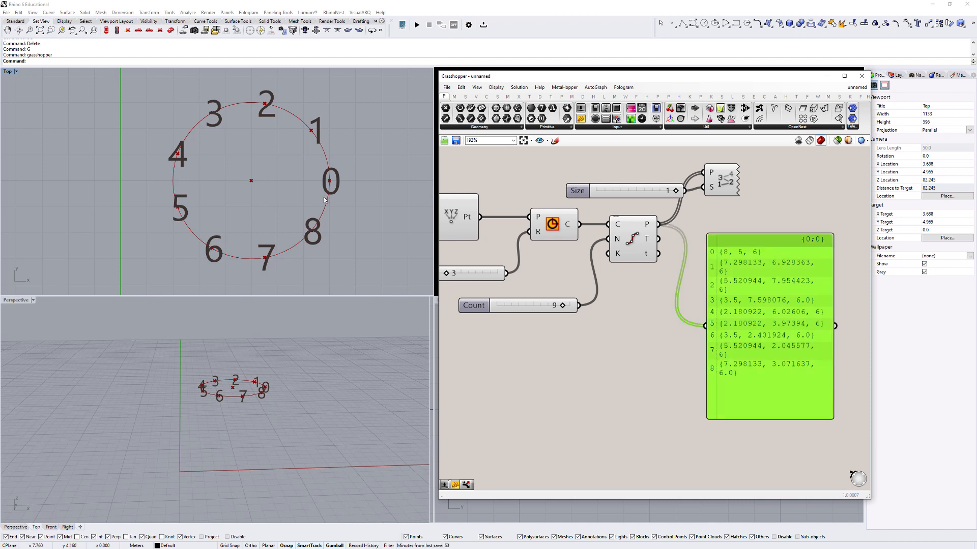
{"action": "left_click", "coordinate": [571, 251]}
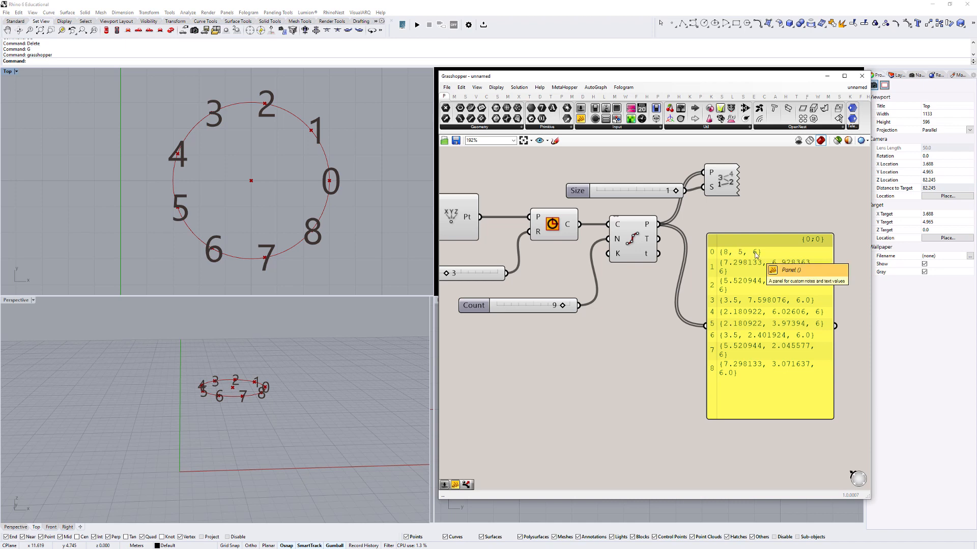
Examine the circle's height in the Perspective view against the Z coordinate feeding the Construct Point component
{"action": "scroll", "coordinate": [758, 254], "scroll_direction": "down", "scroll_amount": 2}
{"action": "right_click_drag", "start_coordinate": [558, 254], "coordinate": [636, 287]}
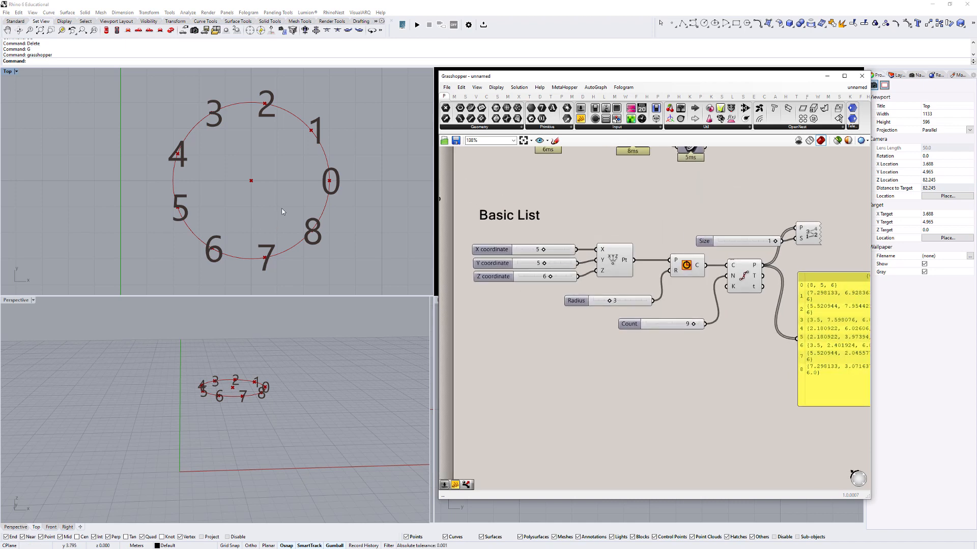
{"action": "right_click_drag", "start_coordinate": [269, 409], "coordinate": [269, 397]}
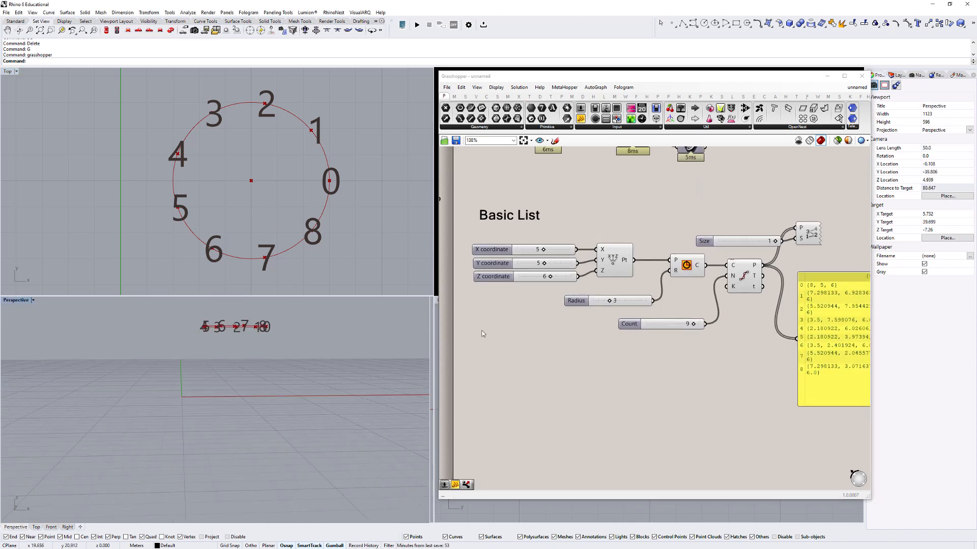
{"action": "scroll", "coordinate": [617, 256], "scroll_direction": "up", "scroll_amount": 2}
{"action": "left_click", "coordinate": [616, 256]}
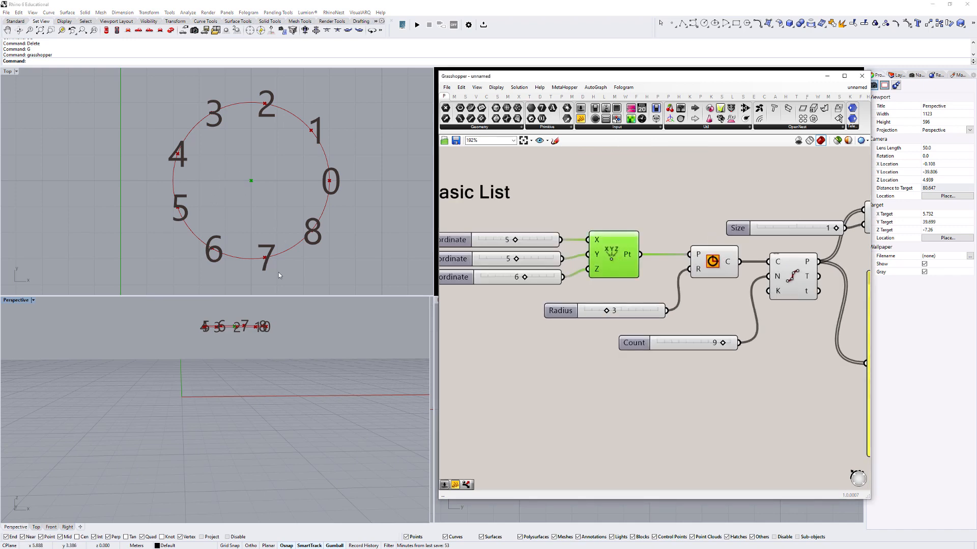
{"action": "mouse_move", "coordinate": [533, 282]}
{"action": "left_mouse_down"}
{"action": "mouse_move", "coordinate": [509, 282]}
{"action": "mouse_move", "coordinate": [534, 283]}
{"action": "left_mouse_up"}
{"action": "right_click_drag", "start_coordinate": [290, 305], "coordinate": [287, 314]}
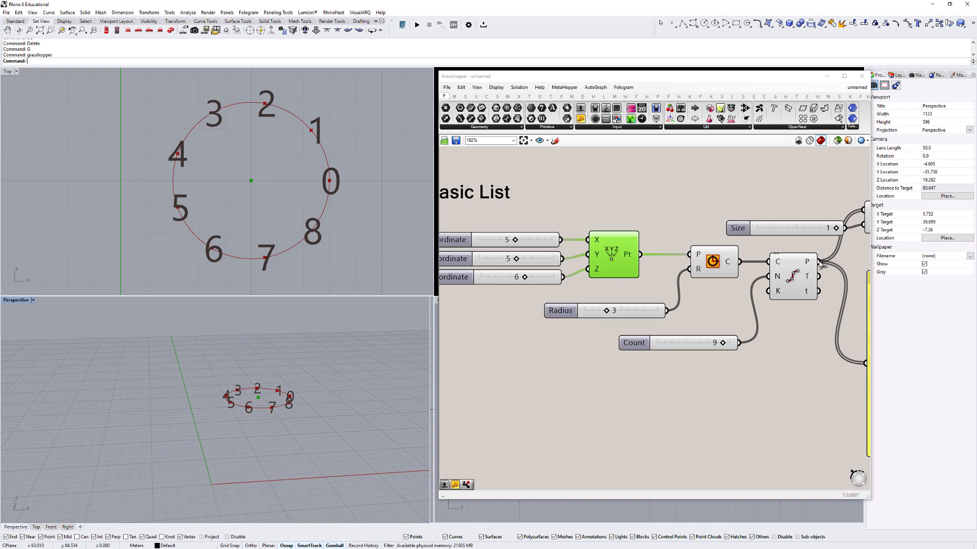
Widen the Panel so each point's coordinates fit on a single line
{"action": "scroll", "coordinate": [509, 242], "scroll_direction": "down", "scroll_amount": 2}
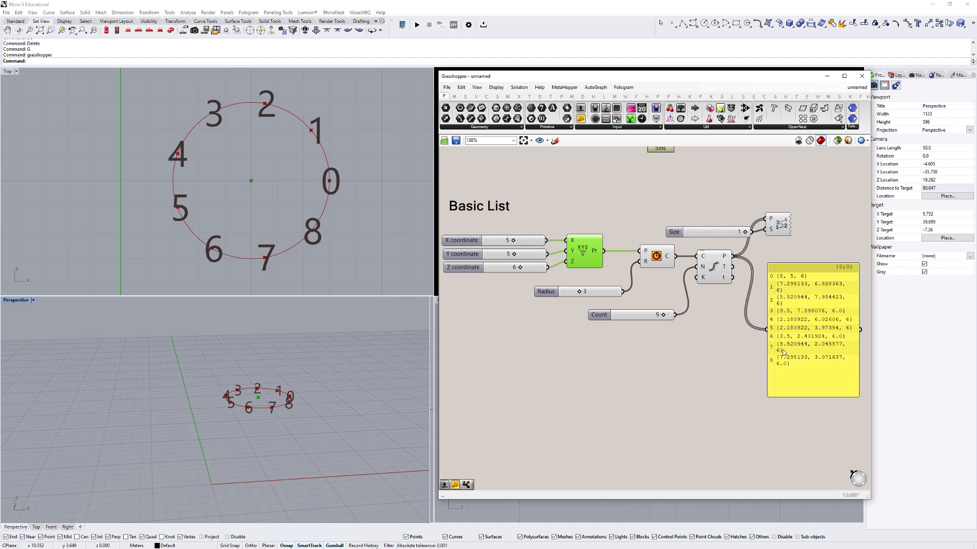
{"action": "right_click_drag", "start_coordinate": [859, 304], "coordinate": [747, 306]}
{"action": "left_click_drag", "start_coordinate": [747, 305], "coordinate": [824, 298]}
Set the Z coordinate slider to 5 with the circle seen from a low angle in the Perspective view
{"action": "right_click_drag", "start_coordinate": [232, 386], "coordinate": [230, 328]}
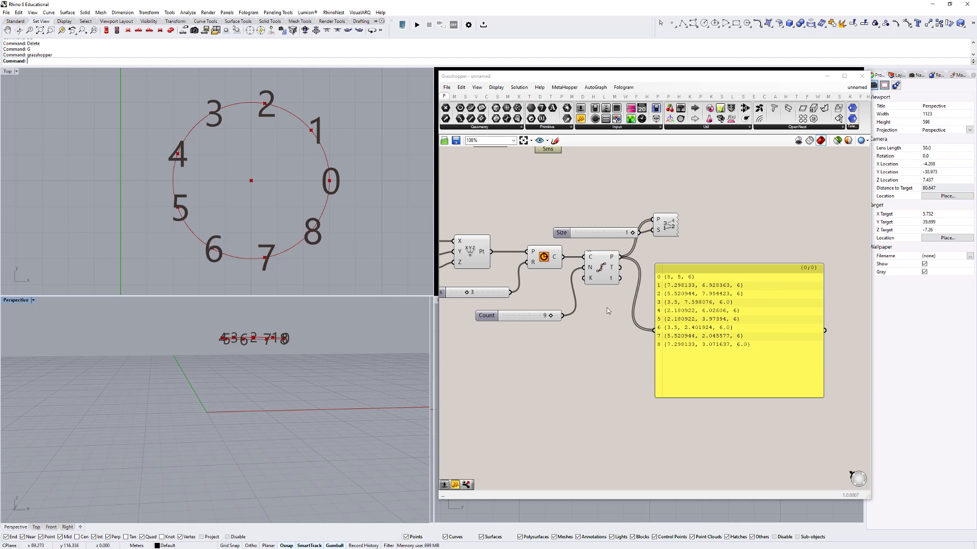
{"action": "right_click_drag", "start_coordinate": [608, 311], "coordinate": [703, 318]}
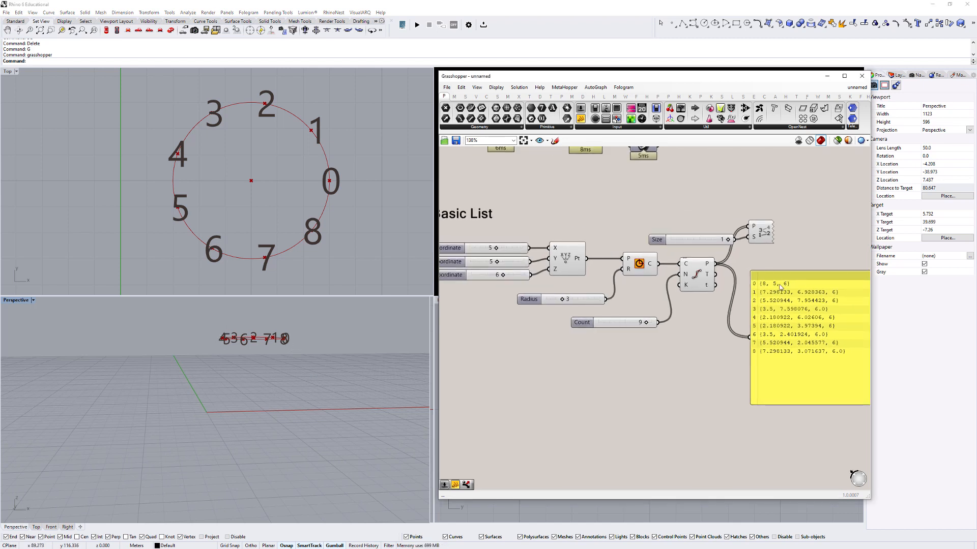
{"action": "mouse_move", "coordinate": [502, 276]}
{"action": "left_mouse_down"}
{"action": "mouse_move", "coordinate": [480, 276]}
{"action": "mouse_move", "coordinate": [523, 279]}
{"action": "mouse_move", "coordinate": [479, 279]}
{"action": "mouse_move", "coordinate": [499, 280]}
{"action": "left_mouse_up"}
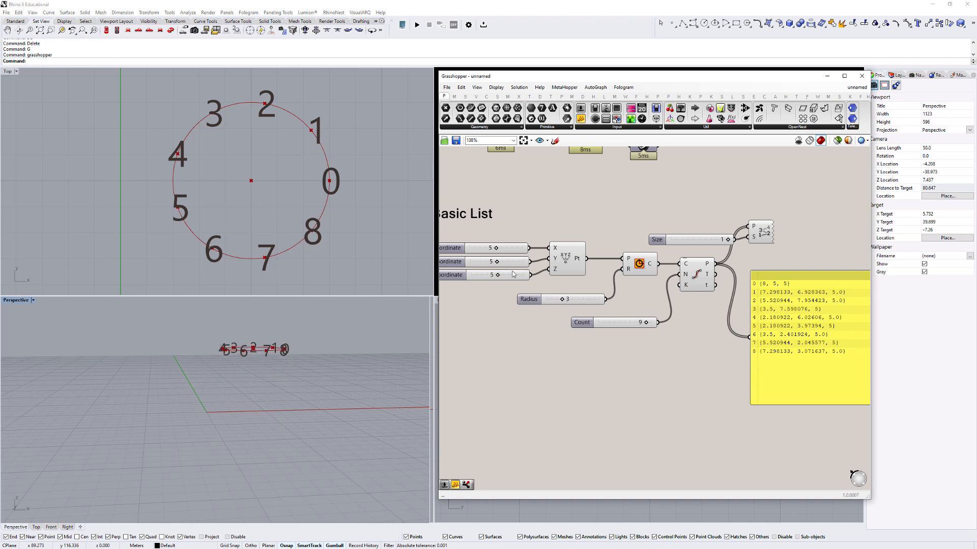
Review the Panel's index column and point coordinates against the numbered points in the Top view
{"action": "scroll", "coordinate": [278, 184], "scroll_direction": "down", "scroll_amount": 2}
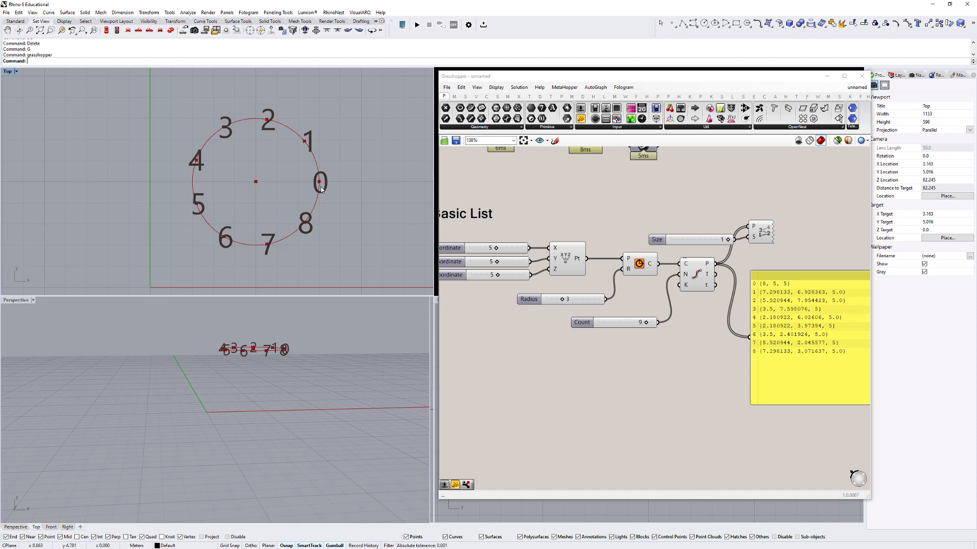
{"action": "right_click_drag", "start_coordinate": [798, 328], "coordinate": [715, 333]}
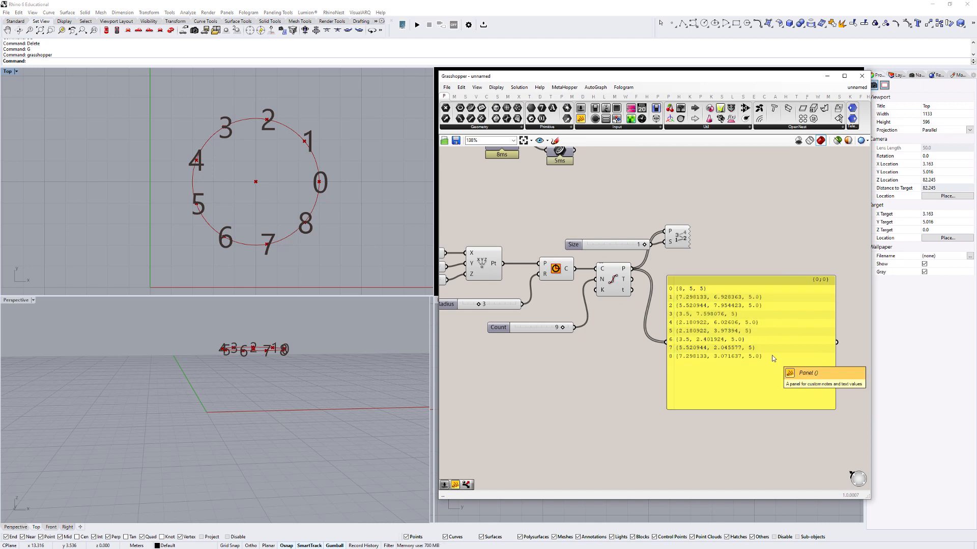
{"action": "left_click_drag", "start_coordinate": [671, 308], "coordinate": [674, 423]}
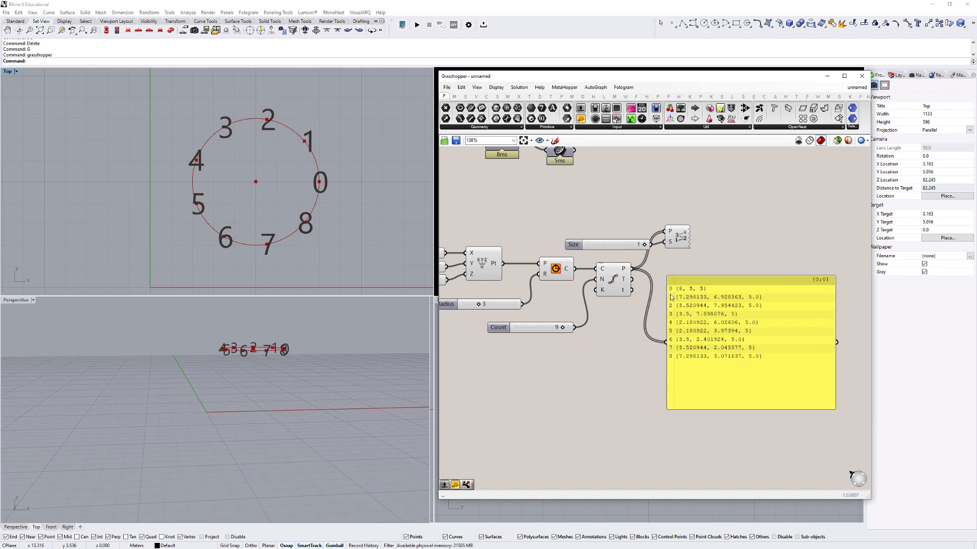
{"action": "right_click_drag", "start_coordinate": [670, 294], "coordinate": [619, 301]}
{"action": "left_click_drag", "start_coordinate": [740, 267], "coordinate": [796, 301]}
Add a List Item component from the Sets category below the Divide Curve component
{"action": "scroll", "coordinate": [607, 315], "scroll_direction": "down", "scroll_amount": 1}
{"action": "right_click_drag", "start_coordinate": [607, 315], "coordinate": [730, 291]}
{"action": "scroll", "coordinate": [647, 324], "scroll_direction": "down", "scroll_amount": 1}
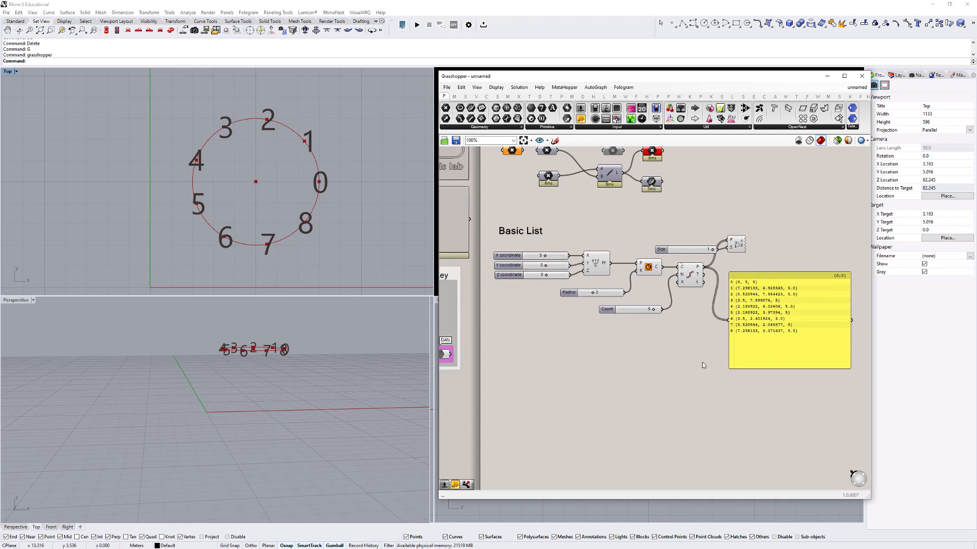
{"action": "left_click", "coordinate": [464, 98]}
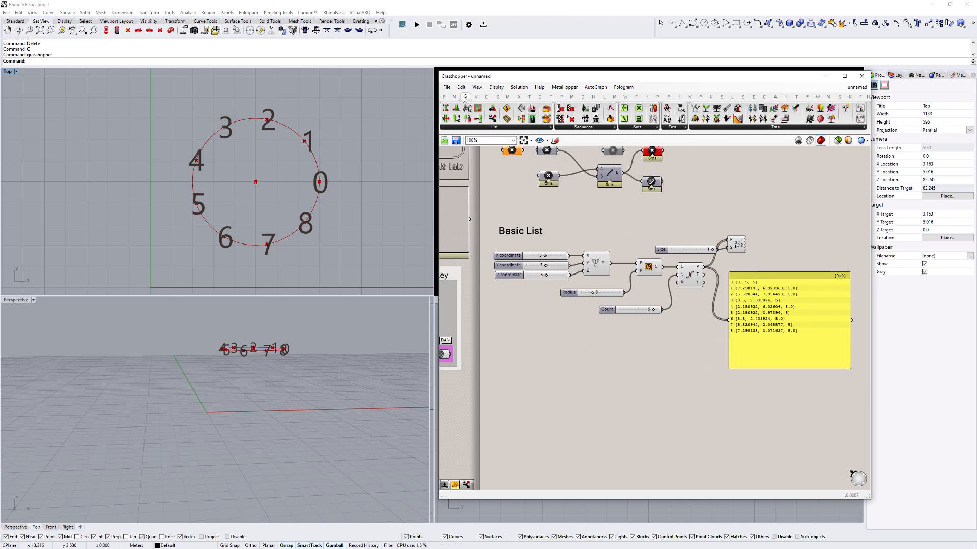
{"action": "left_click_drag", "start_coordinate": [446, 108], "coordinate": [670, 344]}
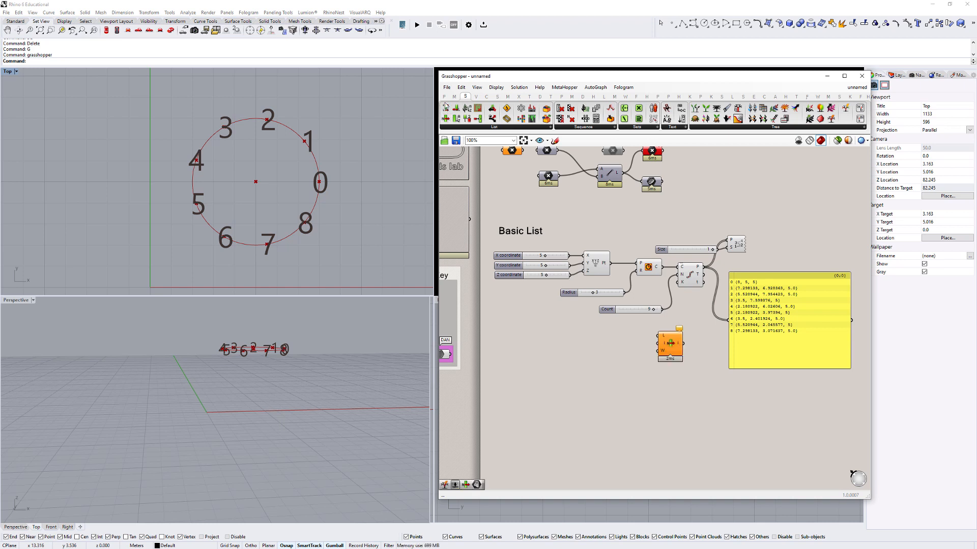
{"action": "left_click", "coordinate": [467, 128]}
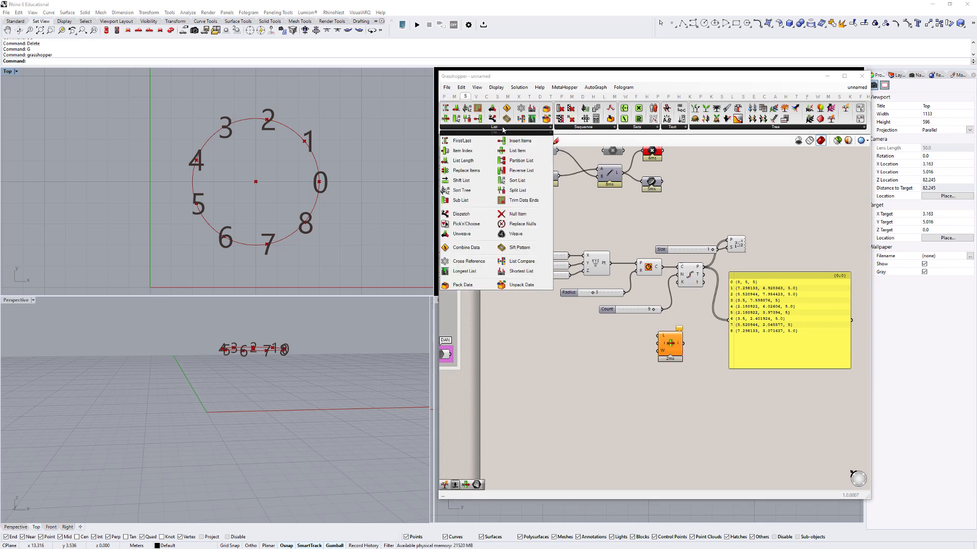
{"action": "double_click", "coordinate": [599, 330]}
{"action": "type", "text": "list it"}
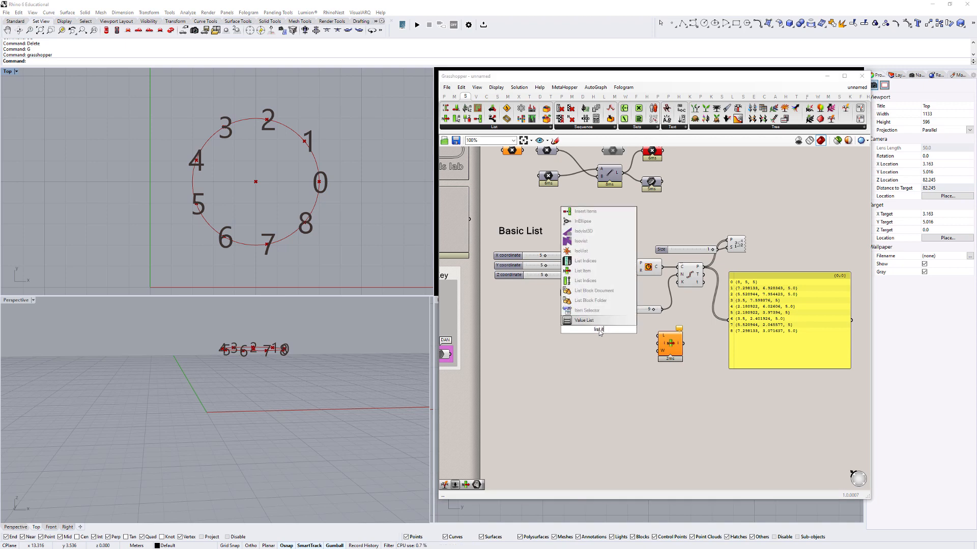
{"action": "type", "text": "em"}
{"action": "left_click", "coordinate": [583, 321]}
{"action": "left_click", "coordinate": [600, 337]}
{"action": "key", "text": "Delete"}
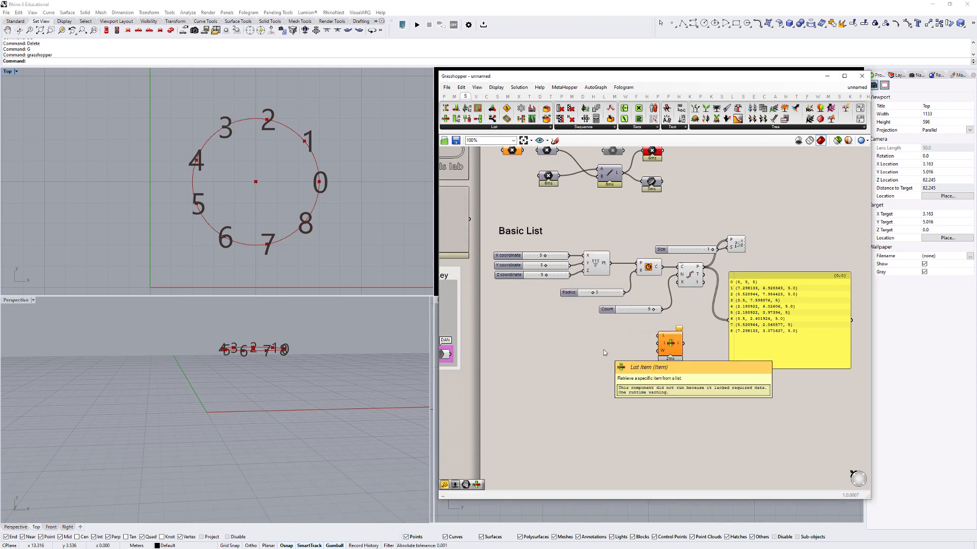
Connect Divide Curve's P output to the L input of List Item and shift List Item beneath Divide Curve
{"action": "scroll", "coordinate": [691, 325], "scroll_direction": "up", "scroll_amount": 3}
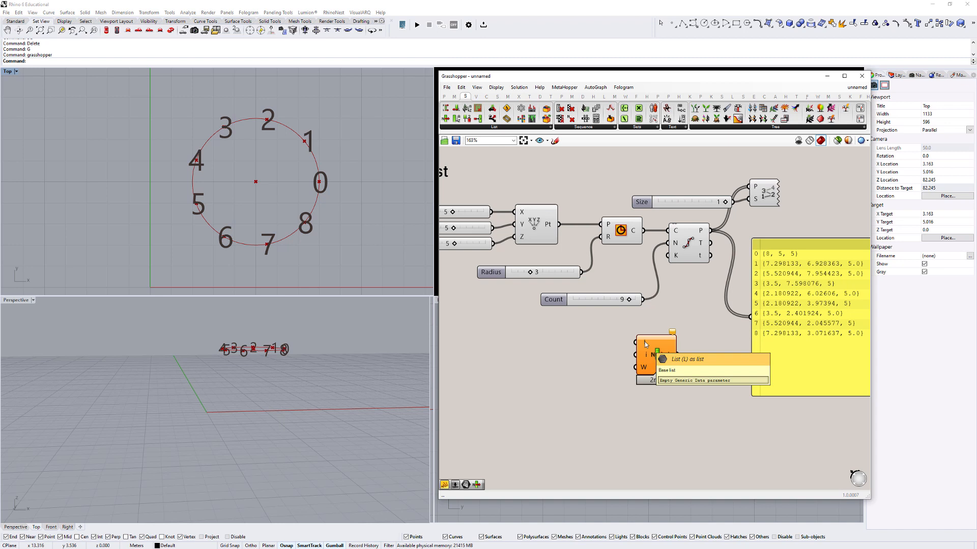
{"action": "scroll", "coordinate": [645, 344], "scroll_direction": "down", "scroll_amount": 1}
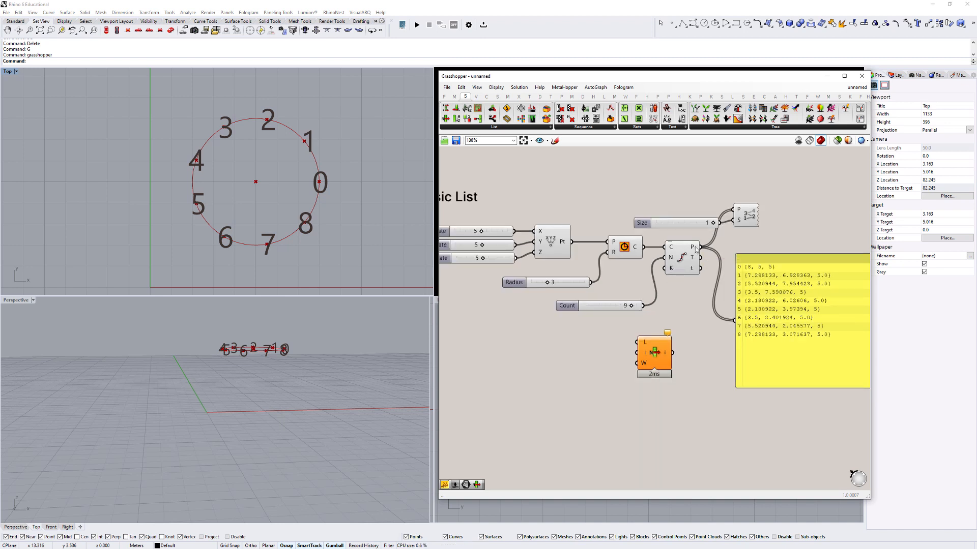
{"action": "left_click_drag", "start_coordinate": [701, 248], "coordinate": [691, 346]}
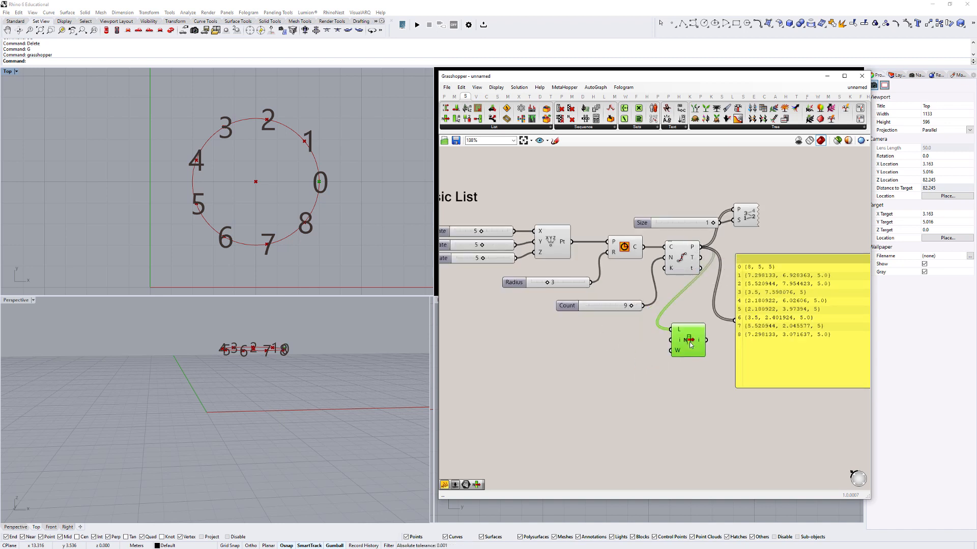
Turn off the preview of the Construct Point and Divide Curve components so only the List Item point shows
{"action": "scroll", "coordinate": [488, 373], "scroll_direction": "down", "scroll_amount": 2}
{"action": "left_click", "coordinate": [537, 281]}
{"action": "right_click", "coordinate": [565, 247]}
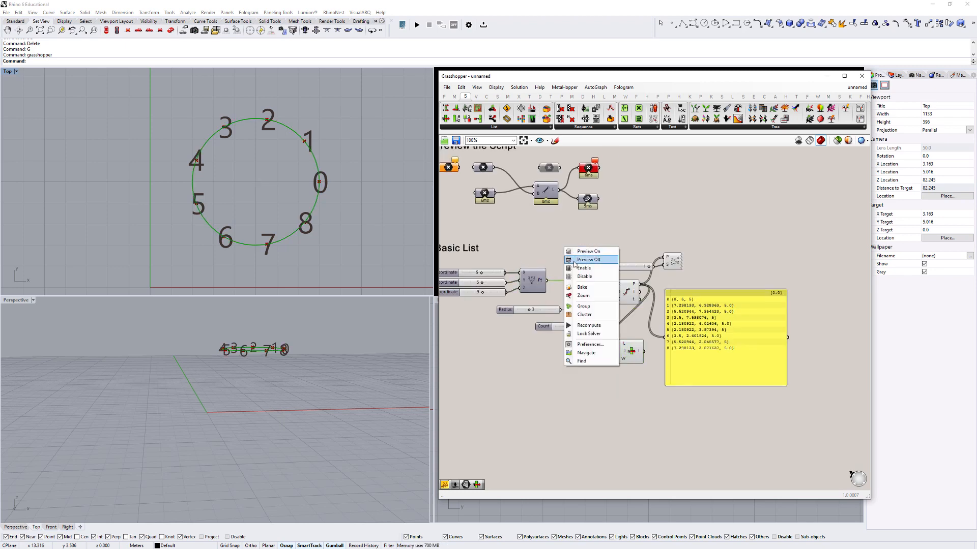
{"action": "left_click", "coordinate": [575, 269]}
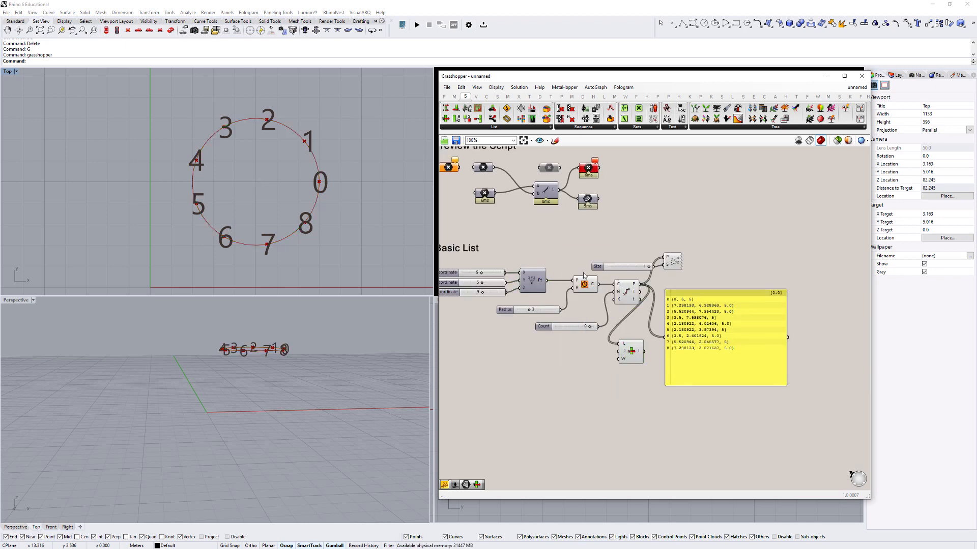
{"action": "left_click", "coordinate": [583, 285]}
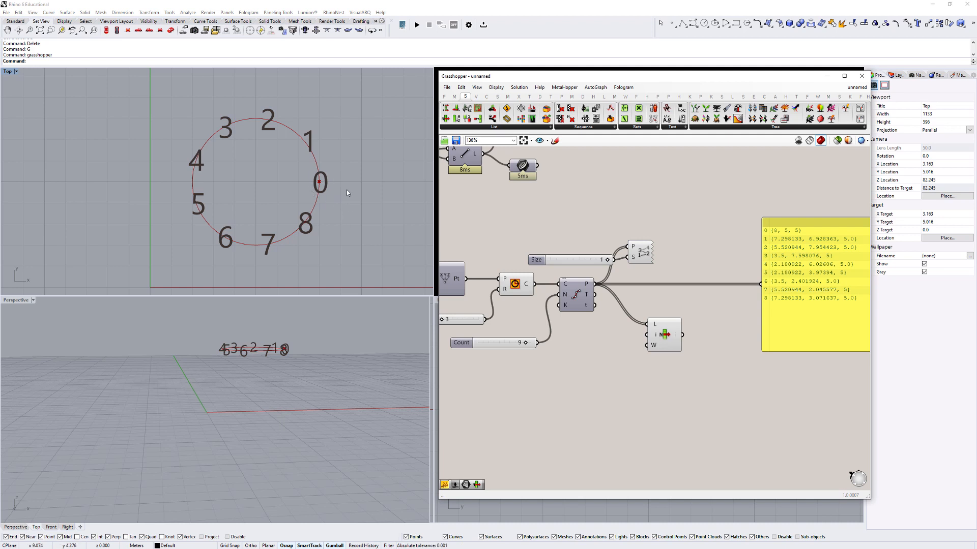
Add a number slider set to 0 below the Count slider, connect it to List Item's i input, and select List Item
{"action": "left_click", "coordinate": [492, 343]}
{"action": "key", "text": "ctrl+c"}
{"action": "key", "text": "ctrl+v"}
{"action": "left_click_drag", "start_coordinate": [491, 344], "coordinate": [563, 370]}
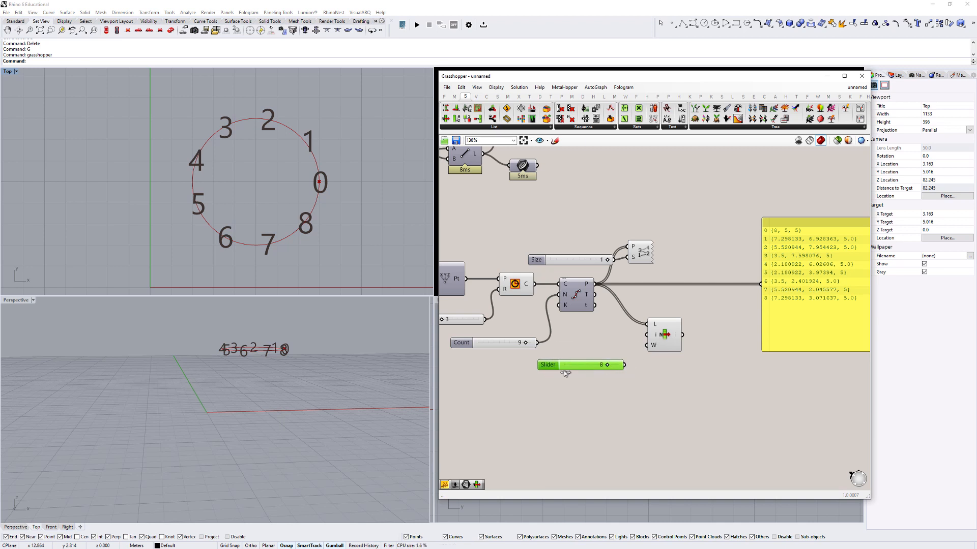
{"action": "left_click_drag", "start_coordinate": [625, 365], "coordinate": [647, 335]}
{"action": "left_click", "coordinate": [664, 337]}
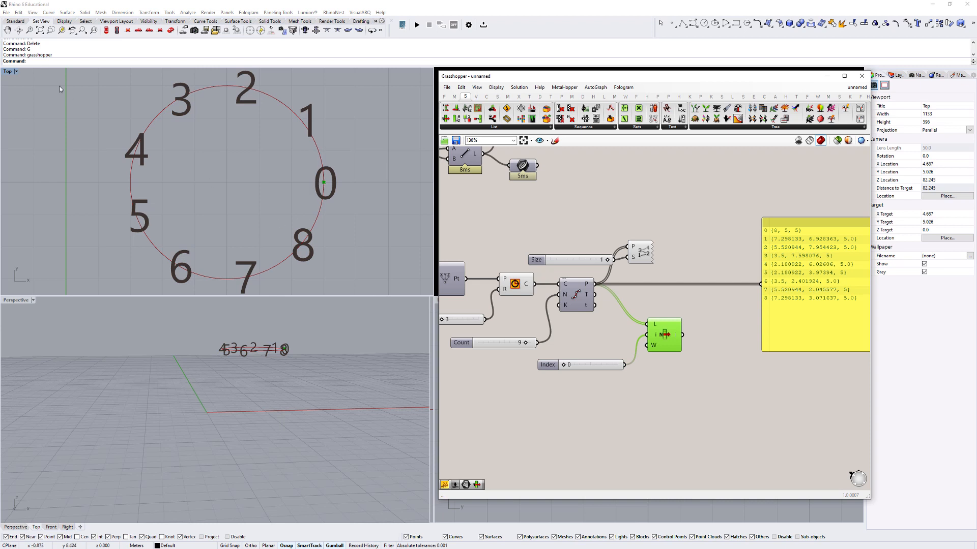
Set the Index slider to 1 and finally to 4, checking which numbered point List Item picks on the circle
{"action": "right_click_drag", "start_coordinate": [305, 184], "coordinate": [336, 180]}
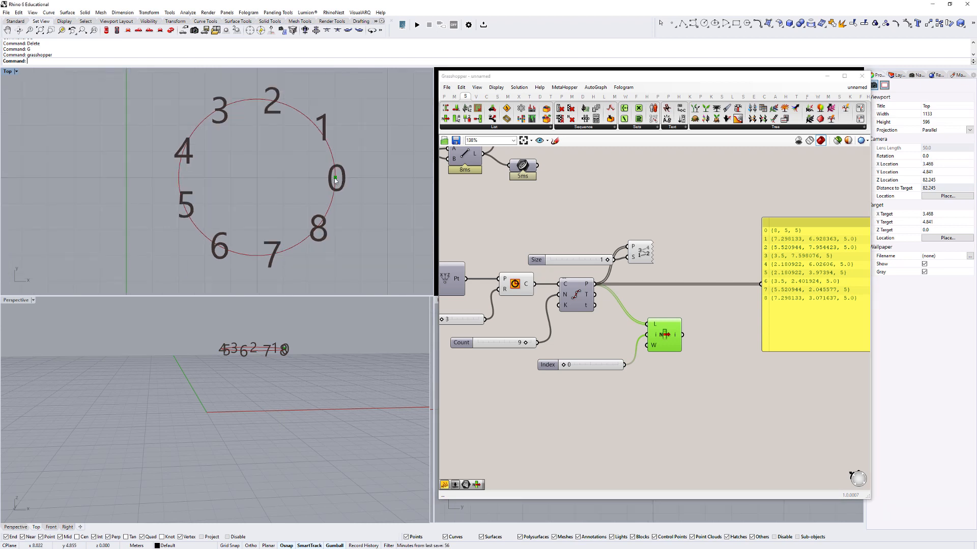
{"action": "scroll", "coordinate": [570, 363], "scroll_direction": "up", "scroll_amount": 1}
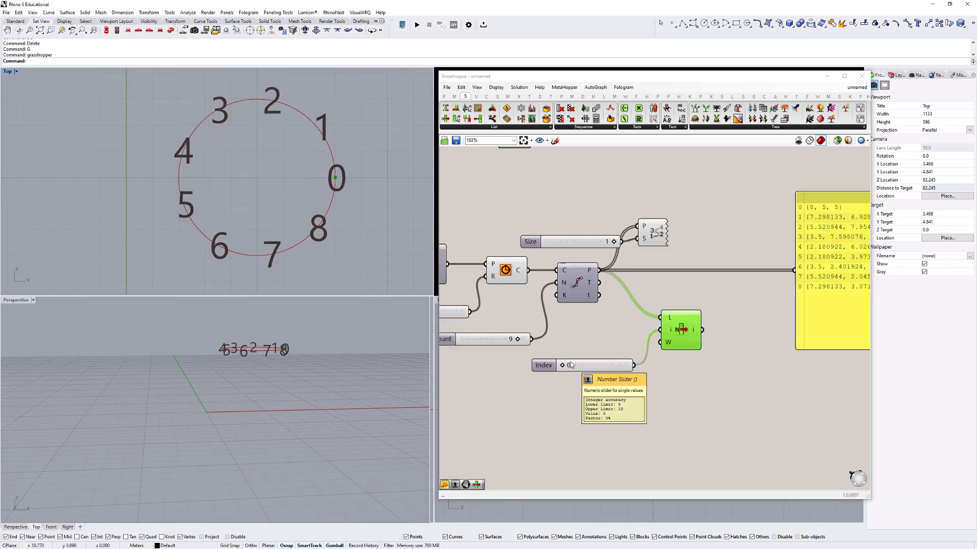
{"action": "scroll", "coordinate": [571, 365], "scroll_direction": "up", "scroll_amount": 1}
{"action": "left_click_drag", "start_coordinate": [561, 367], "coordinate": [568, 366]}
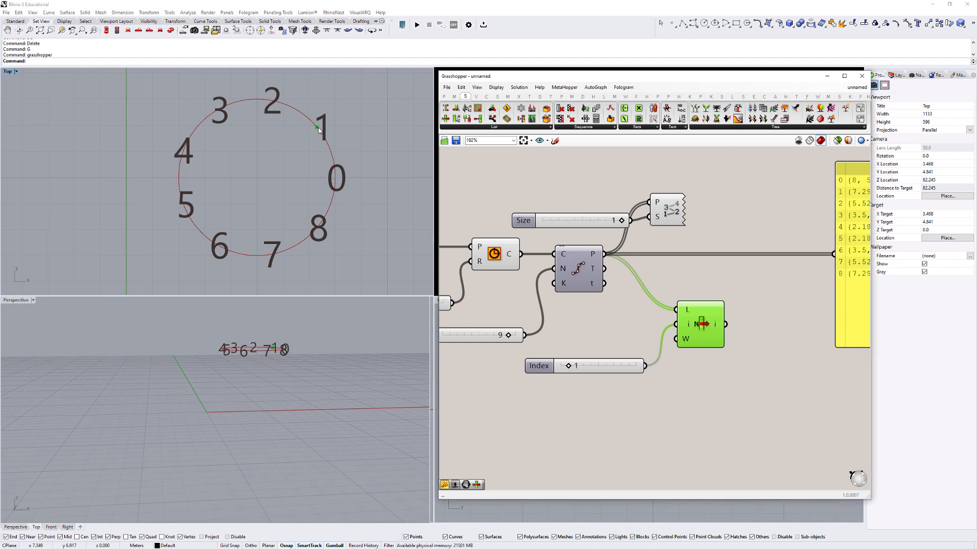
{"action": "left_click_drag", "start_coordinate": [568, 366], "coordinate": [621, 376]}
{"action": "left_click", "coordinate": [585, 326]}
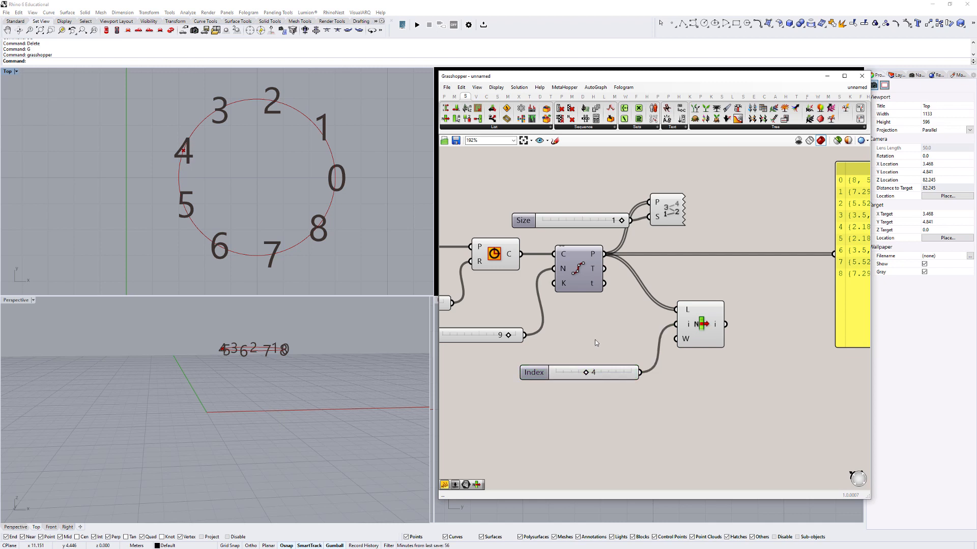
Compare the selected List Item point with Divide Curve's P output and the entries in the Panel
{"action": "left_click_drag", "start_coordinate": [651, 274], "coordinate": [747, 364]}
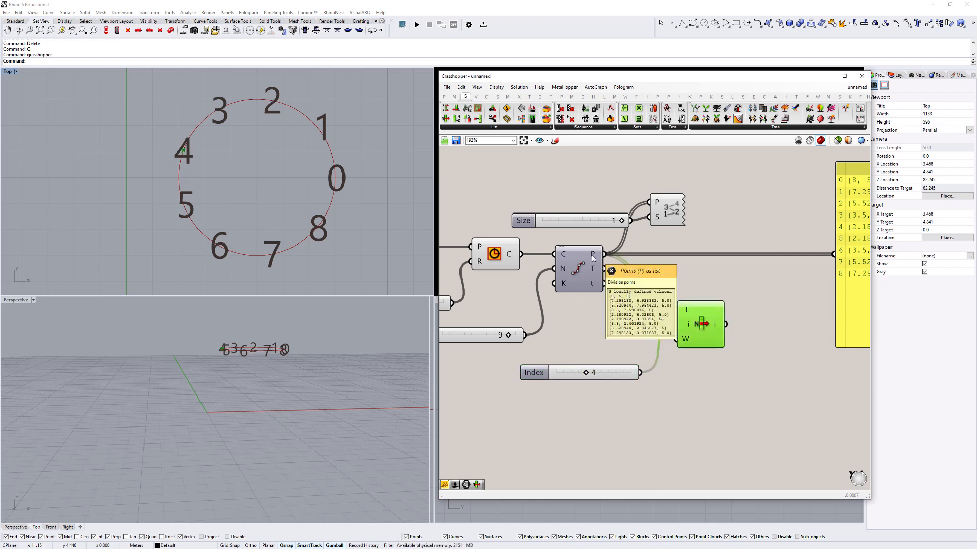
{"action": "right_click_drag", "start_coordinate": [604, 370], "coordinate": [530, 395]}
{"action": "left_click", "coordinate": [760, 285]}
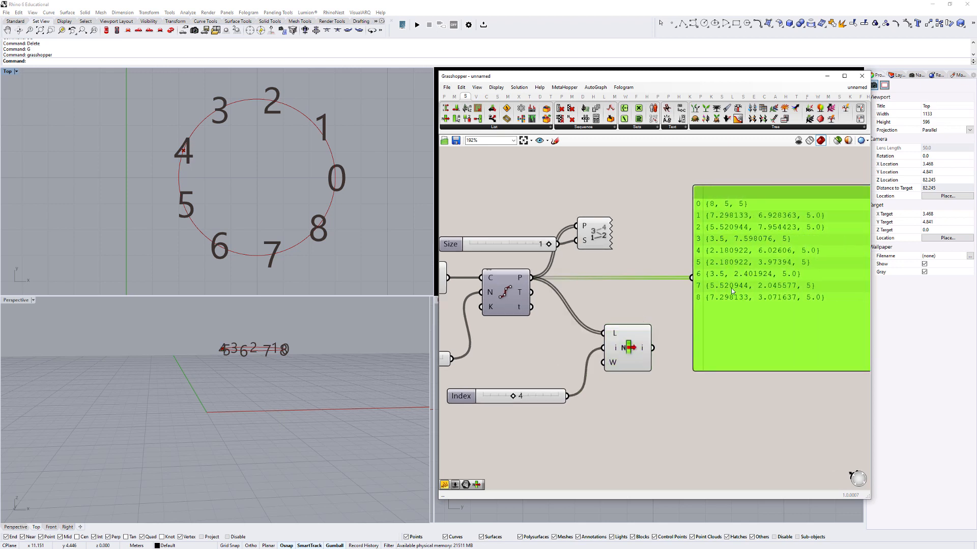
Move the Panel slightly closer to the List Item component, checking its listed points against index 4
{"action": "left_click_drag", "start_coordinate": [787, 268], "coordinate": [768, 256]}
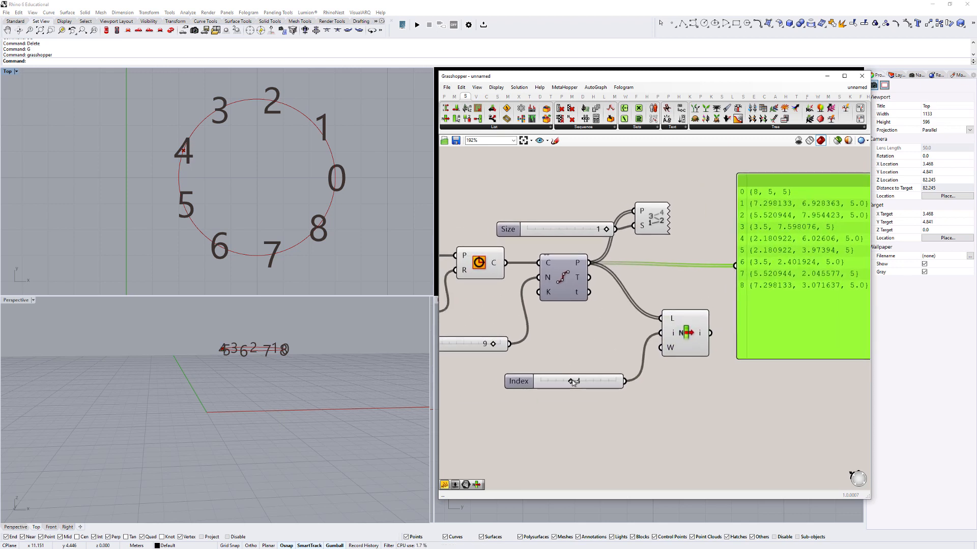
{"action": "right_click_drag", "start_coordinate": [579, 383], "coordinate": [516, 401]}
{"action": "left_click", "coordinate": [202, 146]}
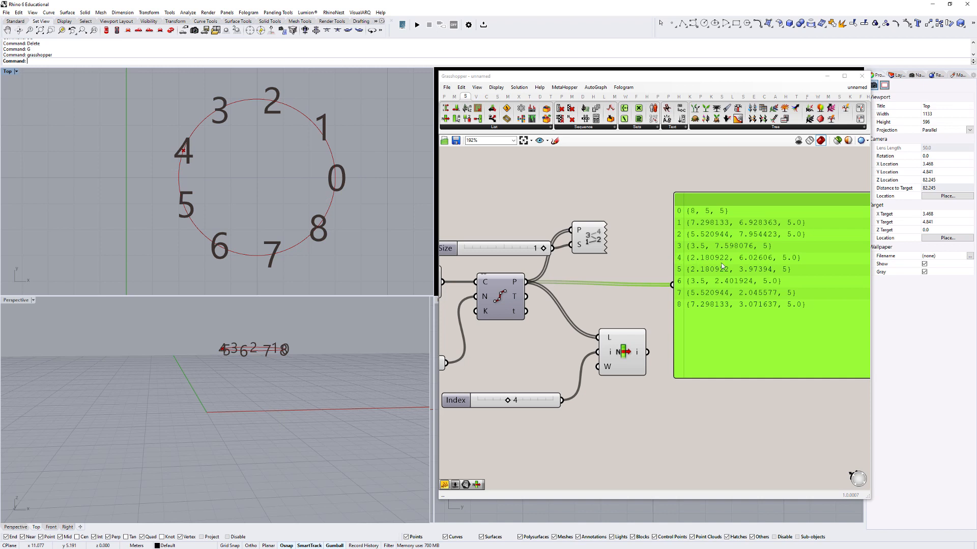
{"action": "left_click_drag", "start_coordinate": [783, 282], "coordinate": [785, 279]}
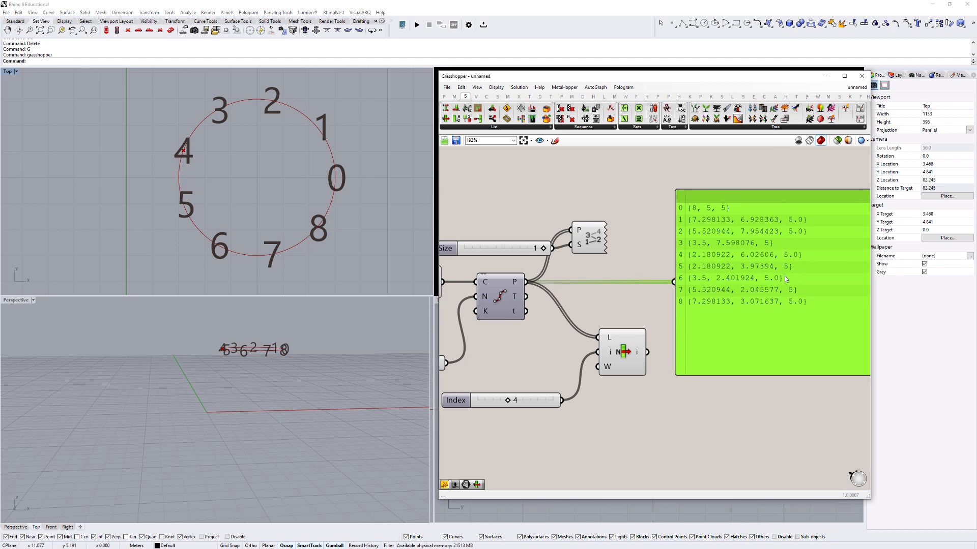
{"action": "scroll", "coordinate": [785, 276], "scroll_direction": "down", "scroll_amount": 4}
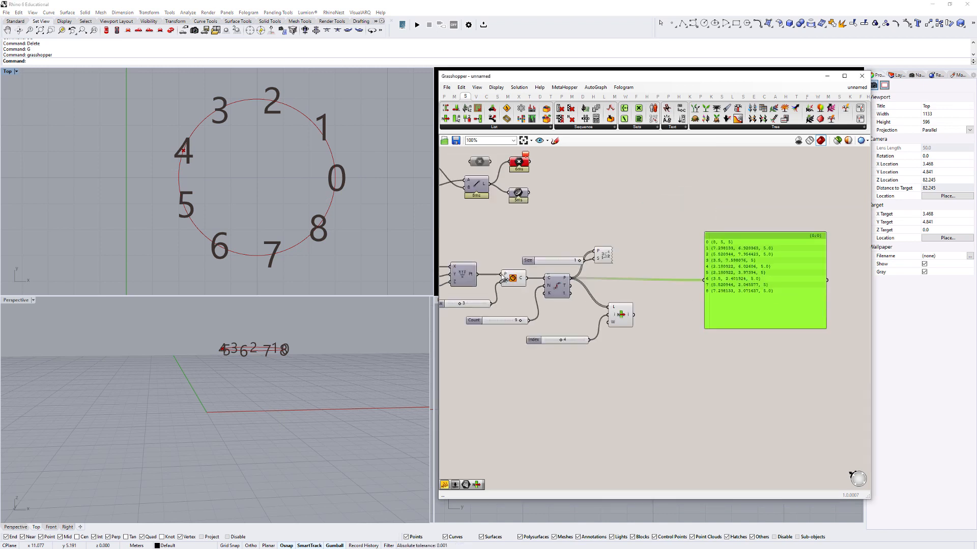
{"action": "scroll", "coordinate": [748, 307], "scroll_direction": "up", "scroll_amount": 2}
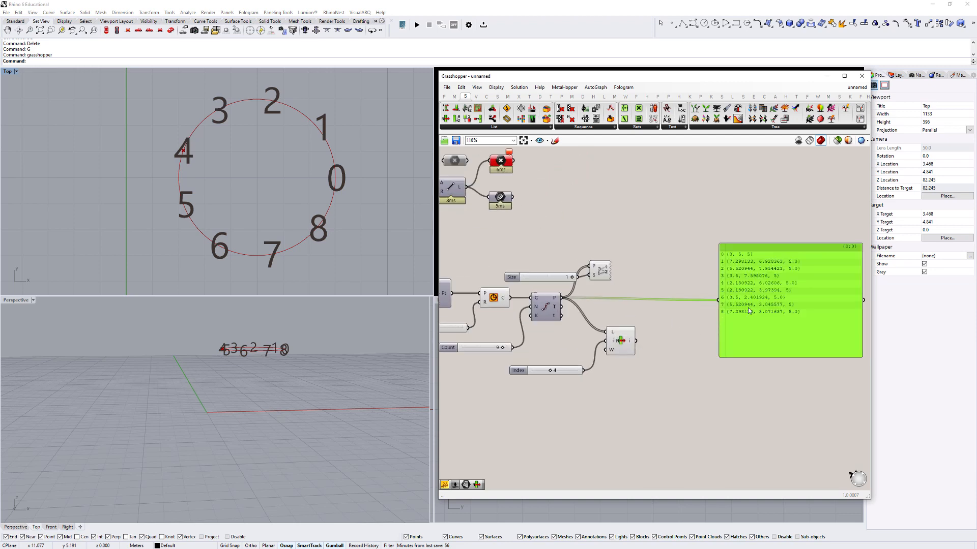
{"action": "left_click_drag", "start_coordinate": [755, 301], "coordinate": [755, 294]}
Add a Circle component next to List Item and connect List Item's i output to its P input
{"action": "scroll", "coordinate": [667, 358], "scroll_direction": "up", "scroll_amount": 2}
{"action": "left_click_drag", "start_coordinate": [603, 331], "coordinate": [583, 332]}
{"action": "double_click", "coordinate": [684, 375]}
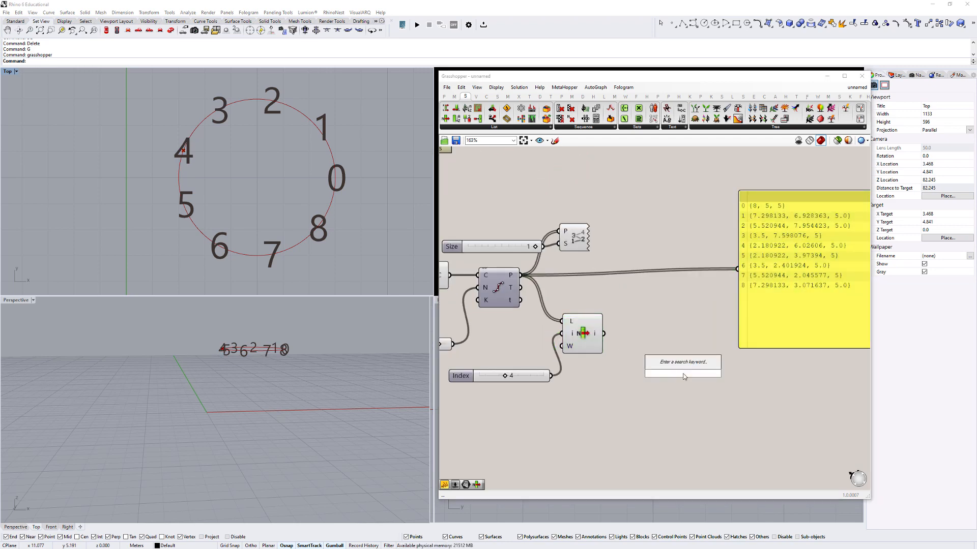
{"action": "type", "text": "cir"}
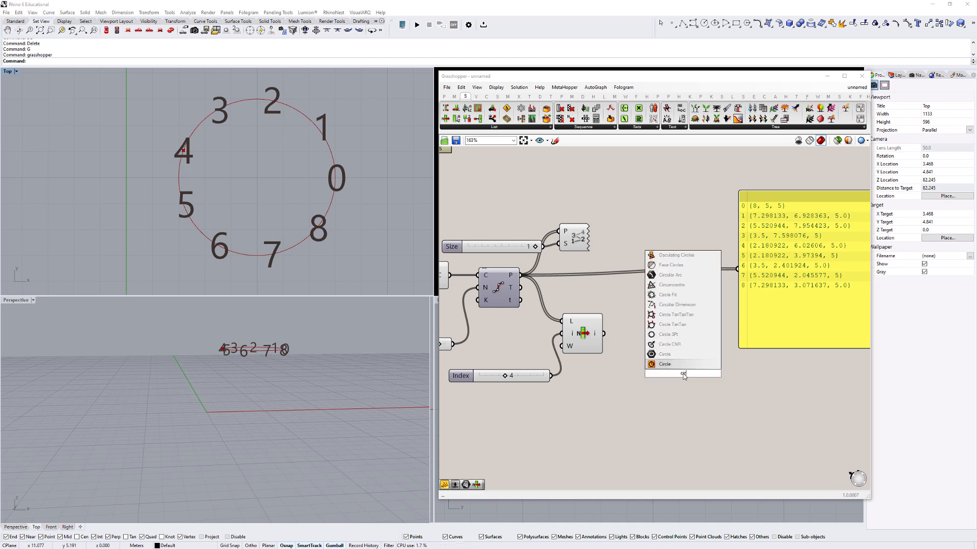
{"action": "left_click", "coordinate": [665, 365]}
{"action": "left_click_drag", "start_coordinate": [686, 385], "coordinate": [672, 367]}
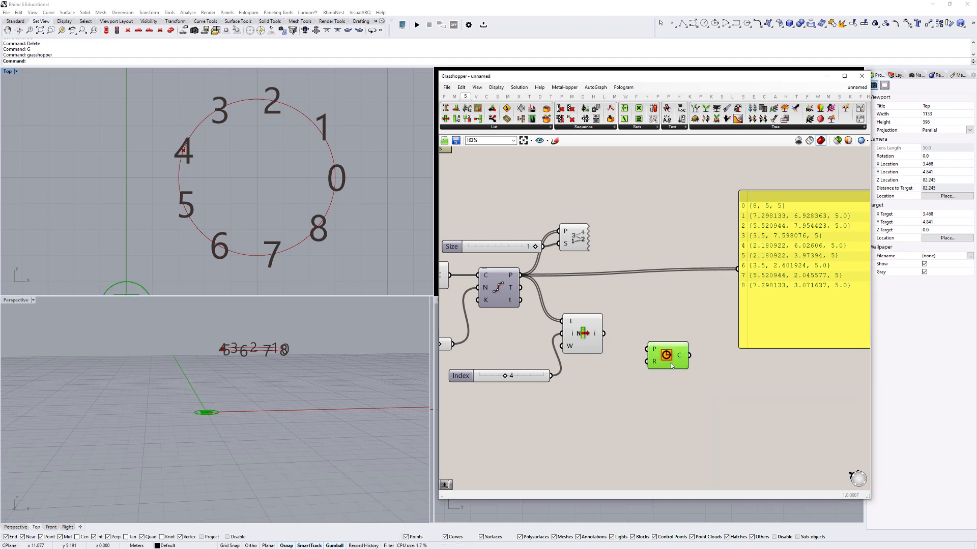
{"action": "left_click_drag", "start_coordinate": [604, 334], "coordinate": [647, 349]}
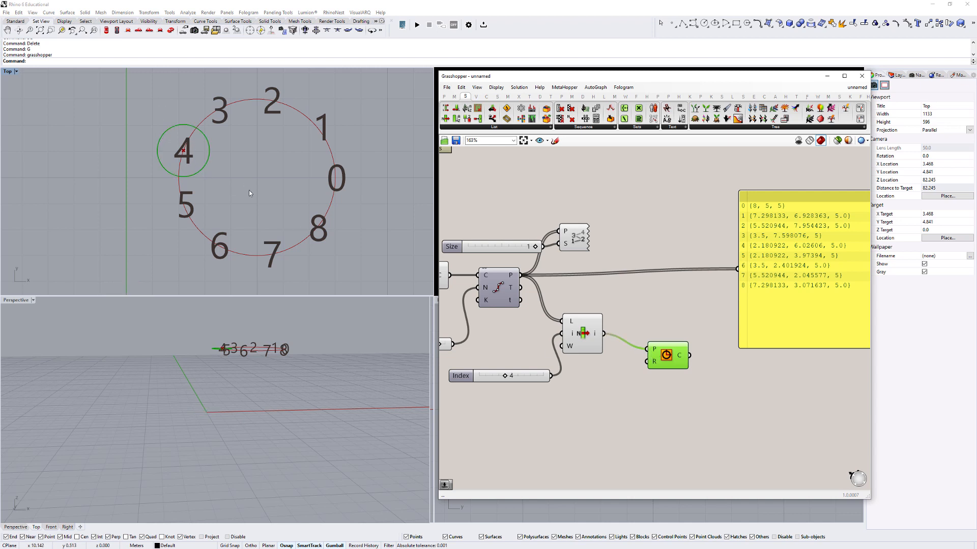
Set the Index slider to 2 and shift it slightly away from List Item
{"action": "right_click_drag", "start_coordinate": [514, 372], "coordinate": [608, 375]}
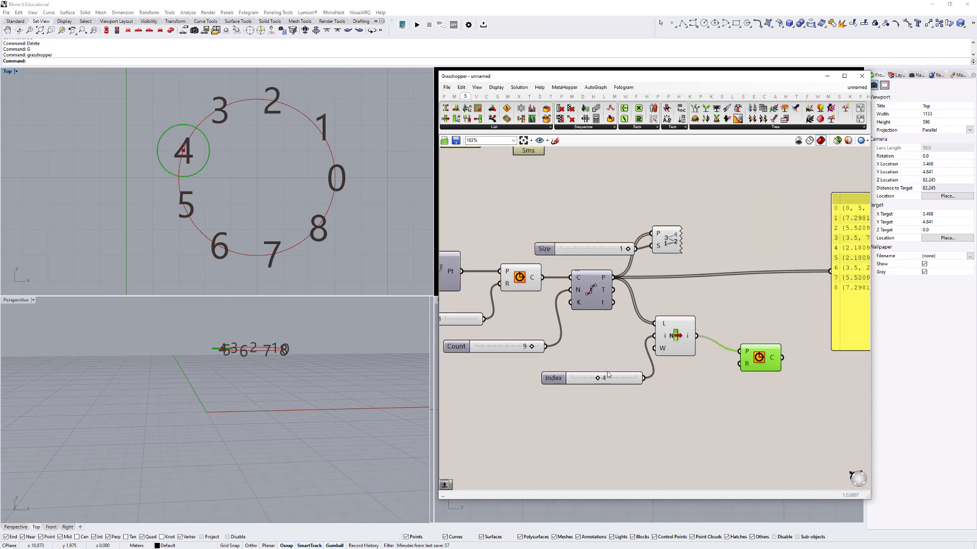
{"action": "mouse_move", "coordinate": [599, 381]}
{"action": "left_mouse_down"}
{"action": "mouse_move", "coordinate": [625, 382]}
{"action": "mouse_move", "coordinate": [583, 386]}
{"action": "left_mouse_up"}
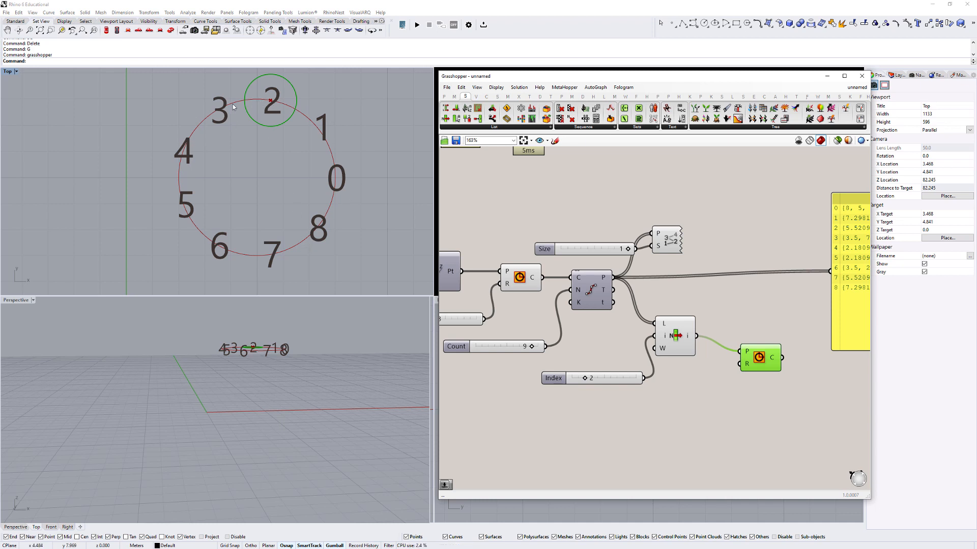
{"action": "scroll", "coordinate": [585, 354], "scroll_direction": "down", "scroll_amount": 1}
{"action": "right_click_drag", "start_coordinate": [592, 380], "coordinate": [594, 345]}
{"action": "scroll", "coordinate": [595, 346], "scroll_direction": "up", "scroll_amount": 1}
{"action": "left_click_drag", "start_coordinate": [611, 342], "coordinate": [600, 340]}
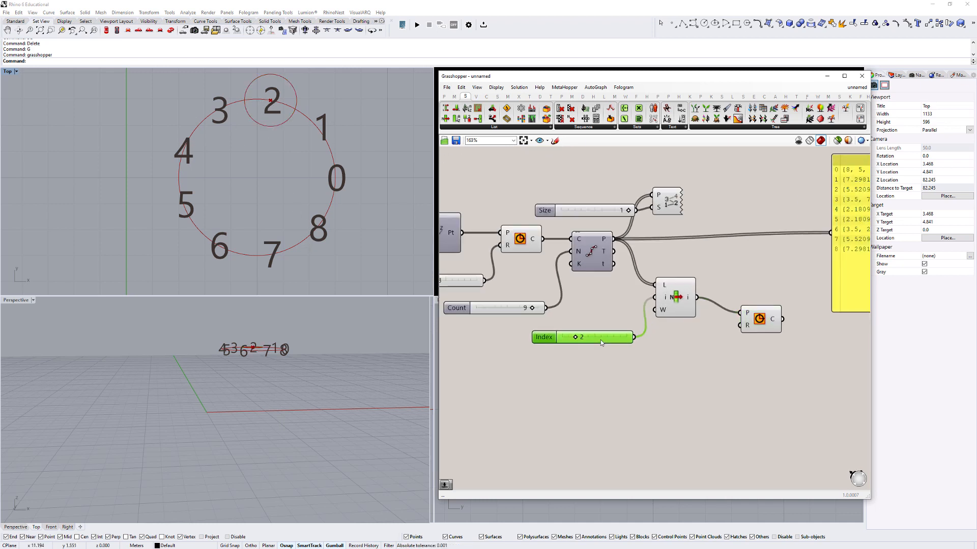
Add a second slider set to 4 below the Index slider and connect it additionally to List Item's i input
{"action": "left_click", "coordinate": [522, 330]}
{"action": "left_click_drag", "start_coordinate": [523, 330], "coordinate": [588, 355]}
{"action": "key", "text": "ctrl+c"}
{"action": "key", "text": "ctrl+v"}
{"action": "scroll", "coordinate": [565, 367], "scroll_direction": "up", "scroll_amount": 1}
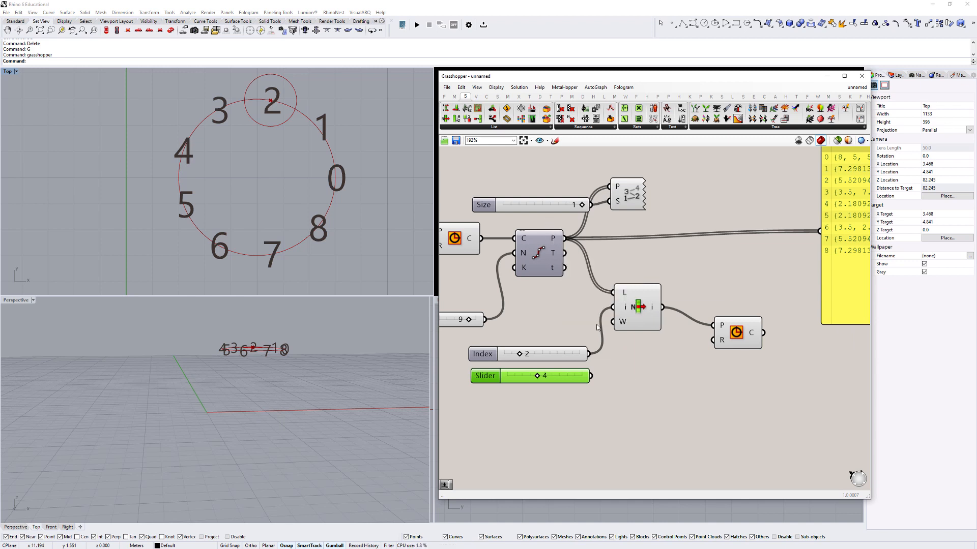
{"action": "left_click_drag", "start_coordinate": [591, 377], "coordinate": [613, 309]}
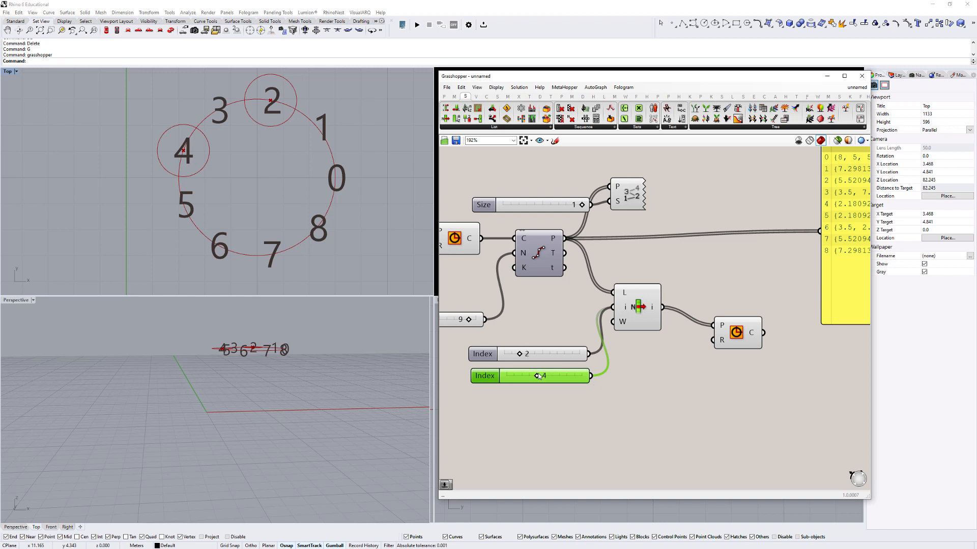
Add a third Index slider set to 7, also connected to List Item's i input, and move the Circle component closer to List Item
{"action": "left_click_drag", "start_coordinate": [518, 377], "coordinate": [607, 312], "text": "alt"}
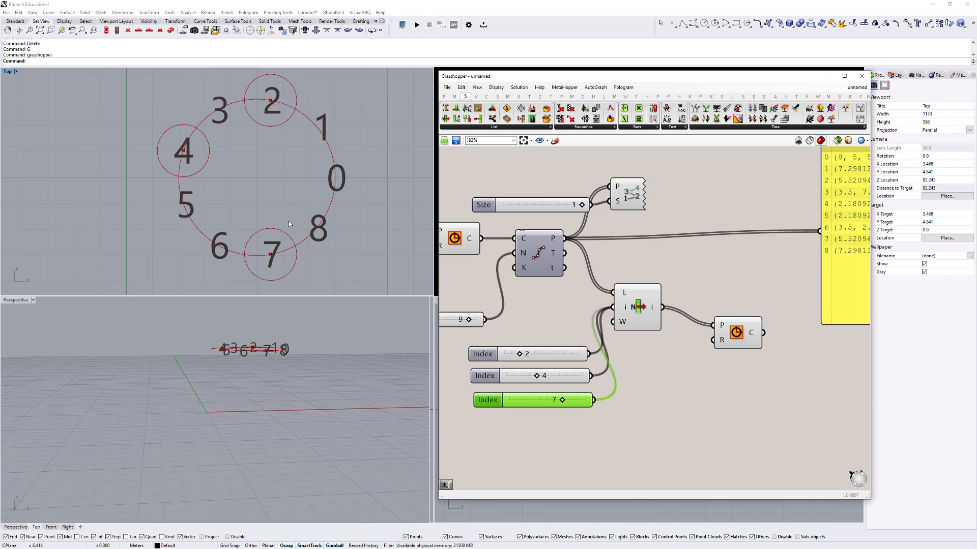
{"action": "right_click_drag", "start_coordinate": [288, 360], "coordinate": [276, 450]}
{"action": "left_click_drag", "start_coordinate": [738, 332], "coordinate": [709, 320]}
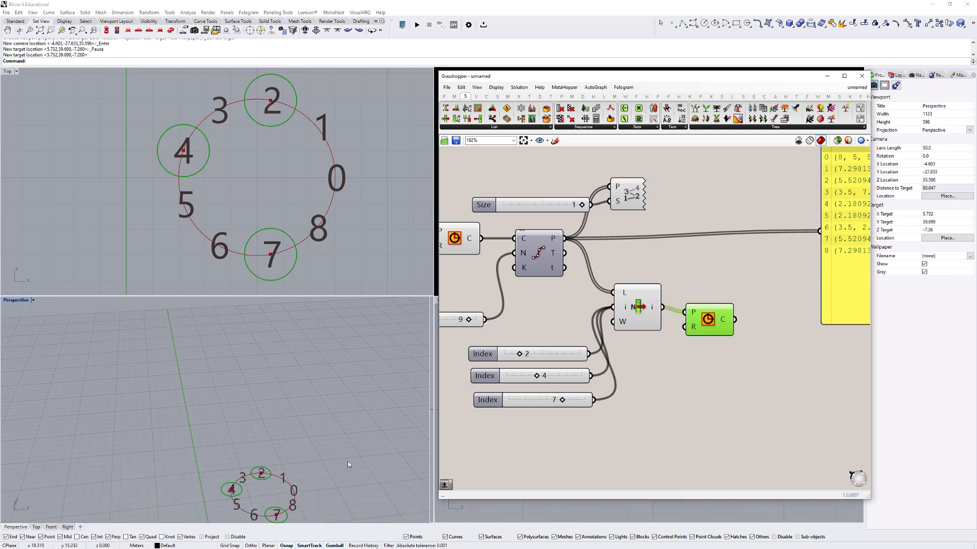
{"action": "right_click_drag", "start_coordinate": [347, 461], "coordinate": [348, 368]}
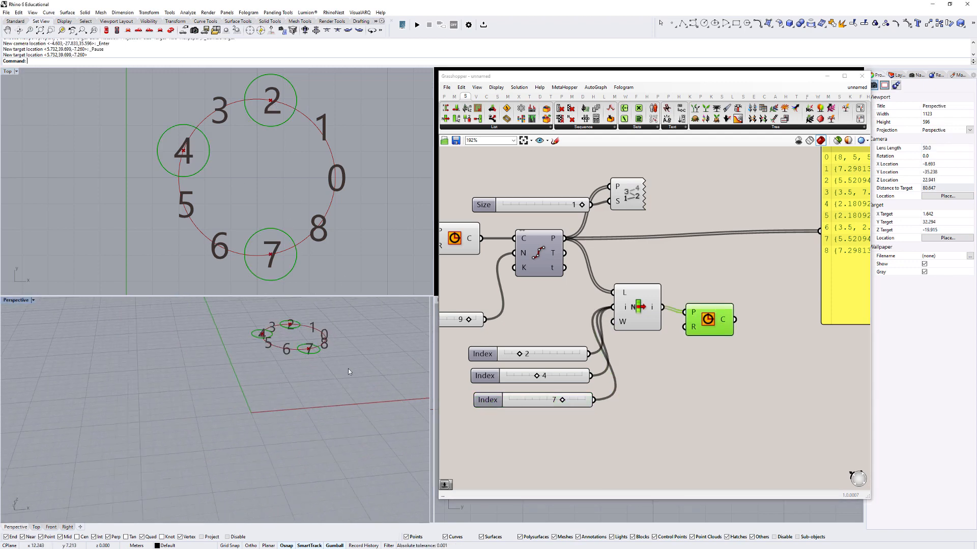
{"action": "scroll", "coordinate": [347, 372], "scroll_direction": "up", "scroll_amount": 5}
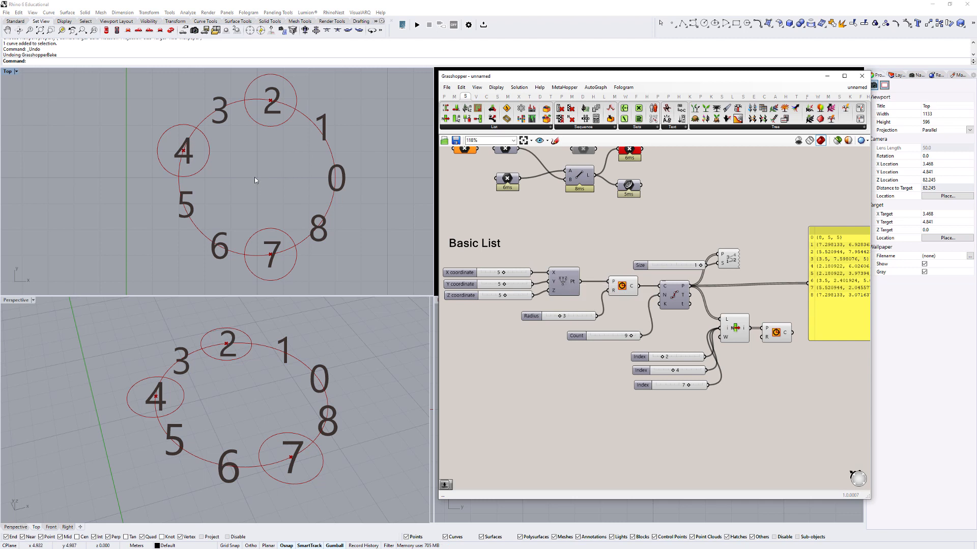
Highlight the base Circle and Divide Curve components in turn, try a Count of 4, and finally set Count to 7
{"action": "left_click", "coordinate": [622, 286]}
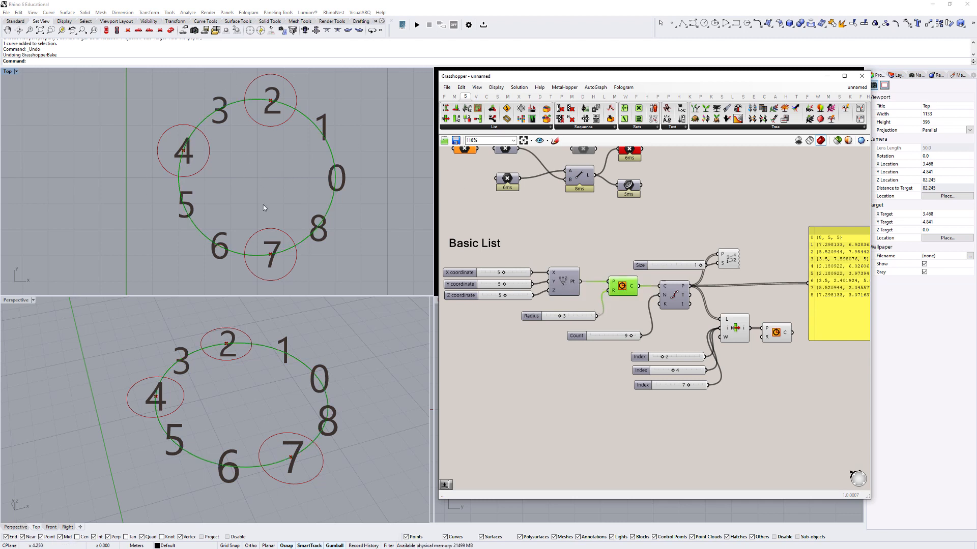
{"action": "left_click", "coordinate": [675, 294]}
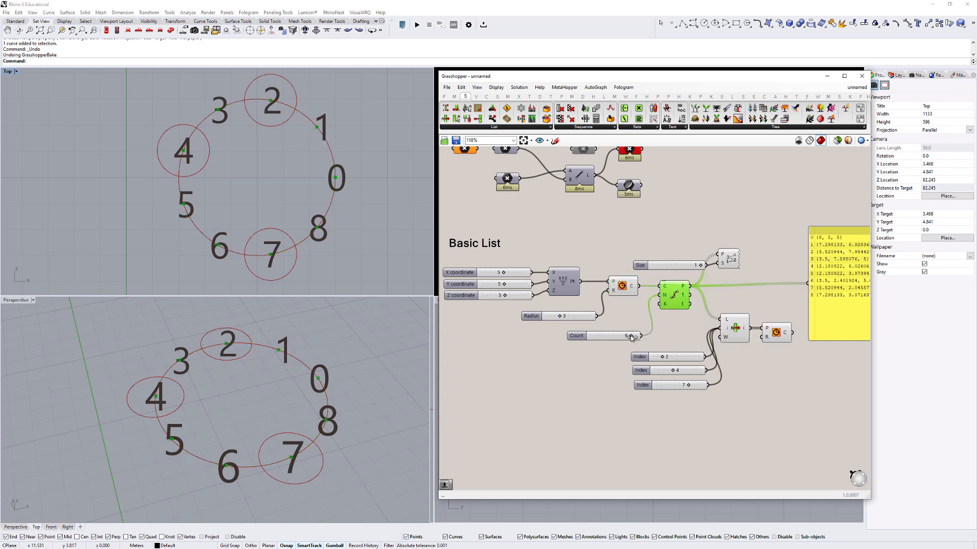
{"action": "left_click_drag", "start_coordinate": [631, 337], "coordinate": [610, 340]}
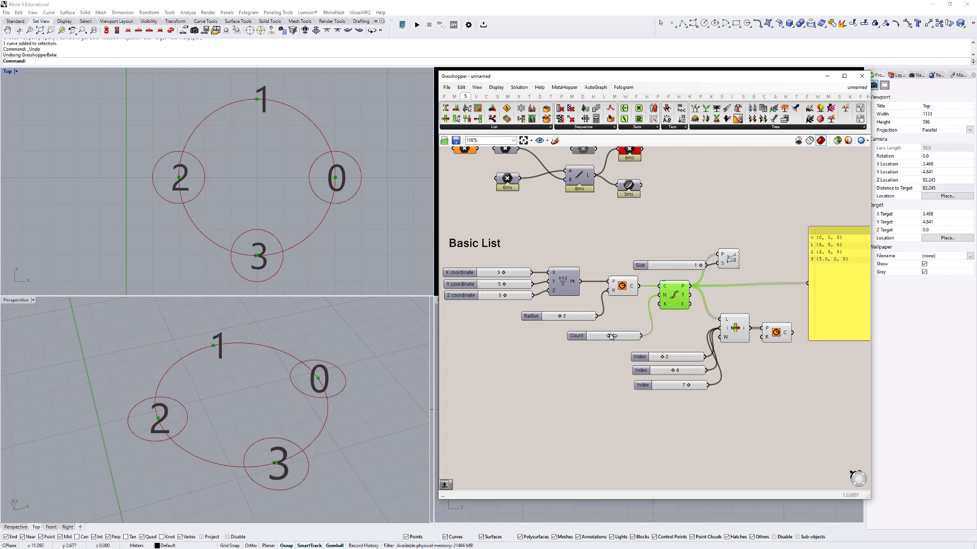
{"action": "left_click_drag", "start_coordinate": [611, 337], "coordinate": [631, 336]}
{"action": "scroll", "coordinate": [735, 333], "scroll_direction": "up", "scroll_amount": 2}
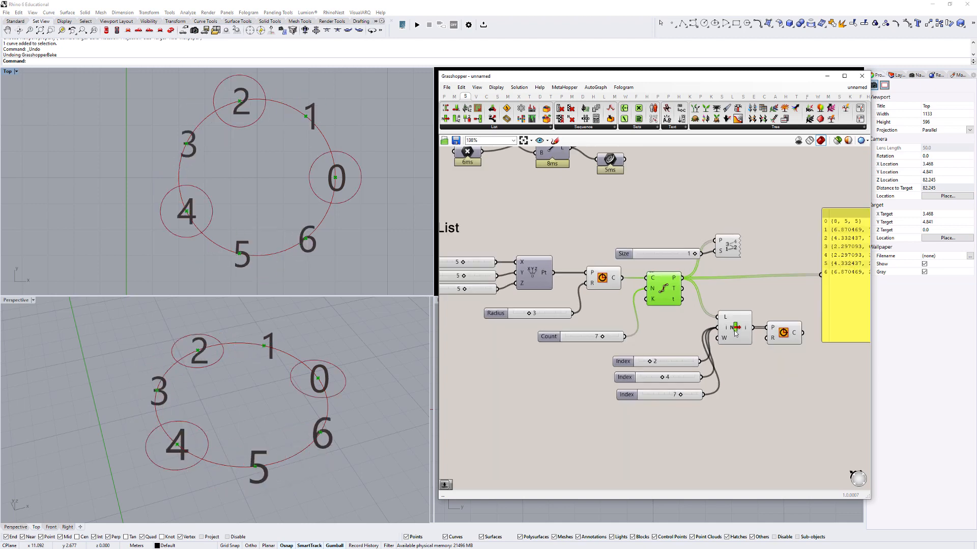
Select List Item and set the third Index slider to 6
{"action": "right_click_drag", "start_coordinate": [734, 333], "coordinate": [670, 331]}
{"action": "left_click", "coordinate": [670, 331]}
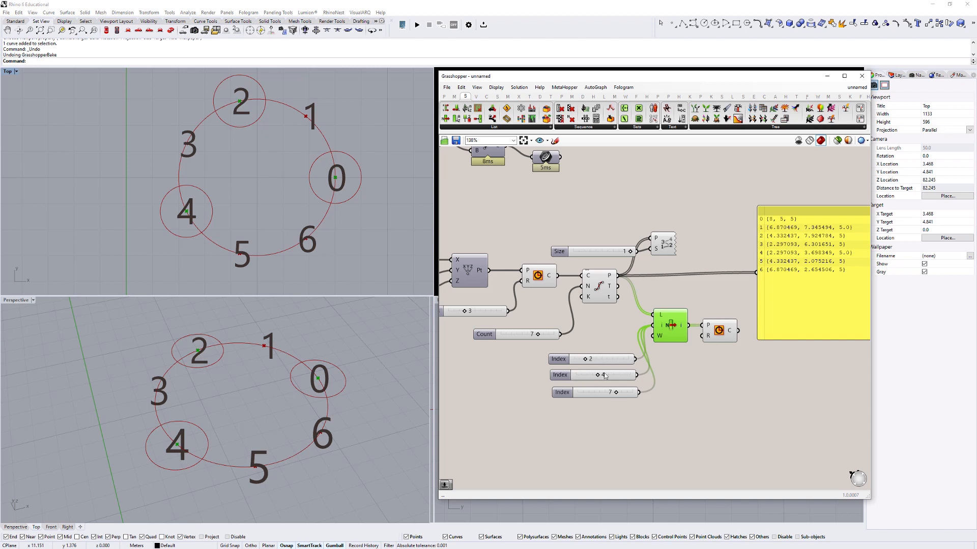
{"action": "scroll", "coordinate": [628, 387], "scroll_direction": "up", "scroll_amount": 2}
{"action": "right_click_drag", "start_coordinate": [609, 379], "coordinate": [642, 368]}
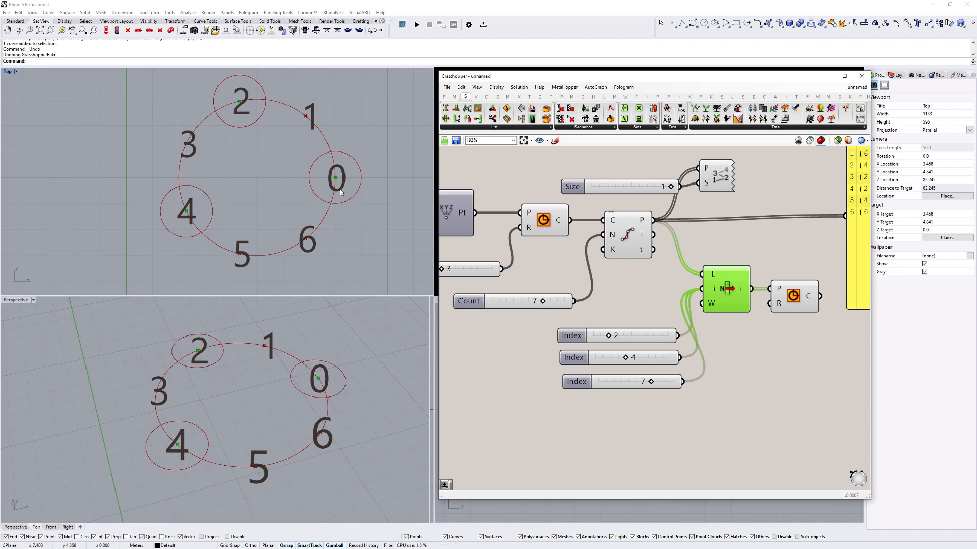
{"action": "left_click_drag", "start_coordinate": [653, 382], "coordinate": [644, 381]}
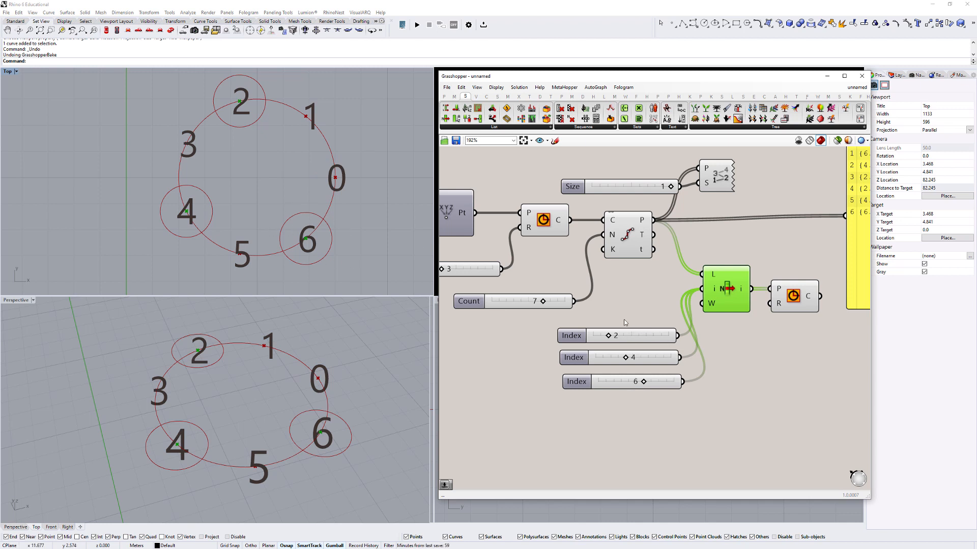
Delete the Circle component connected to List Item's output
{"action": "scroll", "coordinate": [777, 316], "scroll_direction": "down", "scroll_amount": 4}
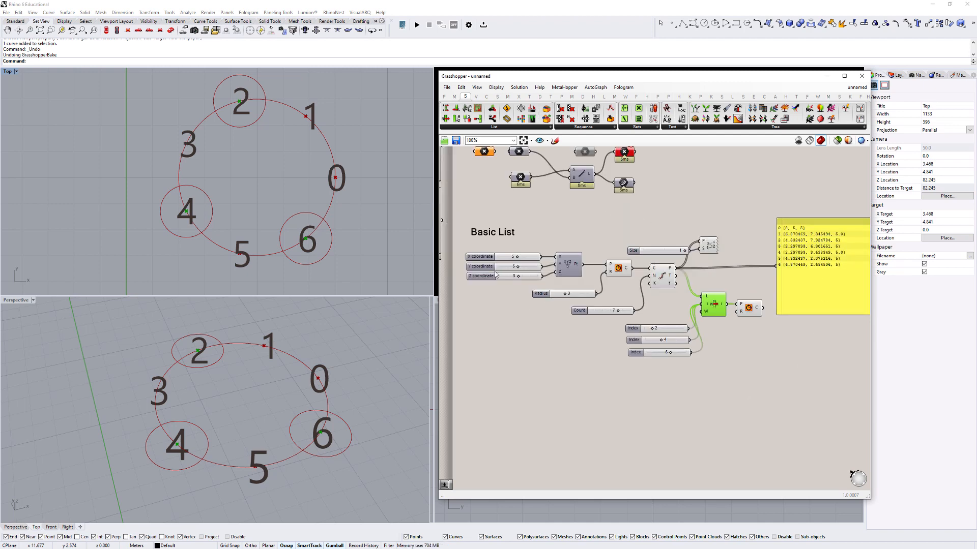
{"action": "scroll", "coordinate": [494, 304], "scroll_direction": "up", "scroll_amount": 1}
{"action": "left_click_drag", "start_coordinate": [493, 299], "coordinate": [472, 241]}
{"action": "left_click", "coordinate": [452, 258]}
{"action": "left_click", "coordinate": [450, 252]}
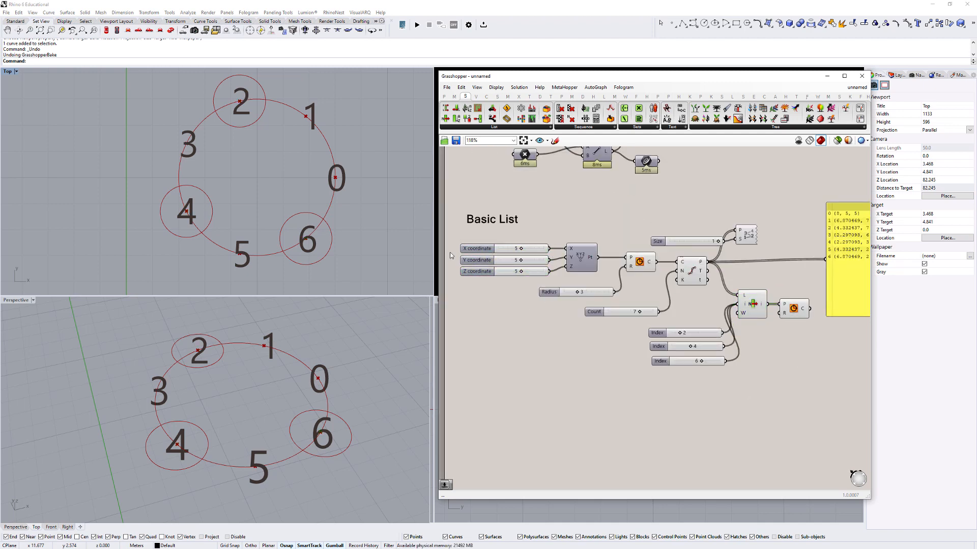
{"action": "scroll", "coordinate": [784, 285], "scroll_direction": "down", "scroll_amount": 2}
{"action": "scroll", "coordinate": [698, 322], "scroll_direction": "up", "scroll_amount": 2}
{"action": "left_click_drag", "start_coordinate": [719, 325], "coordinate": [725, 322]}
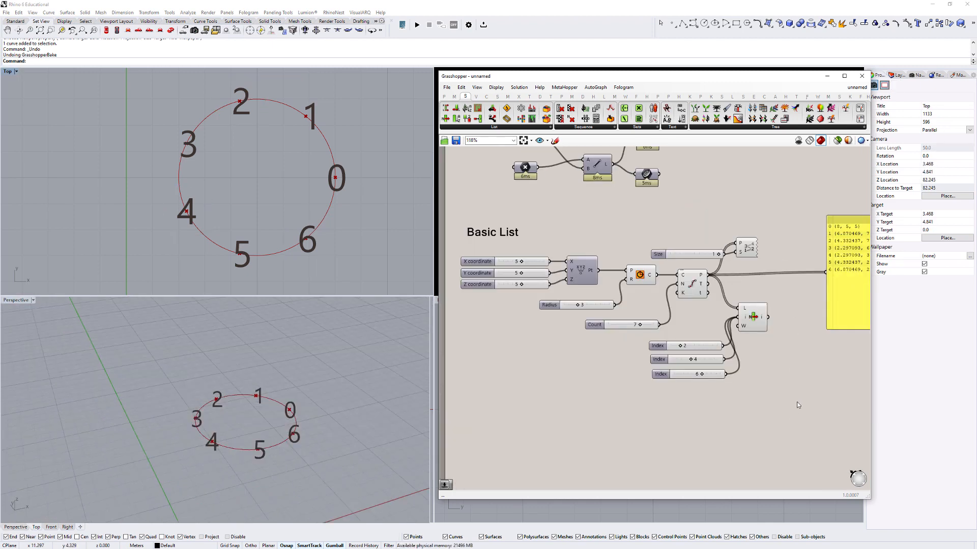
Duplicate the Basic List components, from the coordinate sliders to List Item but without the Panel, and place the copy below the original
{"action": "left_click_drag", "start_coordinate": [797, 402], "coordinate": [460, 239]}
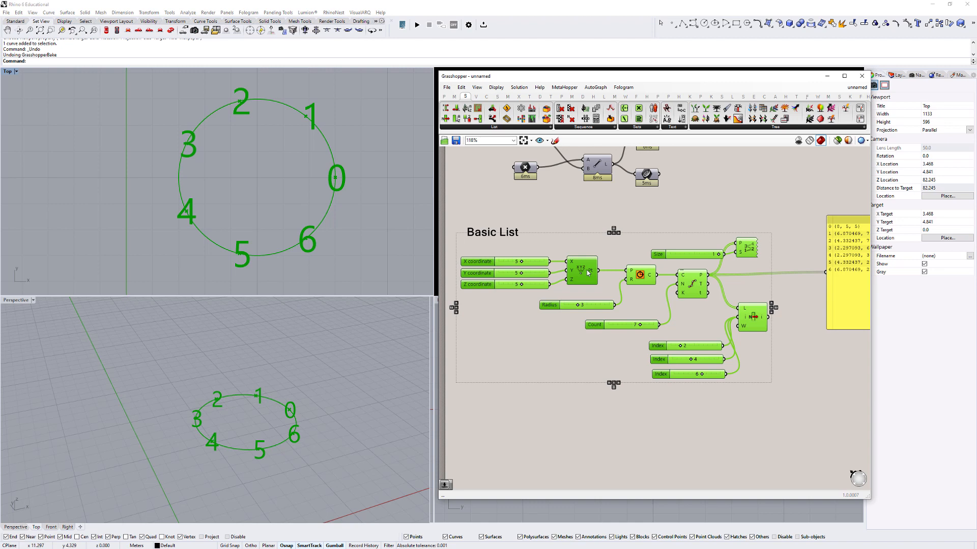
{"action": "left_click_drag", "start_coordinate": [588, 272], "coordinate": [596, 428]}
{"action": "right_click_drag", "start_coordinate": [594, 426], "coordinate": [603, 348]}
{"action": "scroll", "coordinate": [603, 347], "scroll_direction": "down", "scroll_amount": 1}
{"action": "left_click", "coordinate": [588, 323]}
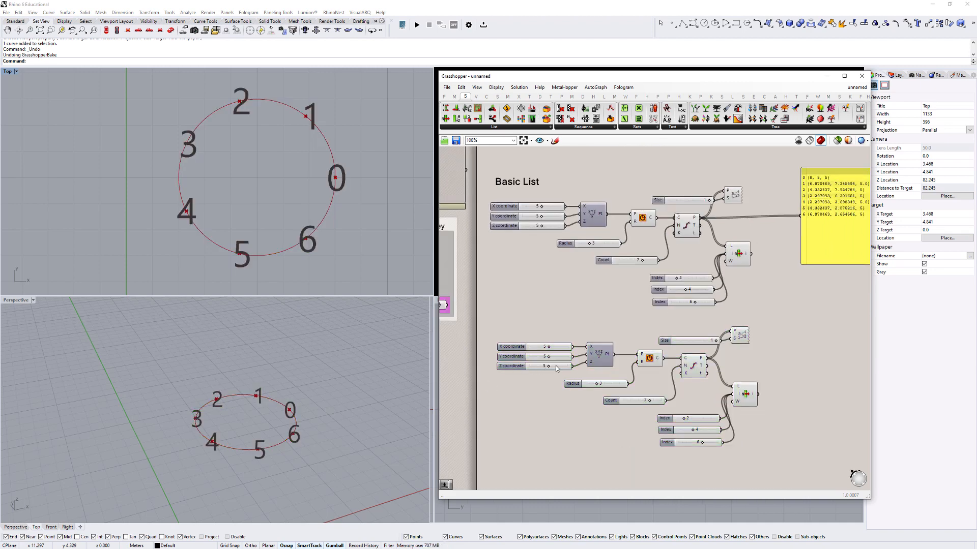
Set the duplicated Z coordinate slider to 10 and inspect both numbered circles in the Perspective view
{"action": "left_click_drag", "start_coordinate": [550, 367], "coordinate": [571, 368]}
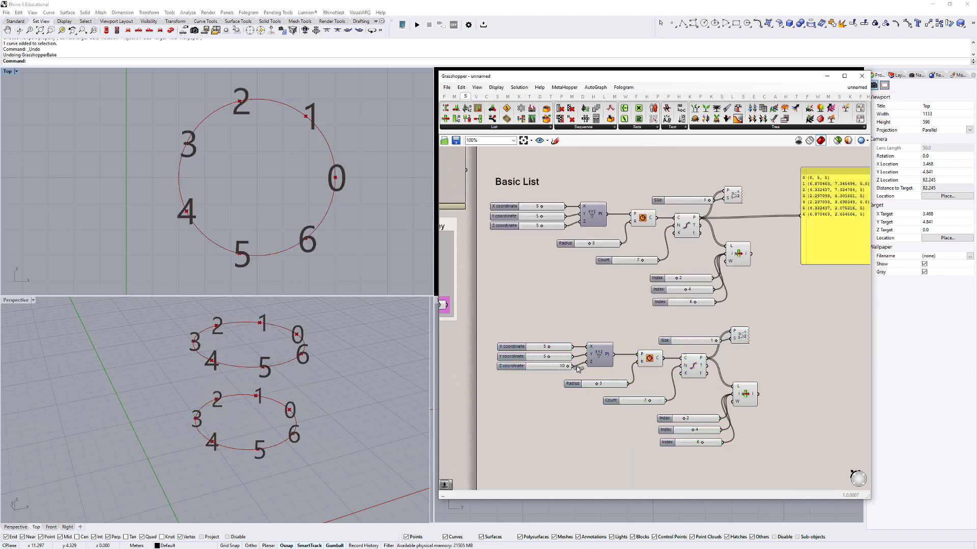
{"action": "right_click_drag", "start_coordinate": [309, 377], "coordinate": [307, 357]}
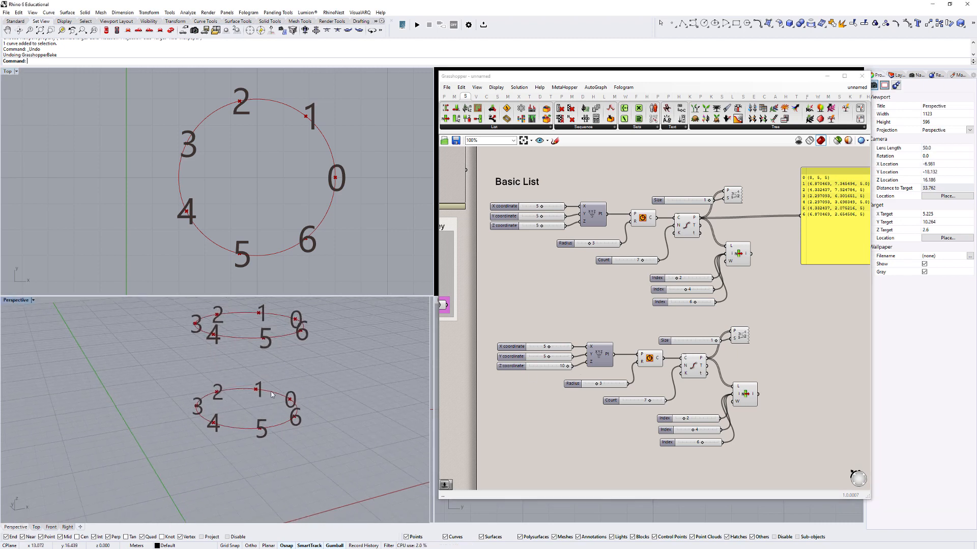
{"action": "right_click_drag", "start_coordinate": [238, 357], "coordinate": [245, 420]}
{"action": "scroll", "coordinate": [263, 152], "scroll_direction": "down", "scroll_amount": 18}
{"action": "scroll", "coordinate": [263, 153], "scroll_direction": "up", "scroll_amount": 10}
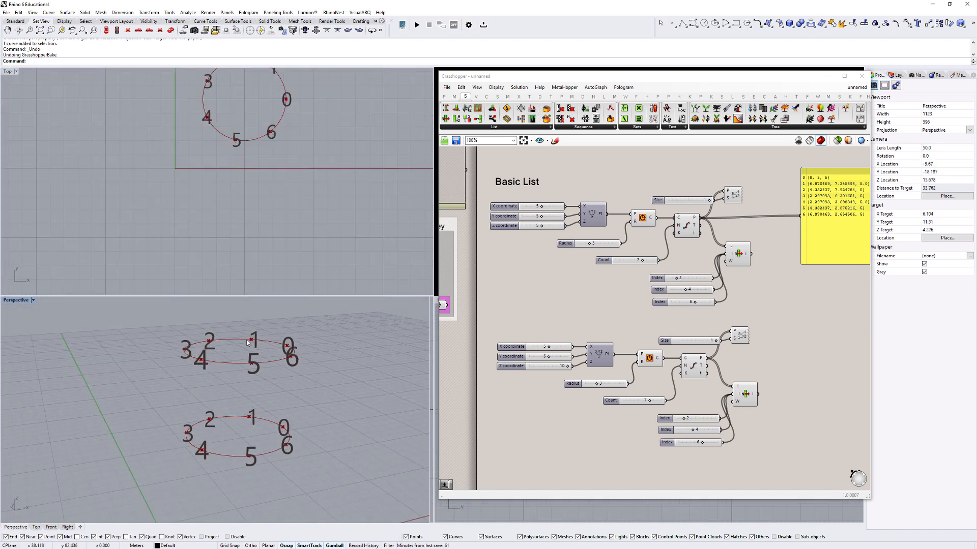
Disable the Point List components of both the duplicated and the original definition
{"action": "scroll", "coordinate": [559, 369], "scroll_direction": "up", "scroll_amount": 1}
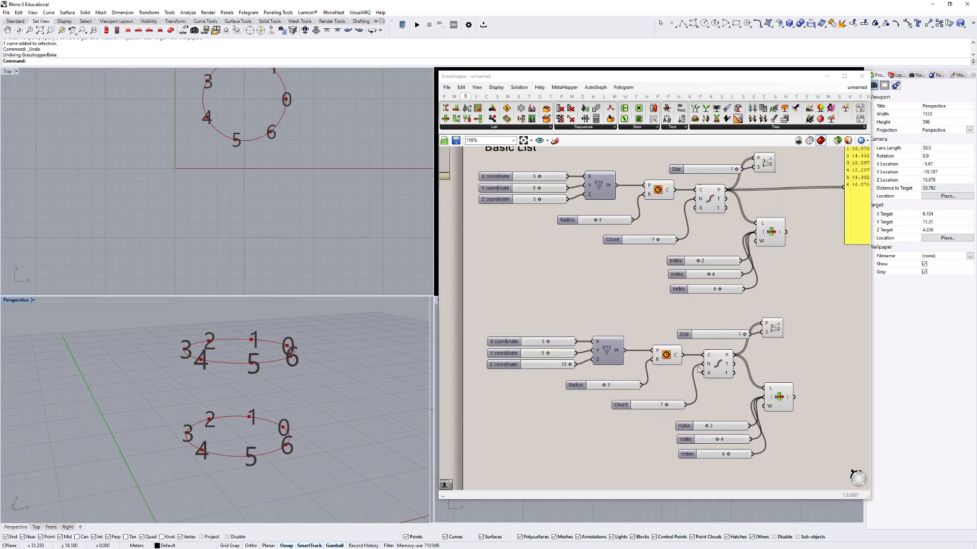
{"action": "right_click", "coordinate": [776, 329]}
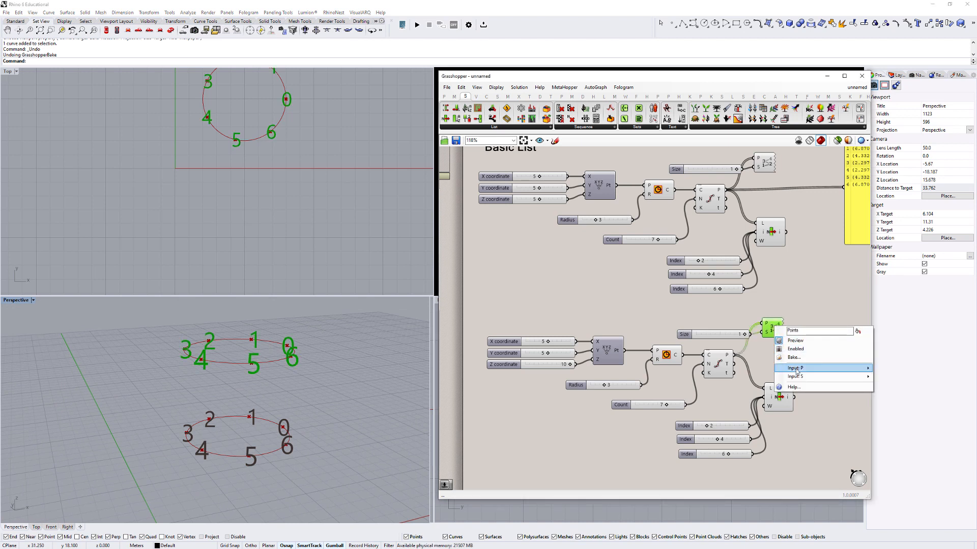
{"action": "left_click", "coordinate": [798, 350]}
{"action": "right_click", "coordinate": [766, 163]}
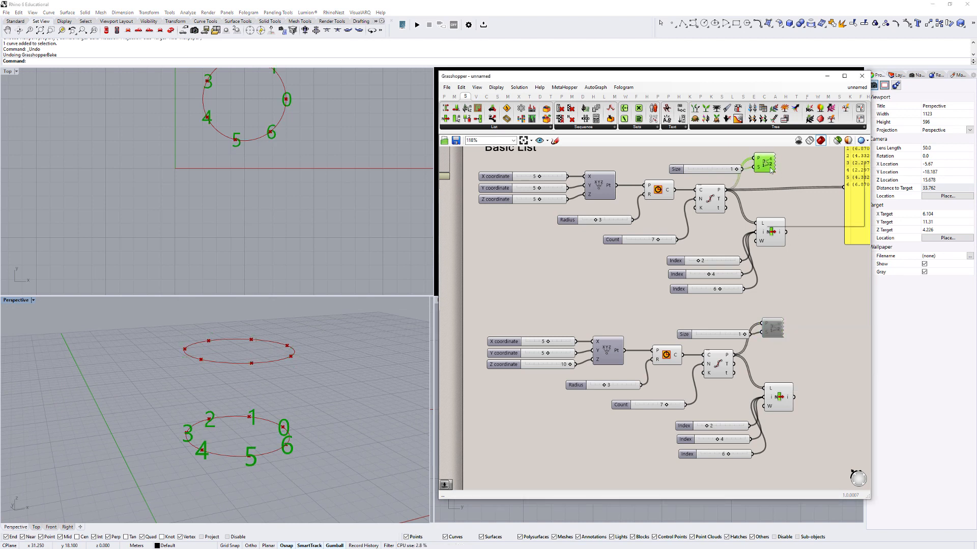
{"action": "left_click", "coordinate": [786, 183]}
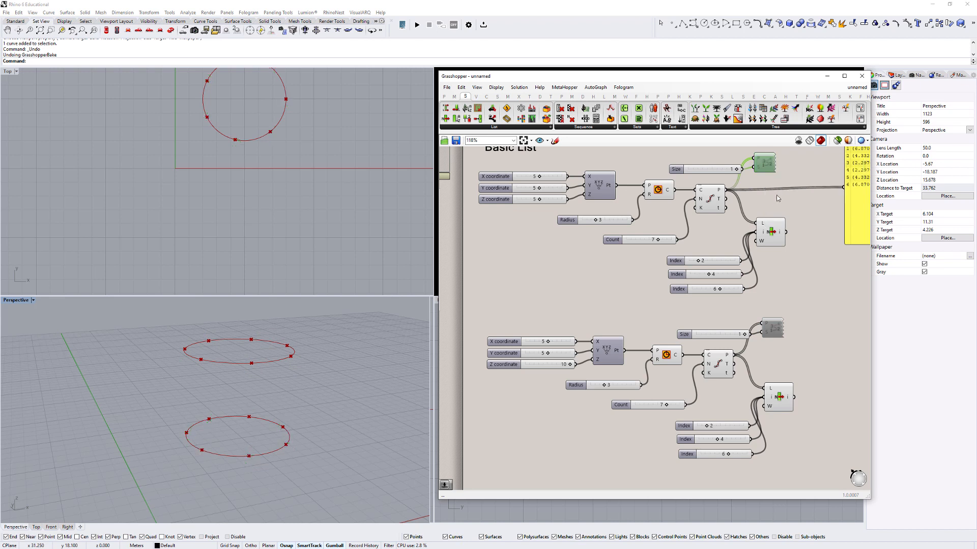
Select the duplicated and original List Item components together to highlight their retrieved points on both circles
{"action": "left_click", "coordinate": [788, 399]}
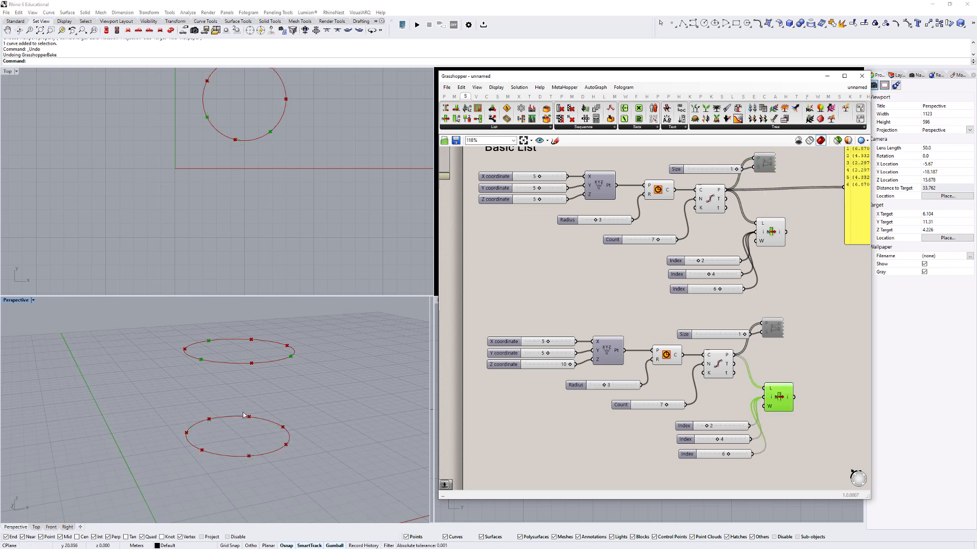
{"action": "right_click_drag", "start_coordinate": [262, 407], "coordinate": [260, 437]}
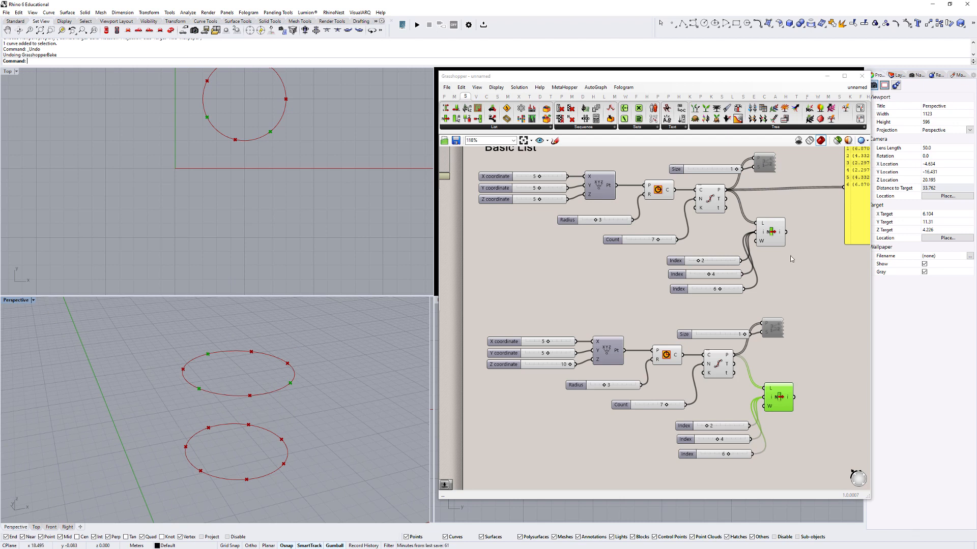
{"action": "left_click", "coordinate": [712, 197], "text": "shift"}
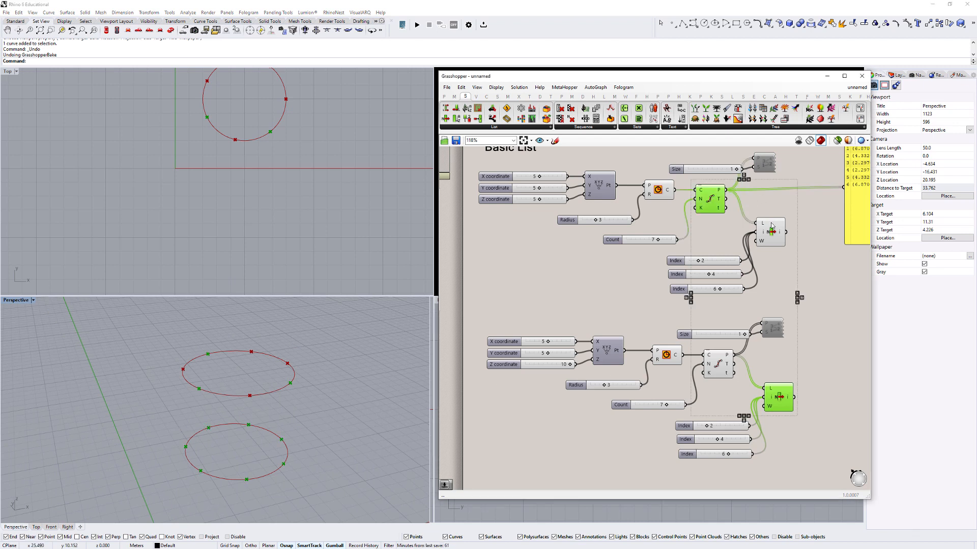
{"action": "left_click", "coordinate": [713, 197], "text": "ctrl"}
{"action": "left_click", "coordinate": [771, 231], "text": "shift"}
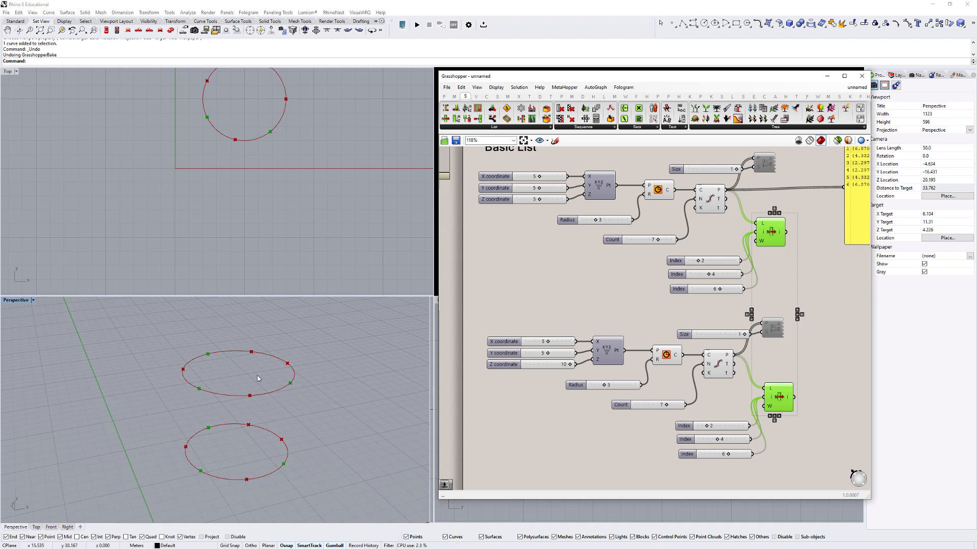
Move the Panel listing the division points farther away from the Basic List components
{"action": "scroll", "coordinate": [644, 210], "scroll_direction": "down", "scroll_amount": 2}
{"action": "right_click_drag", "start_coordinate": [788, 234], "coordinate": [666, 260]}
{"action": "scroll", "coordinate": [666, 260], "scroll_direction": "up", "scroll_amount": 2}
{"action": "left_click", "coordinate": [667, 268]}
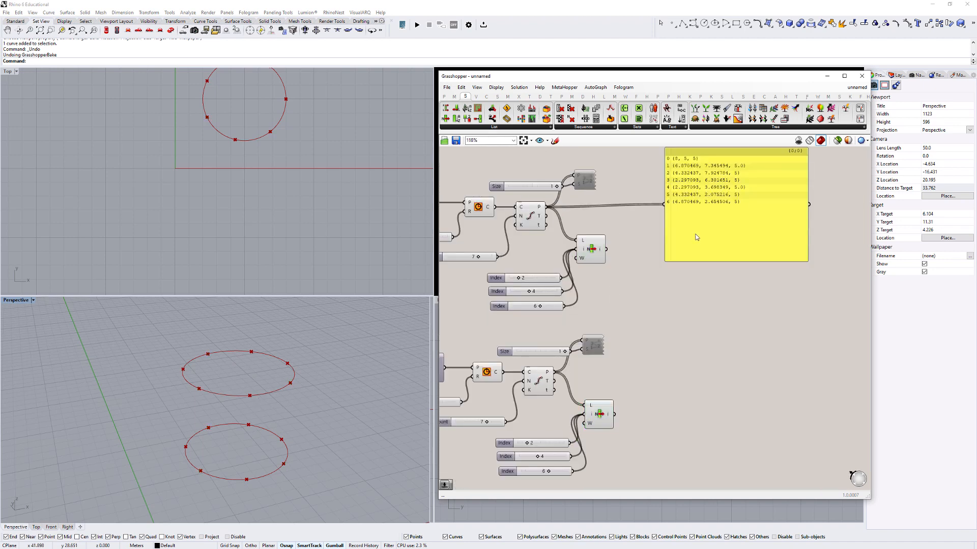
{"action": "left_click_drag", "start_coordinate": [737, 234], "coordinate": [773, 245]}
{"action": "scroll", "coordinate": [682, 339], "scroll_direction": "down", "scroll_amount": 4}
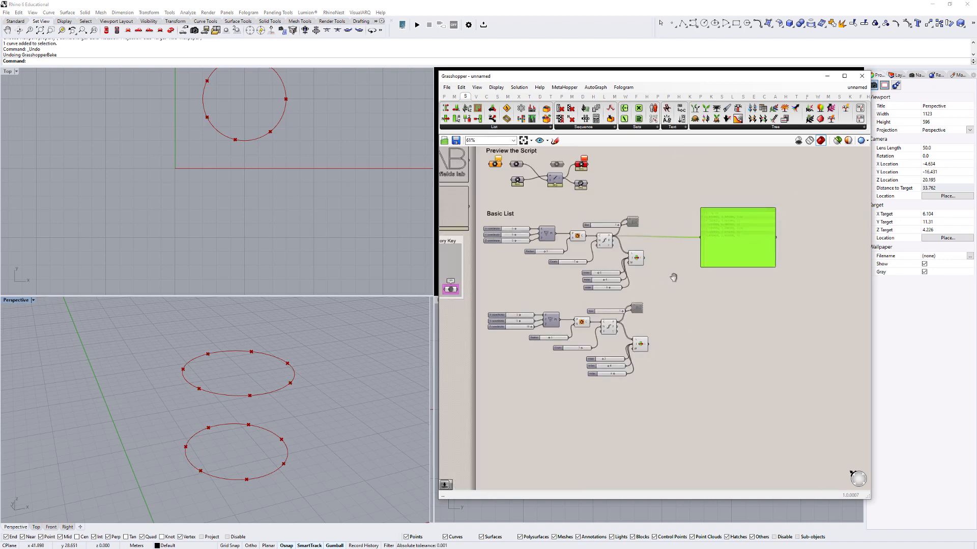
Add a Line component, connecting the original List Item's output to A and the duplicated List Item's output to B
{"action": "double_click", "coordinate": [676, 336]}
{"action": "type", "text": "line"}
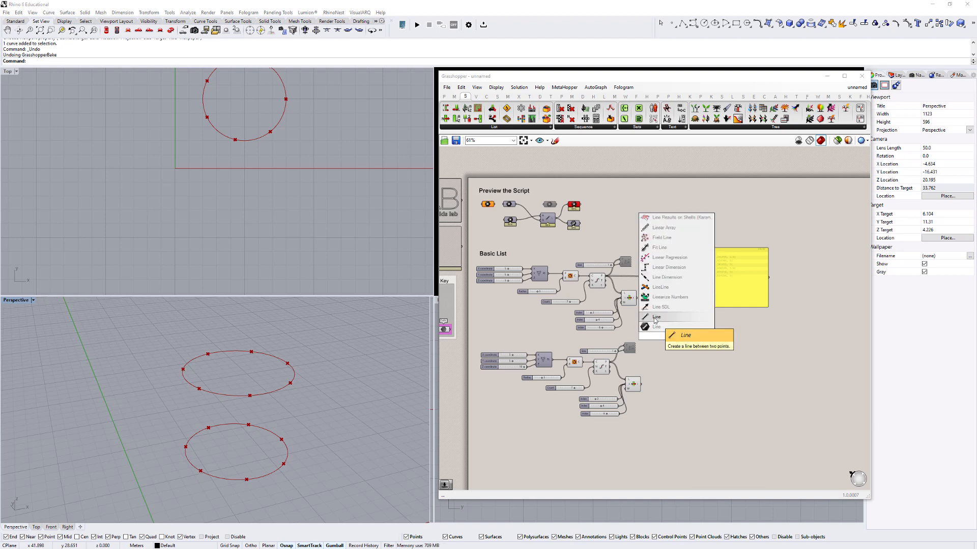
{"action": "left_click", "coordinate": [656, 318]}
{"action": "scroll", "coordinate": [598, 272], "scroll_direction": "up", "scroll_amount": 3}
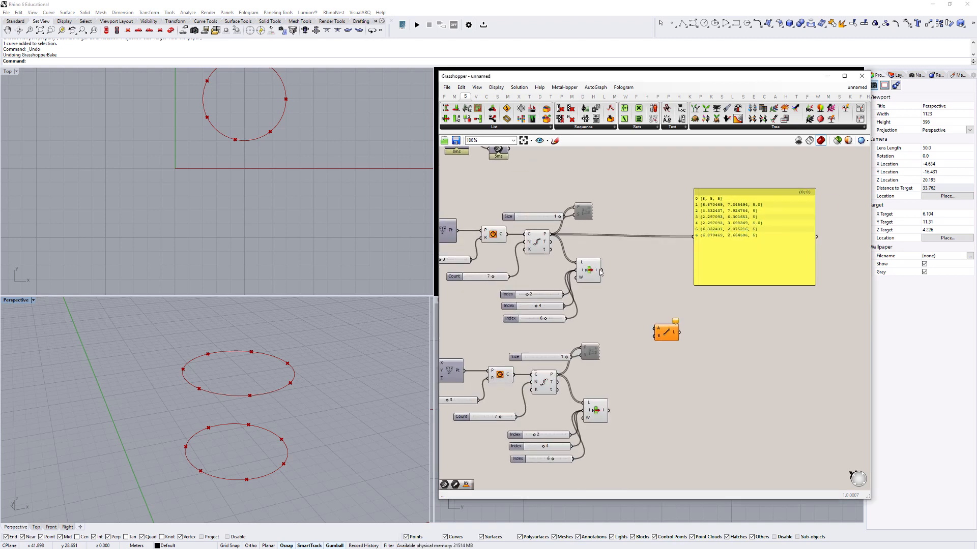
{"action": "left_click_drag", "start_coordinate": [600, 270], "coordinate": [656, 329]}
{"action": "left_click_drag", "start_coordinate": [605, 411], "coordinate": [650, 335]}
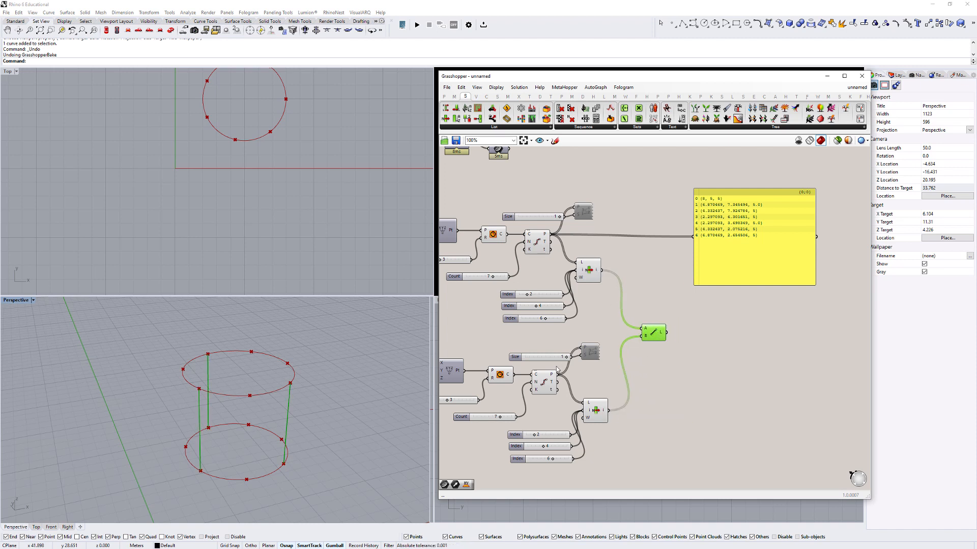
Examine the lines between the two circles in the Perspective view and the Index sliders that drive them
{"action": "right_click_drag", "start_coordinate": [275, 413], "coordinate": [286, 351]}
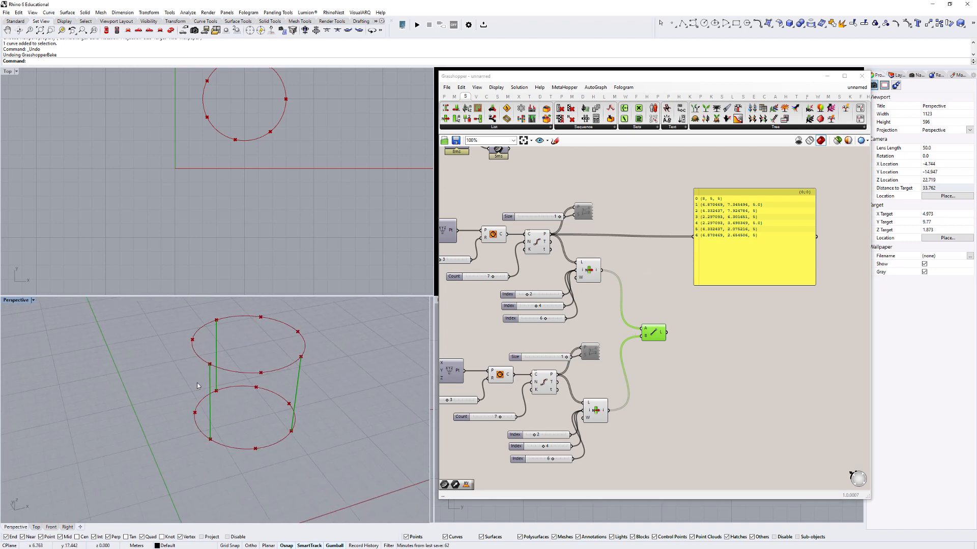
{"action": "scroll", "coordinate": [539, 305], "scroll_direction": "down", "scroll_amount": 1}
{"action": "right_click_drag", "start_coordinate": [539, 305], "coordinate": [662, 294]}
{"action": "scroll", "coordinate": [679, 446], "scroll_direction": "up", "scroll_amount": 3}
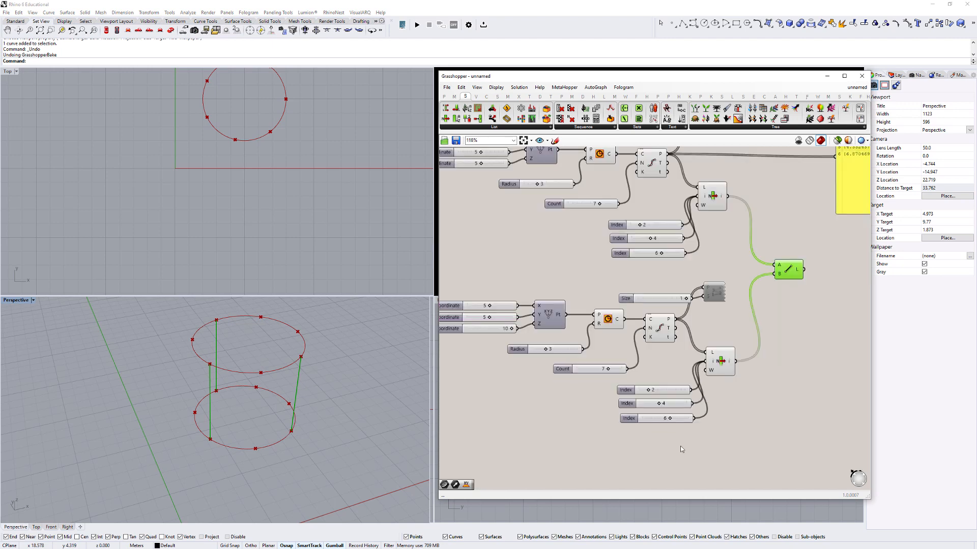
{"action": "mouse_move", "coordinate": [643, 382]}
{"action": "left_mouse_down"}
{"action": "mouse_move", "coordinate": [655, 385]}
{"action": "mouse_move", "coordinate": [643, 384]}
{"action": "mouse_move", "coordinate": [644, 398]}
{"action": "mouse_move", "coordinate": [654, 398]}
{"action": "left_mouse_up"}
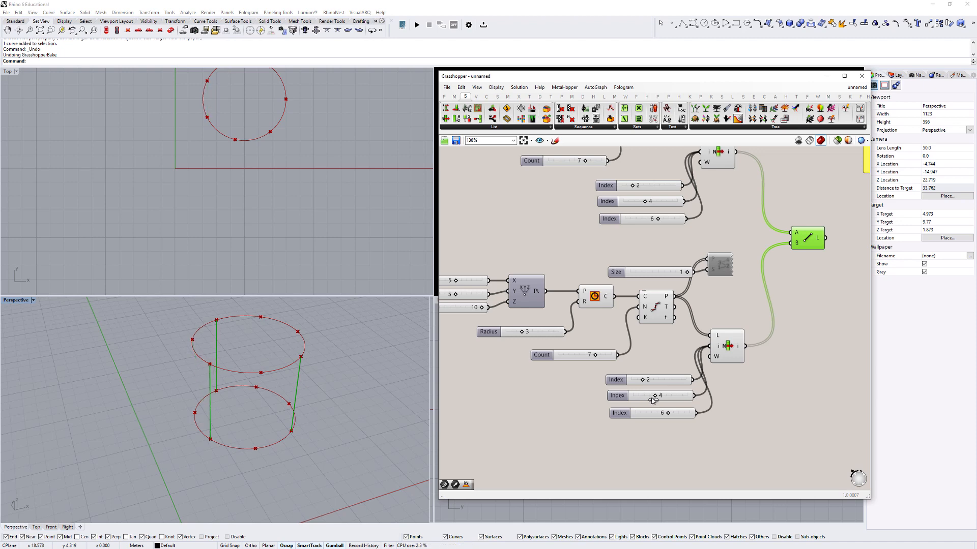
{"action": "right_click_drag", "start_coordinate": [229, 398], "coordinate": [281, 421]}
{"action": "scroll", "coordinate": [736, 225], "scroll_direction": "down", "scroll_amount": 2}
{"action": "right_click_drag", "start_coordinate": [736, 227], "coordinate": [721, 351]}
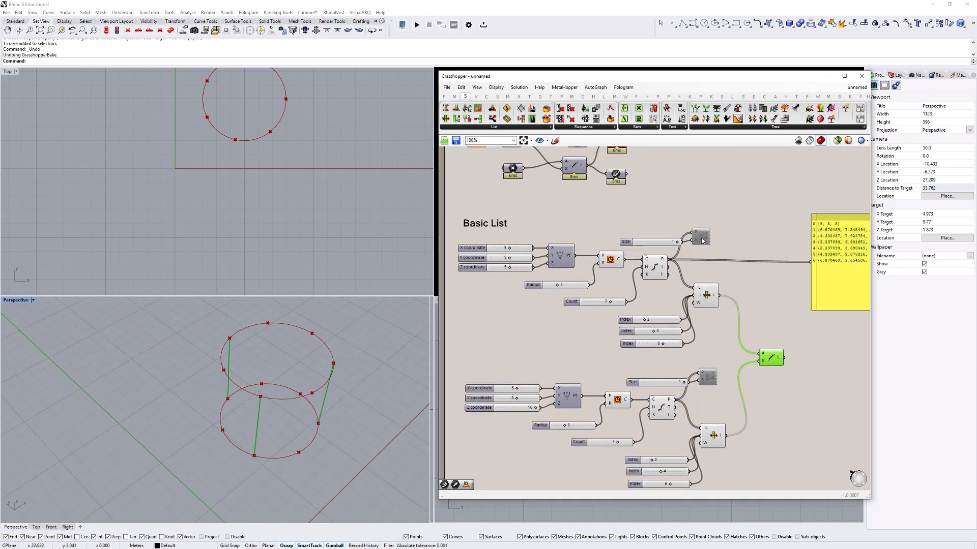
Re-enable both Point List components to number the division points on the two circles
{"action": "left_click", "coordinate": [707, 377]}
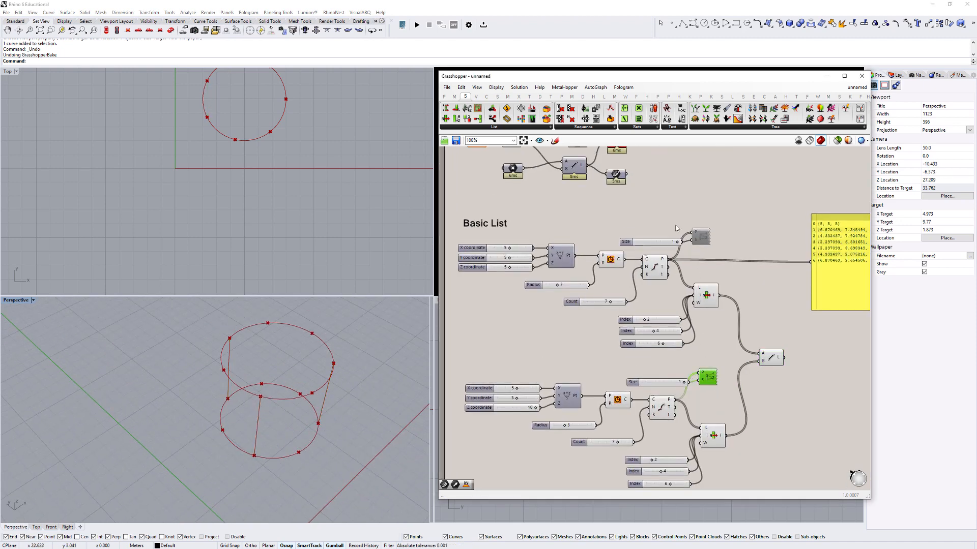
{"action": "left_click", "coordinate": [702, 237]}
{"action": "key", "text": "ctrl+e"}
{"action": "left_click", "coordinate": [606, 314]}
{"action": "right_click_drag", "start_coordinate": [327, 458], "coordinate": [286, 462], "text": "shift"}
{"action": "left_click", "coordinate": [709, 379]}
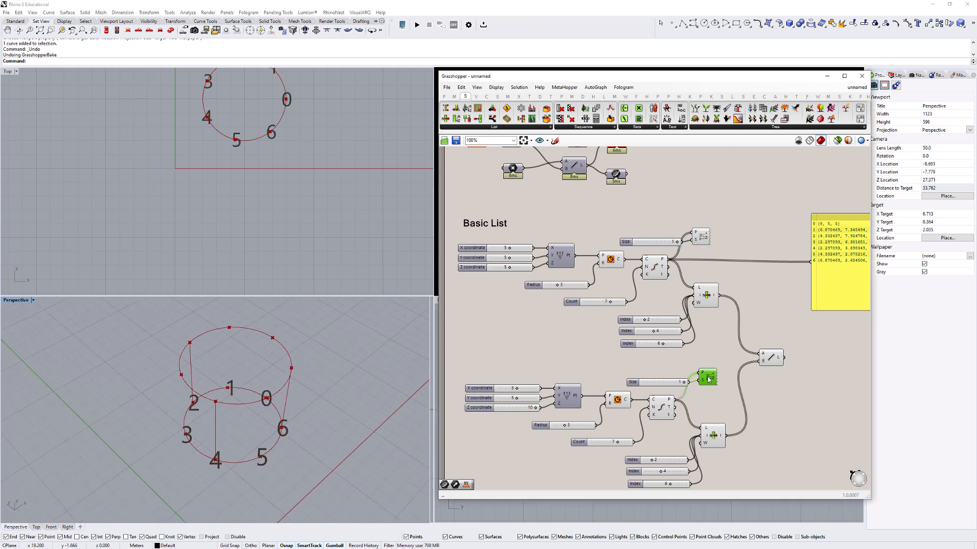
{"action": "key", "text": "ctrl+e"}
{"action": "left_click", "coordinate": [610, 351]}
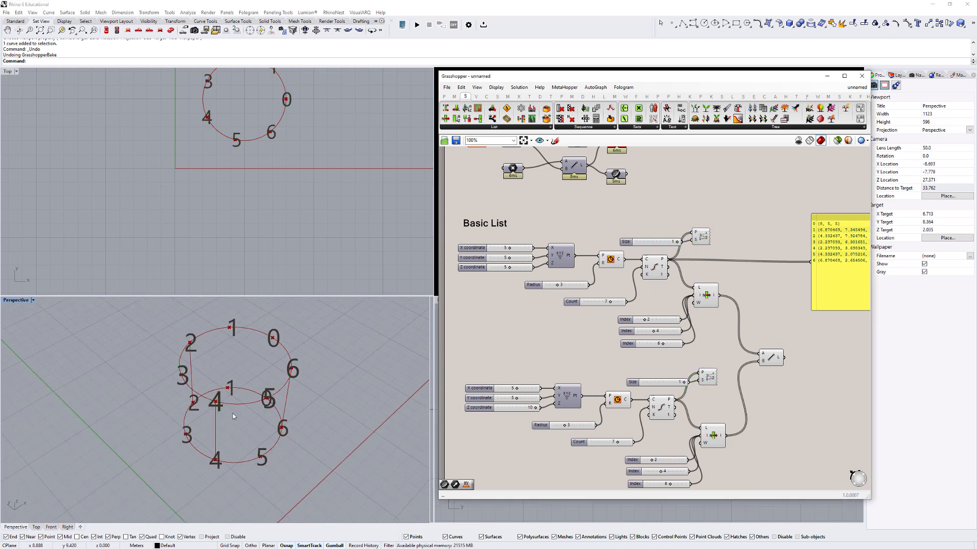
{"action": "mouse_move", "coordinate": [239, 425]}
{"action": "right_mouse_down", "text": "shift"}
{"action": "mouse_move", "coordinate": [268, 460]}
{"action": "mouse_move", "coordinate": [237, 439]}
{"action": "right_mouse_up", "text": "shift"}
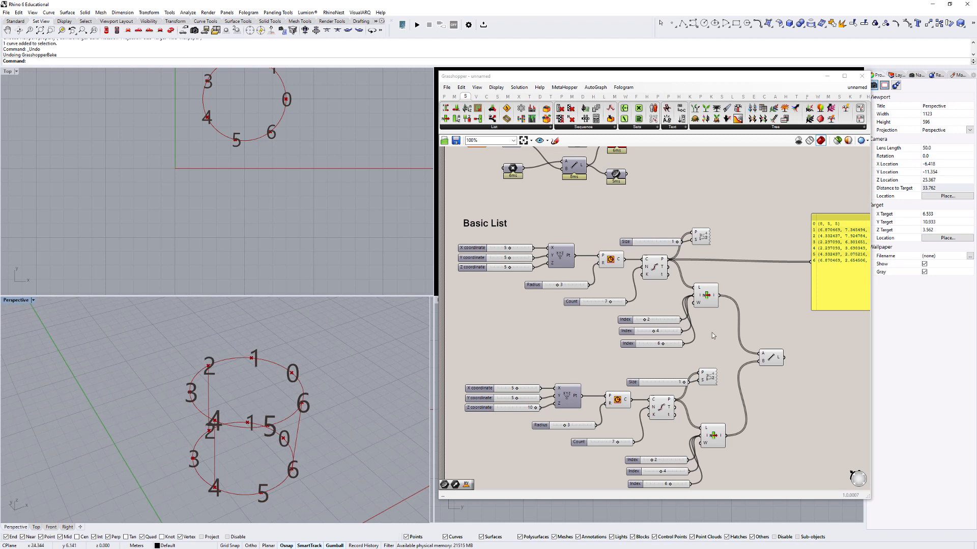
Select both List Item components and compare the highlighted points with their index numbers in the Perspective view
{"action": "left_click", "coordinate": [706, 295]}
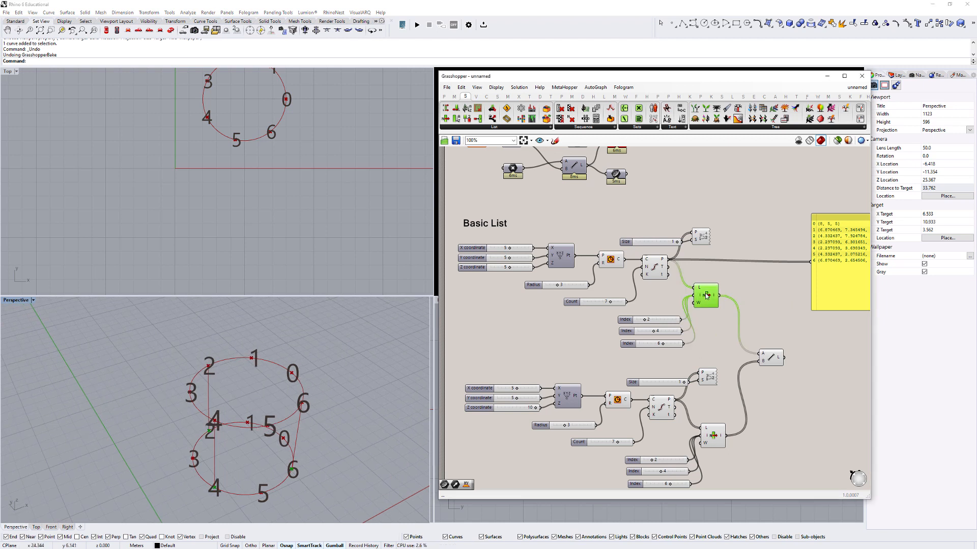
{"action": "left_click", "coordinate": [713, 437], "text": "shift"}
{"action": "right_click_drag", "start_coordinate": [234, 423], "coordinate": [312, 391]}
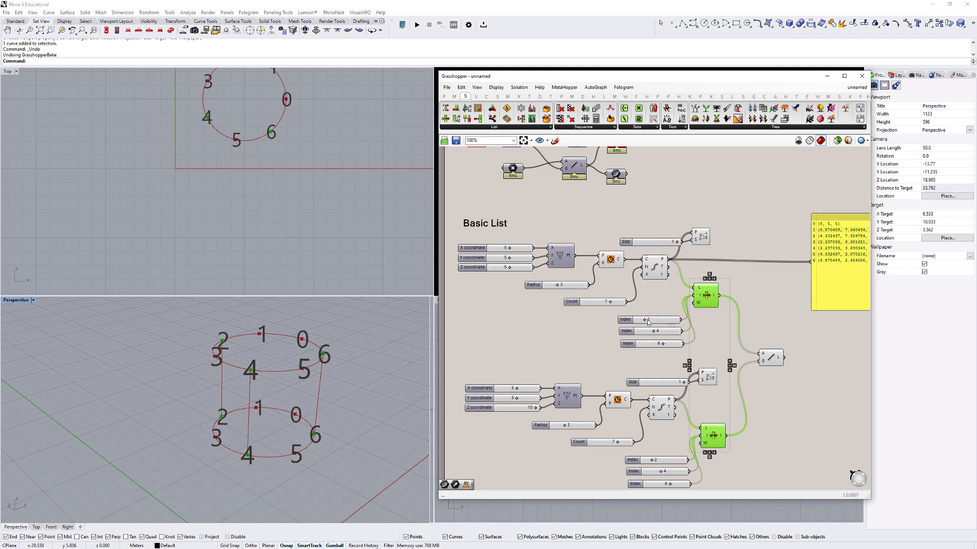
Set the three Index sliders of the original List Item to 4, 6 and 8
{"action": "left_click_drag", "start_coordinate": [647, 322], "coordinate": [655, 322]}
{"action": "left_click_drag", "start_coordinate": [660, 472], "coordinate": [661, 472]}
{"action": "left_click_drag", "start_coordinate": [657, 333], "coordinate": [664, 334]}
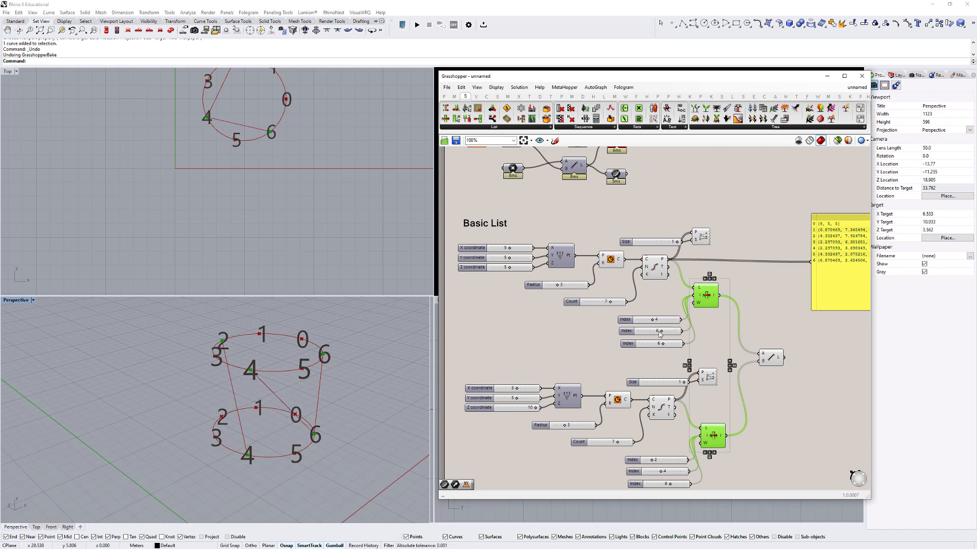
{"action": "right_click_drag", "start_coordinate": [675, 393], "coordinate": [658, 332]}
{"action": "scroll", "coordinate": [640, 296], "scroll_direction": "up", "scroll_amount": 2}
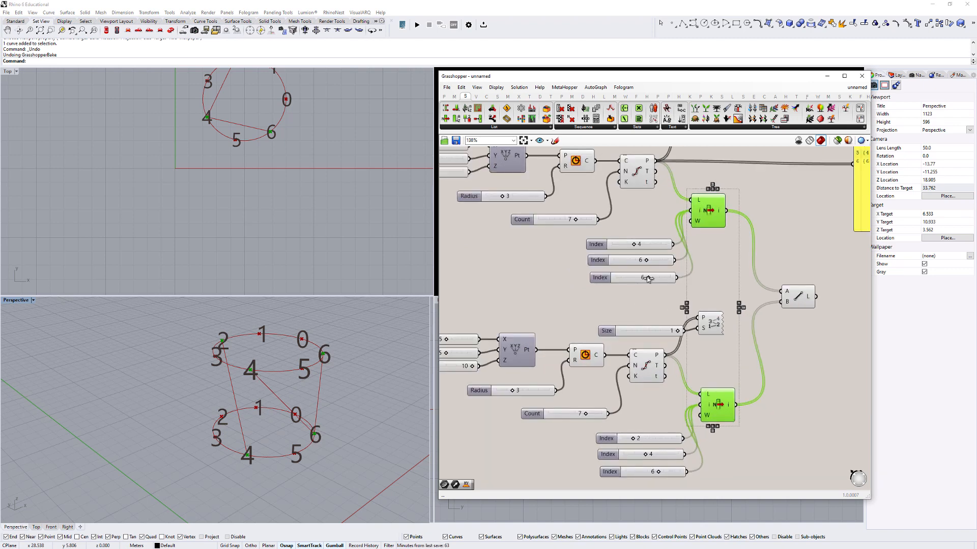
{"action": "left_click_drag", "start_coordinate": [648, 277], "coordinate": [658, 278]}
Turn on the preview of the original Construct Point component that defines the circle's centre
{"action": "right_click_drag", "start_coordinate": [283, 385], "coordinate": [208, 370]}
{"action": "scroll", "coordinate": [192, 388], "scroll_direction": "down", "scroll_amount": 4}
{"action": "right_click_drag", "start_coordinate": [492, 202], "coordinate": [620, 276]}
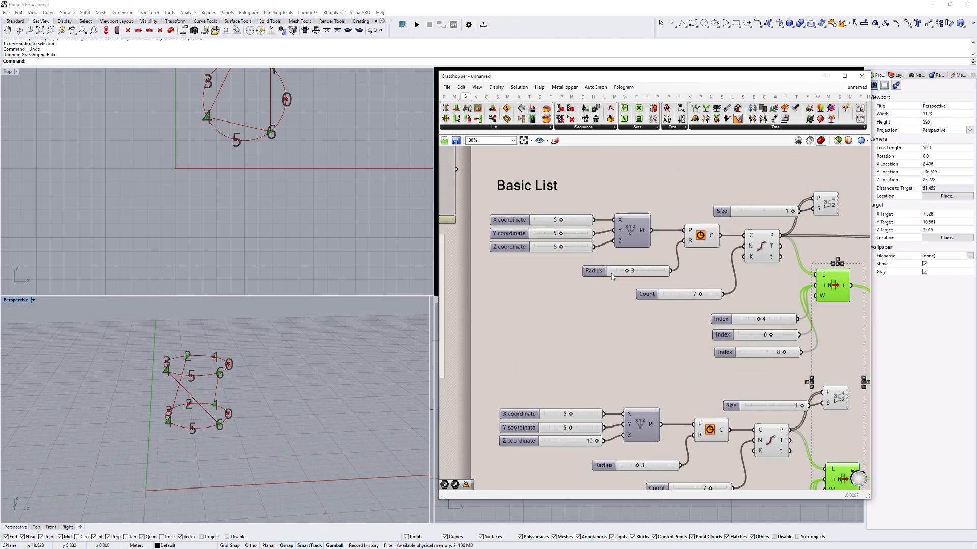
{"action": "scroll", "coordinate": [629, 272], "scroll_direction": "up", "scroll_amount": 3}
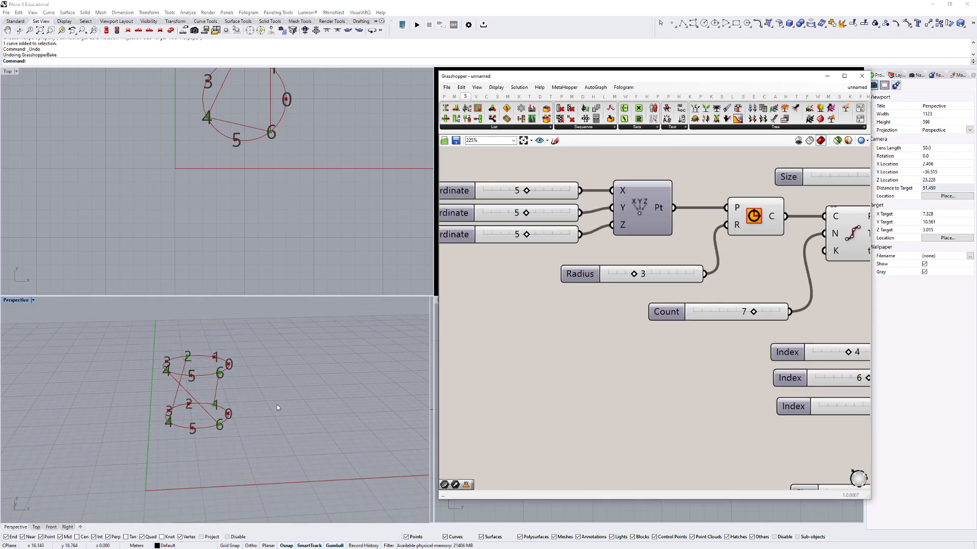
{"action": "scroll", "coordinate": [277, 407], "scroll_direction": "up", "scroll_amount": 4}
{"action": "right_click_drag", "start_coordinate": [281, 175], "coordinate": [270, 242]}
{"action": "scroll", "coordinate": [249, 170], "scroll_direction": "up", "scroll_amount": 2}
{"action": "scroll", "coordinate": [610, 229], "scroll_direction": "down", "scroll_amount": 1}
{"action": "right_click_drag", "start_coordinate": [610, 229], "coordinate": [664, 291]}
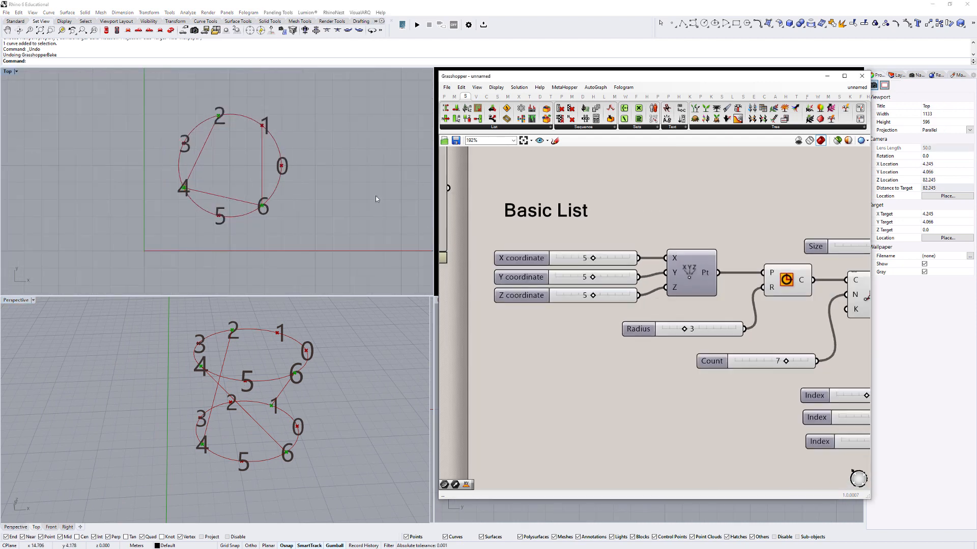
{"action": "left_click", "coordinate": [706, 283]}
{"action": "key", "text": "ctrl+q"}
{"action": "left_click", "coordinate": [690, 215]}
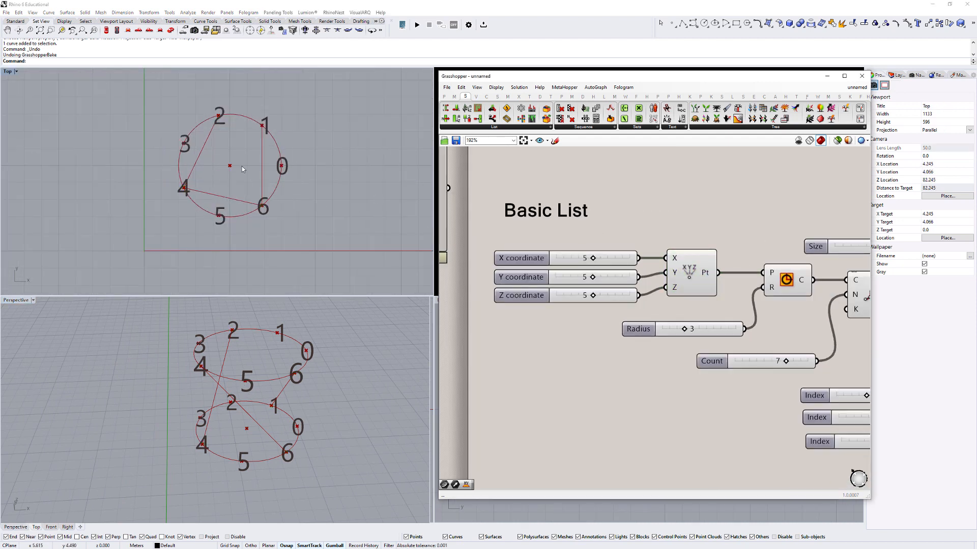
Set the original X coordinate slider to 0 and view the shifted circle in the Perspective view
{"action": "left_click_drag", "start_coordinate": [592, 258], "coordinate": [547, 259]}
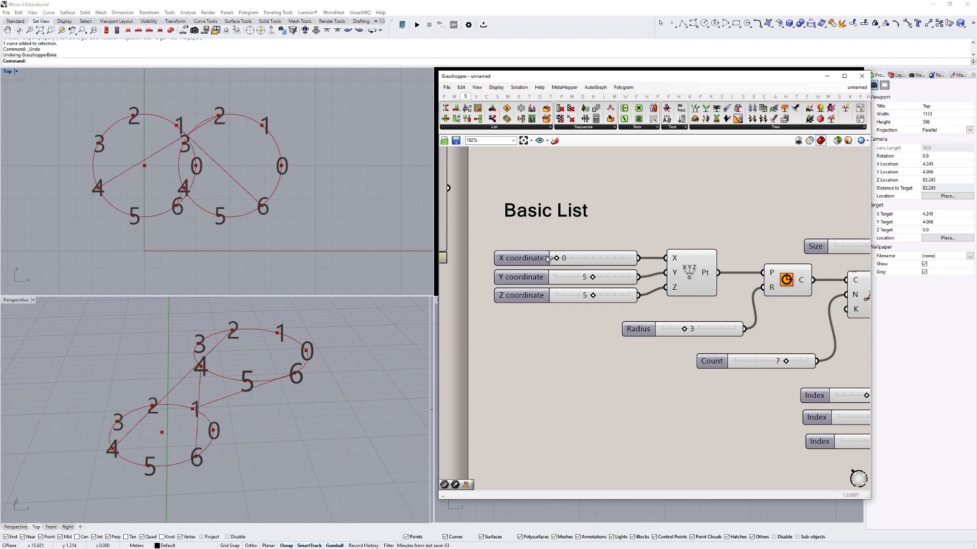
{"action": "mouse_move", "coordinate": [150, 425]}
{"action": "right_mouse_down"}
{"action": "mouse_move", "coordinate": [158, 389]}
{"action": "mouse_move", "coordinate": [147, 379]}
{"action": "mouse_move", "coordinate": [148, 409]}
{"action": "right_mouse_up"}
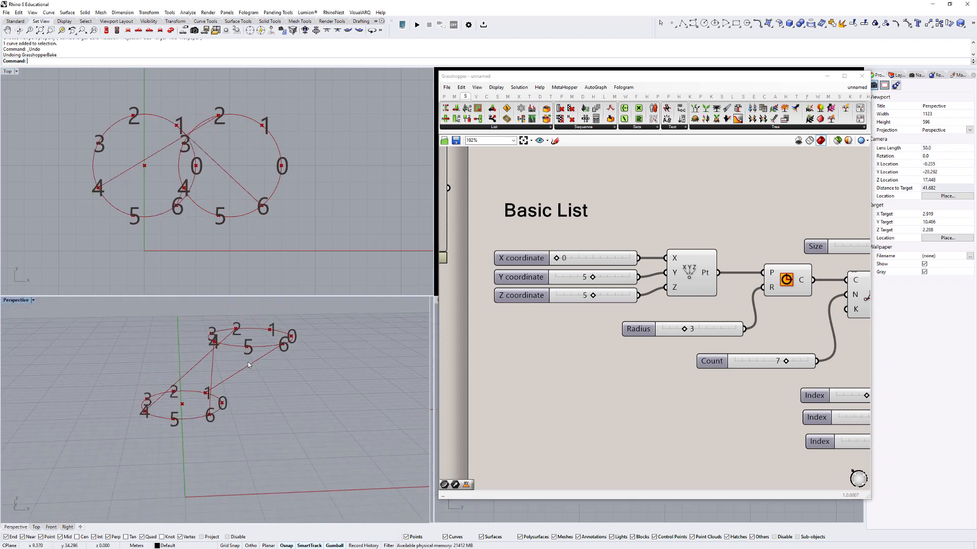
{"action": "right_click_drag", "start_coordinate": [249, 364], "coordinate": [253, 349]}
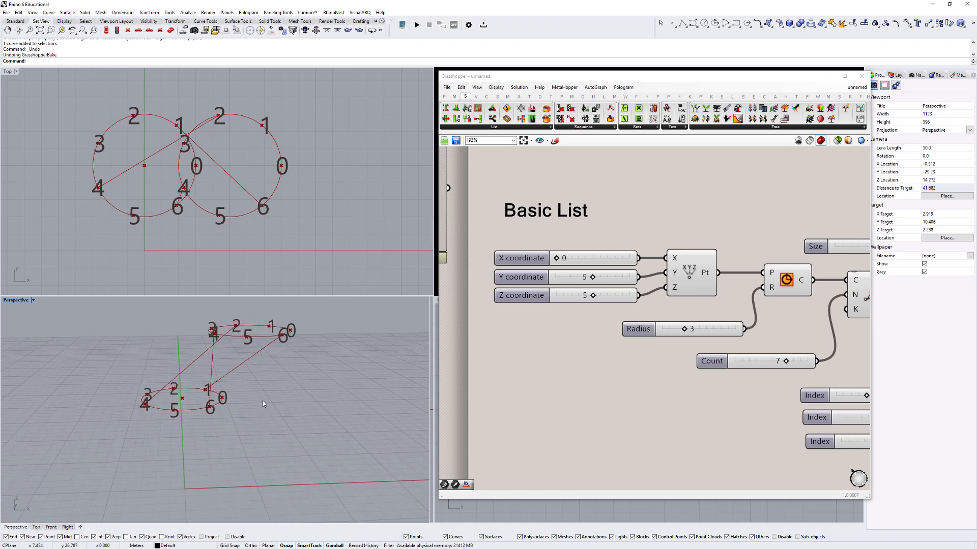
Set the duplicated X coordinate slider to 3 and inspect the upper circle's new position in the Perspective view
{"action": "scroll", "coordinate": [638, 394], "scroll_direction": "down", "scroll_amount": 4}
{"action": "right_click_drag", "start_coordinate": [619, 475], "coordinate": [596, 409]}
{"action": "scroll", "coordinate": [596, 409], "scroll_direction": "up", "scroll_amount": 3}
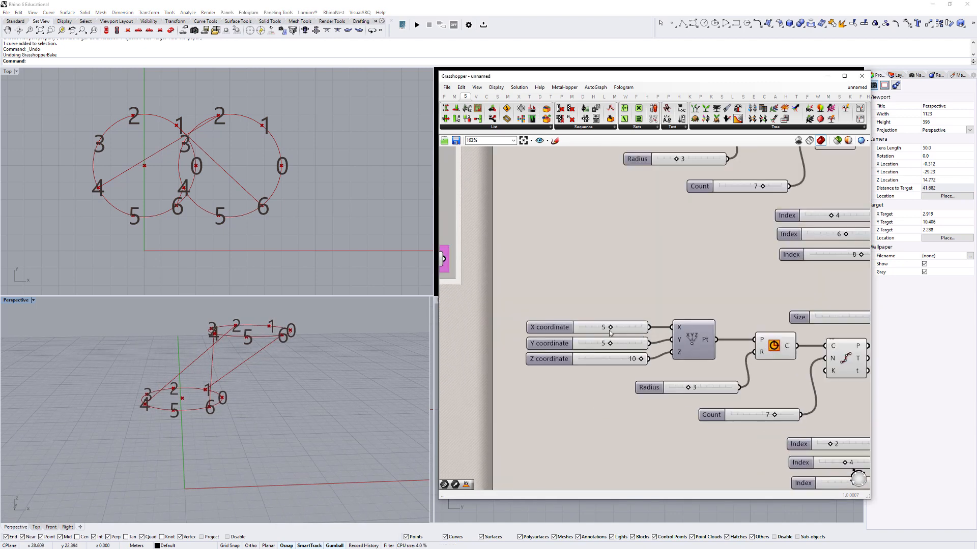
{"action": "left_click_drag", "start_coordinate": [610, 332], "coordinate": [602, 328]}
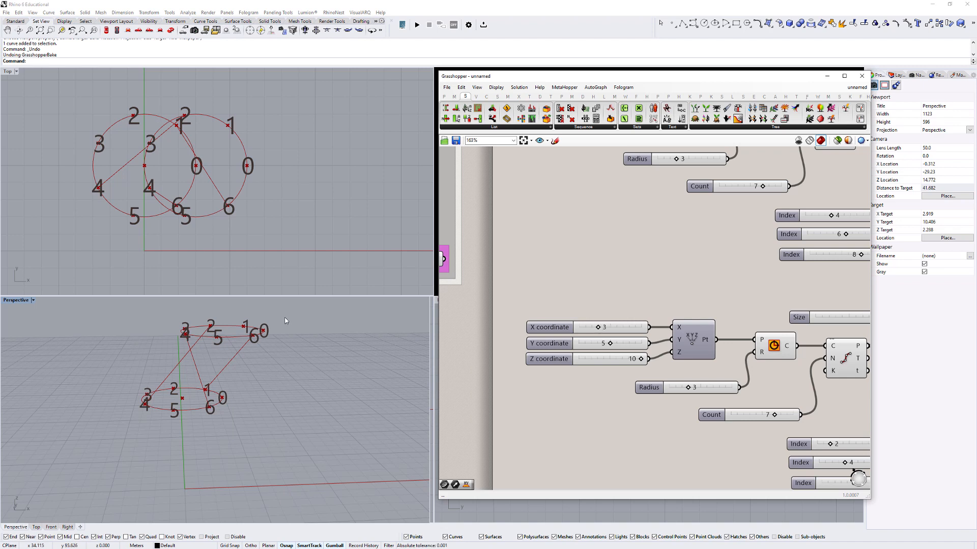
{"action": "scroll", "coordinate": [285, 322], "scroll_direction": "down", "scroll_amount": 6}
{"action": "right_click_drag", "start_coordinate": [284, 323], "coordinate": [278, 361]}
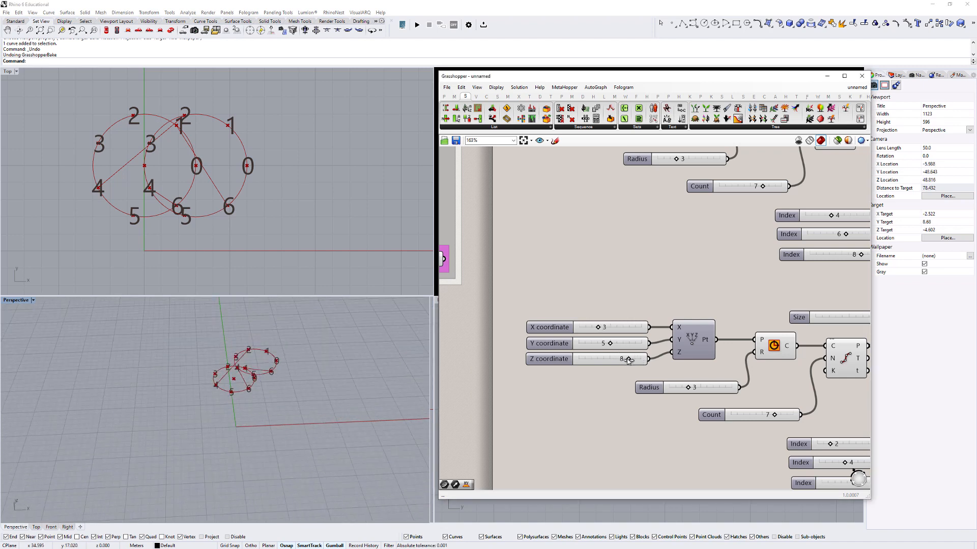
{"action": "right_click_drag", "start_coordinate": [279, 366], "coordinate": [265, 351], "text": "shift"}
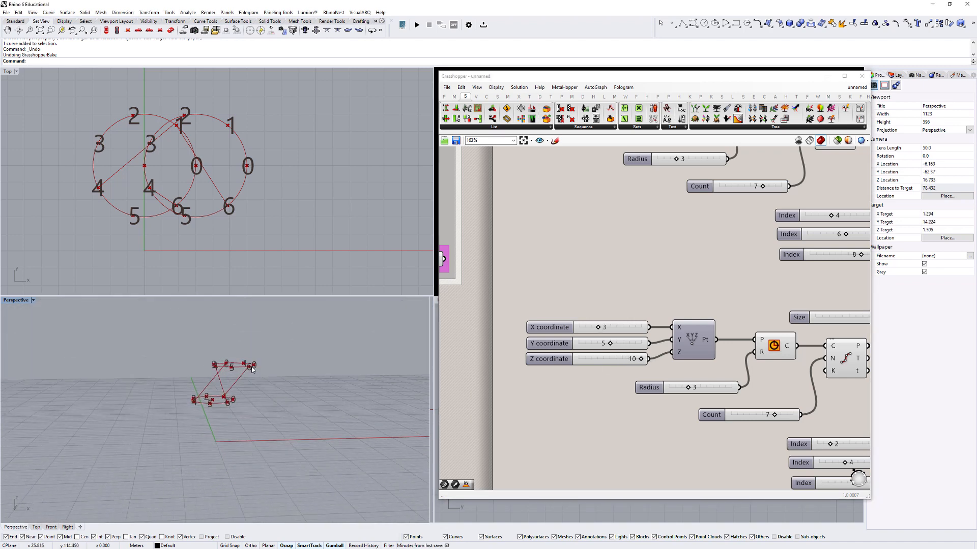
{"action": "scroll", "coordinate": [254, 362], "scroll_direction": "up", "scroll_amount": 6}
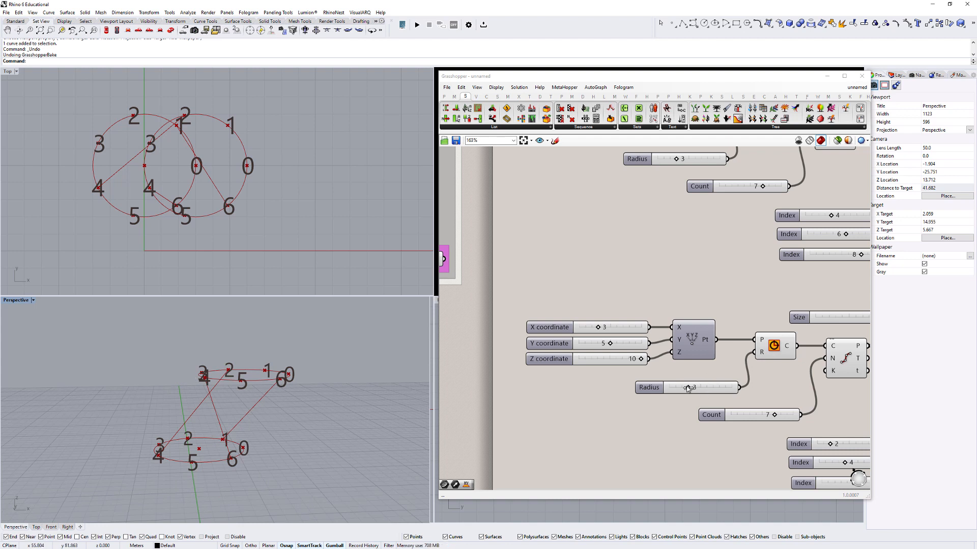
Set the duplicated Radius slider to 6 and inspect the connecting lines between the two circles
{"action": "left_click_drag", "start_coordinate": [687, 388], "coordinate": [707, 389]}
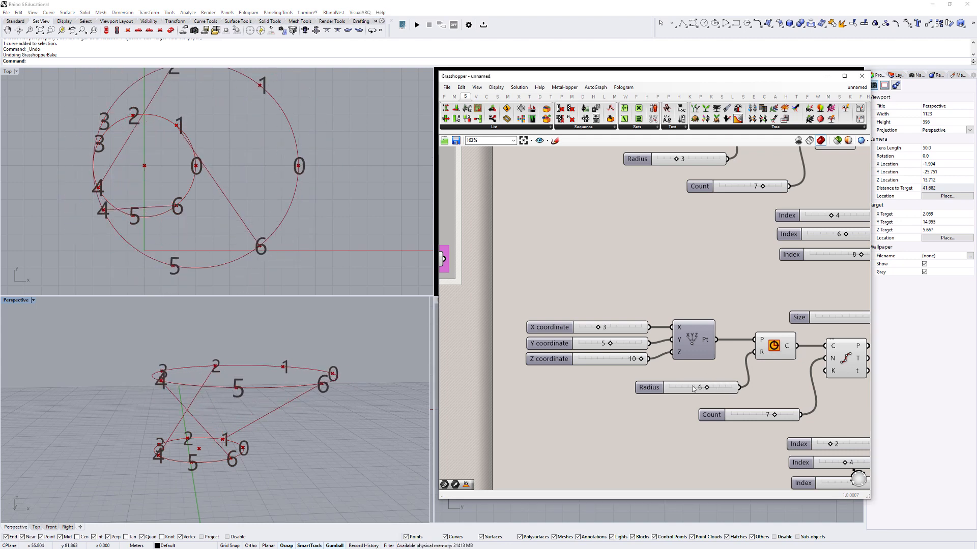
{"action": "right_click_drag", "start_coordinate": [167, 383], "coordinate": [159, 381]}
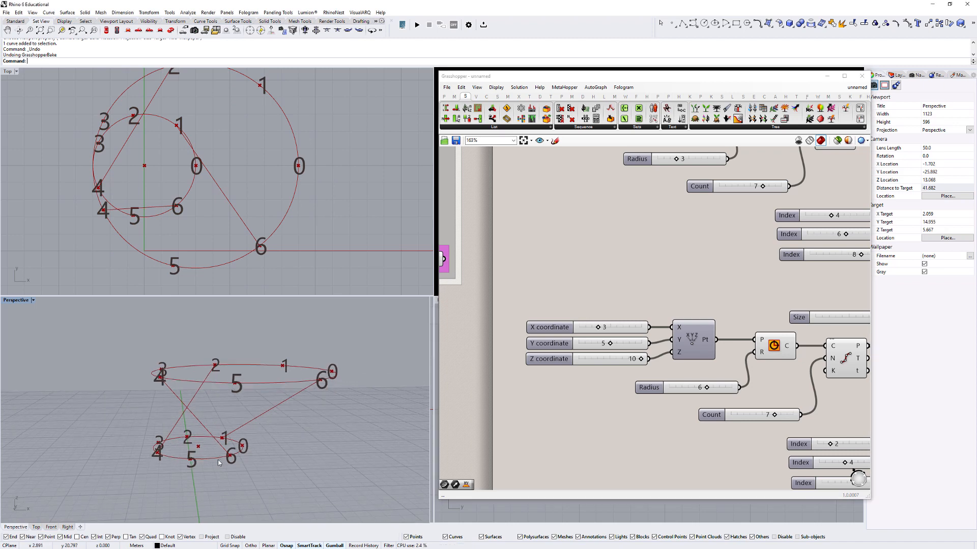
{"action": "right_click_drag", "start_coordinate": [218, 460], "coordinate": [171, 447]}
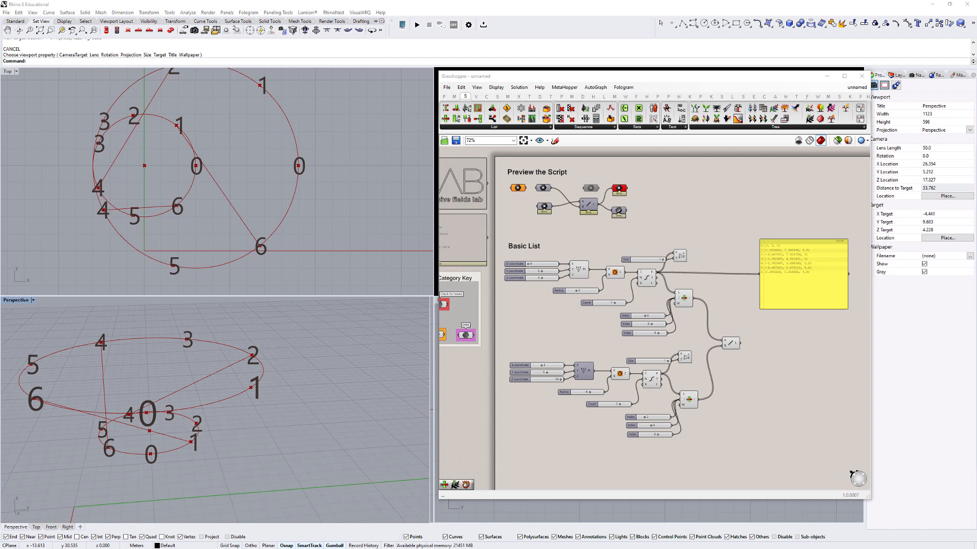